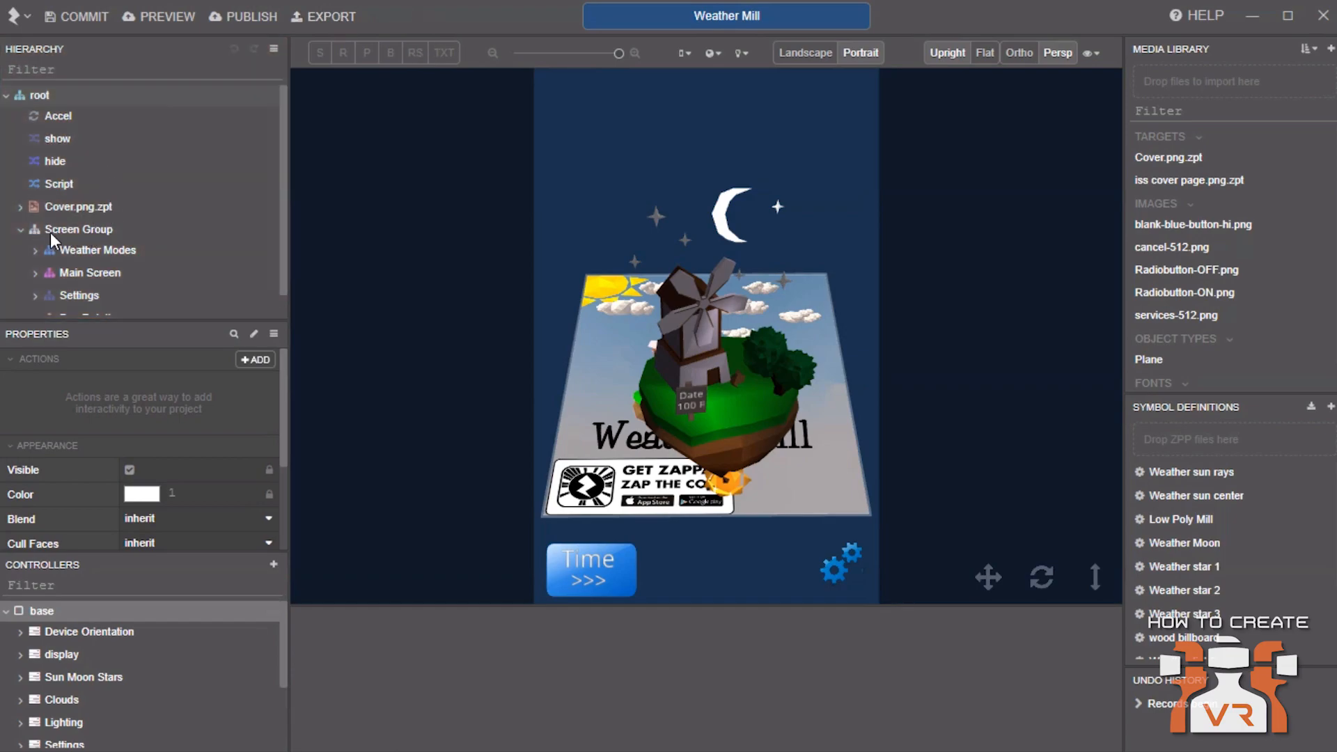
Expand the Cover.png.zpt target and inspect its World and Light nodes and the root's properties
left_click(19, 209)
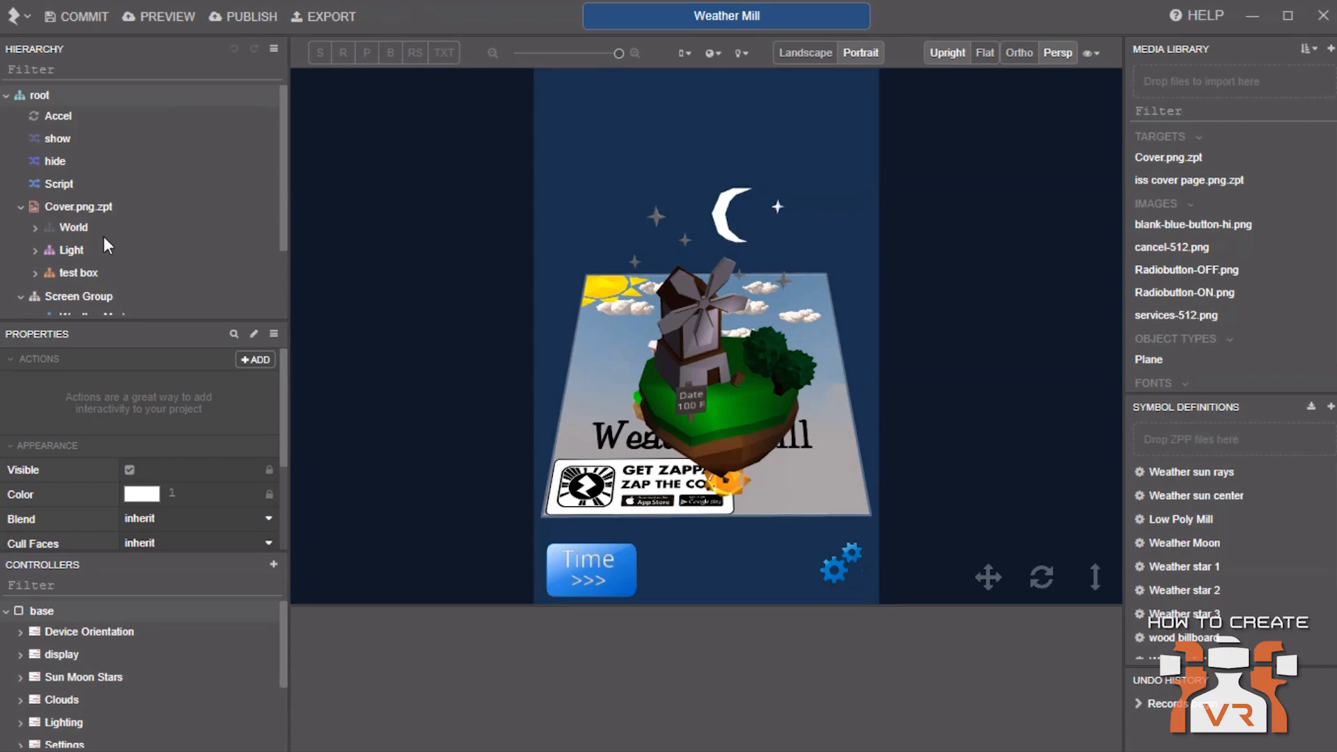
left_click(77, 226)
left_click(83, 250)
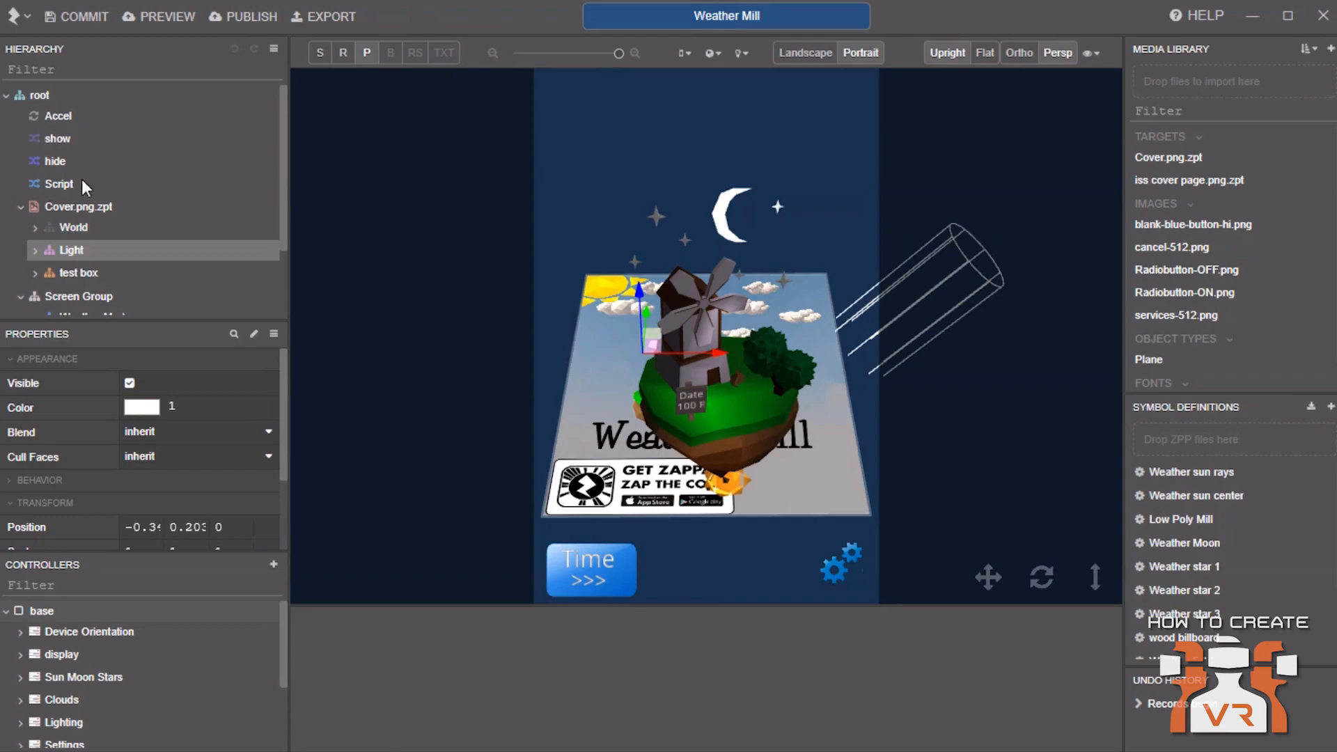
left_click(44, 97)
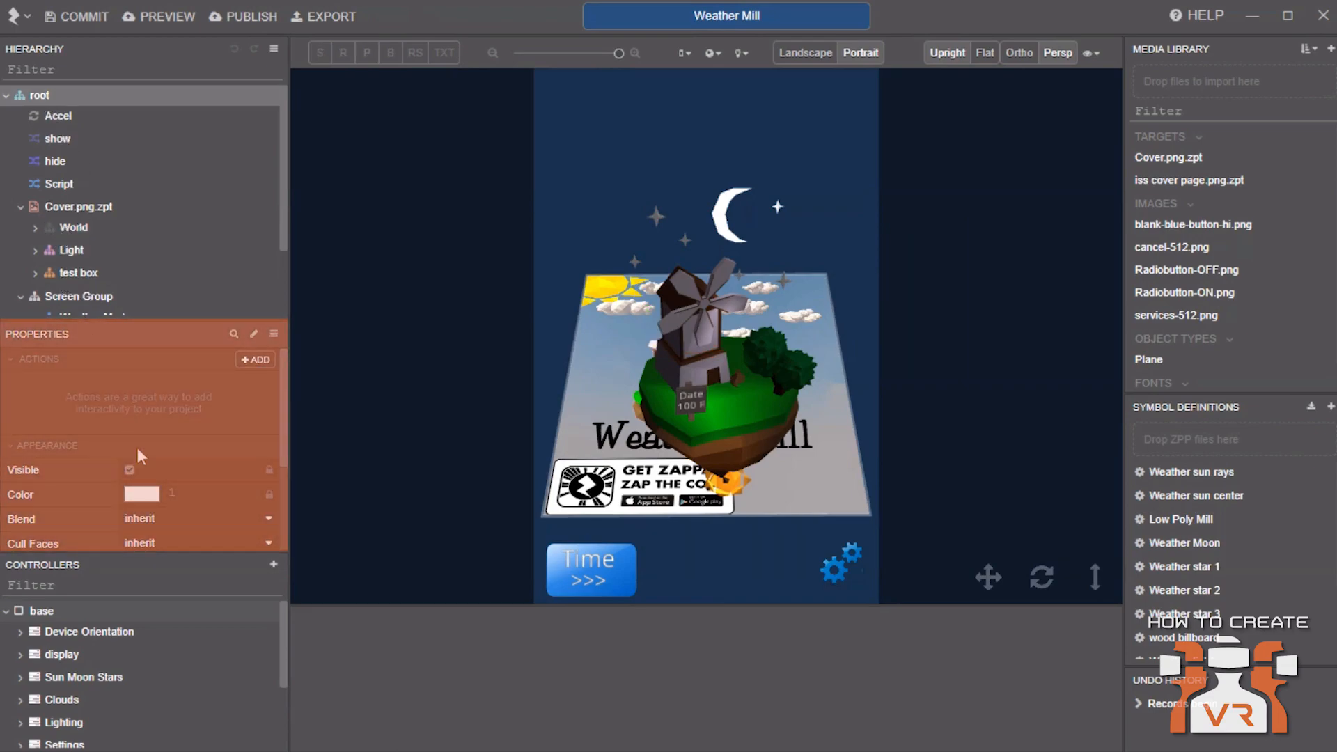
scroll(129, 446, "down", 2)
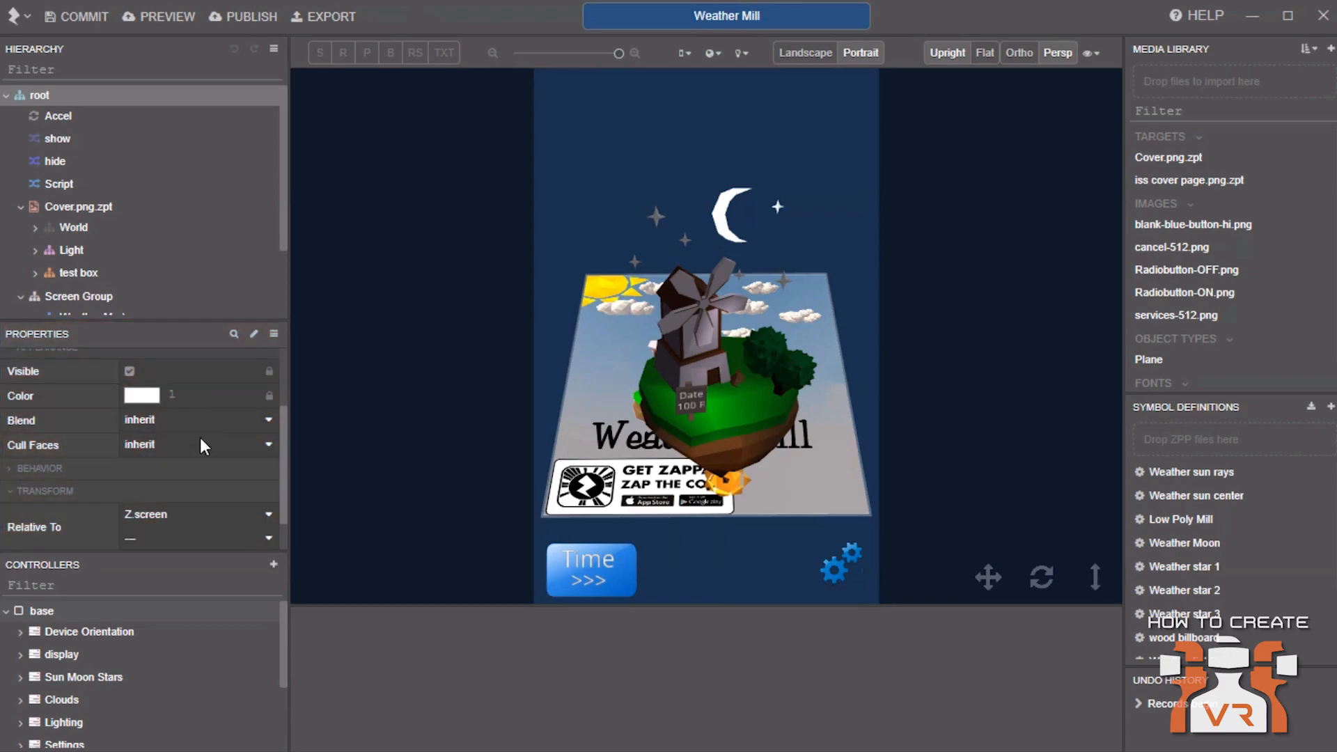
scroll(201, 441, "down", 1)
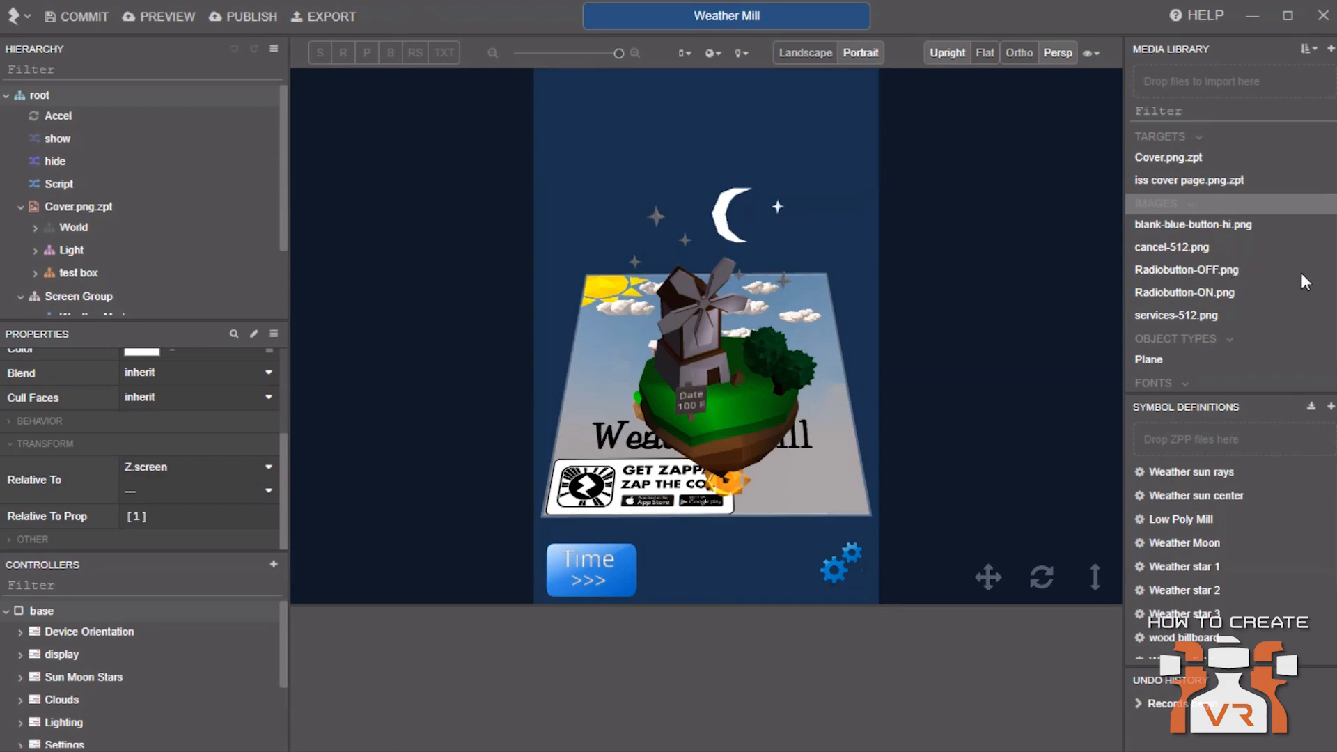
scroll(1214, 258, "down", 1)
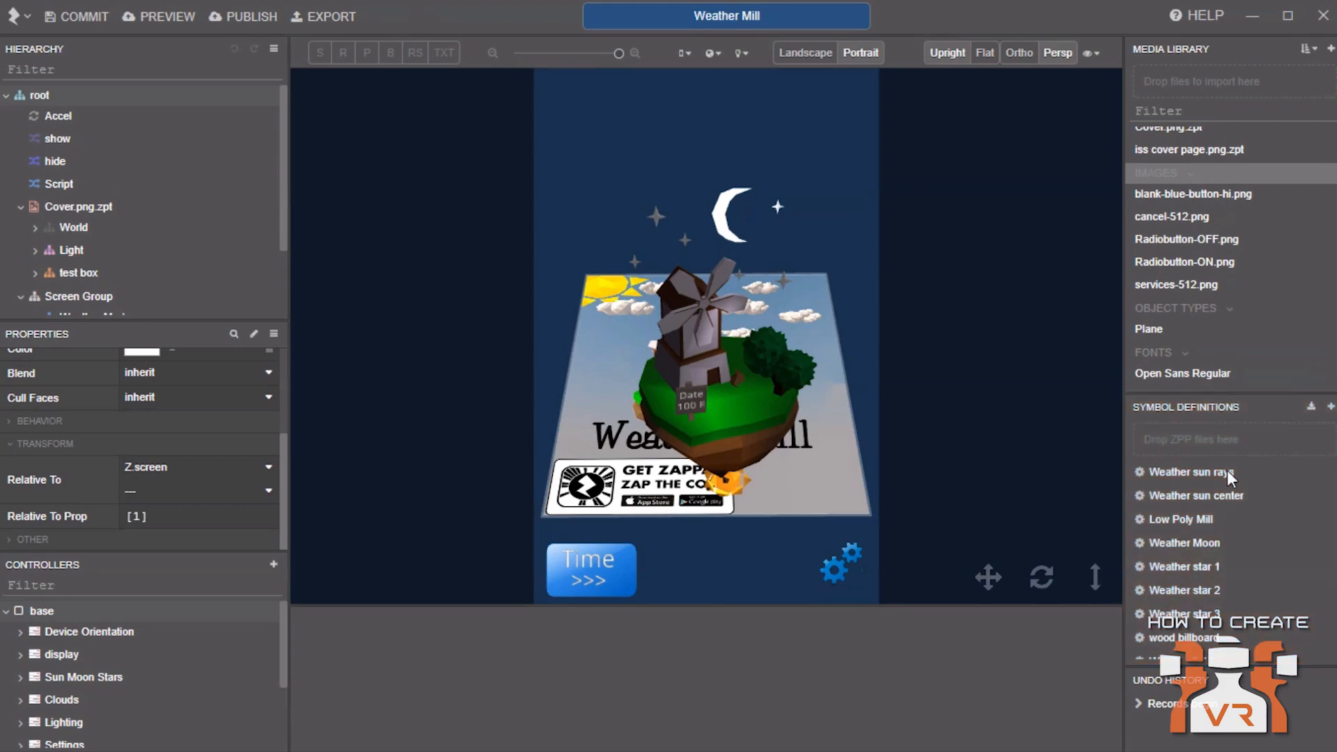
Open the Low Poly Mill symbol definition and set the simulated light to be added if none is in the hierarchy
double_click(1181, 521)
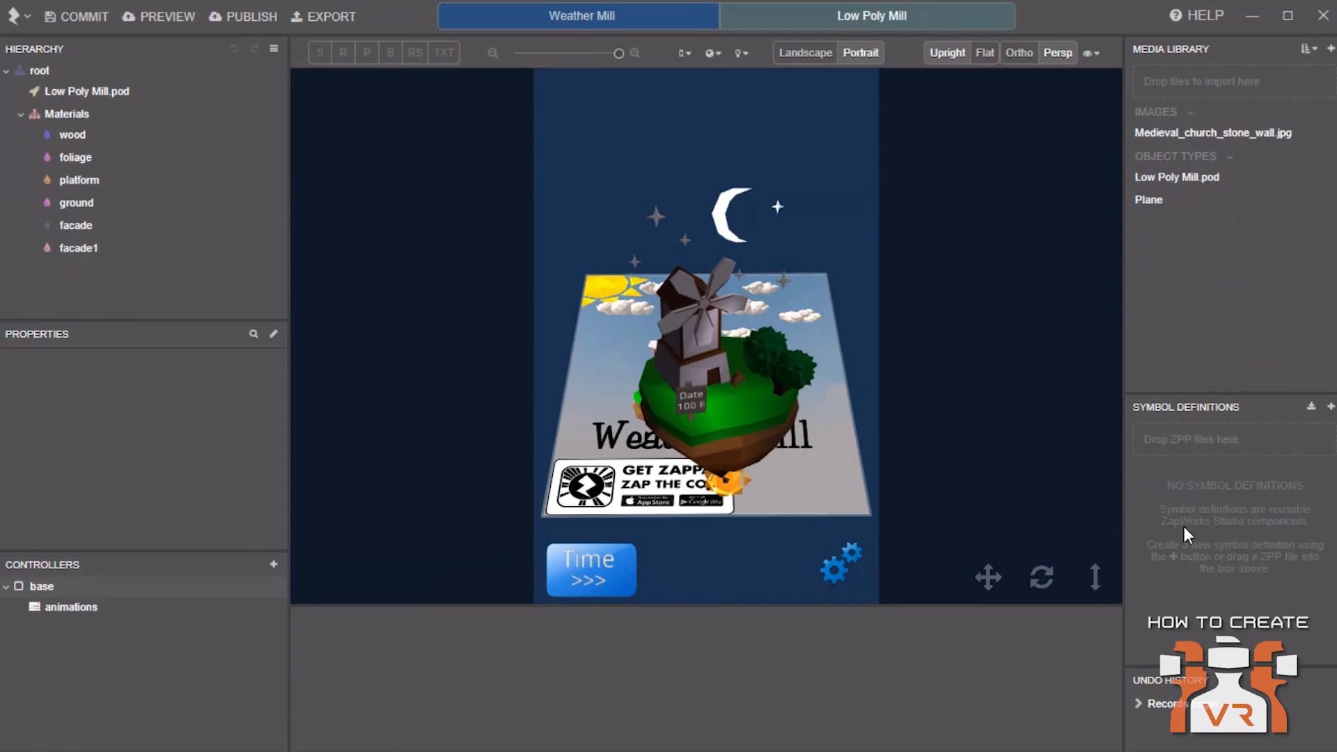
left_click(739, 53)
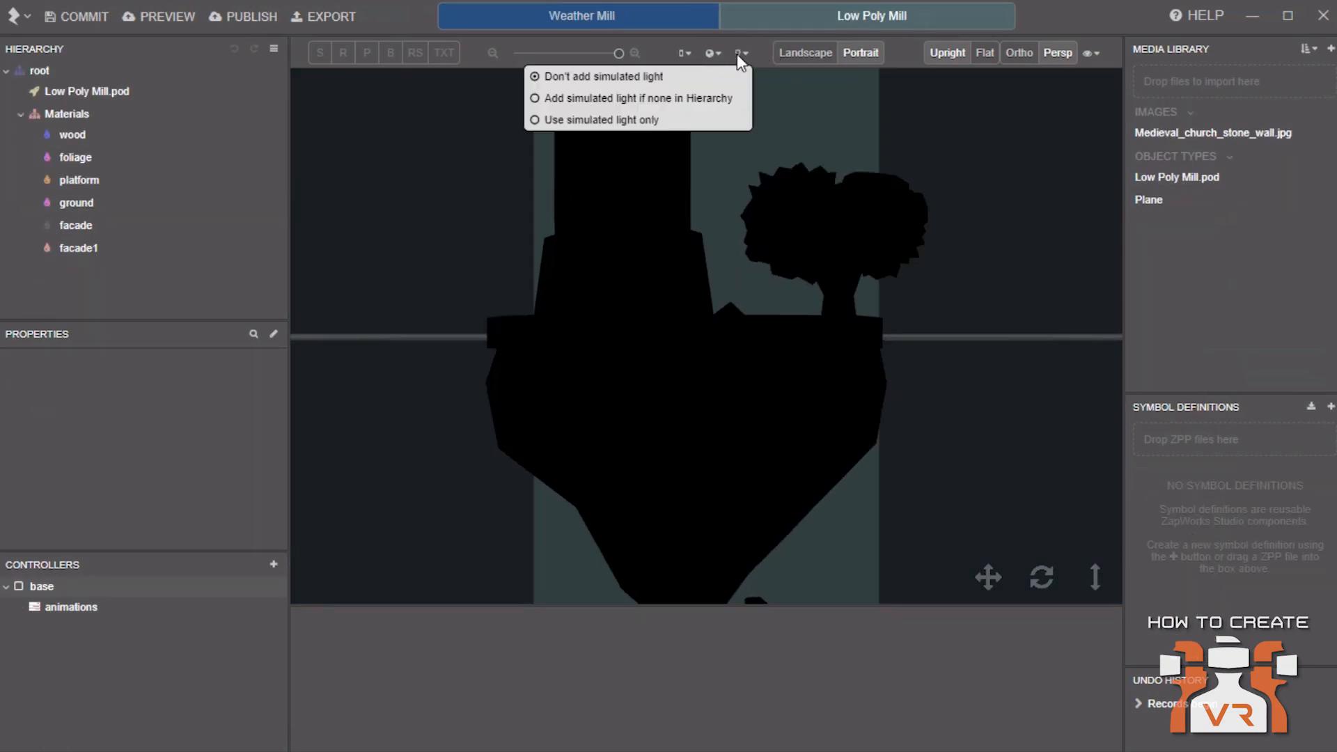
left_click(731, 96)
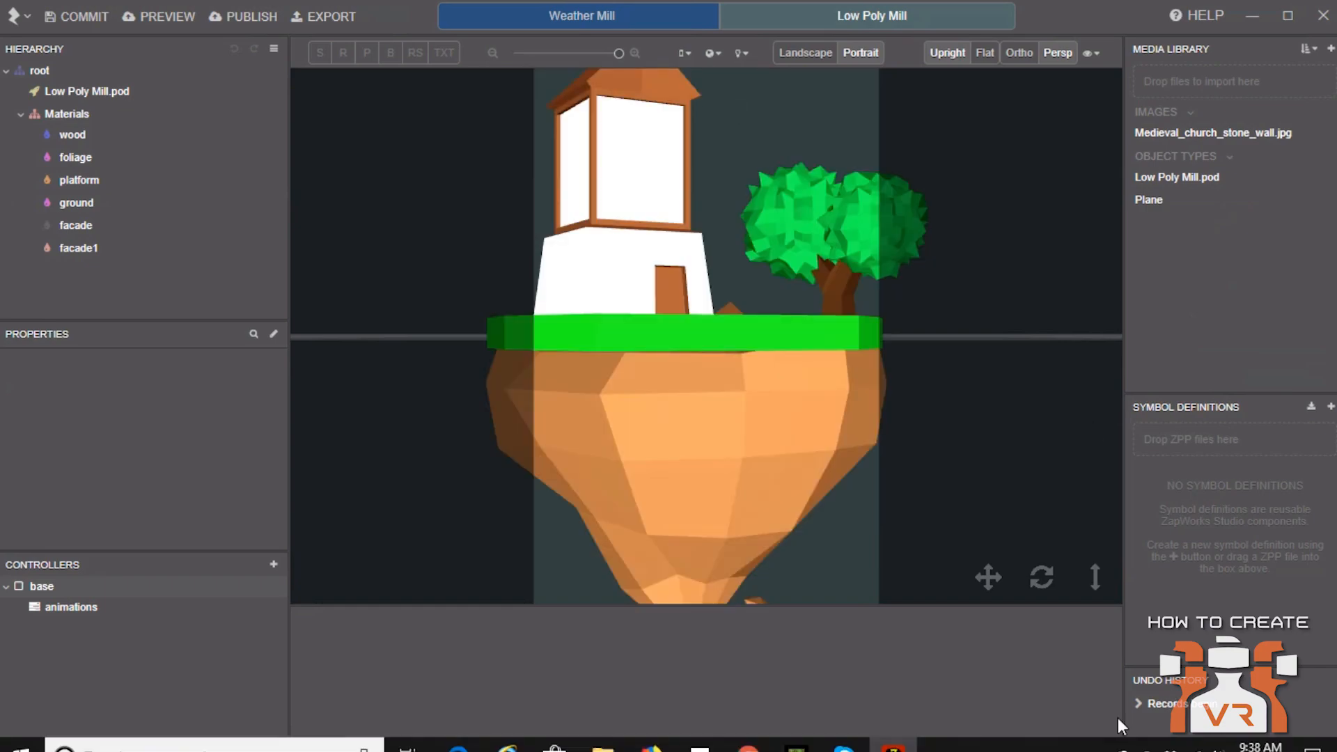
left_click_drag(1038, 574, 1040, 616)
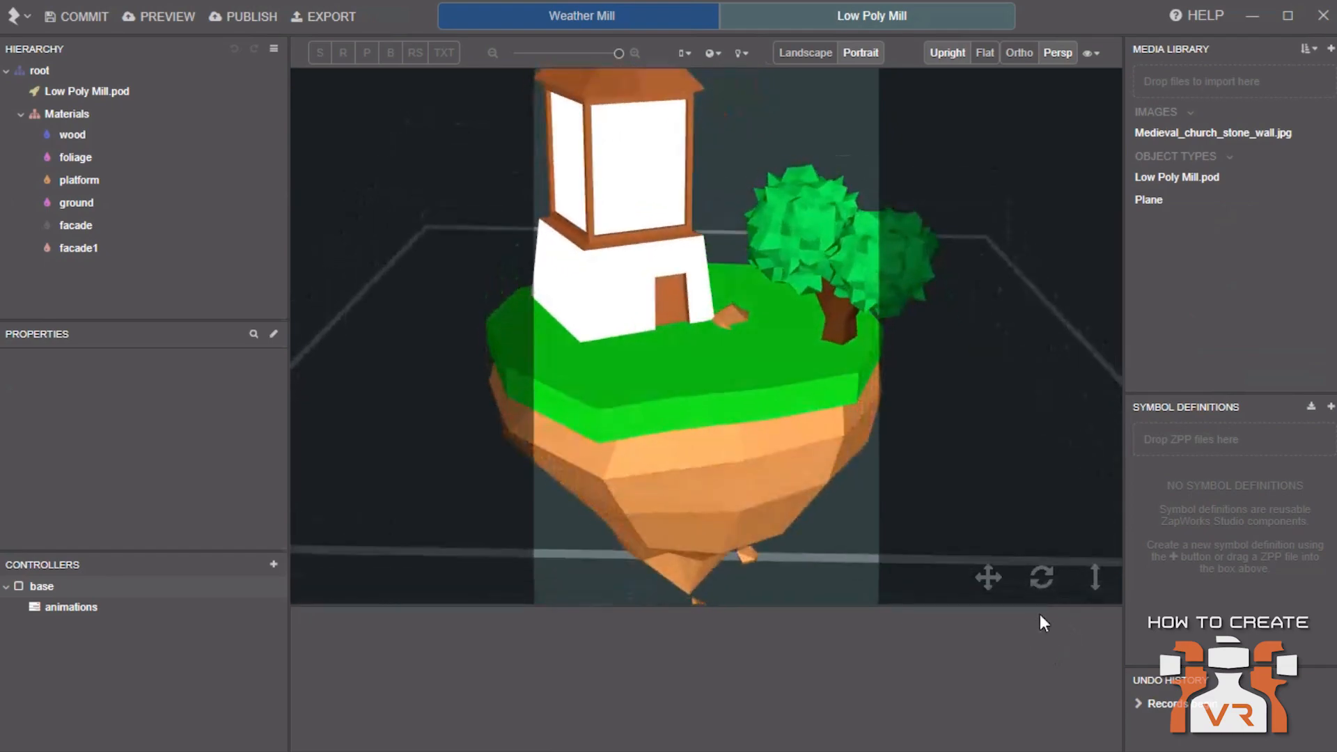
Return to Weather Mill and play through the DayLight state timeline of the Sun Moon Stars controller
left_click(595, 18)
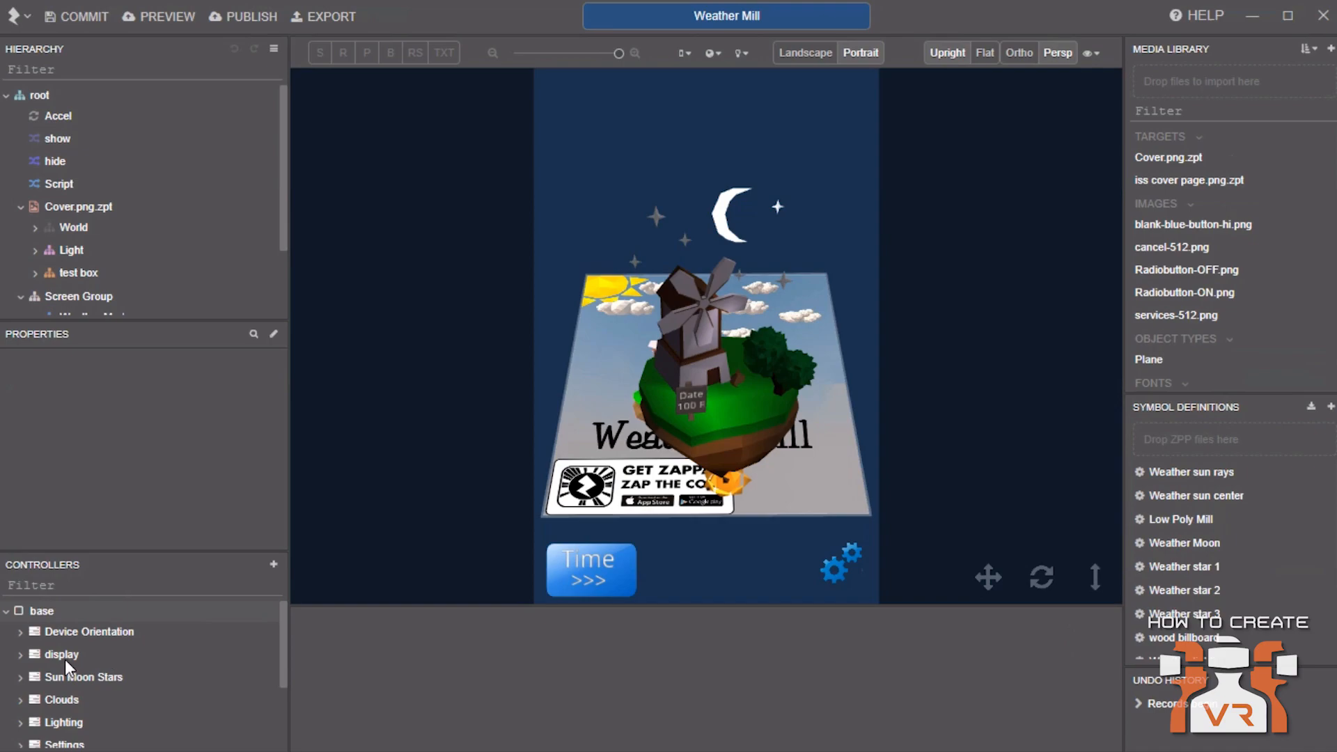
left_click(21, 677)
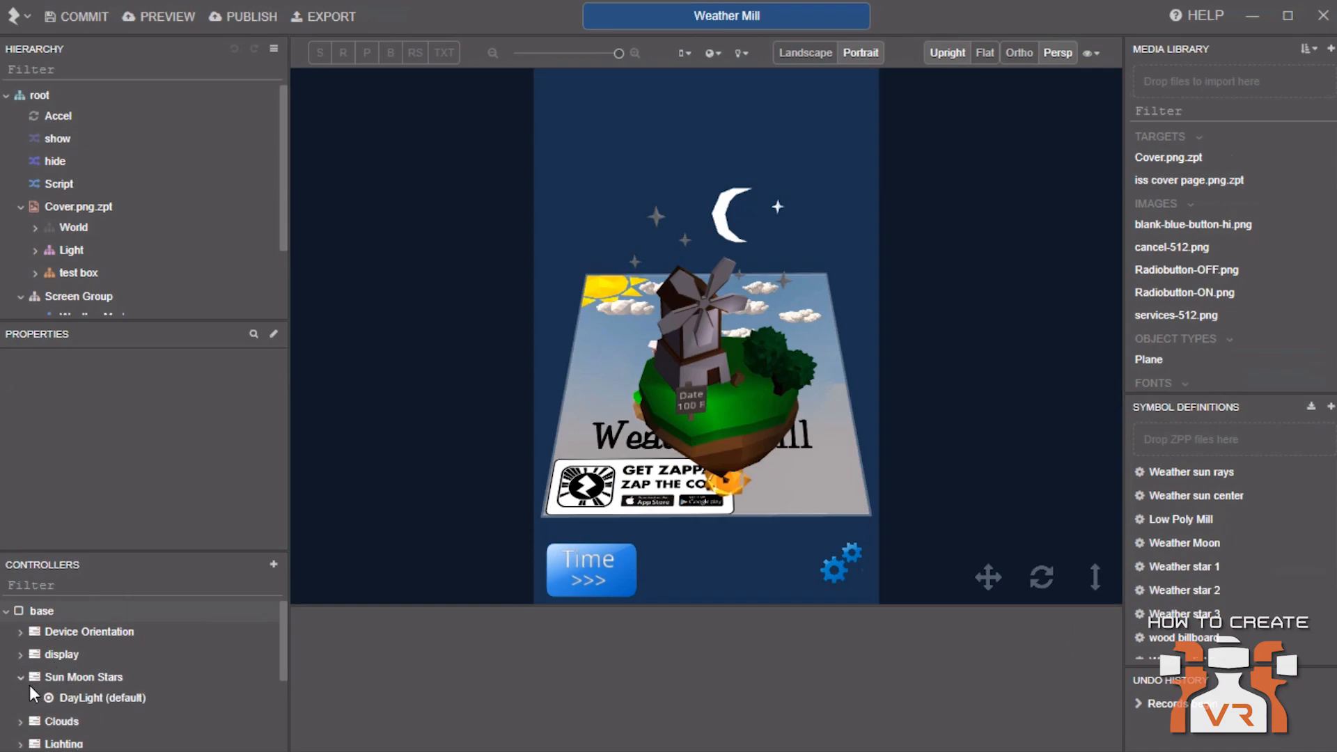
left_click(98, 698)
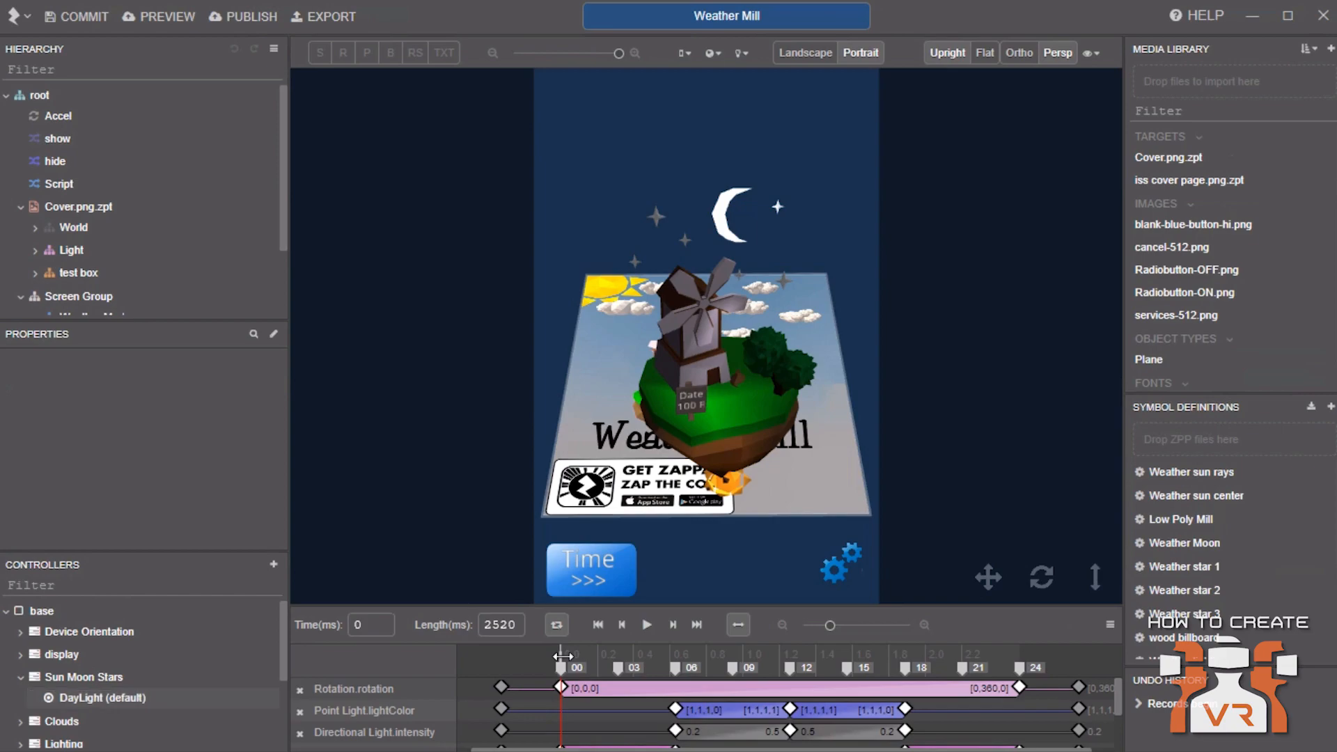
left_click(645, 627)
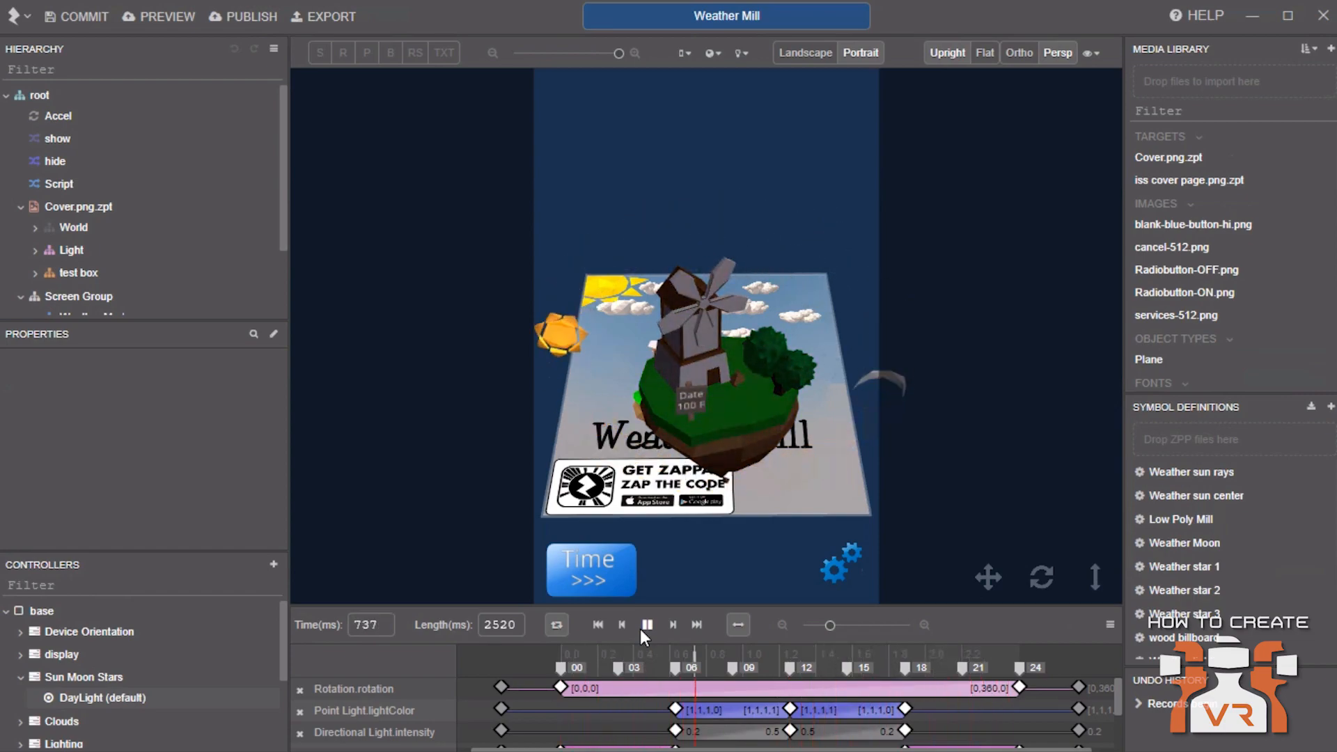
left_click(642, 629)
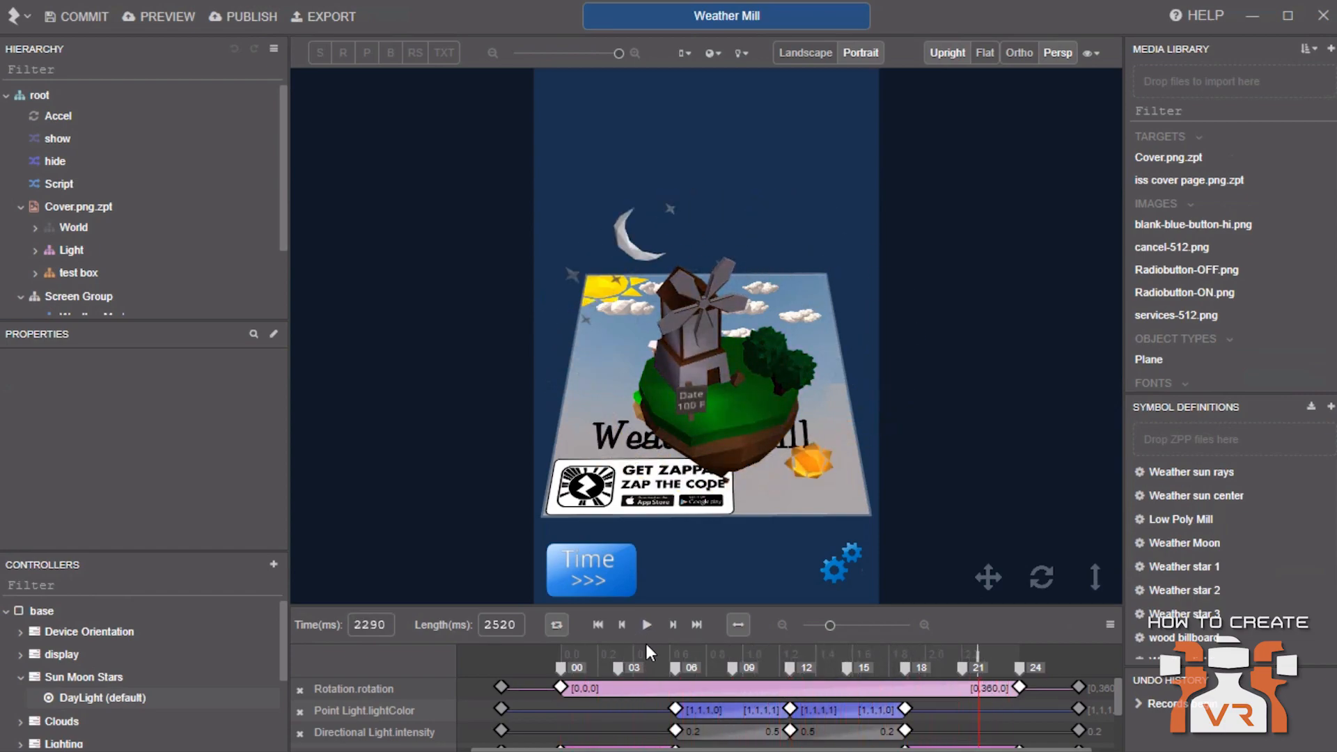
left_click_drag(978, 653, 555, 685)
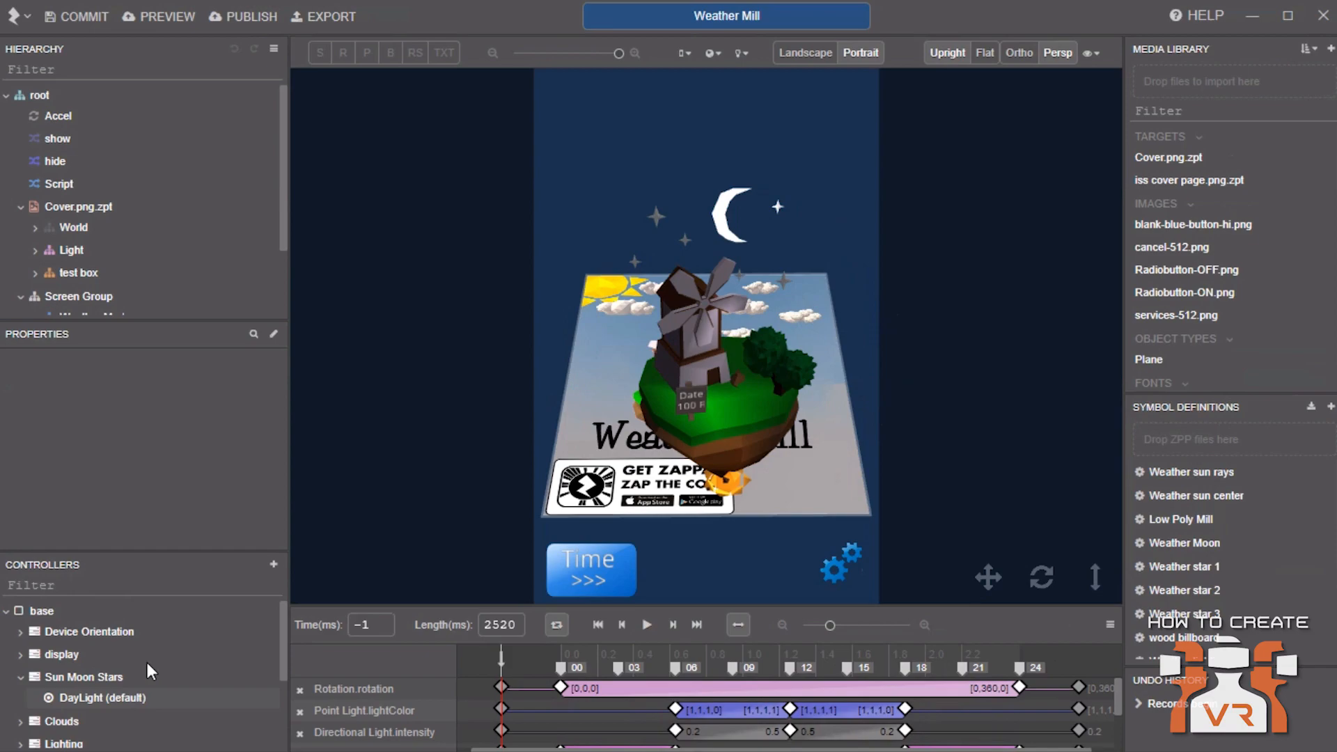
Expand World, Sun Moon Stars, Rotation and Sun, and inspect the Weather sun rays and Weather sun center nodes
left_click(36, 227)
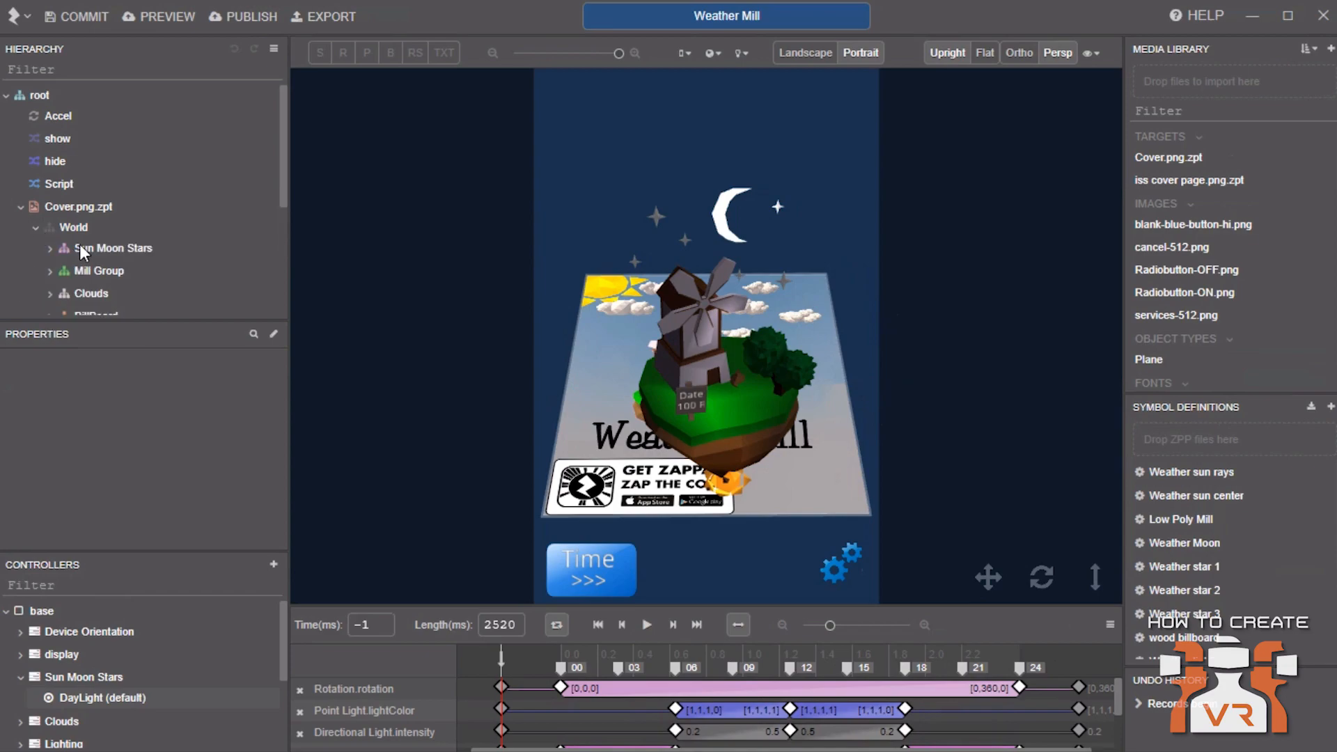
left_click(50, 249)
left_click(65, 269)
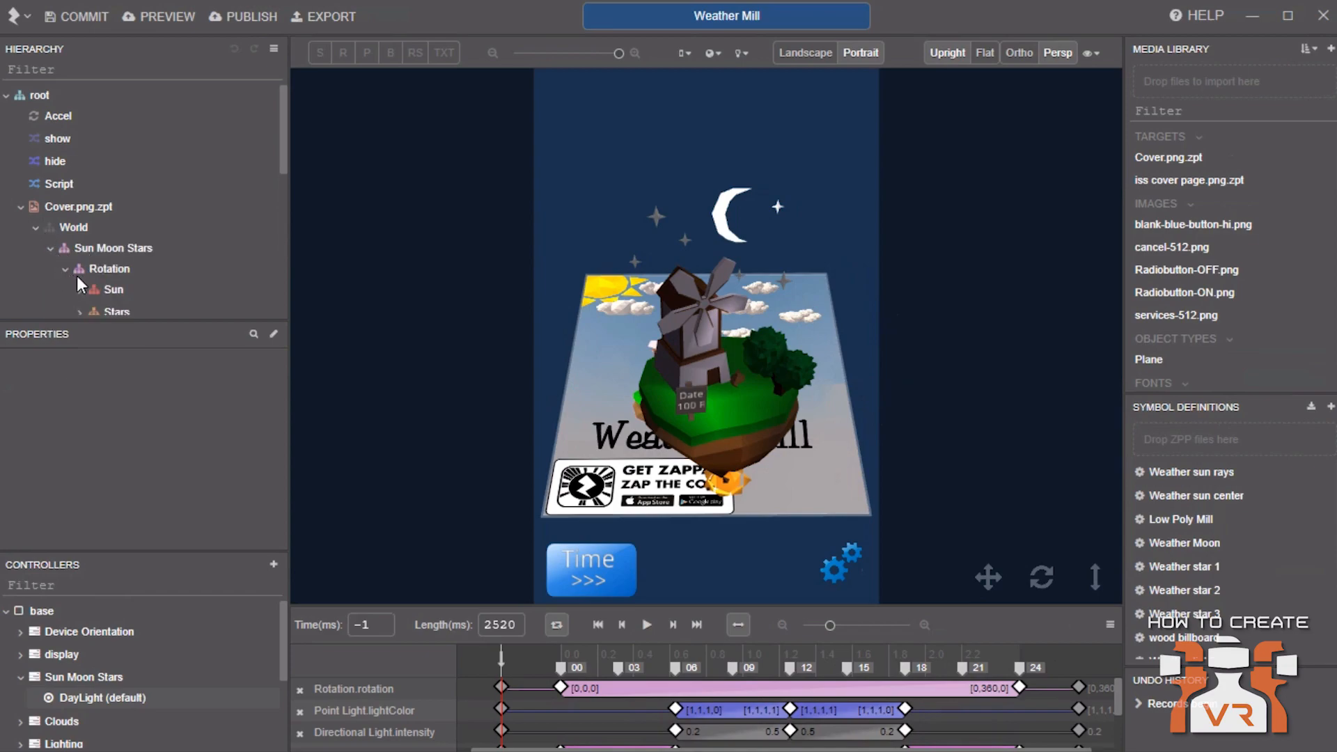
left_click(83, 289)
scroll(95, 281, "down", 2)
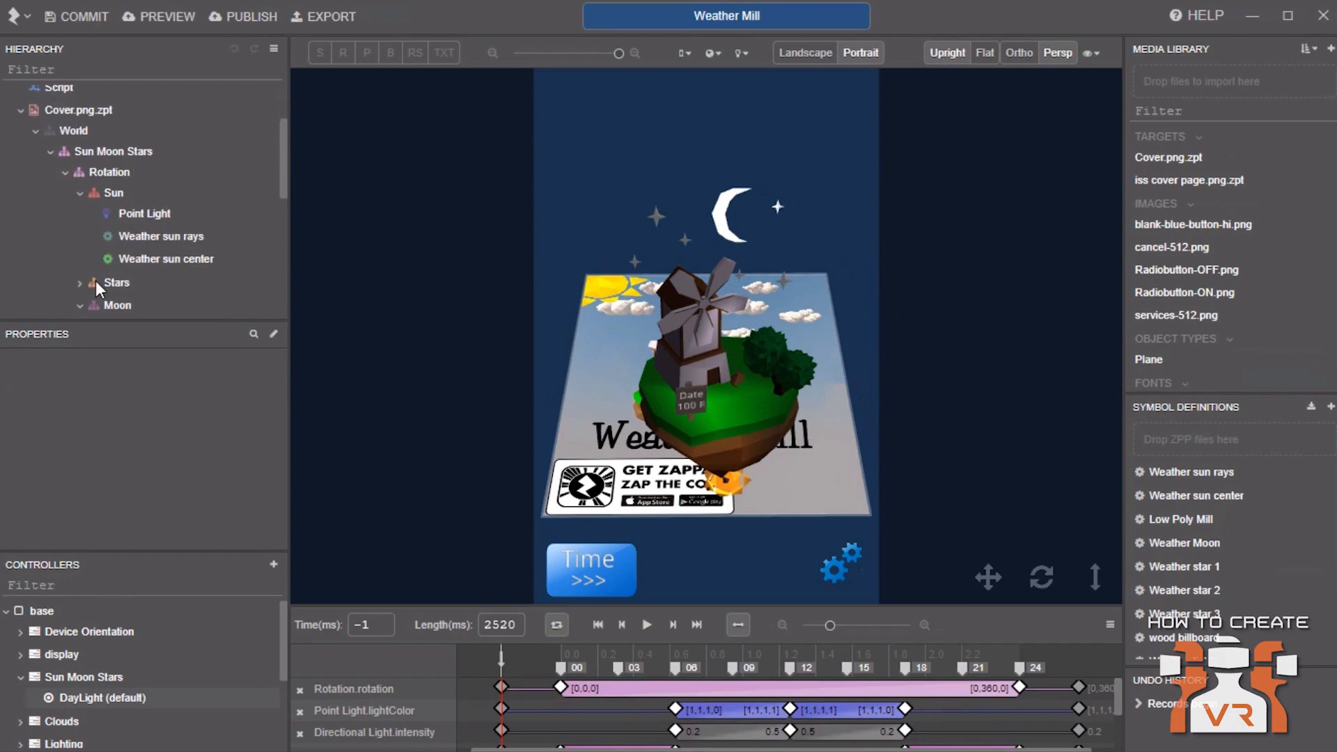
left_click(141, 237)
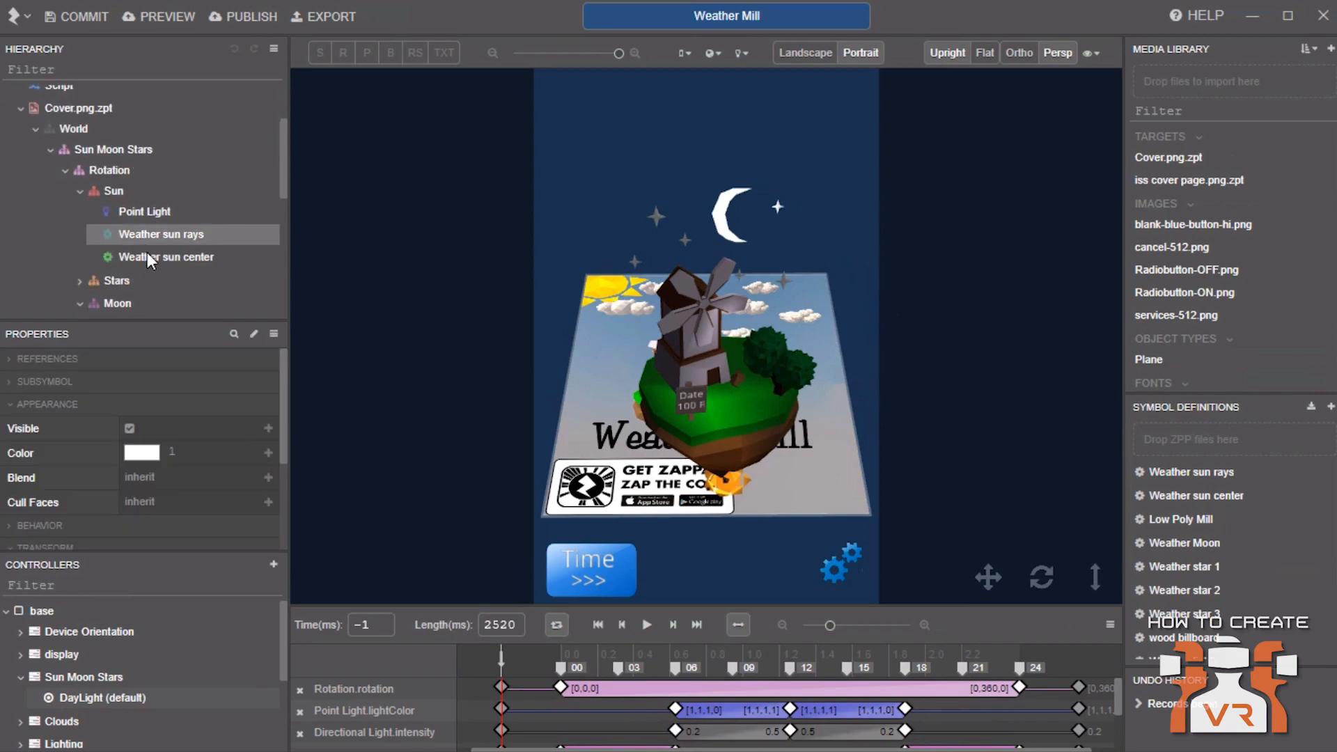
left_click(148, 256)
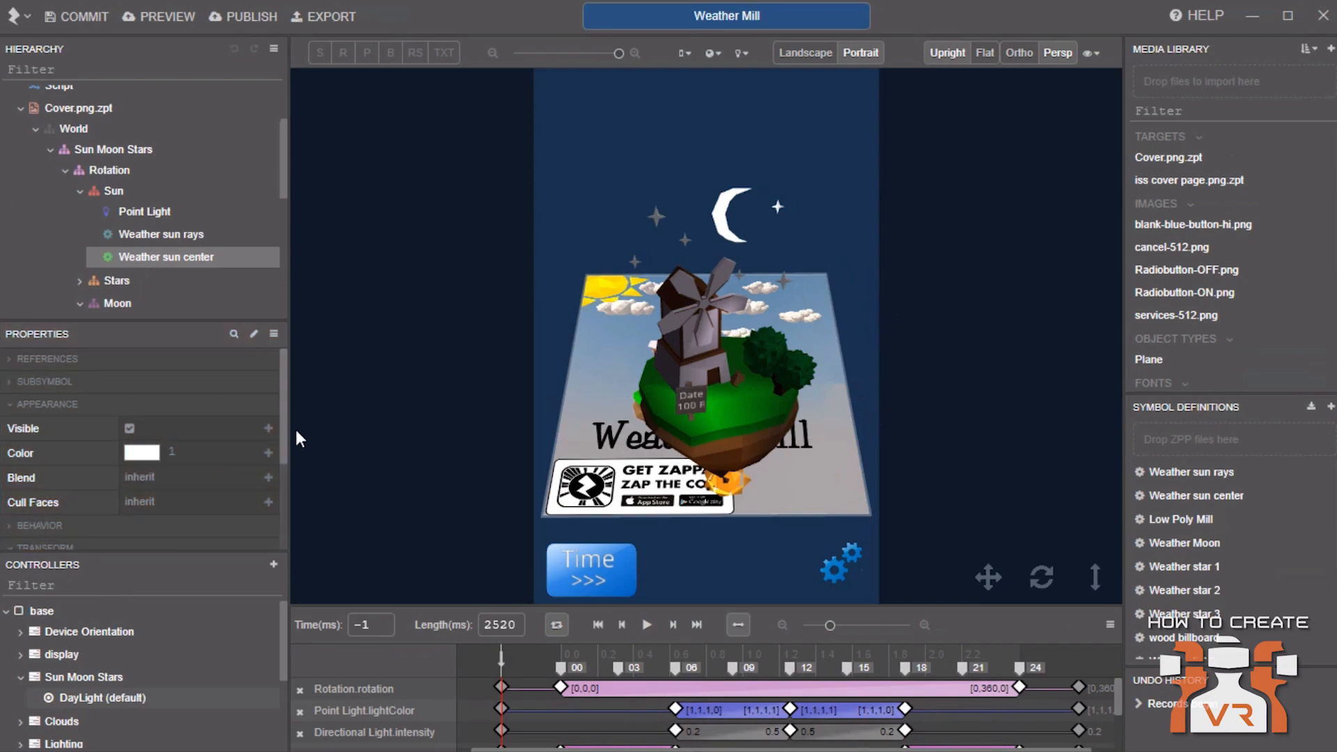
left_click_drag(285, 407, 269, 503)
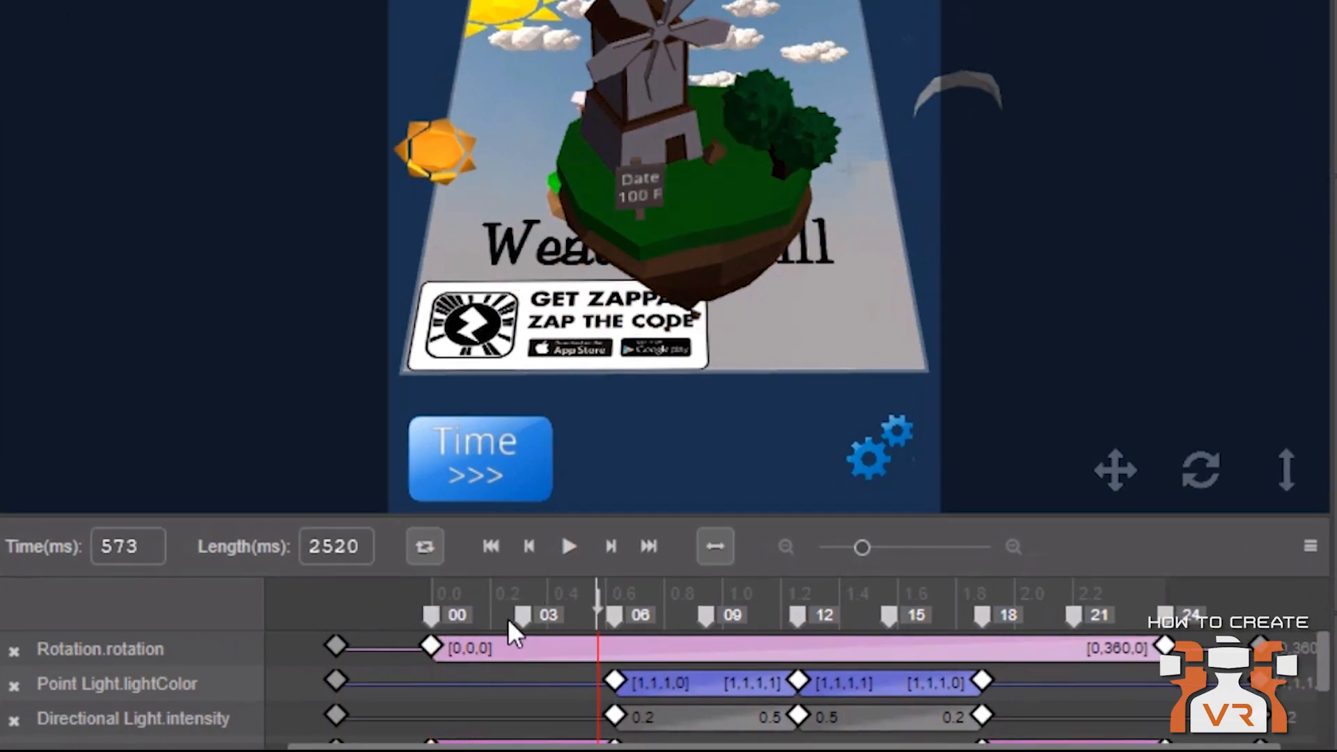
Examine the Rotation.rotation and Point Light keyframes and the keyframe options in the DayLight timeline
left_click(615, 680)
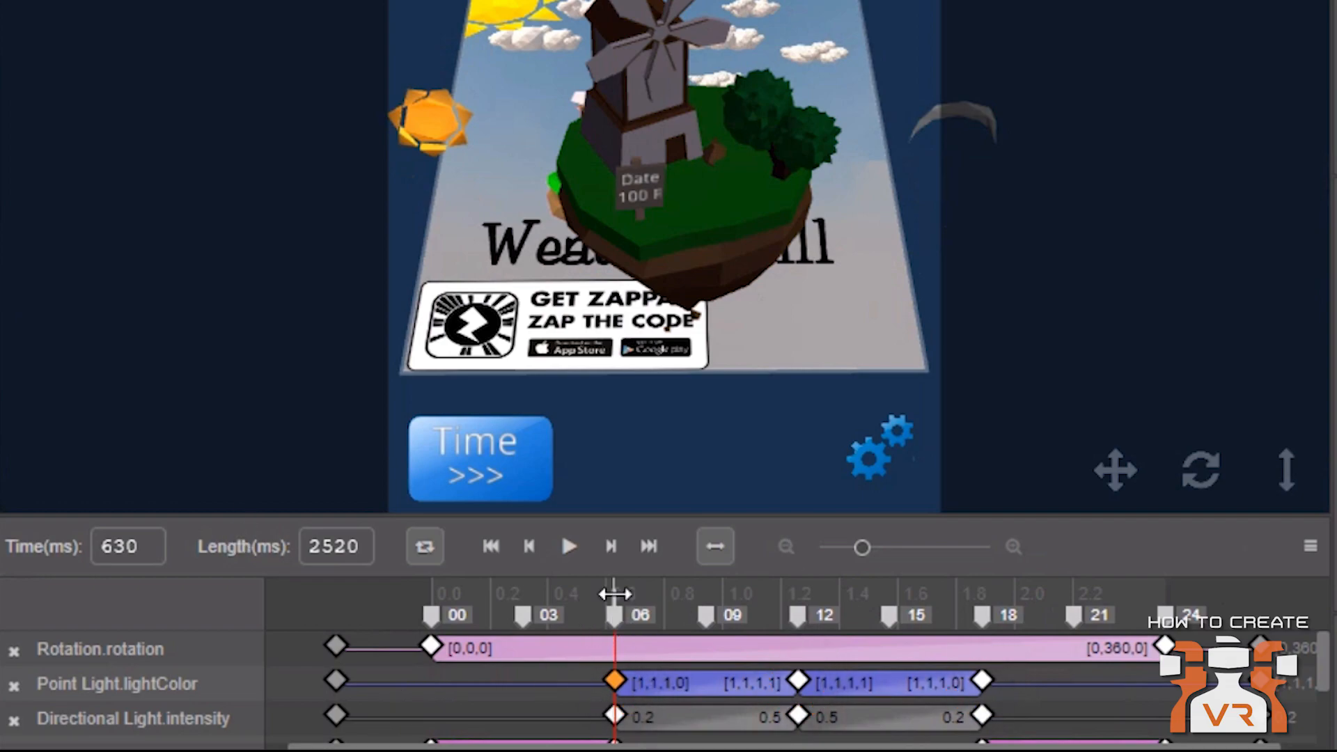
left_click_drag(614, 593, 442, 597)
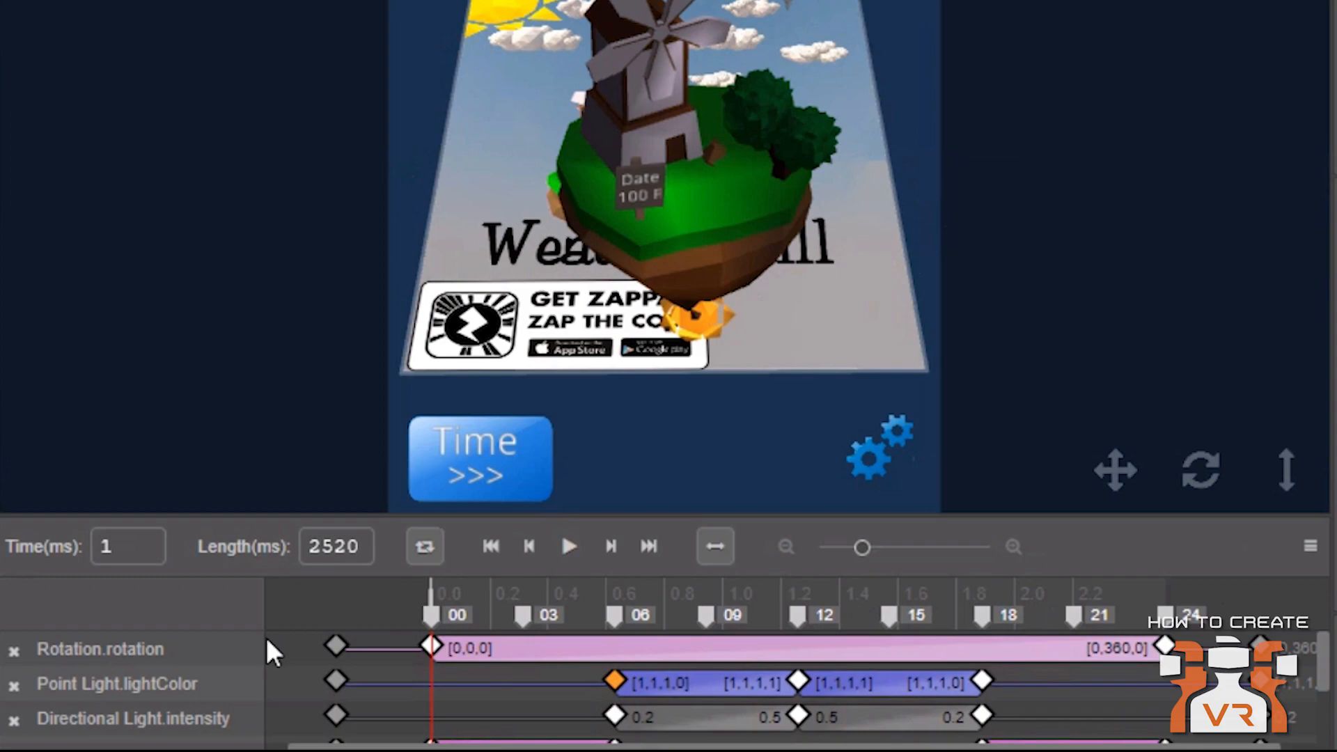
right_click(508, 652)
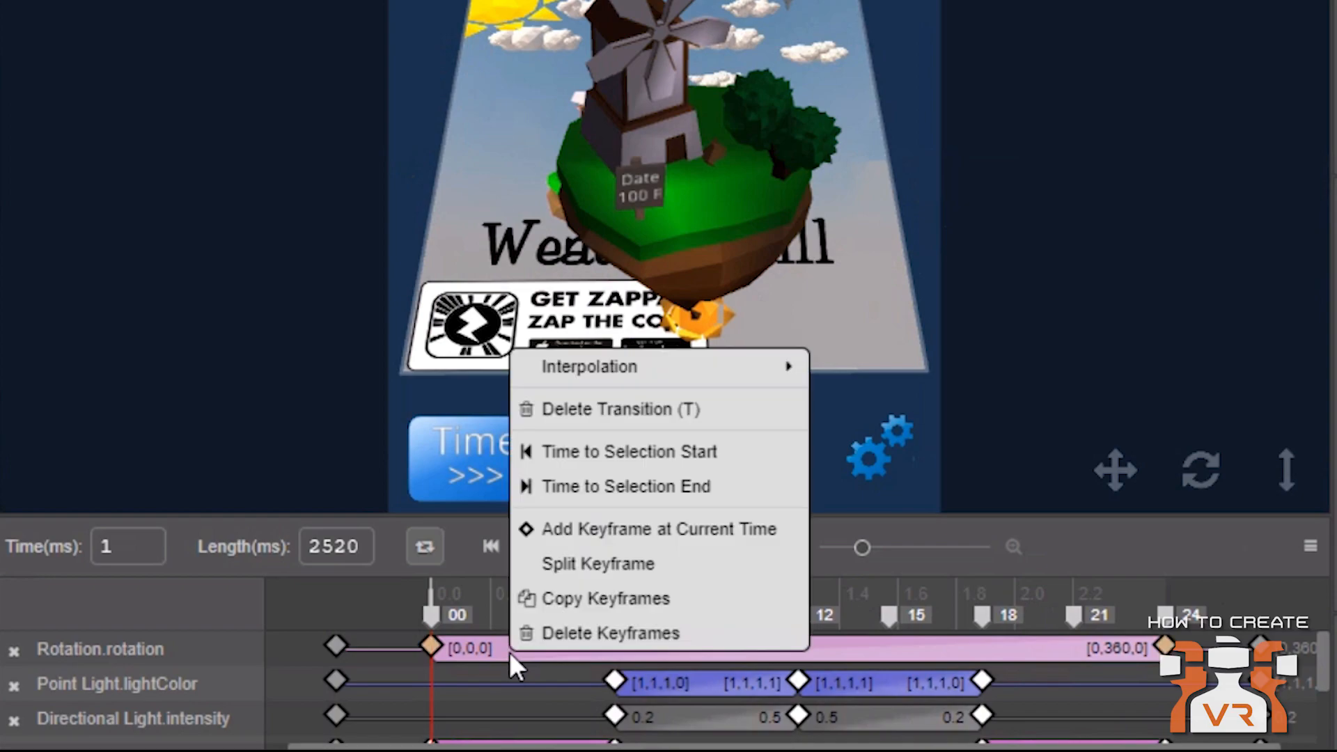
mouse_move(784, 367)
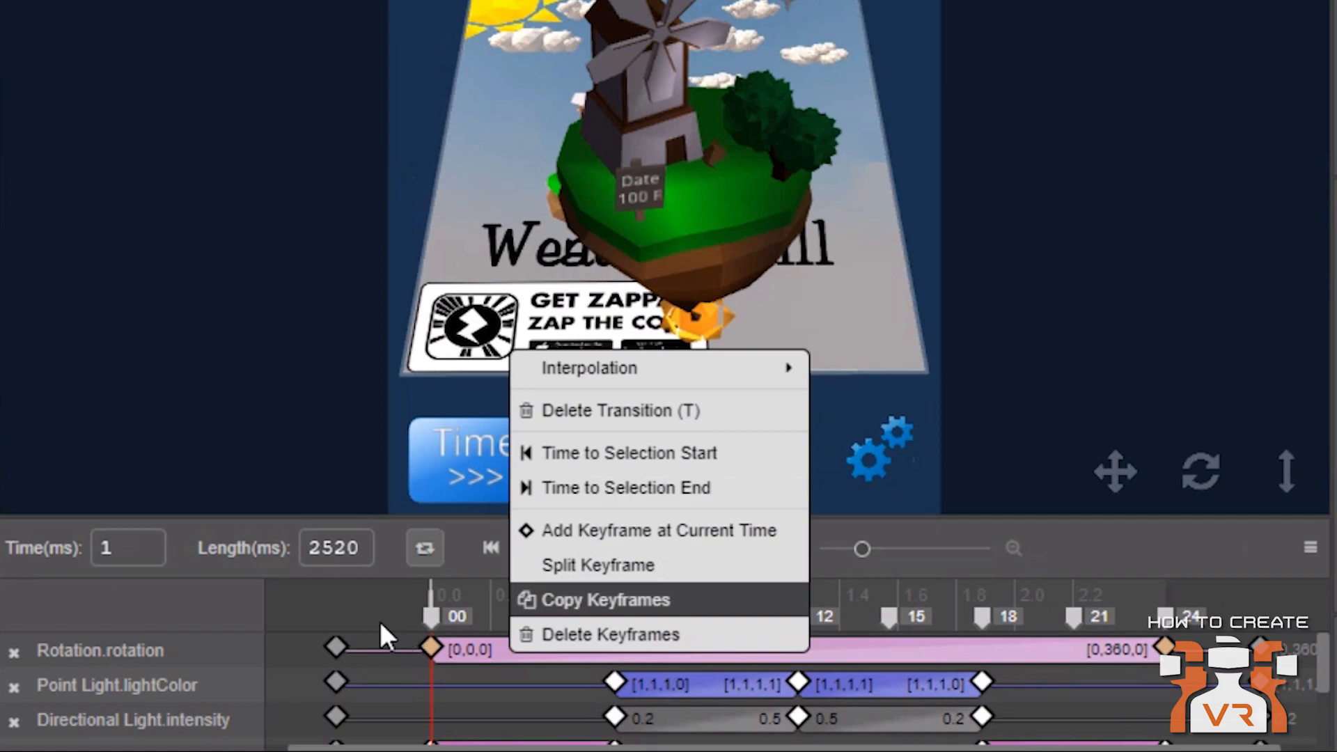
left_click(371, 613)
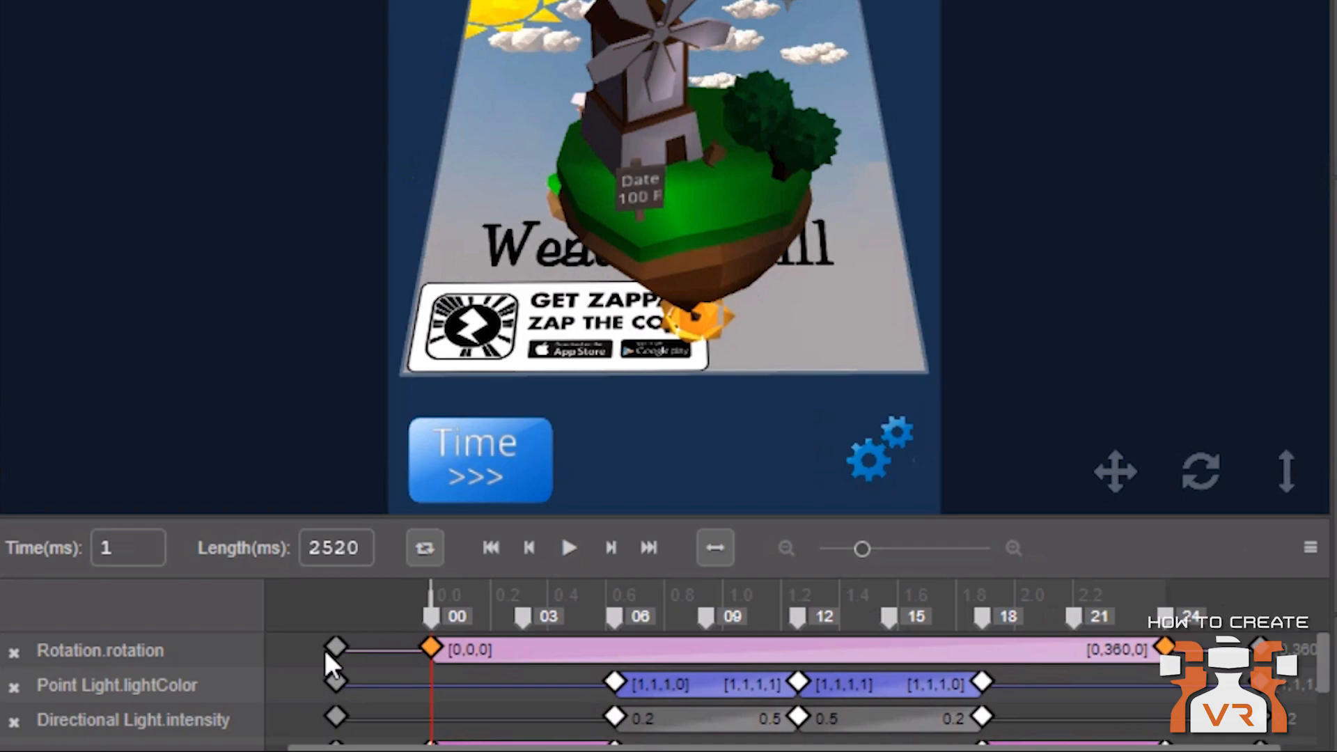
left_click_drag(430, 594, 337, 594)
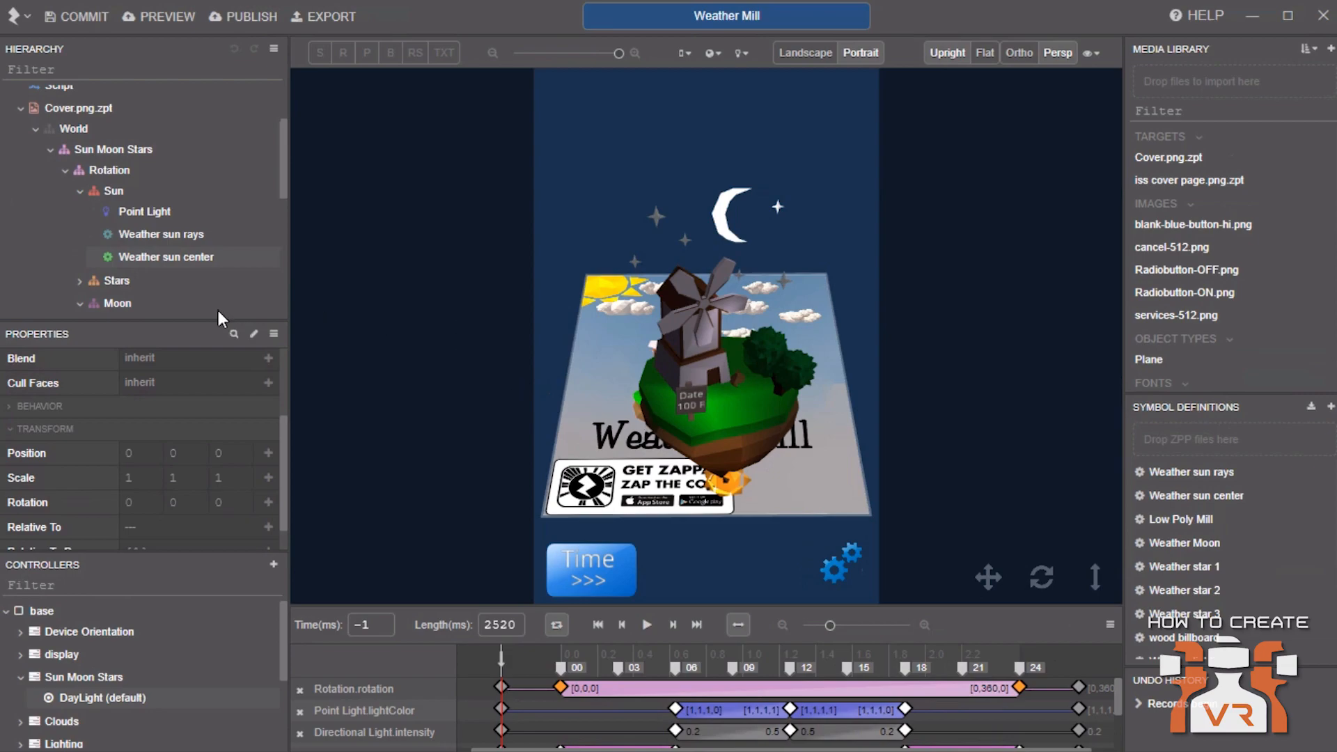
Collapse the Sun and Moon nodes and select the Cover.png.zpt target
left_click(81, 191)
left_click(80, 236)
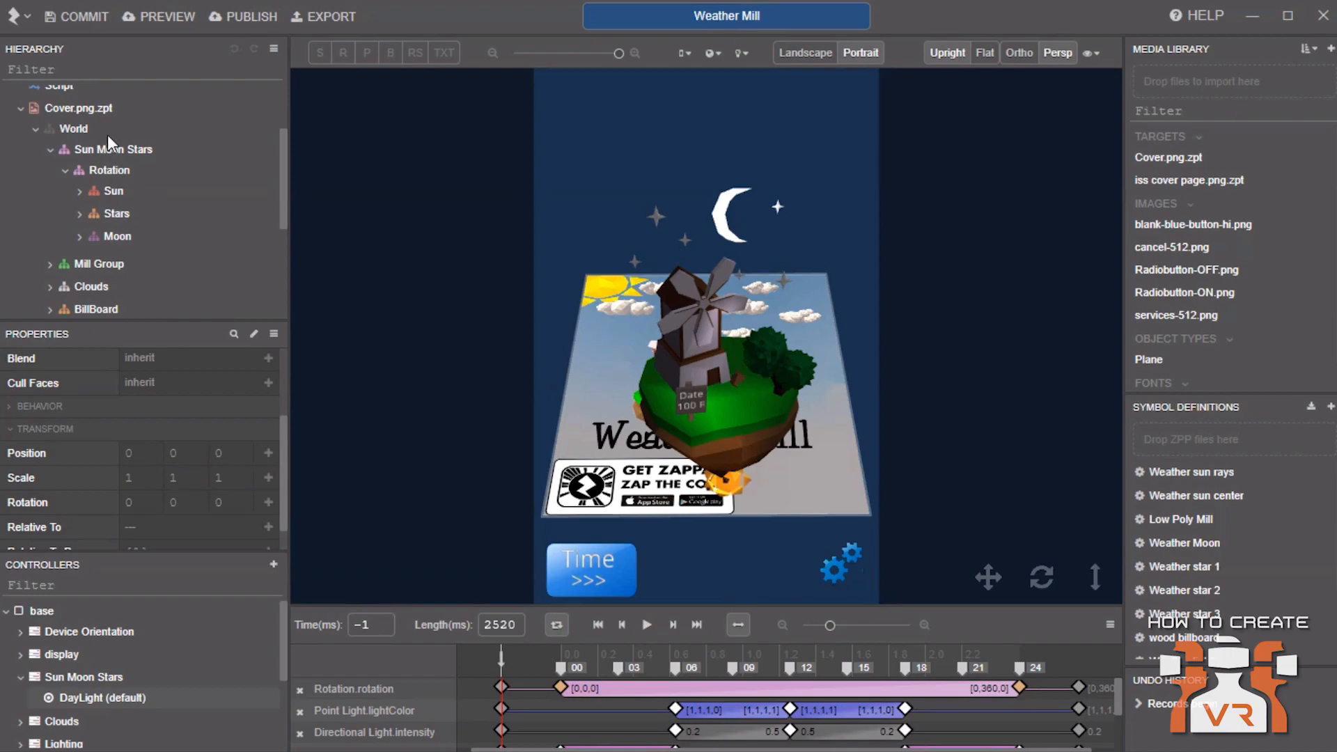
left_click(77, 110)
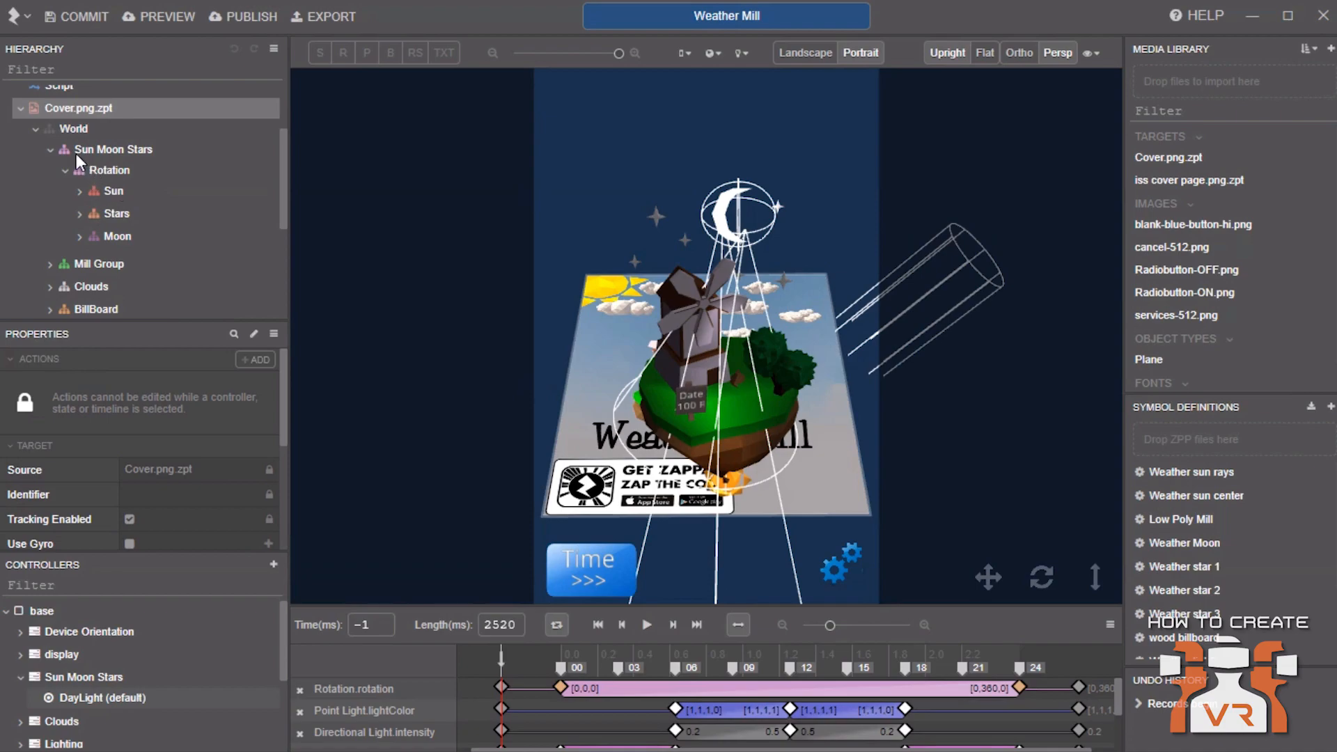
Reselect the hierarchy root and browse the full list of symbol definitions
scroll(90, 215, "up", 3)
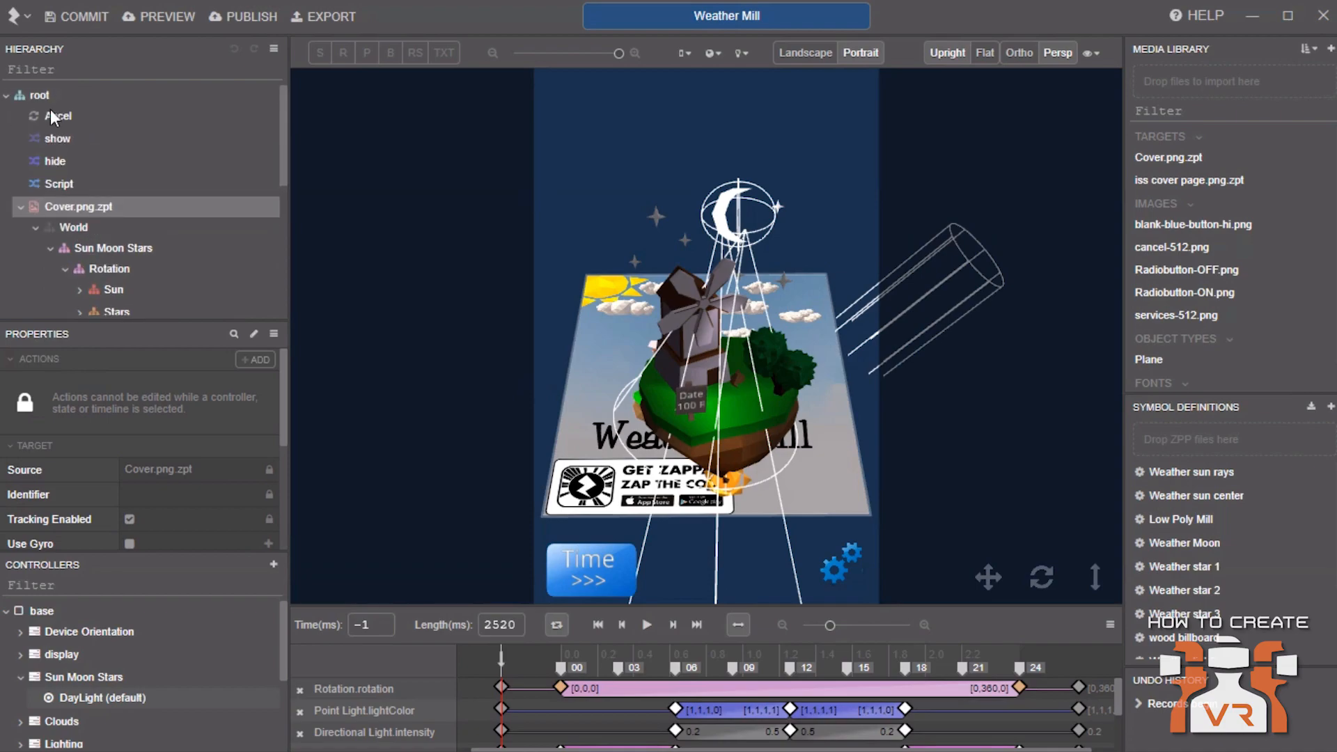
left_click(47, 610)
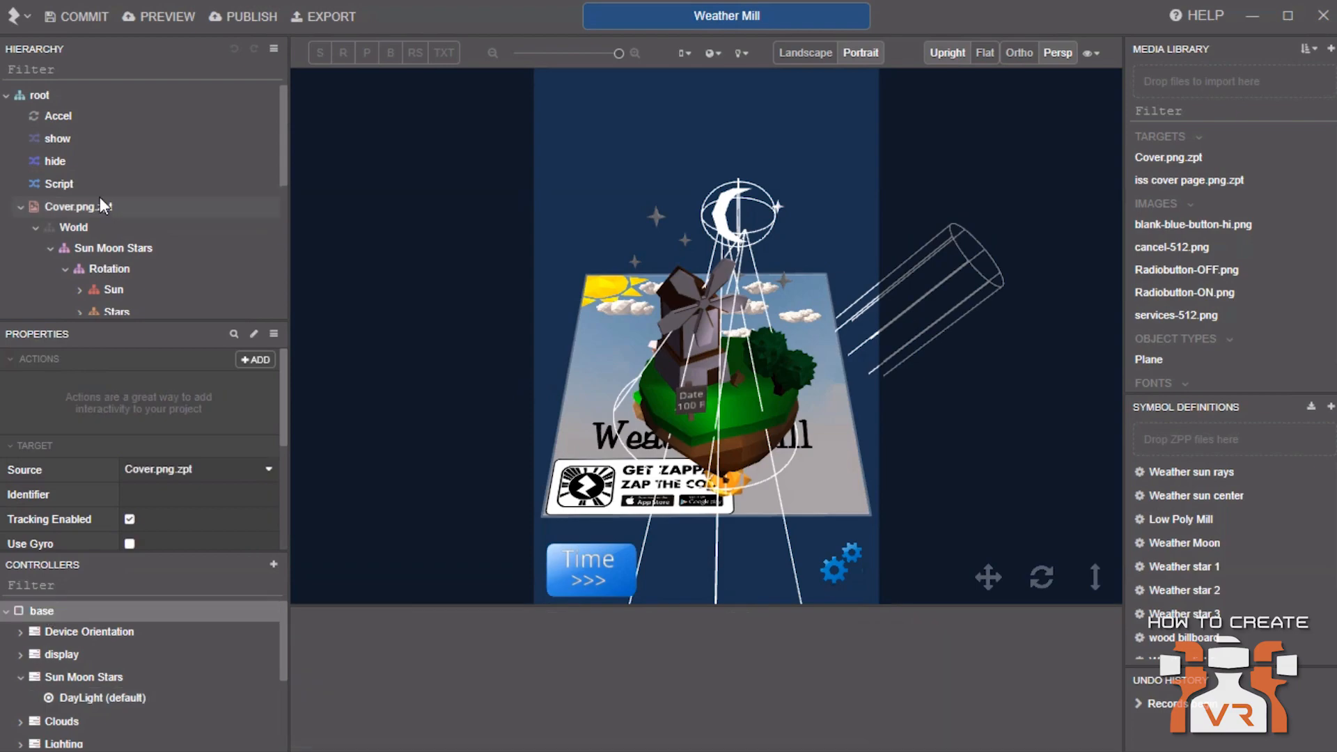
left_click(48, 103)
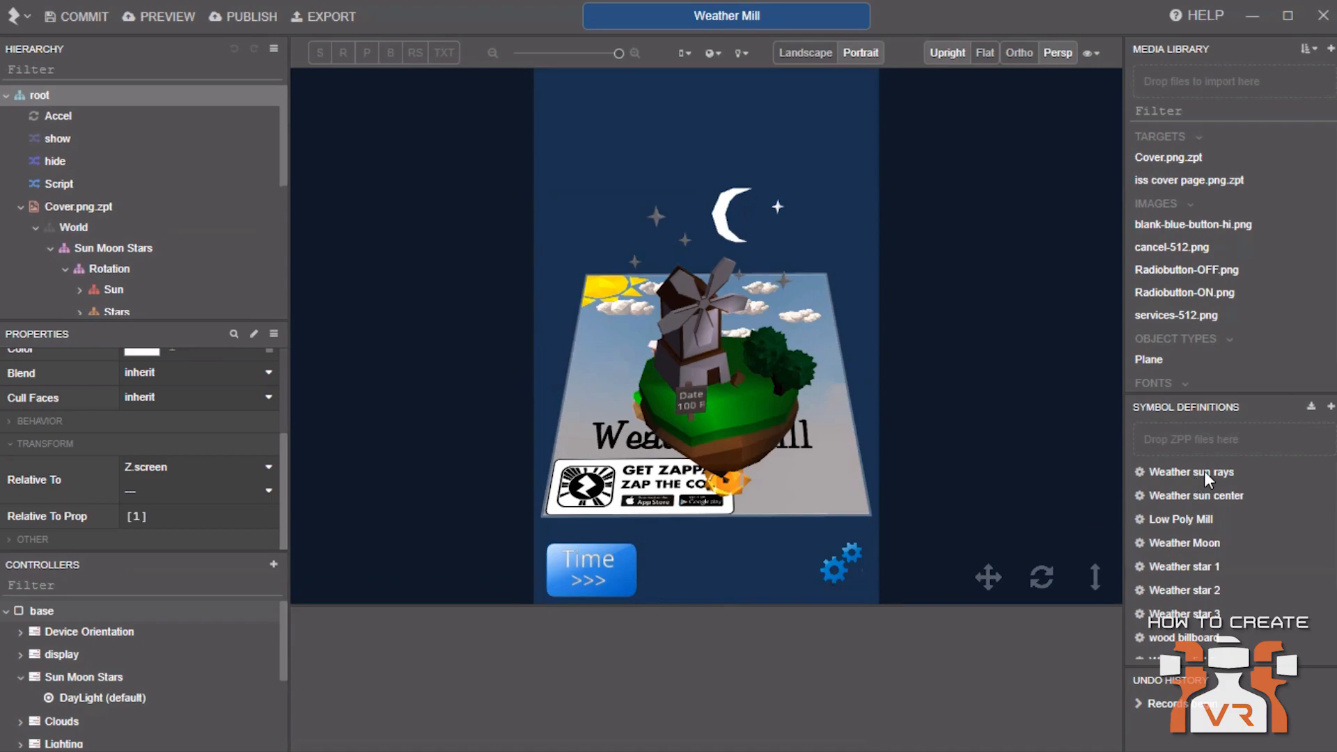
left_click_drag(1234, 392, 1241, 316)
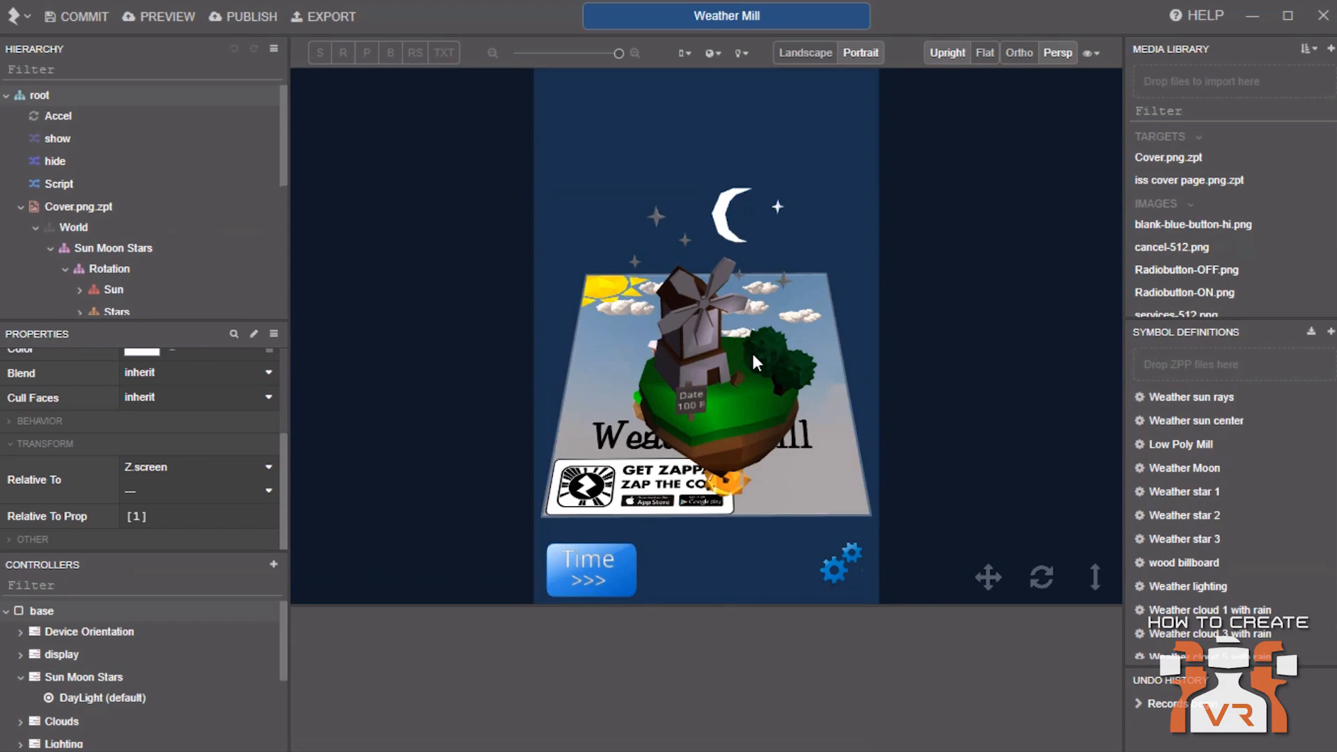
scroll(1221, 489, "down", 1)
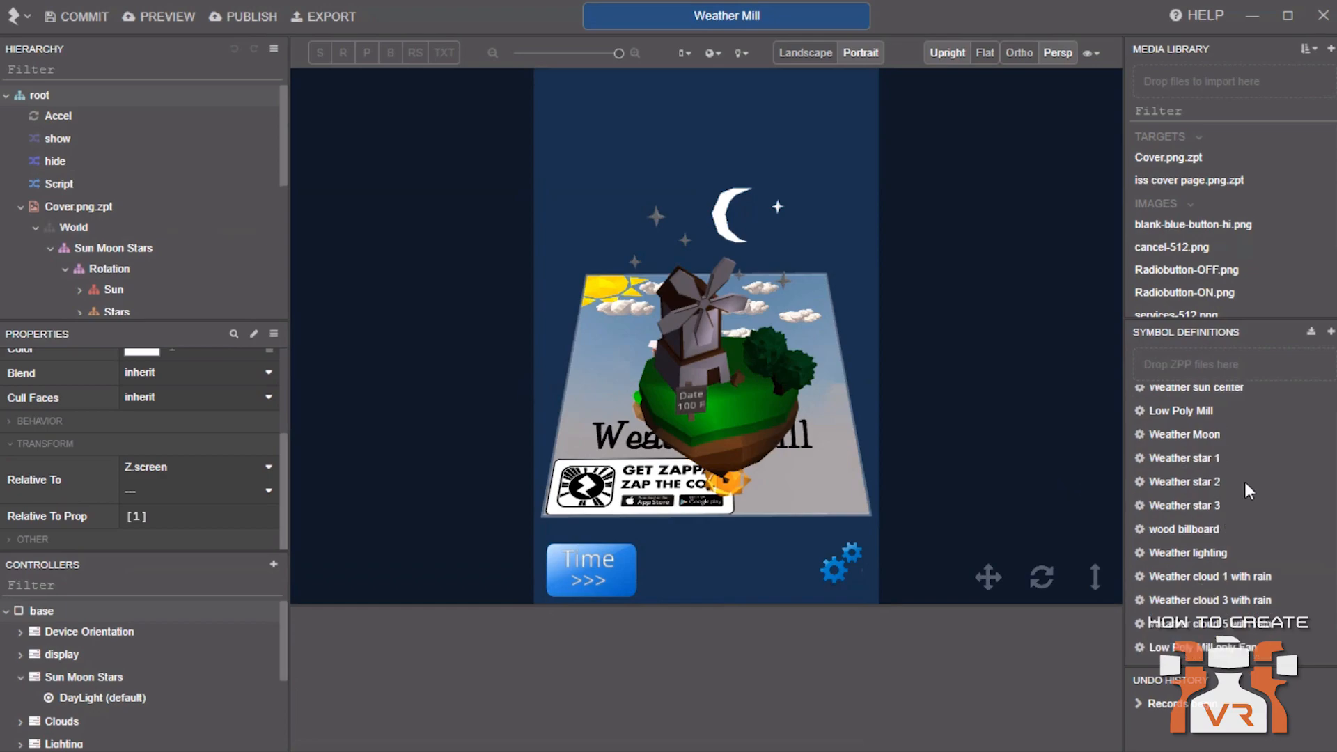
Create a new symbol definition from the 3D Photo Feature template
left_click(1332, 335)
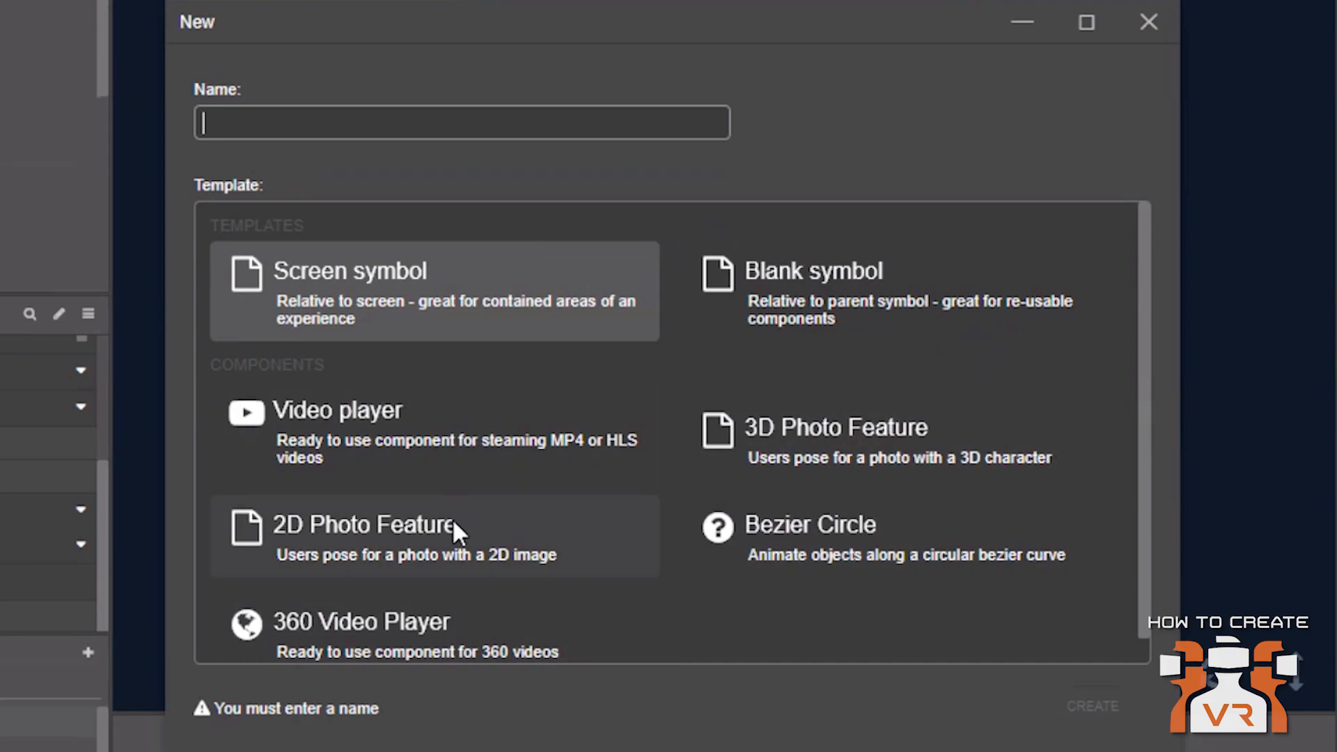
left_click(751, 461)
left_click(1051, 716)
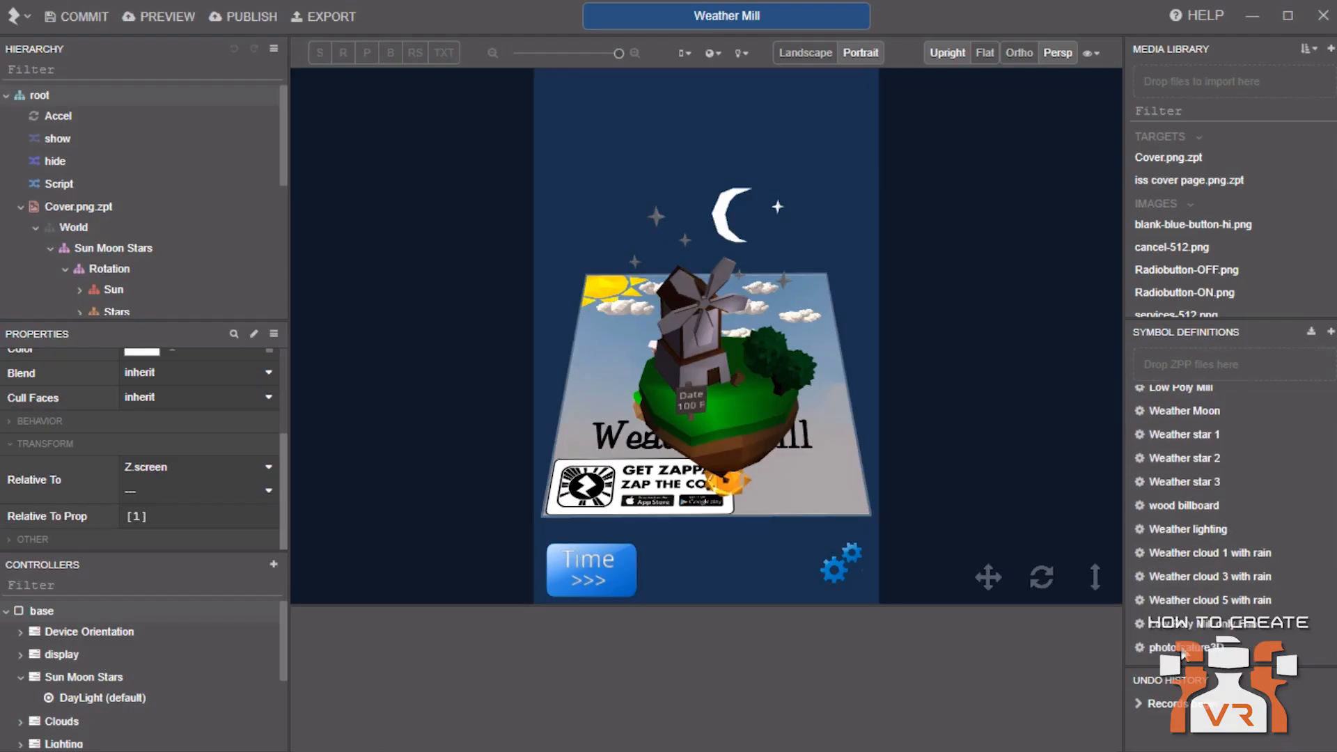
Open the photofeature3D symbol and return to the Weather Mill project
double_click(1182, 649)
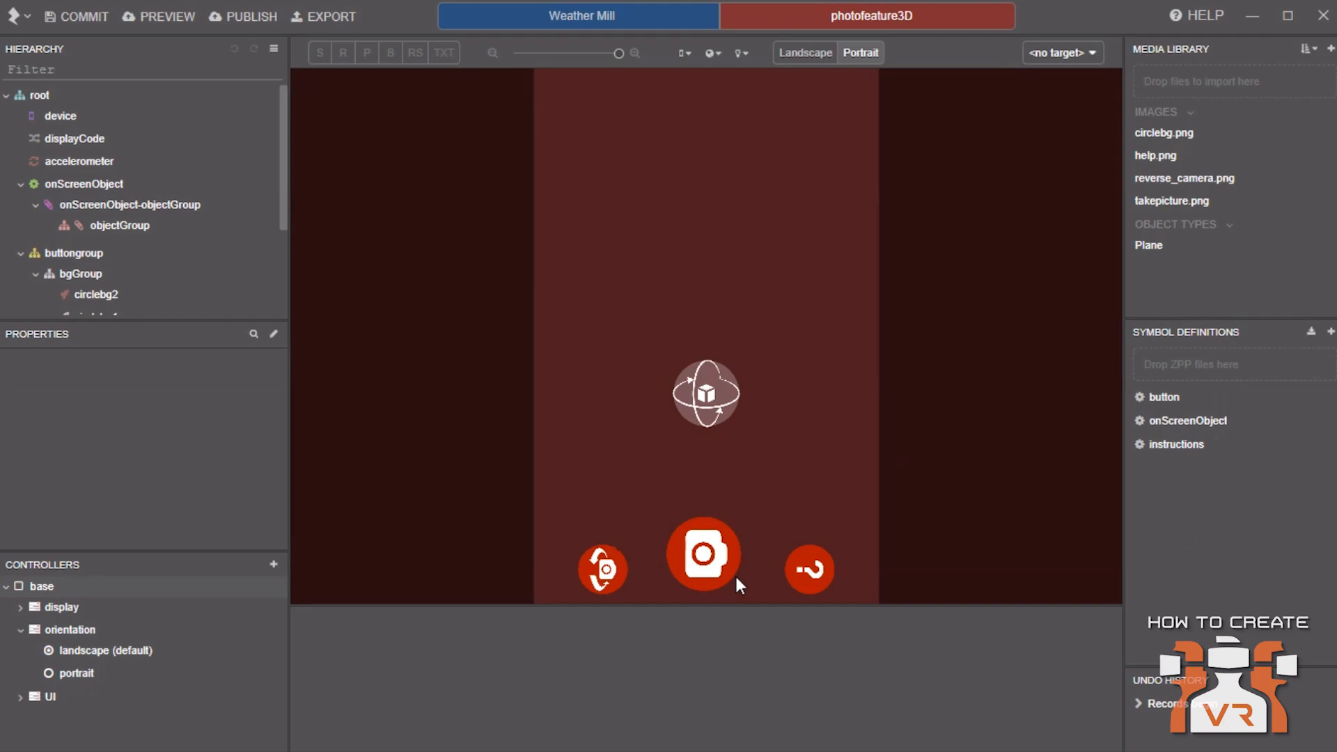
left_click(667, 21)
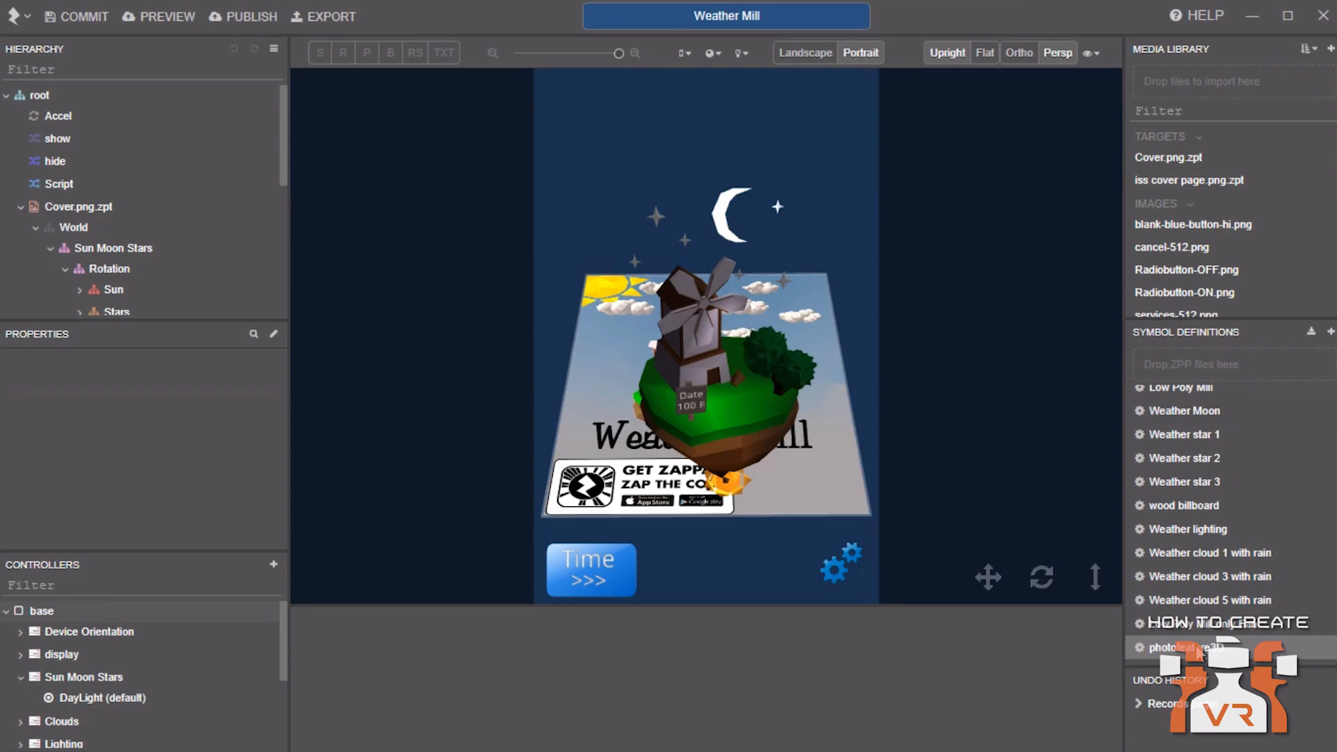
Delete the photofeature3D symbol definition
right_click(1199, 652)
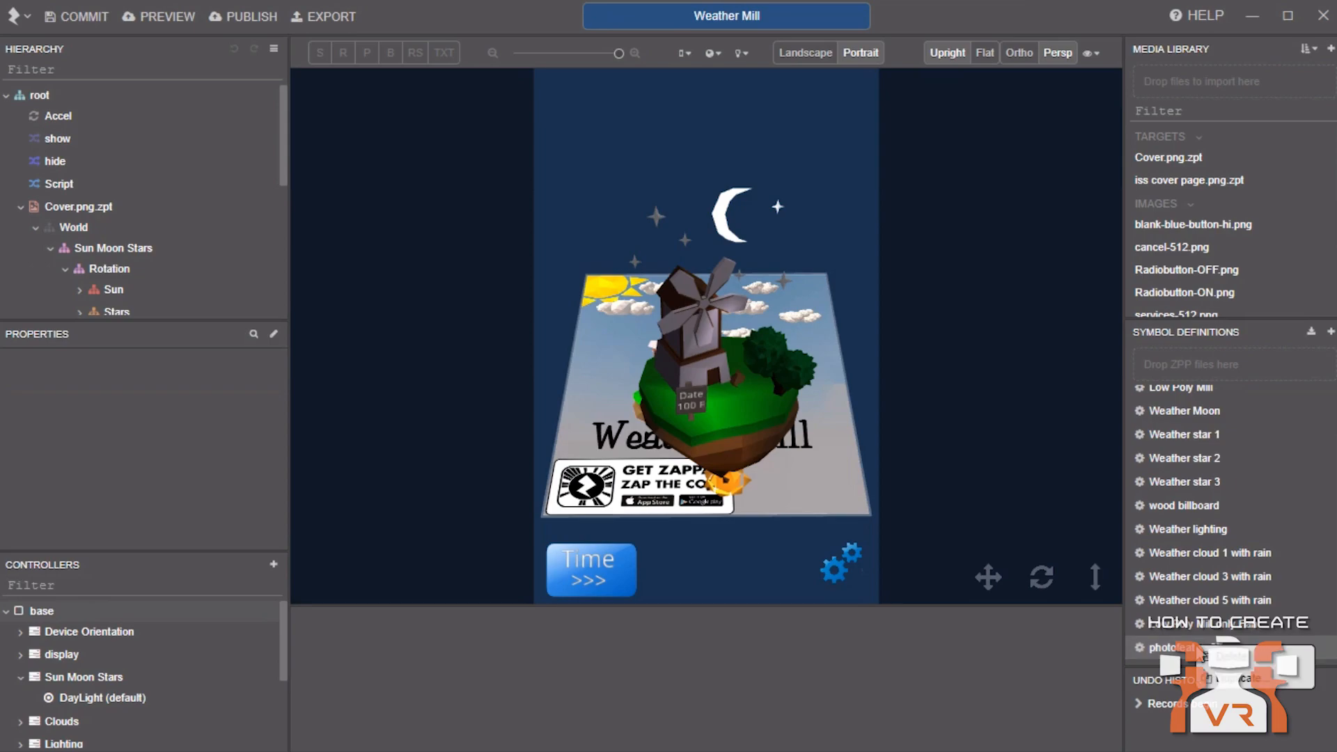
left_click(1227, 657)
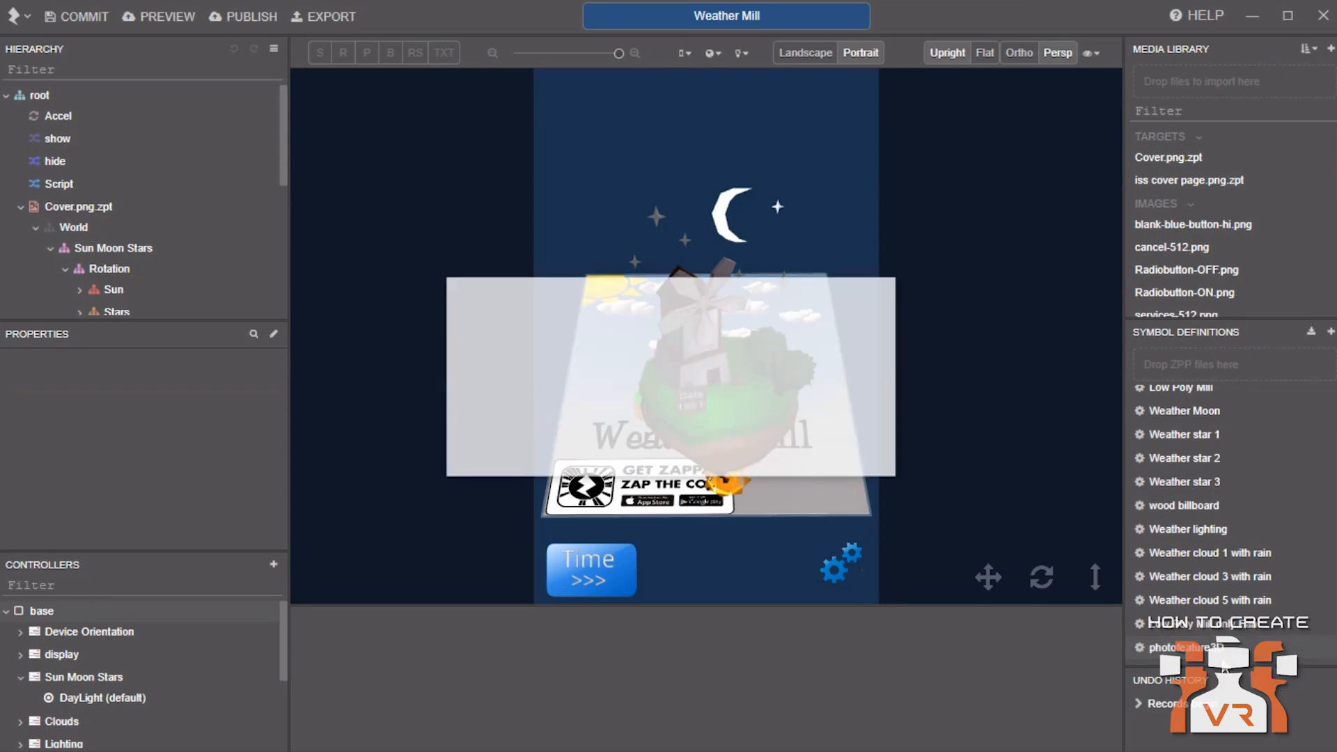
left_click(842, 437)
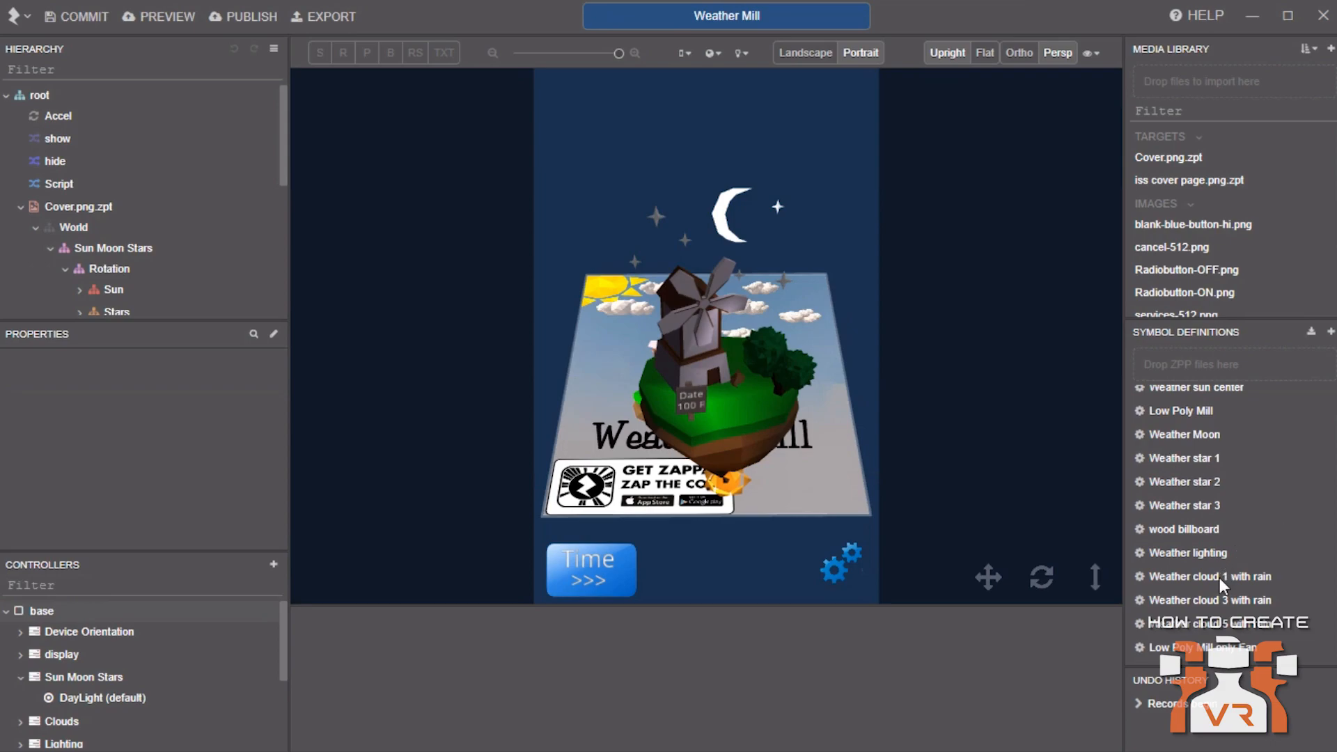
Open the Weather cloud 1 with rain symbol and play its Light Rain animation
double_click(1199, 570)
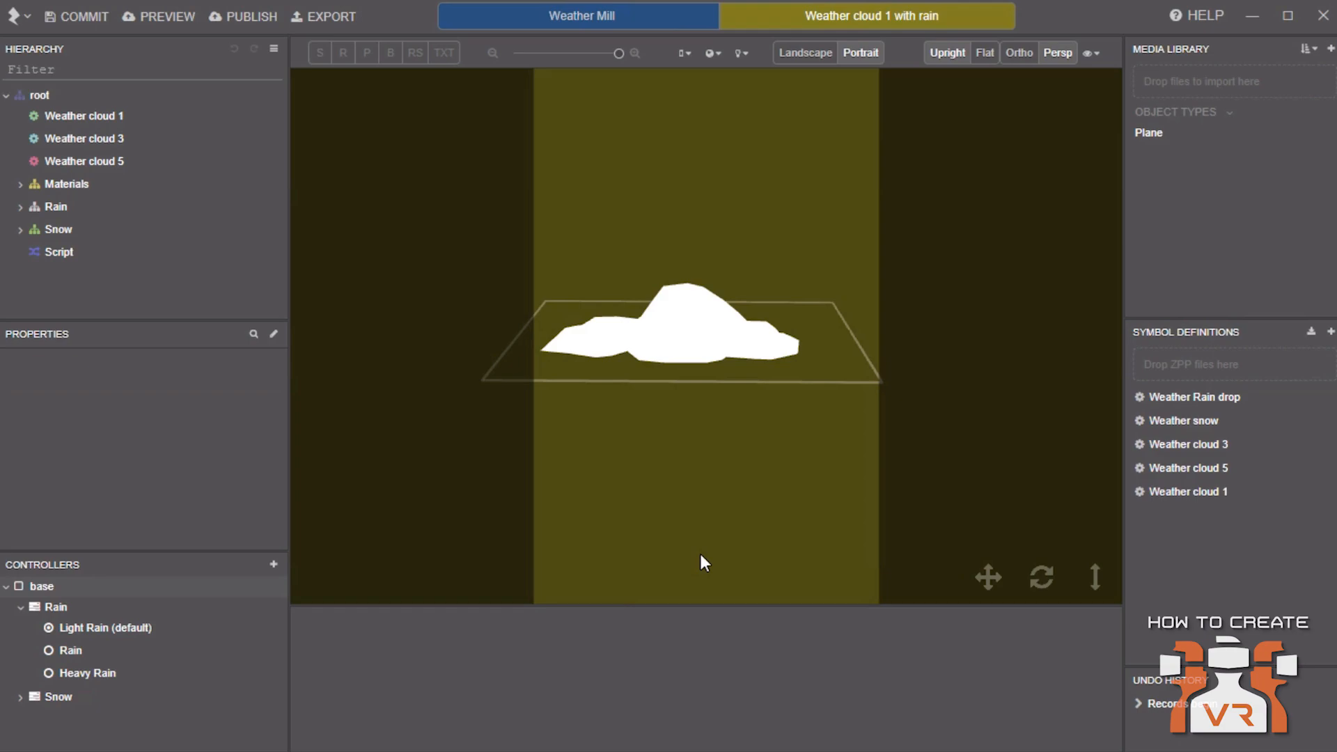
left_click(70, 634)
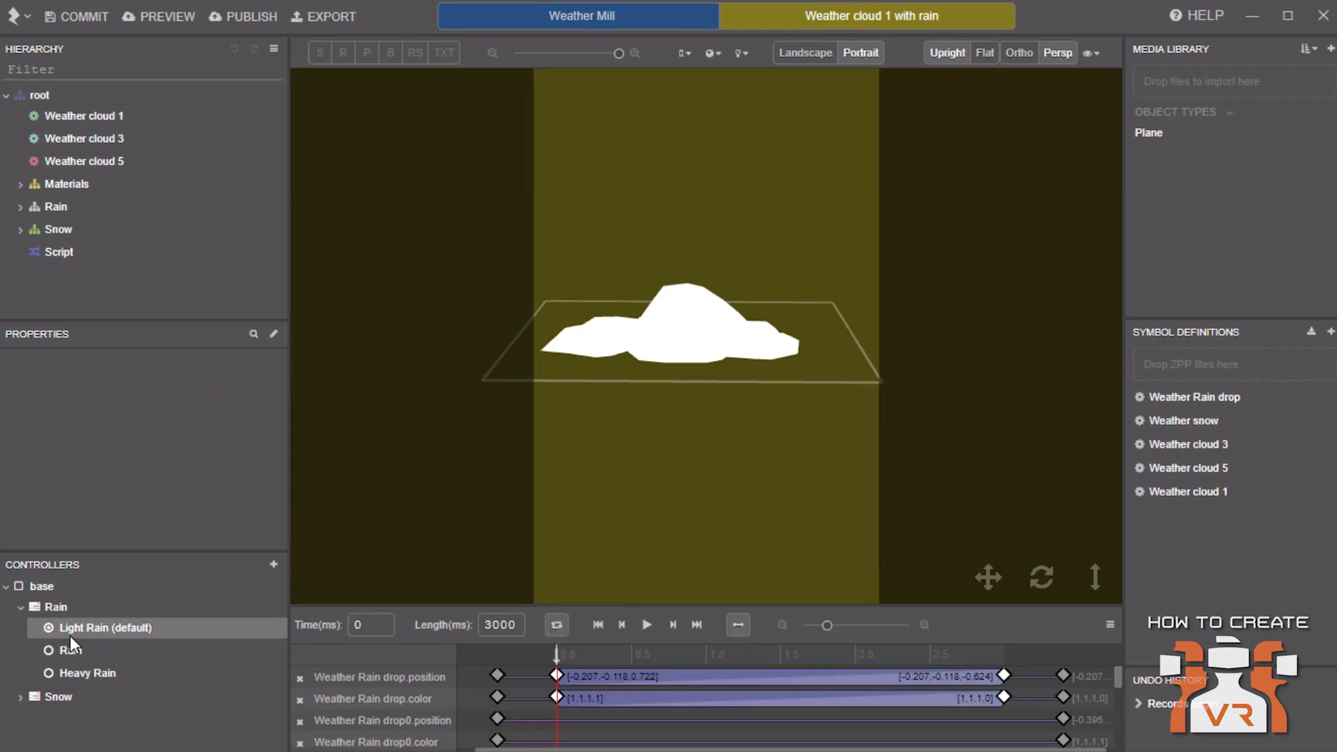
left_click(644, 624)
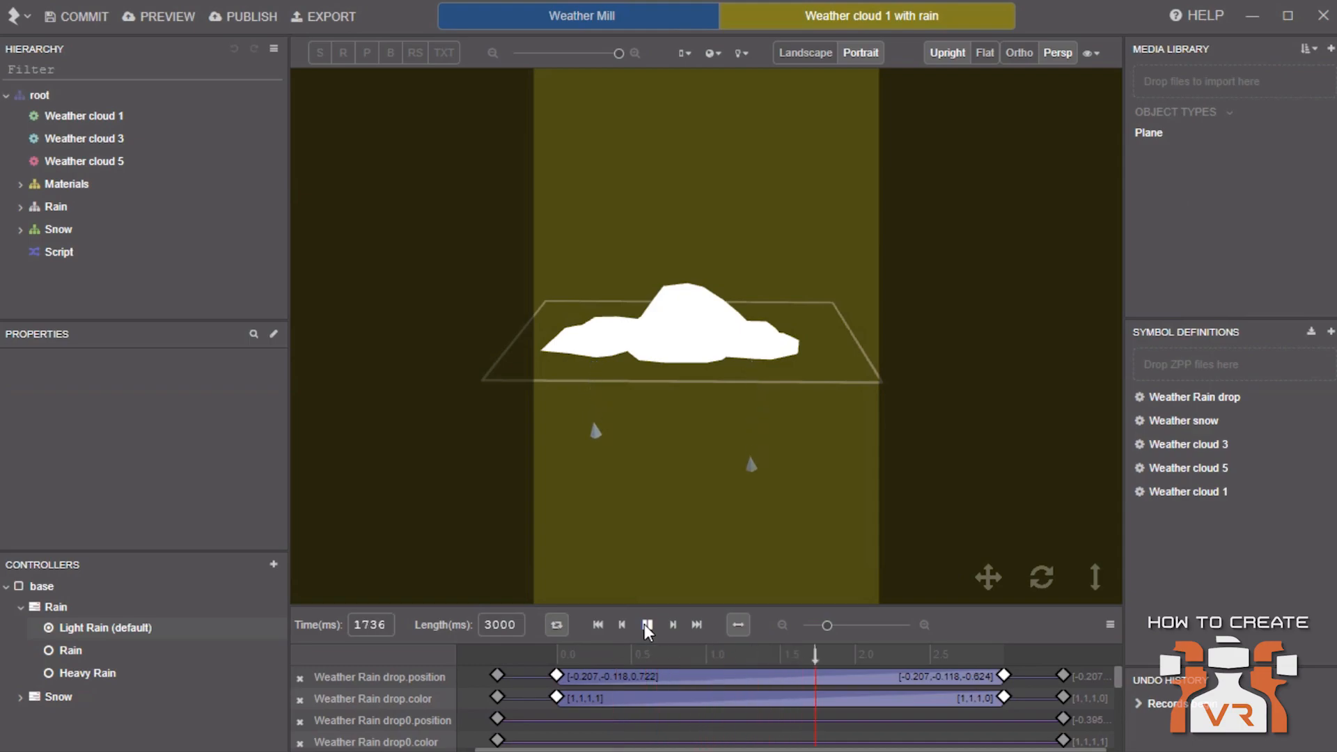
Switch the cloud's Rain controller to the Rain state, then play and pause its animation
left_click(69, 651)
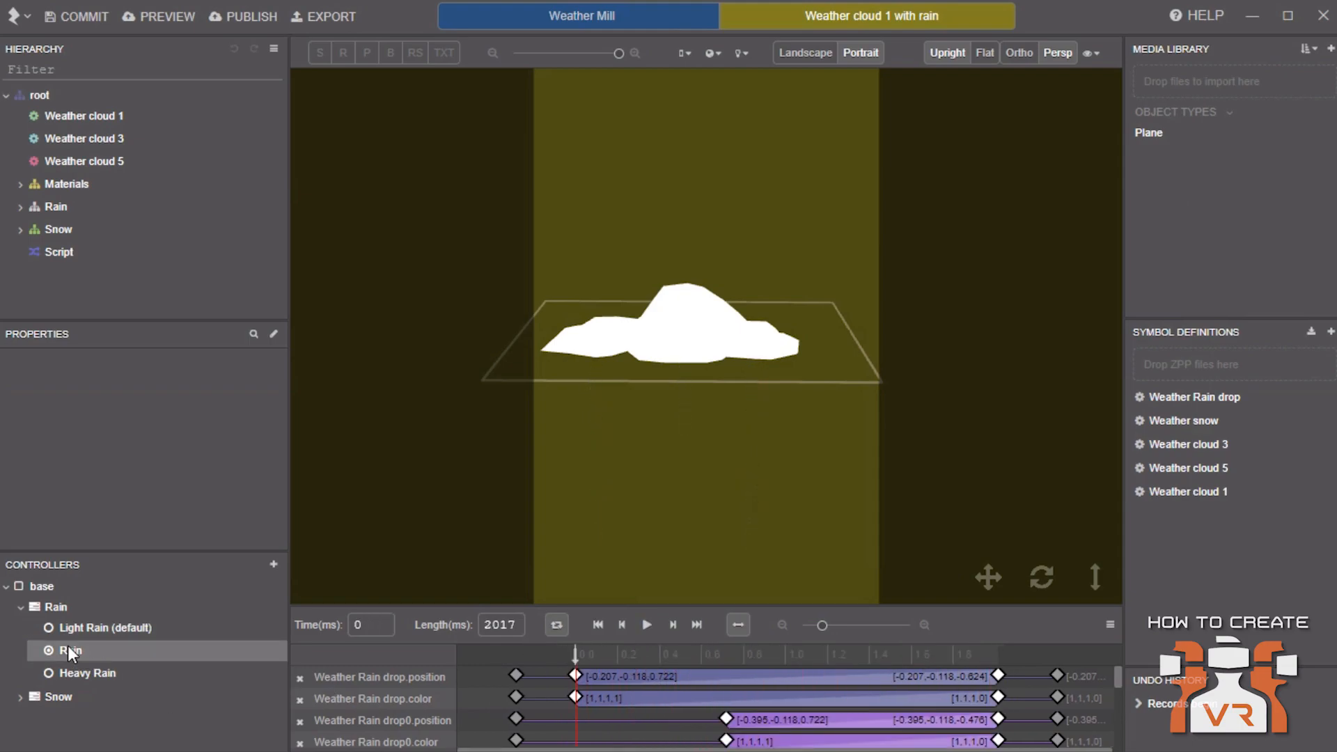
left_click(641, 623)
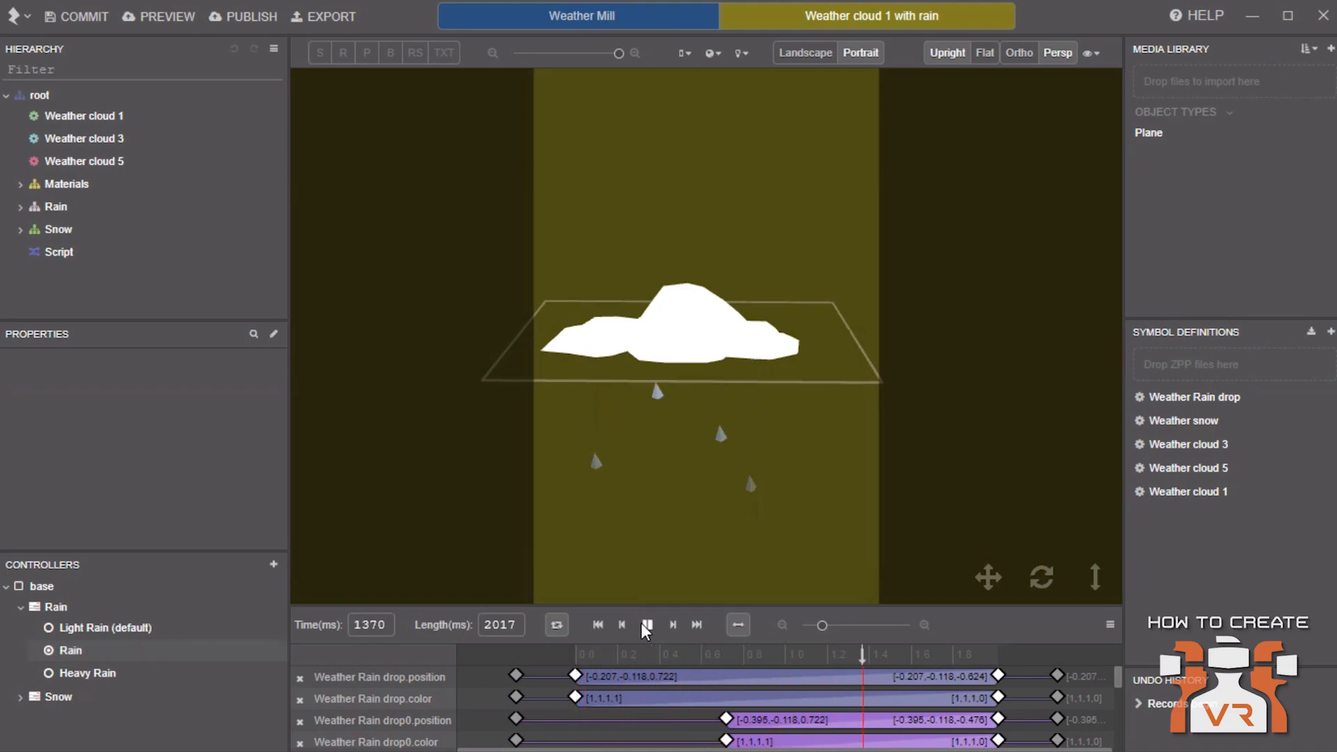
left_click(647, 625)
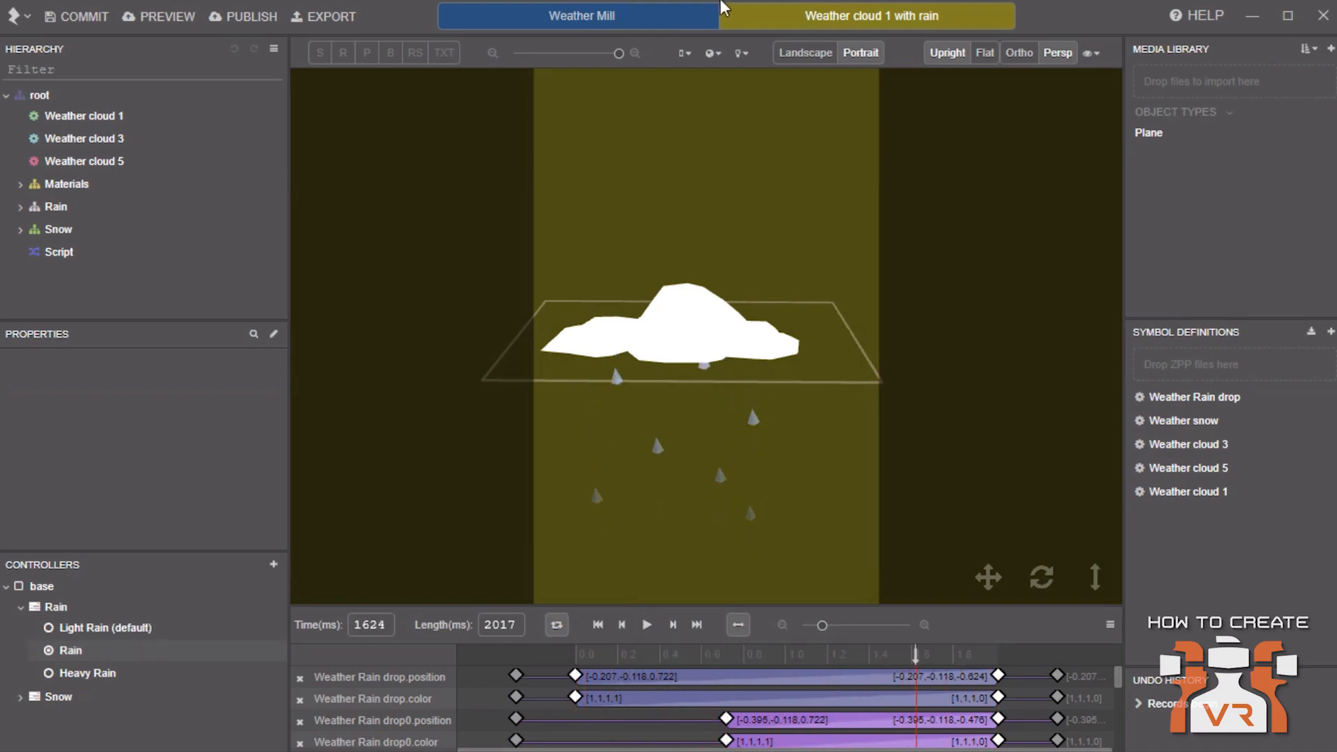
Return to Weather Mill, expand the Clouds group and select Weather cloud 5 with rain
left_click(693, 22)
scroll(131, 260, "down", 2)
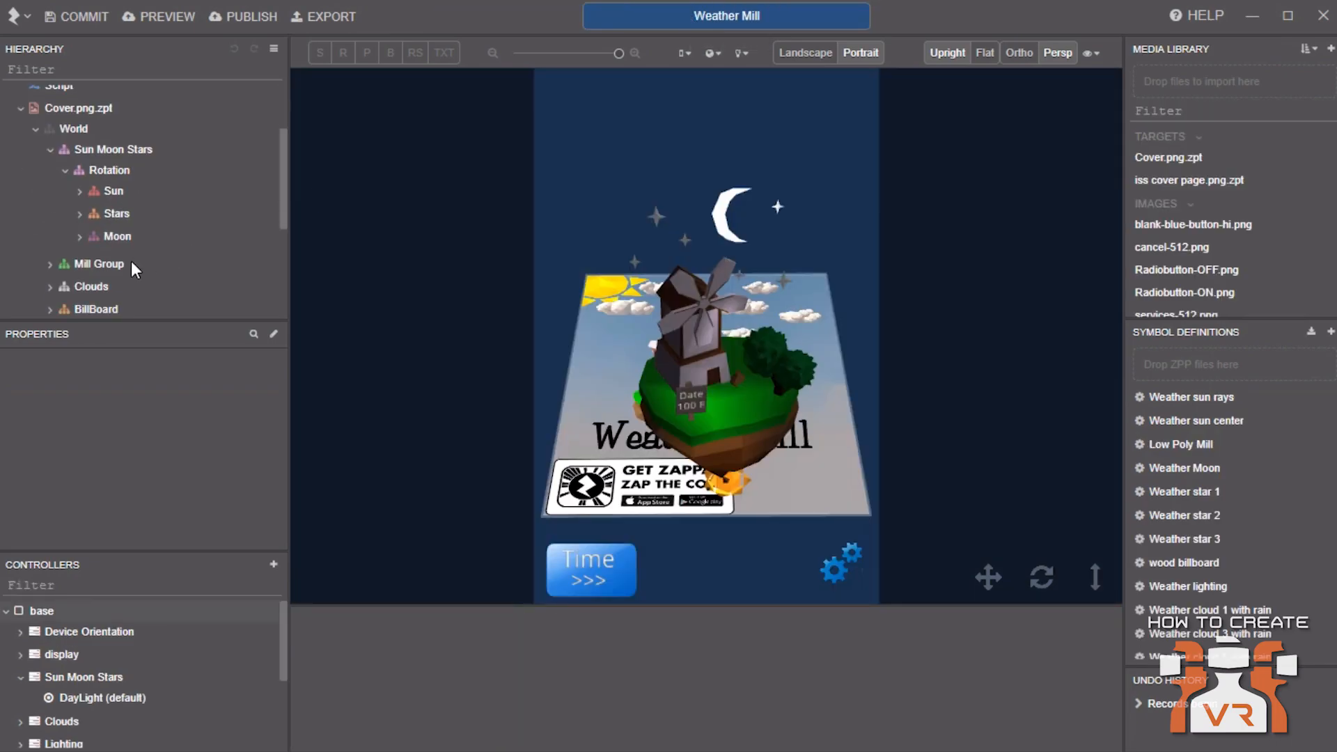
scroll(88, 256, "down", 2)
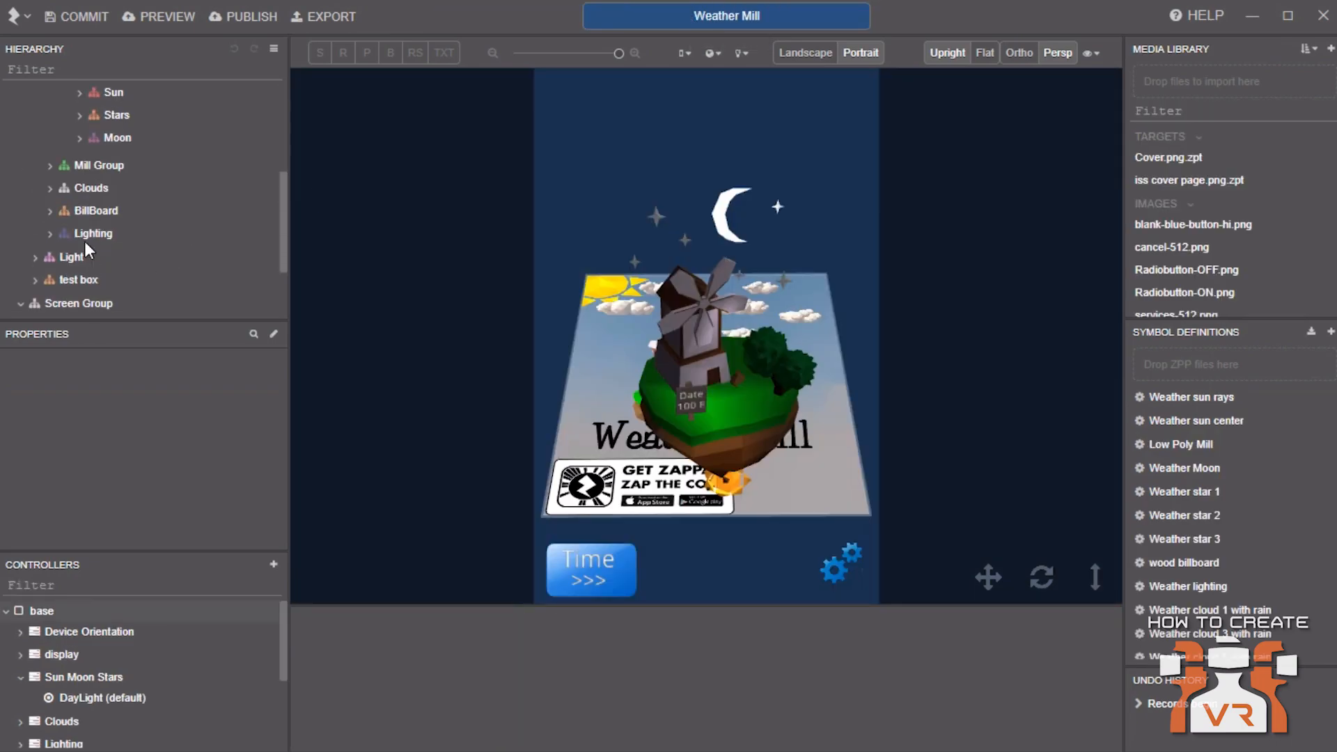
left_click(52, 189)
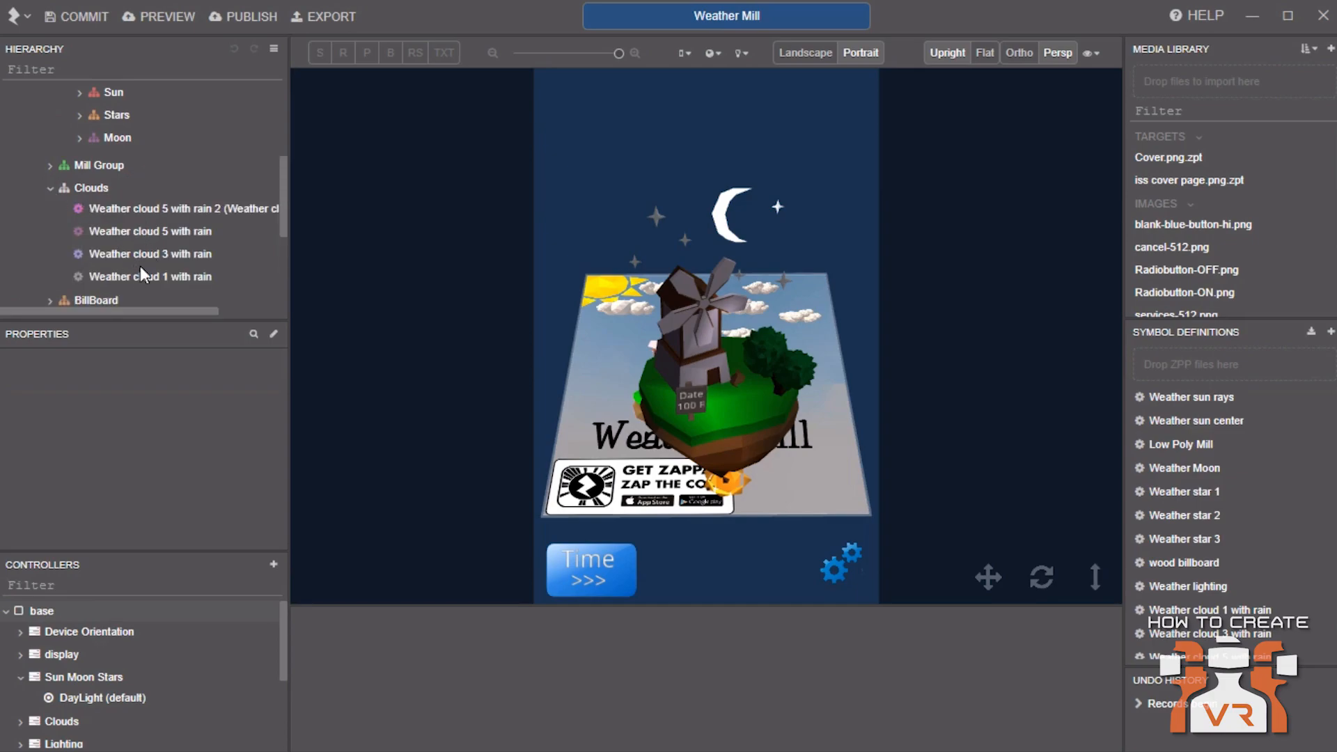
left_click(134, 236)
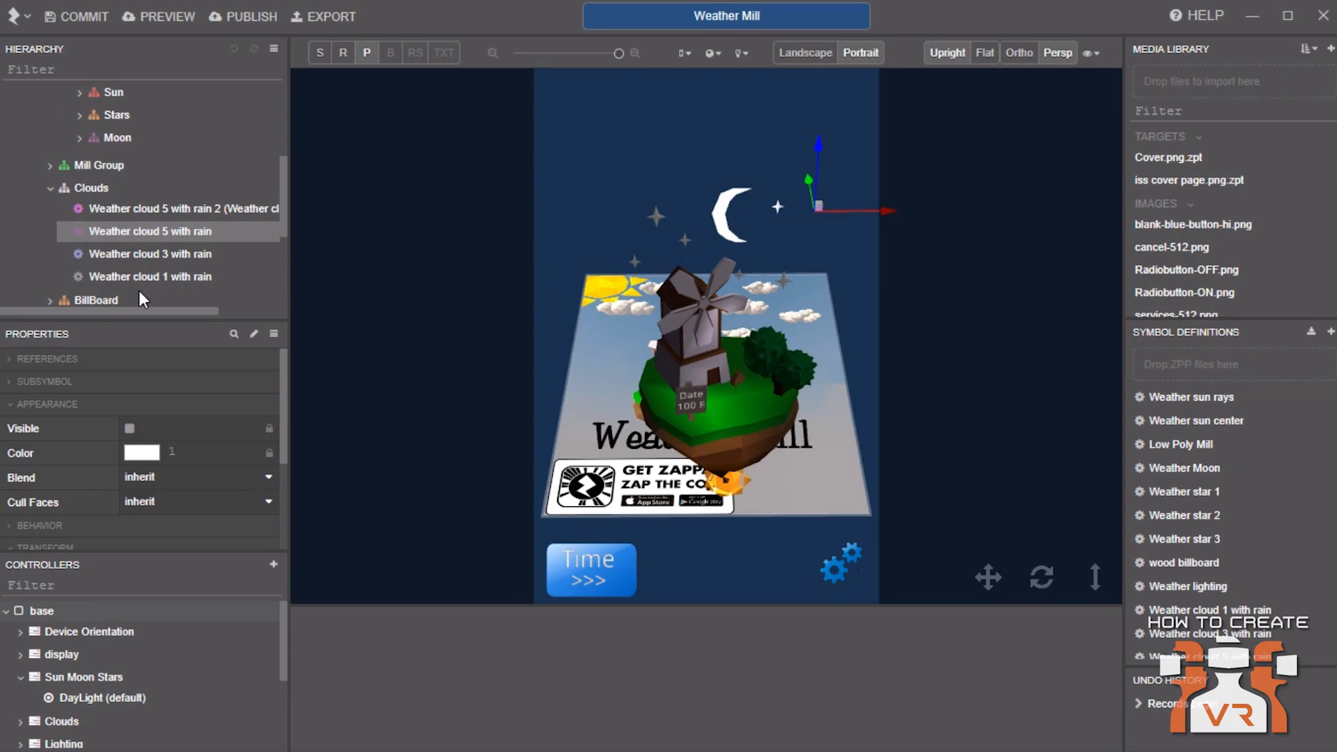
Open the Weather cloud 1 with rain symbol and view its references list
scroll(1267, 566, "down", 1)
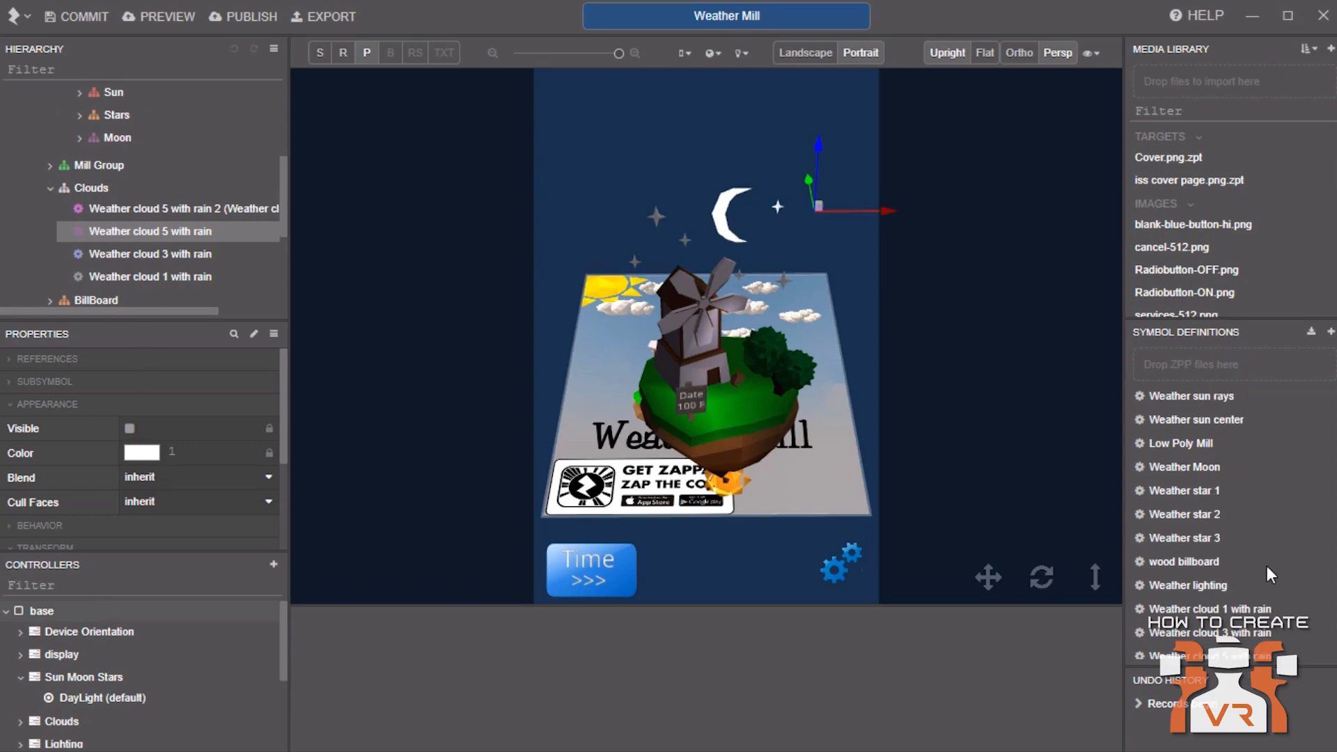
scroll(1267, 568, "down", 1)
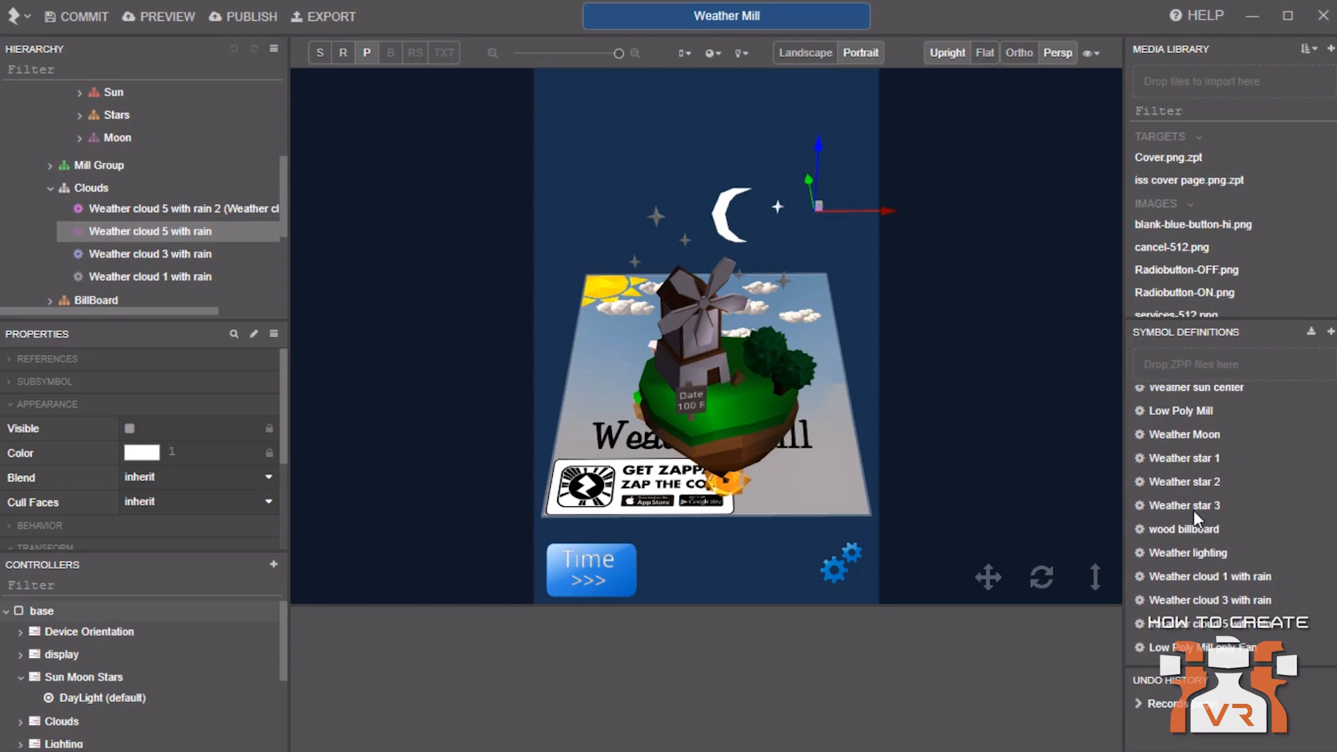
double_click(1214, 582)
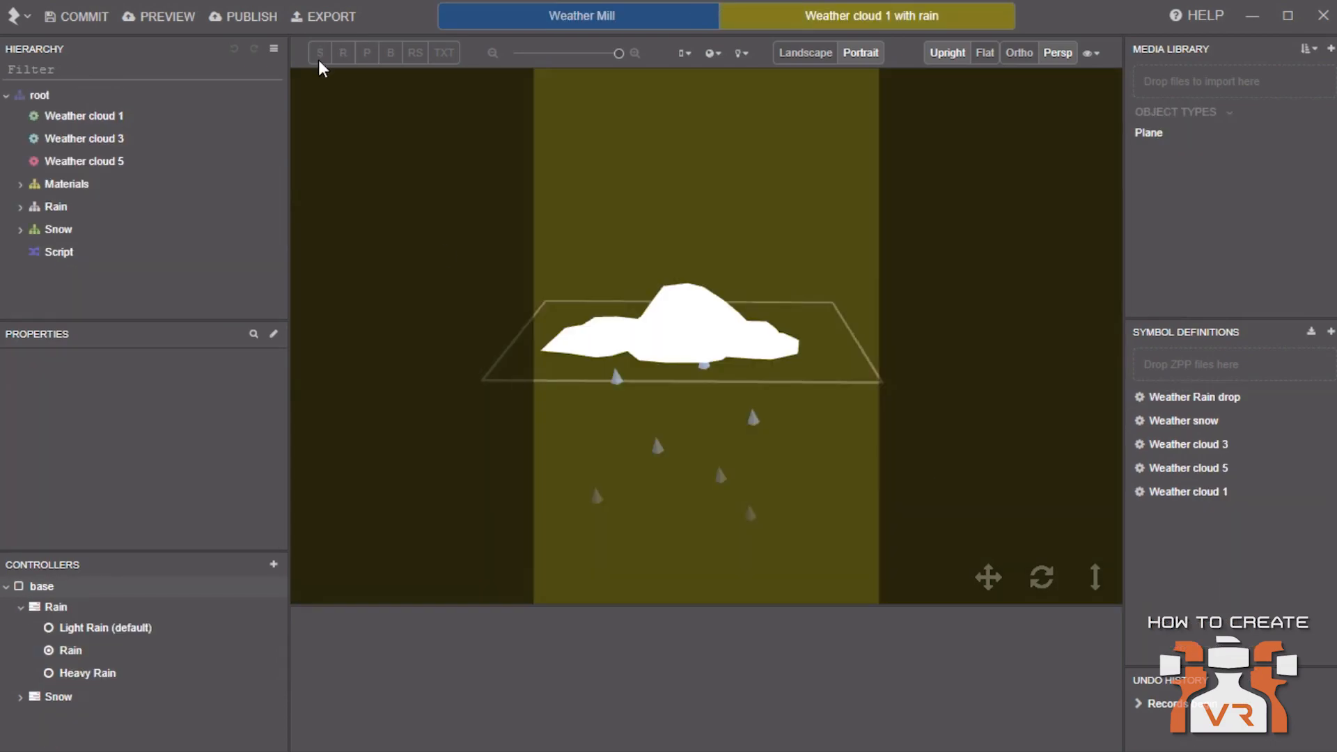
left_click(274, 48)
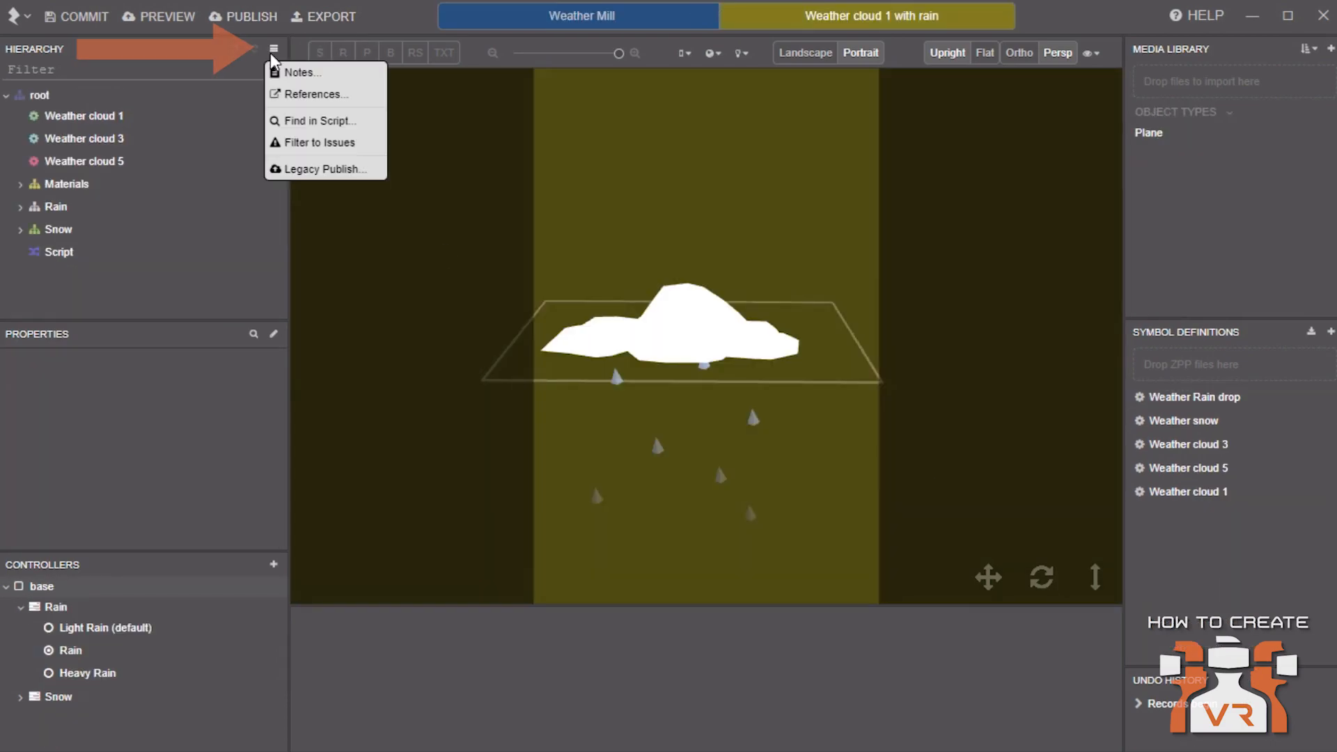
left_click(315, 97)
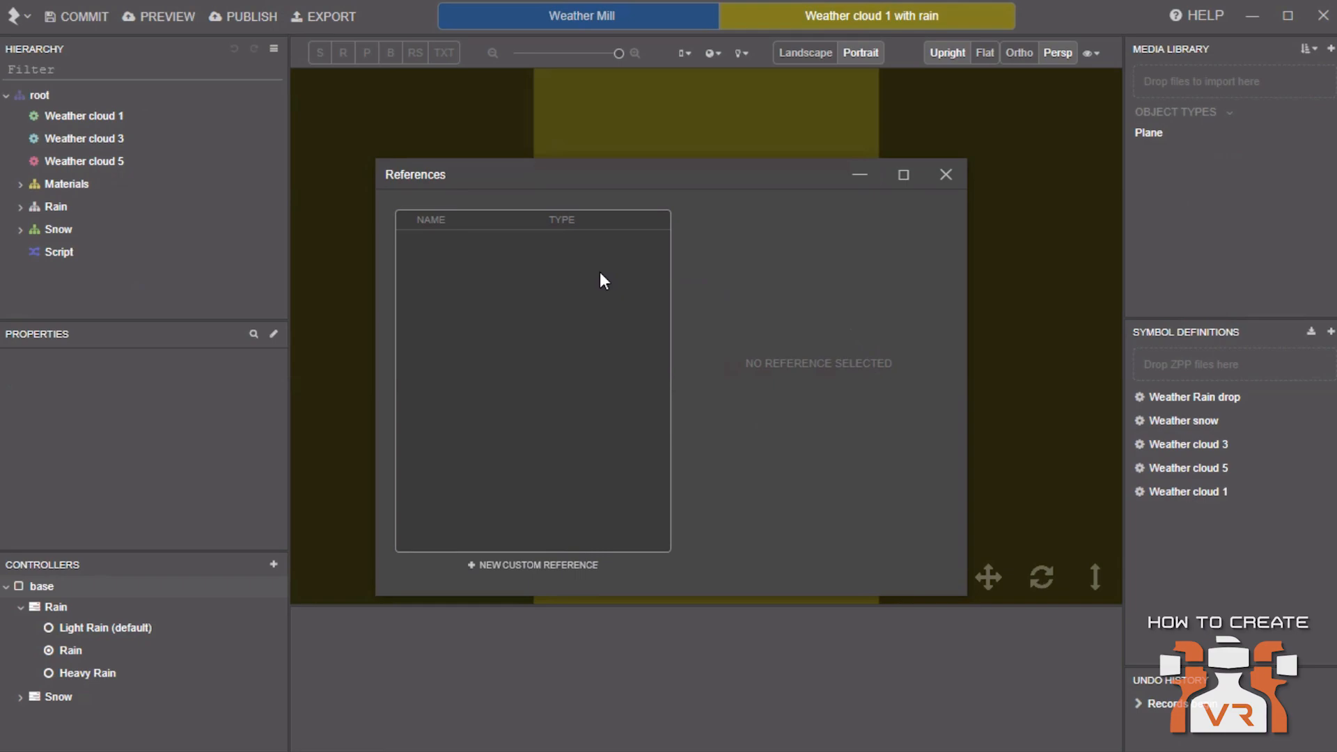
left_click(949, 175)
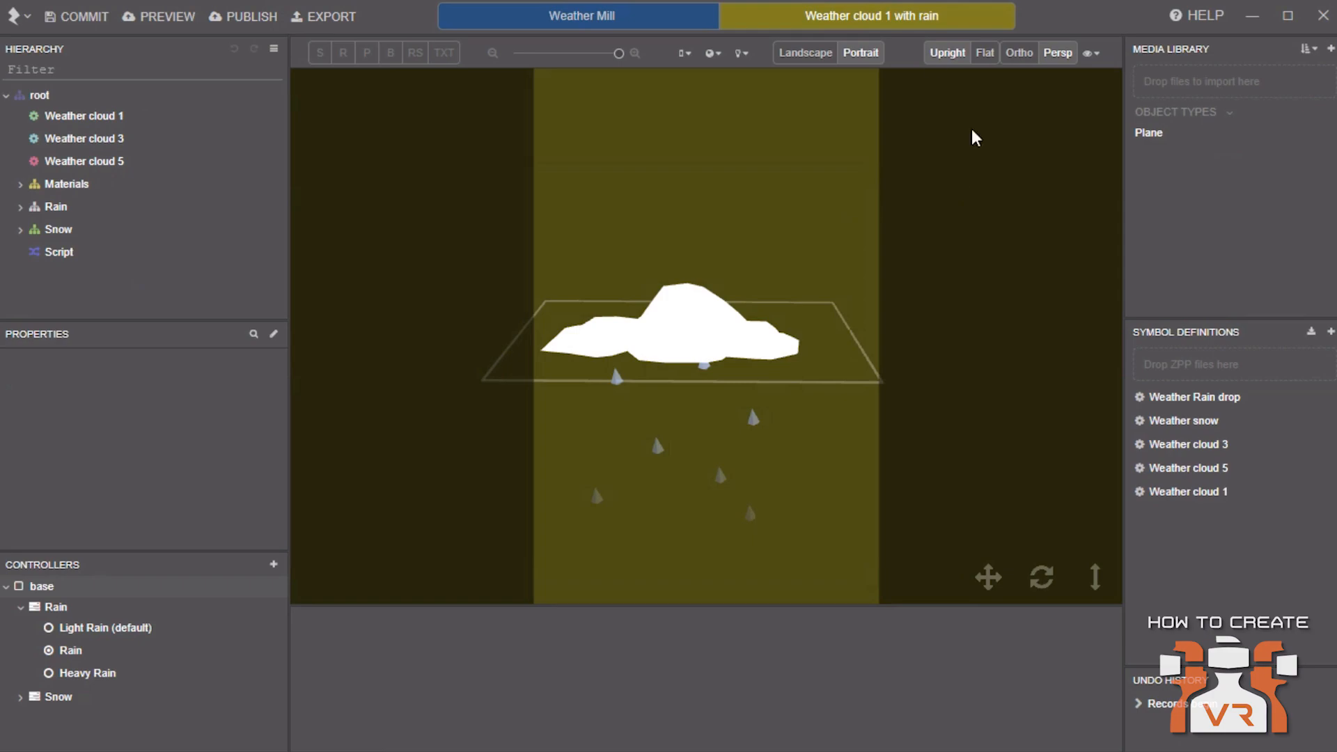
Return to Weather Mill, expand Sun and select the Weather sun center node
left_click(689, 21)
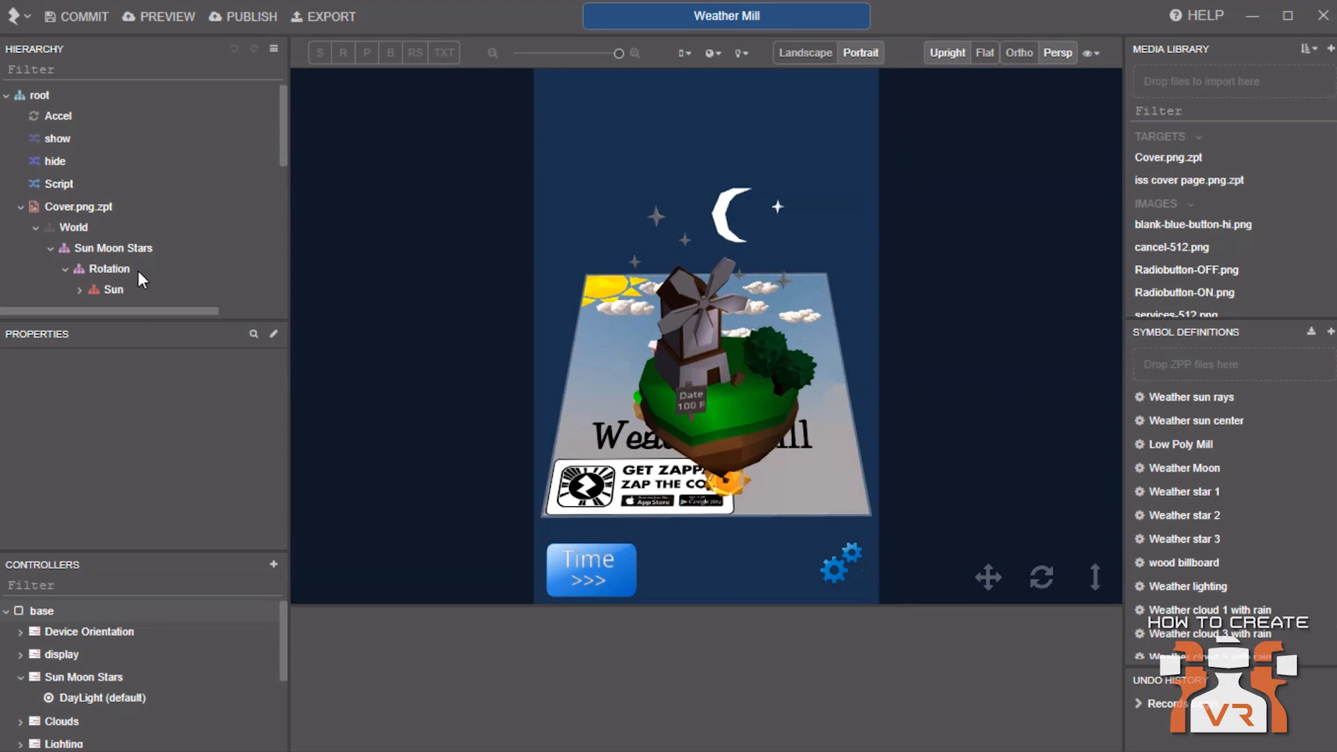
scroll(132, 257, "down", 3)
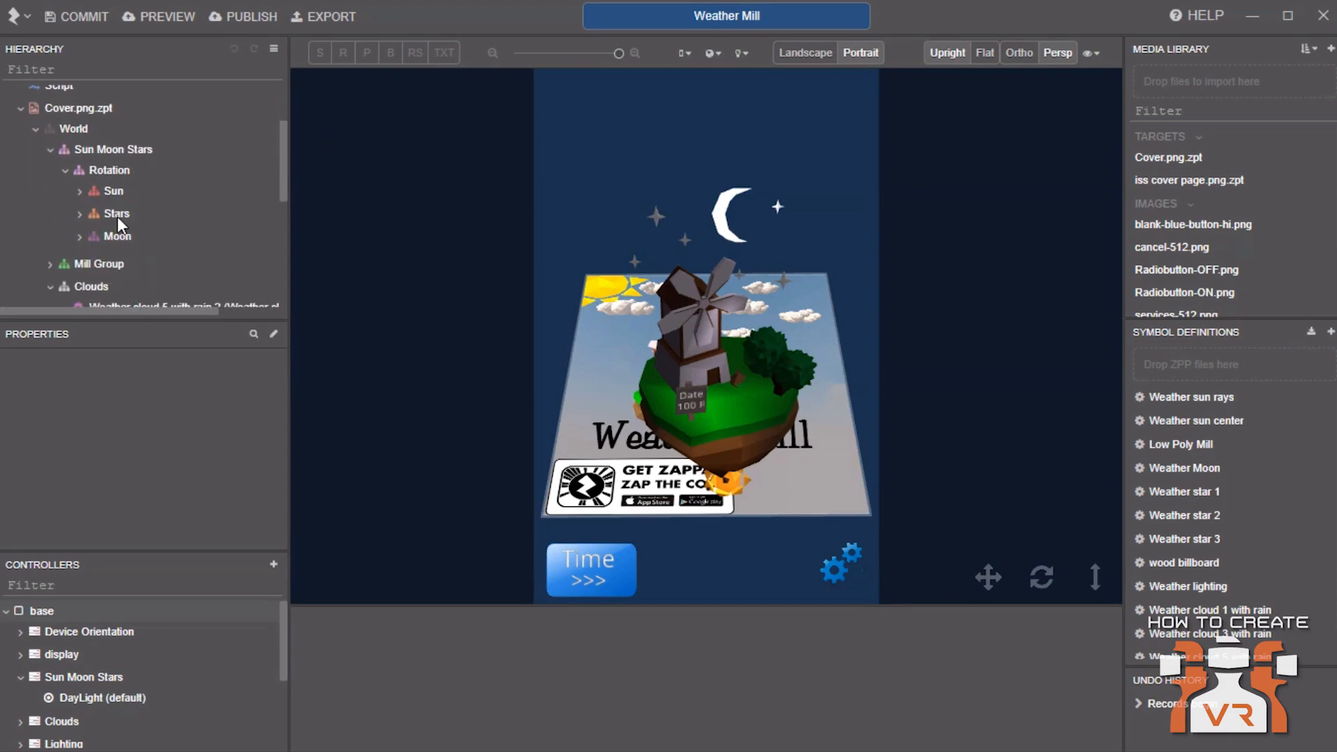
left_click(81, 191)
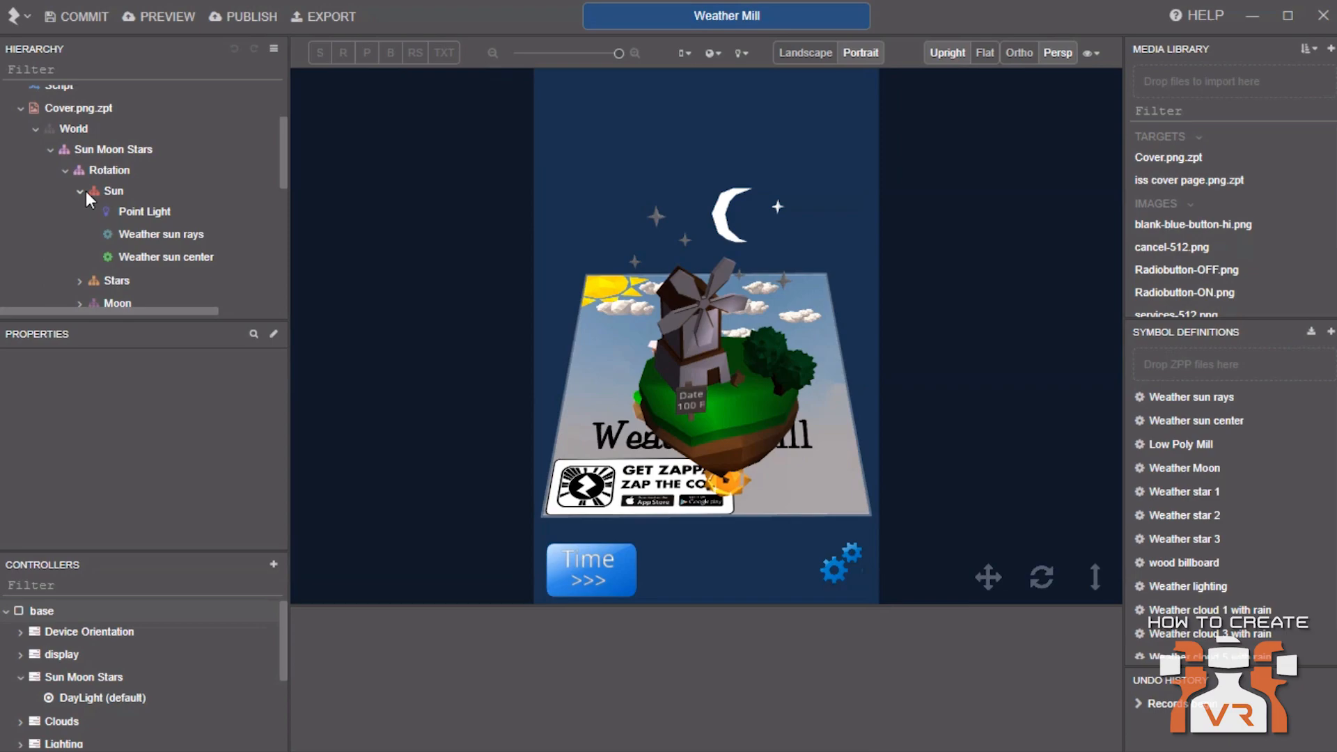
left_click(144, 255)
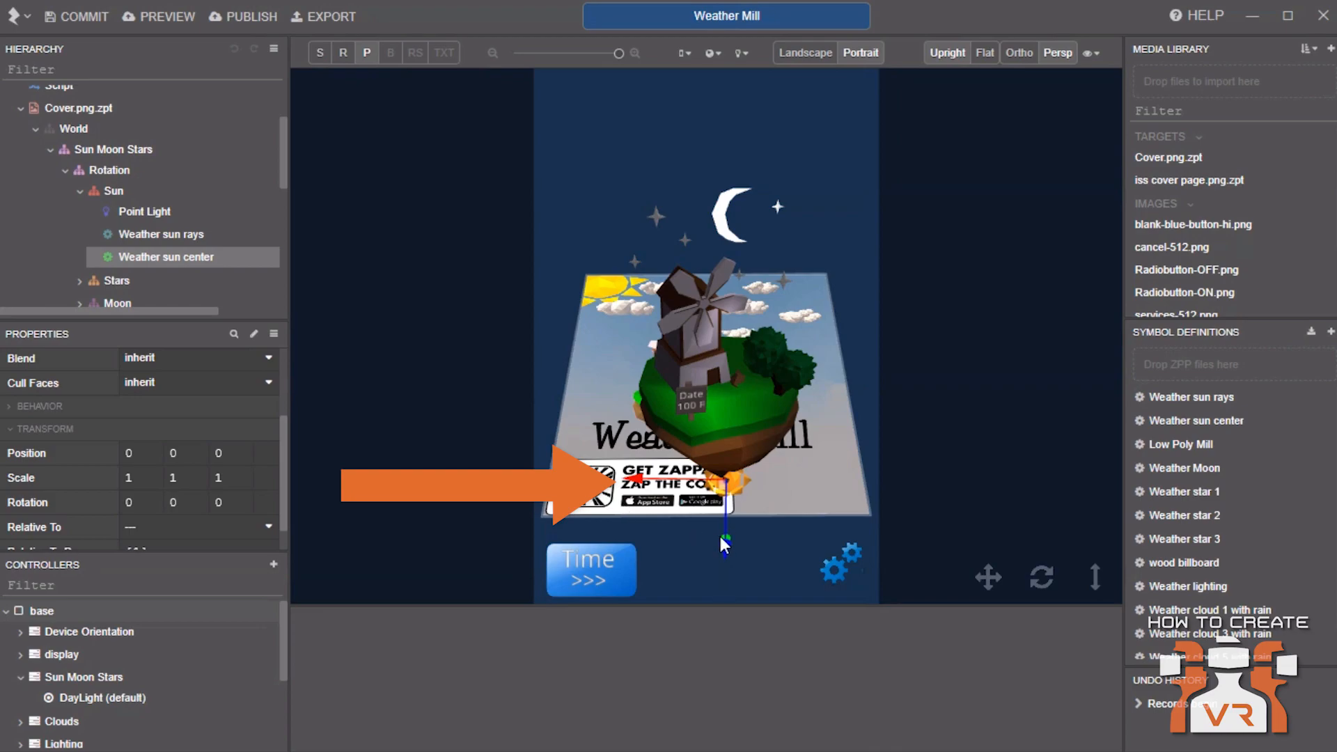
Preview the scene zoomed out and in landscape and portrait orientations
mouse_move(618, 54)
left_mouse_down()
mouse_move(536, 64)
mouse_move(627, 81)
mouse_move(564, 88)
left_mouse_up()
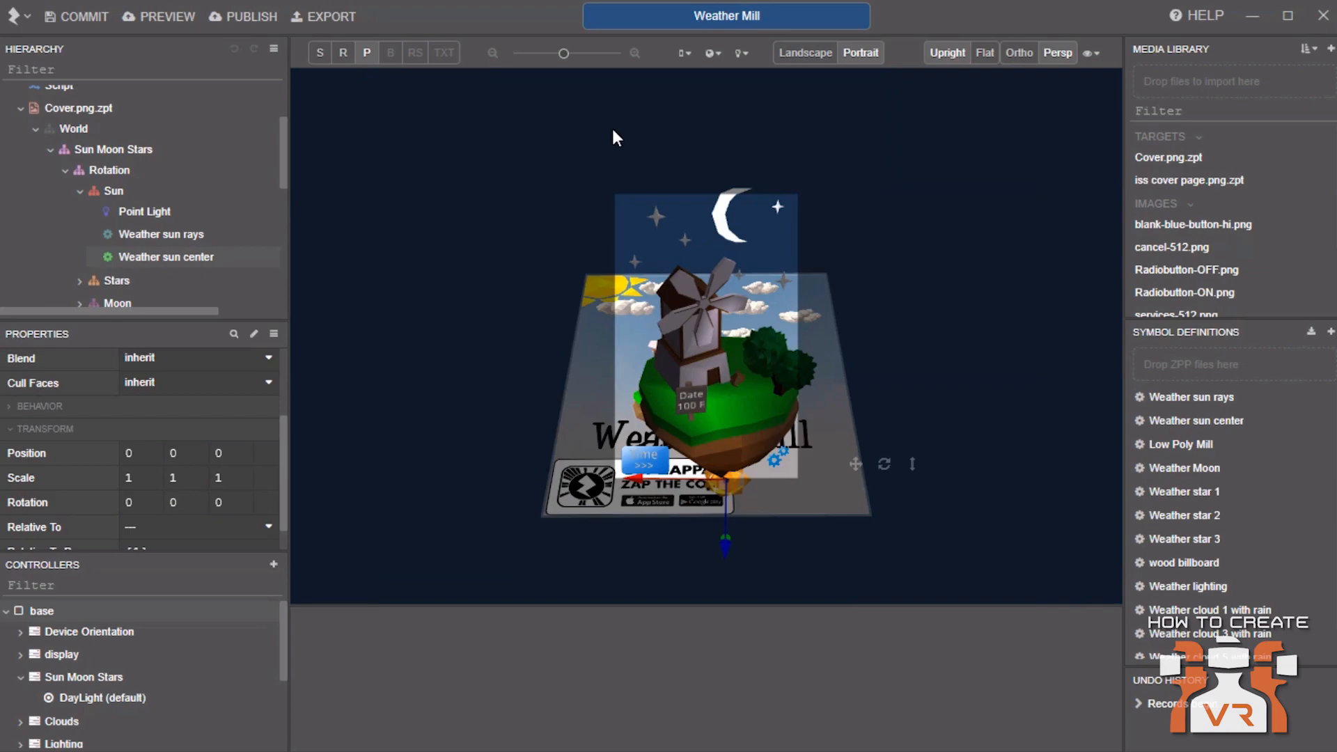
left_click_drag(566, 56, 633, 62)
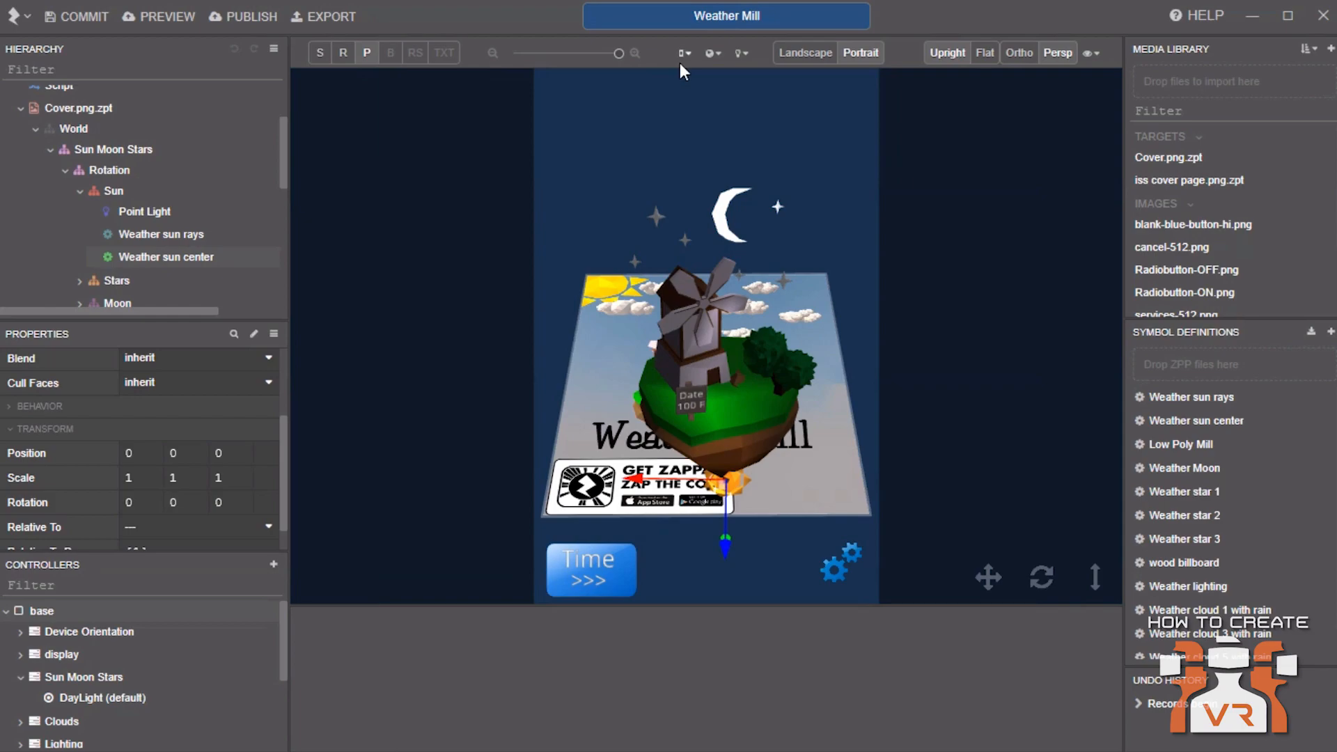
left_click(822, 50)
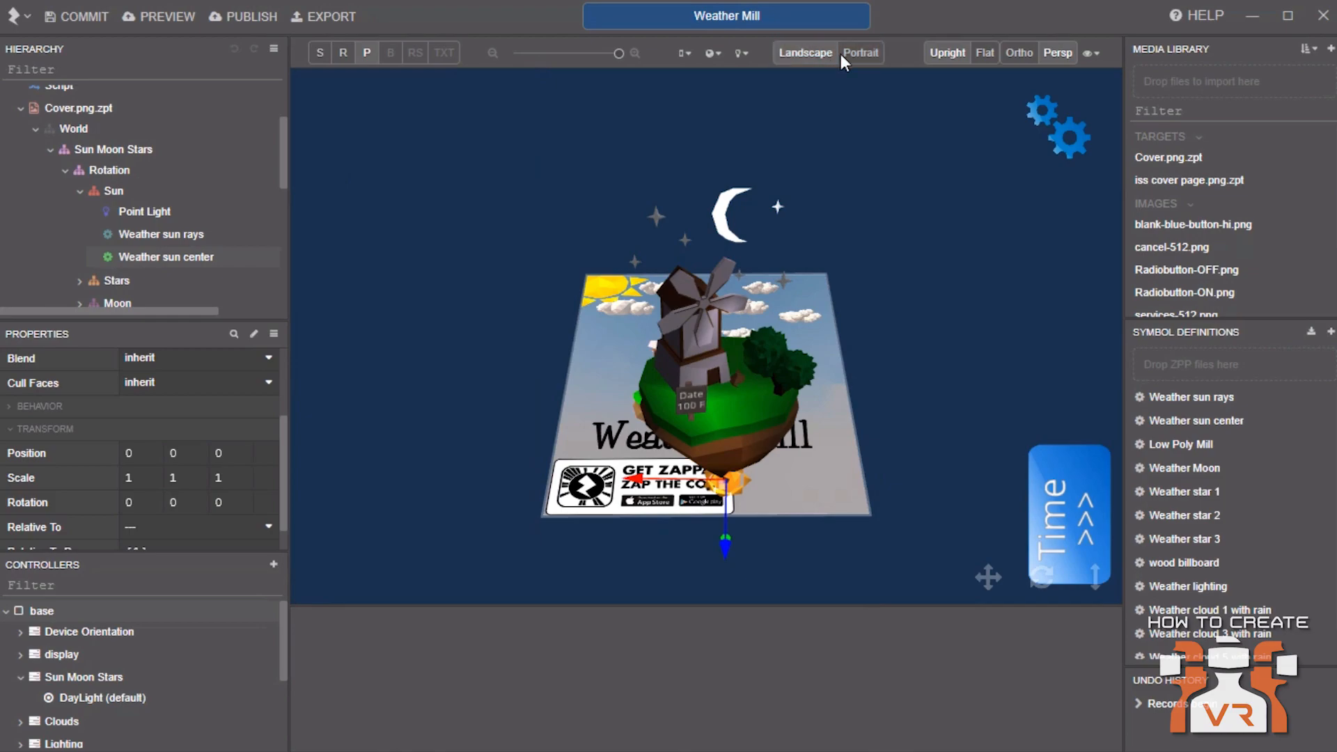
left_click(870, 53)
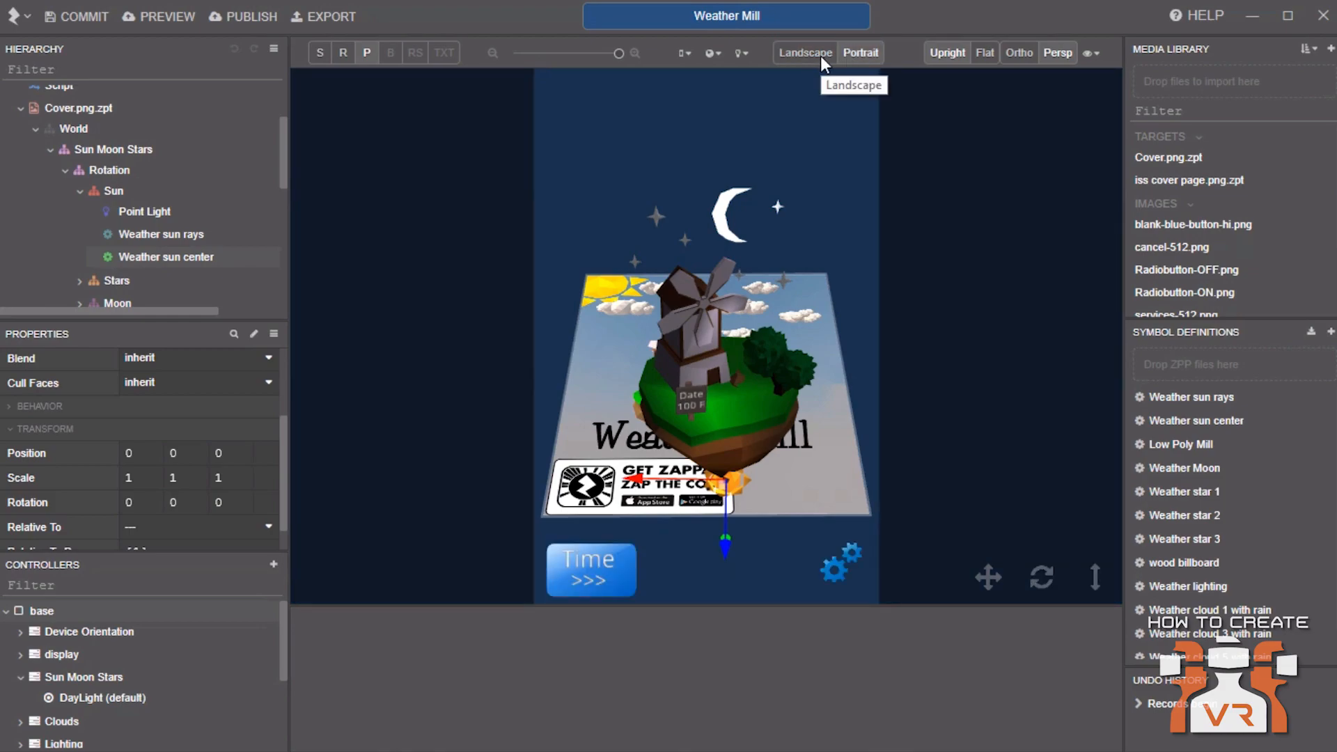
Compare the Flat and Upright views and the Front, Back and Left camera views
left_click(980, 53)
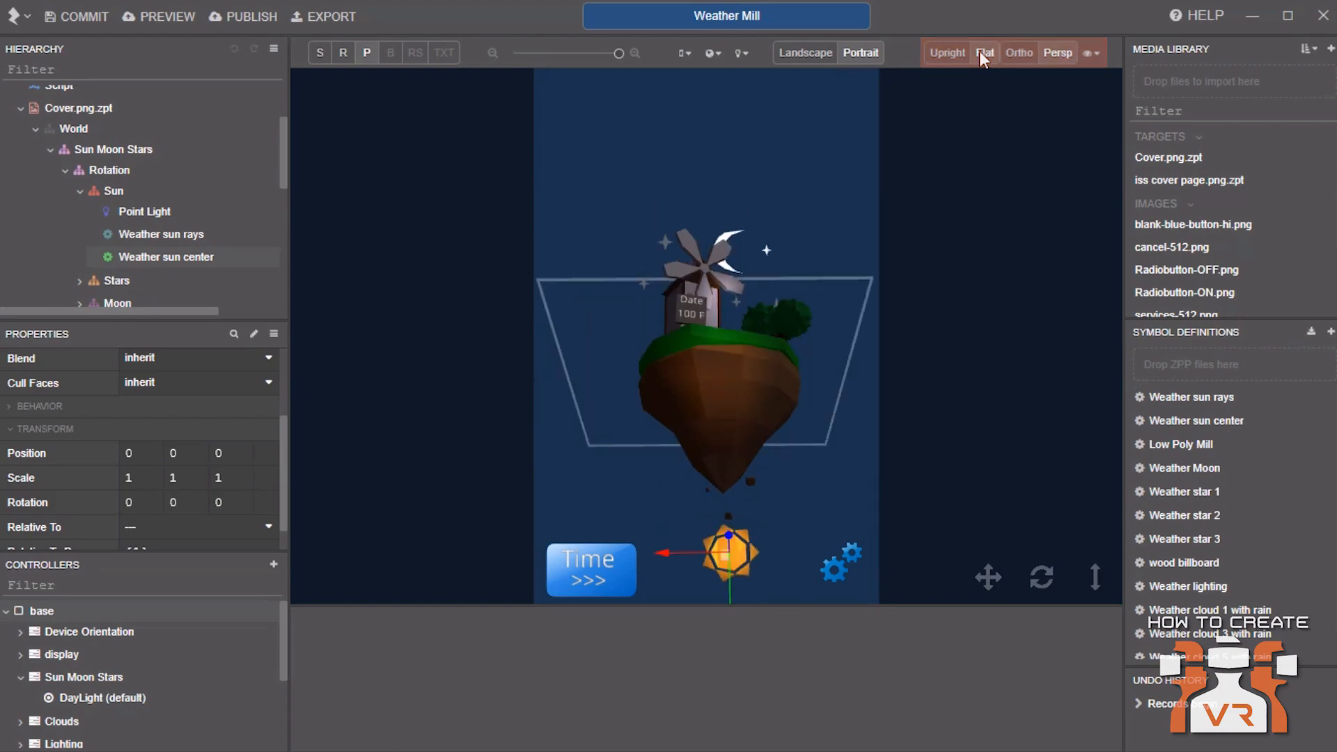
left_click(955, 53)
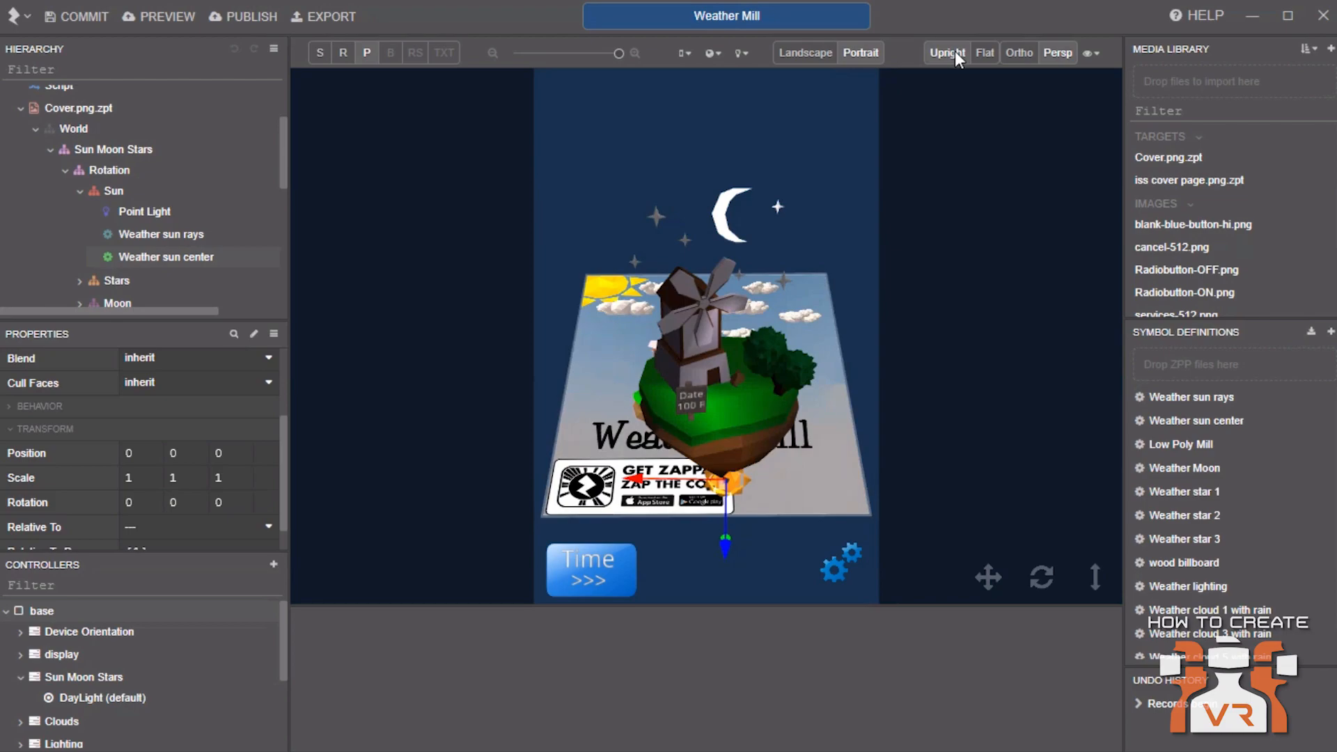
left_click(1089, 52)
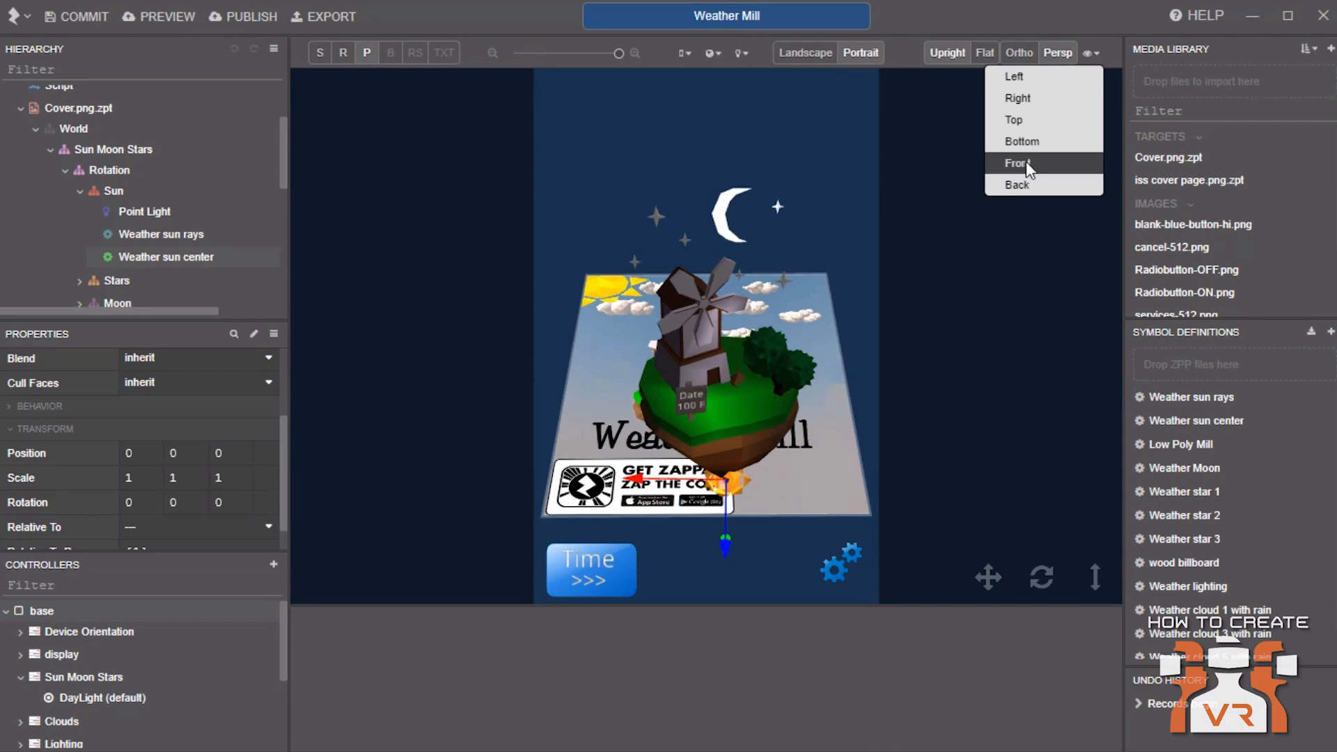
left_click(1029, 166)
left_click(1089, 51)
left_click(1059, 181)
left_click(1089, 53)
left_click(1071, 77)
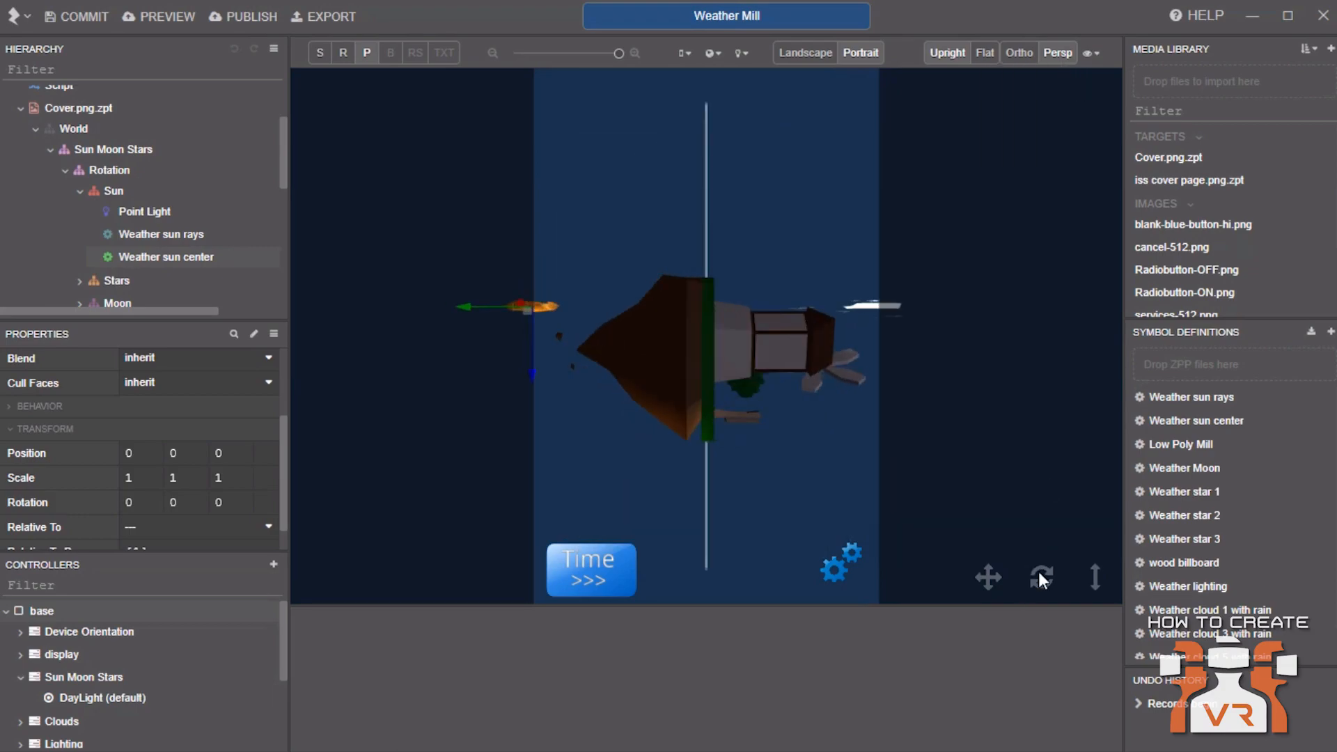
Browse the device size presets, including the iOS phone list
left_click_drag(1041, 576, 873, 483)
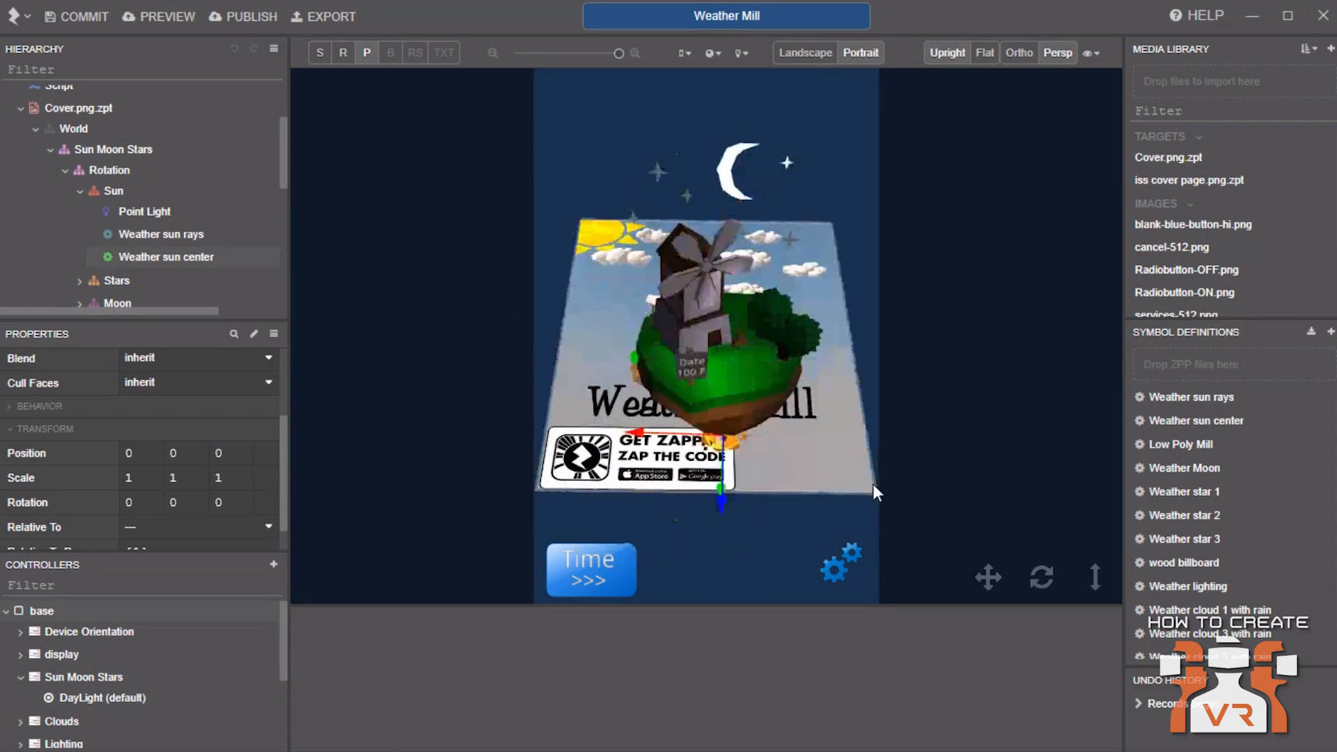
left_click(684, 55)
mouse_move(669, 142)
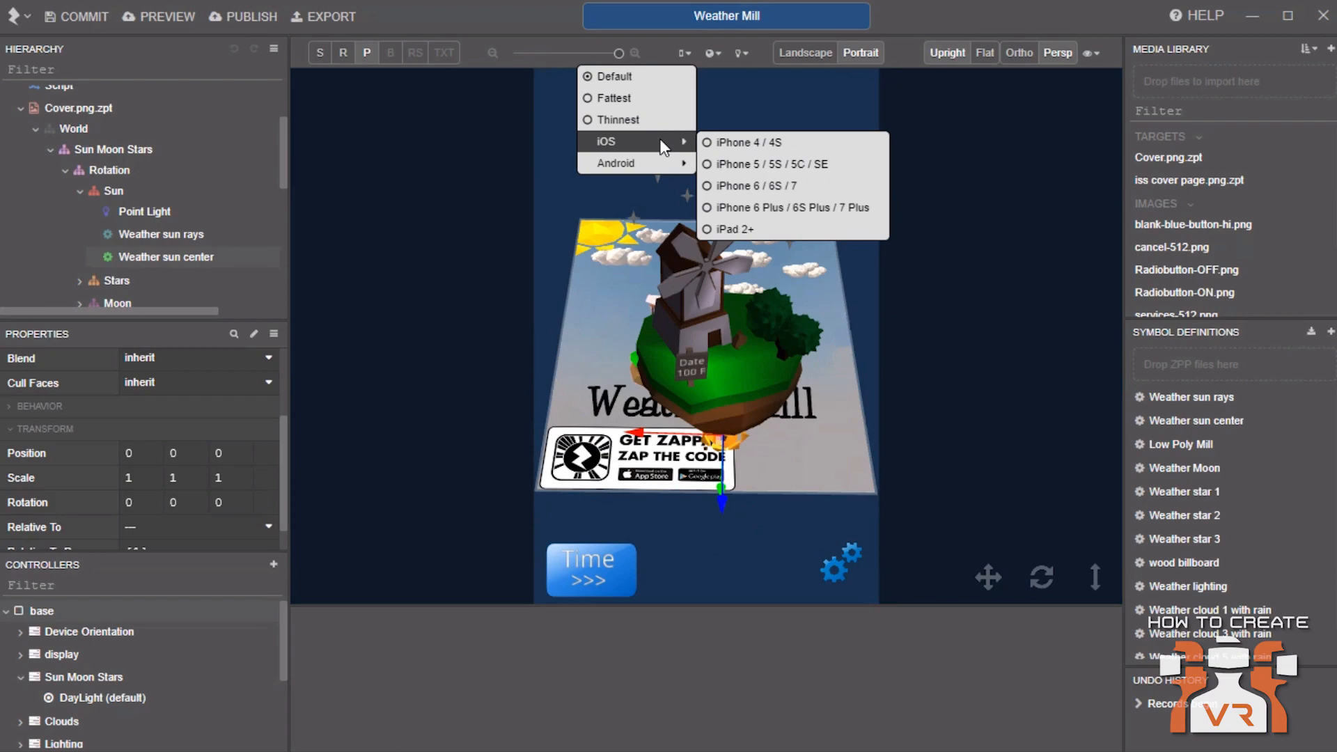
left_click(718, 54)
Preview the Simulate ground and Simulate sphere options, then switch back to No simulation
left_click(718, 54)
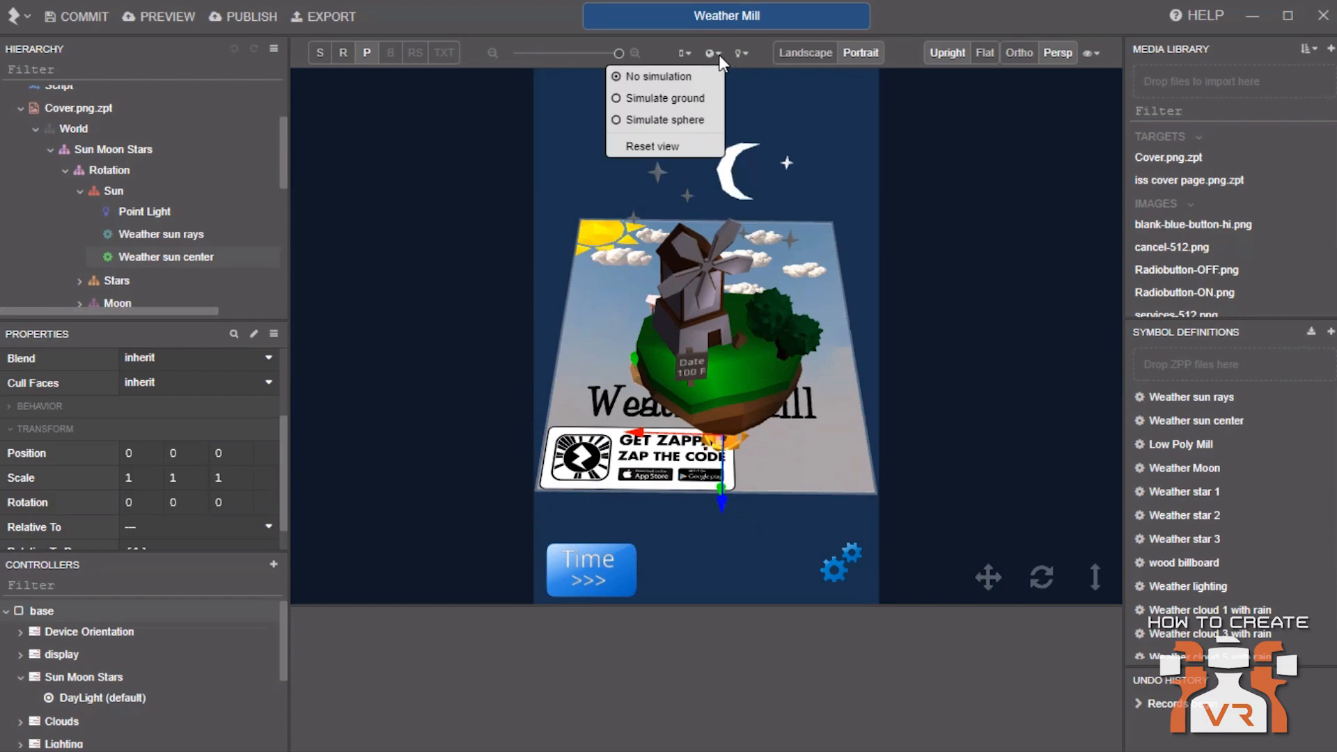
left_click(709, 94)
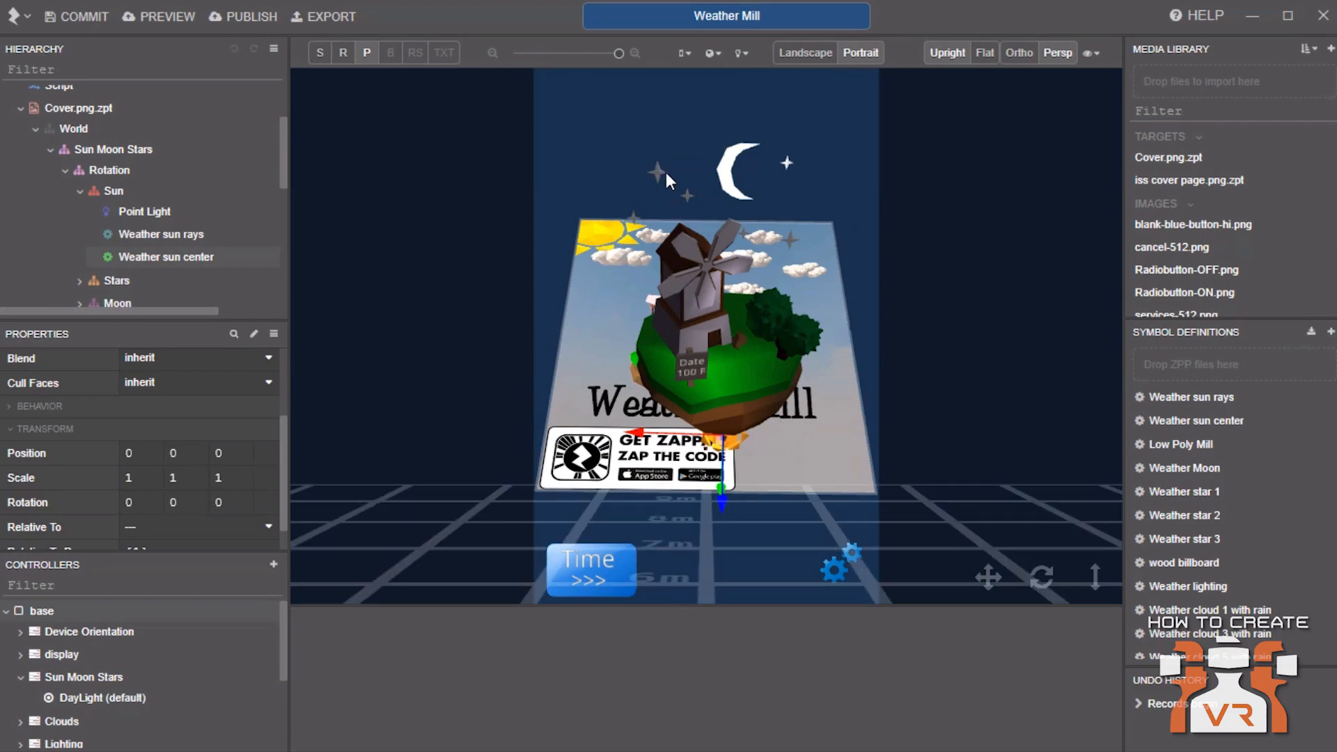
left_click(721, 52)
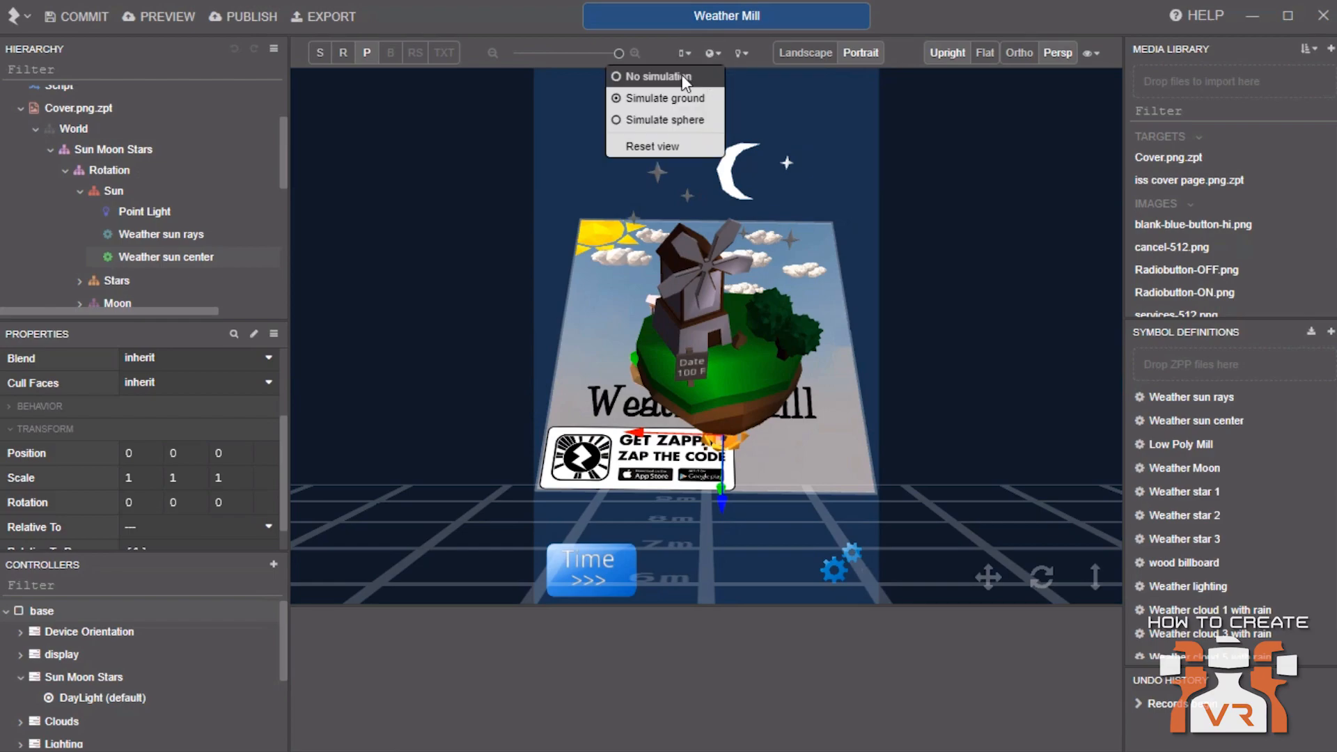
left_click(685, 119)
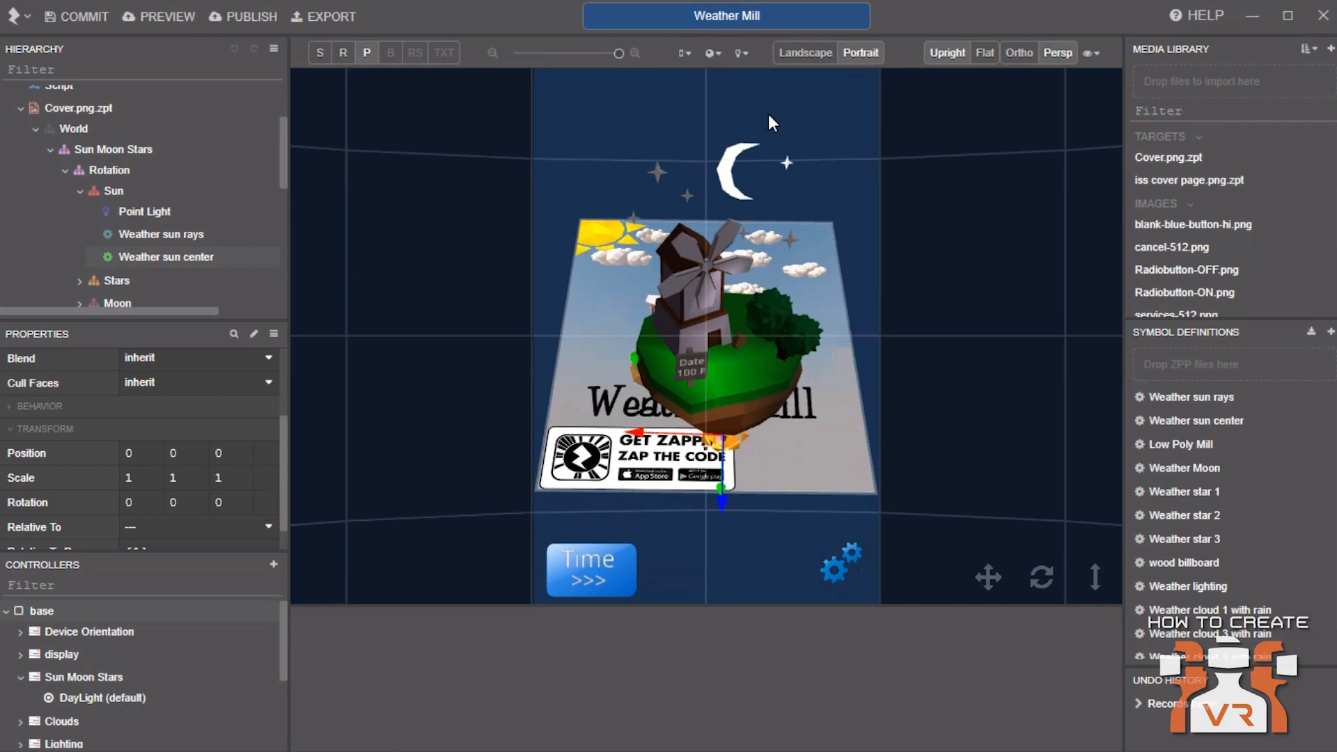
left_click(709, 56)
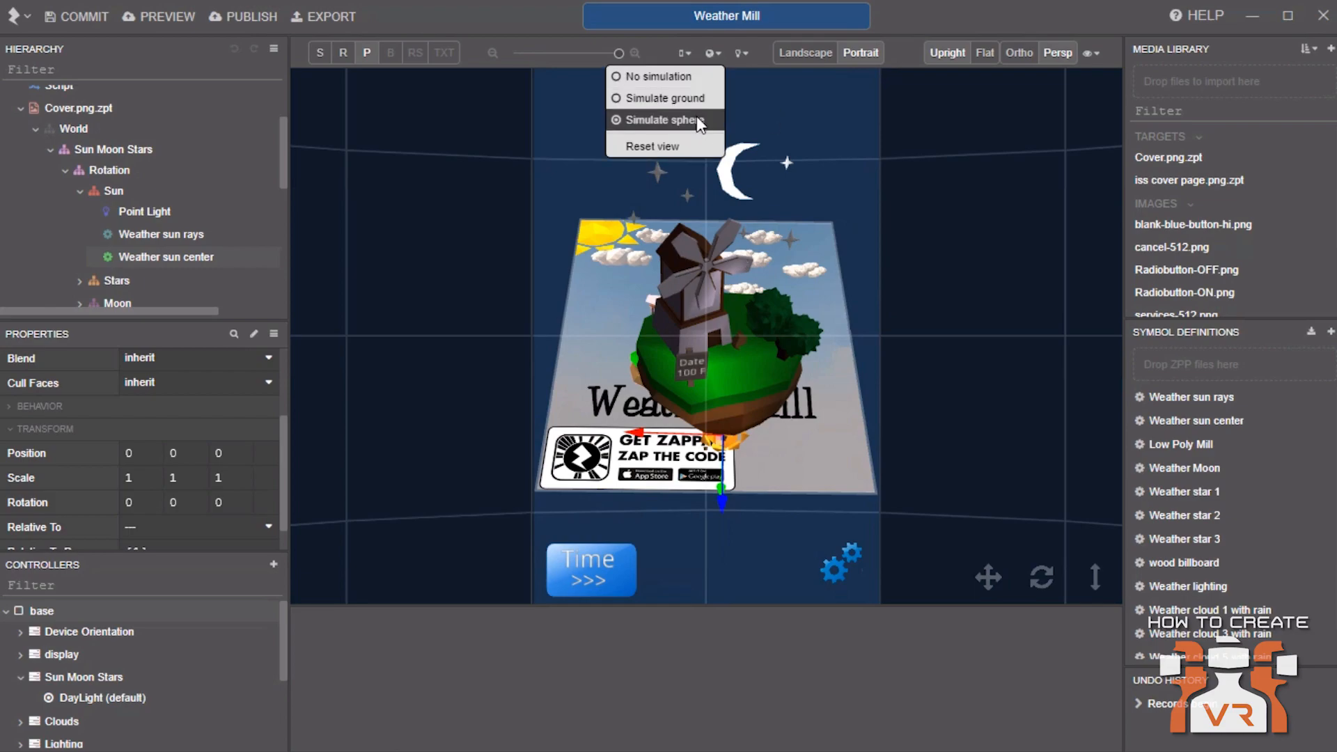
left_click(688, 82)
Compare the simulated light options, finishing on Add simulated light if none in Hierarchy
left_click(742, 55)
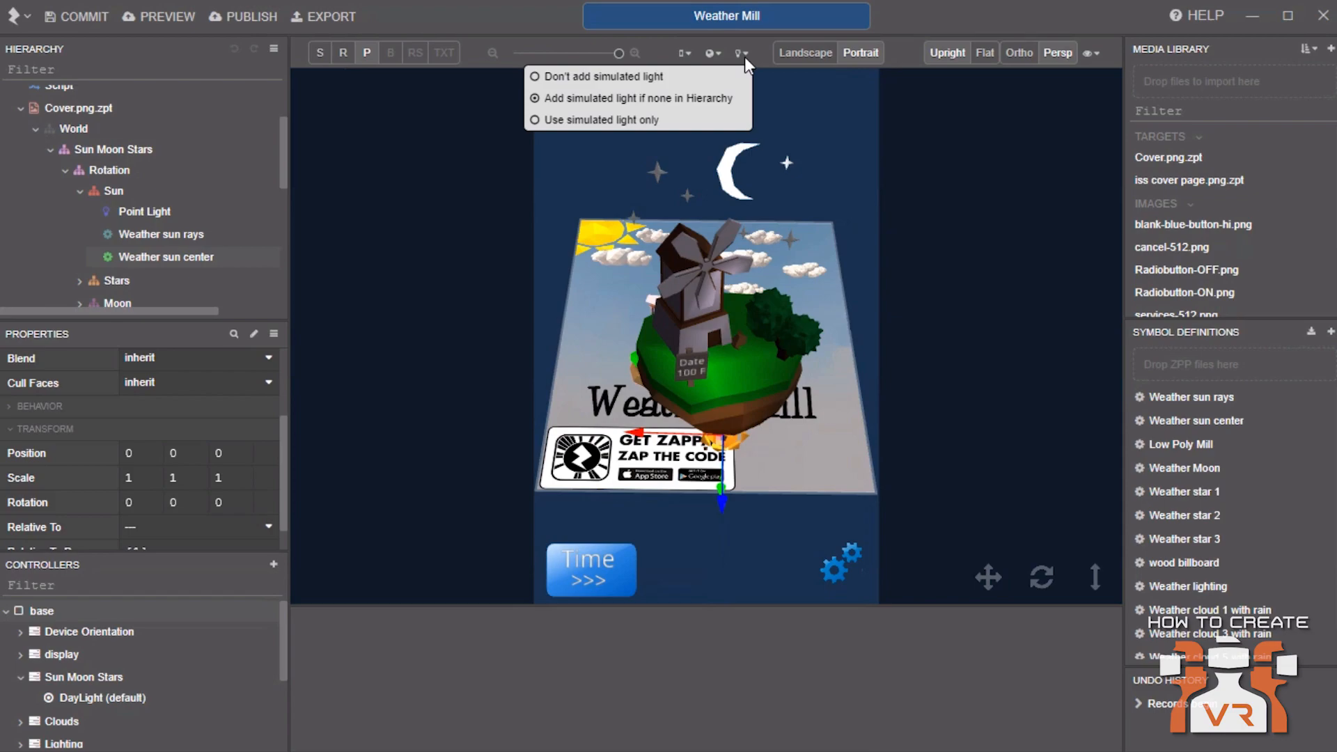
left_click(666, 77)
left_click(741, 55)
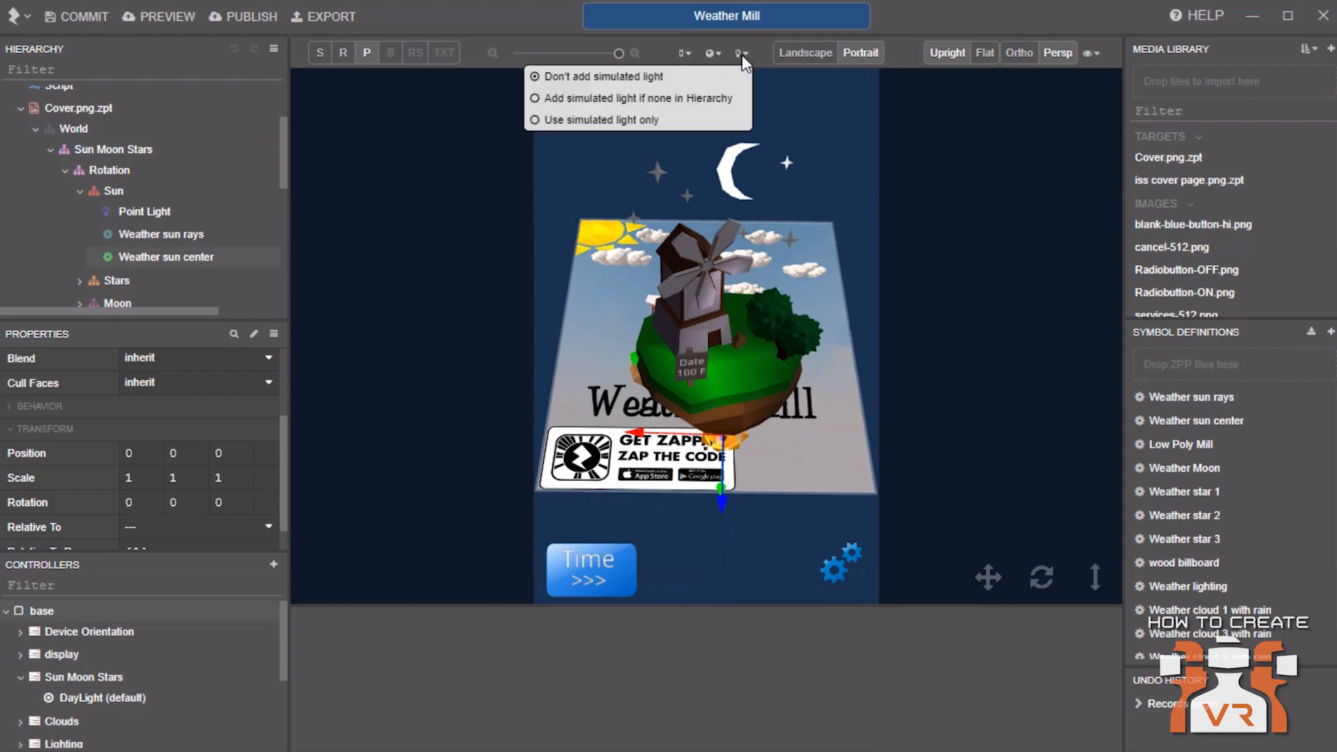
left_click(696, 123)
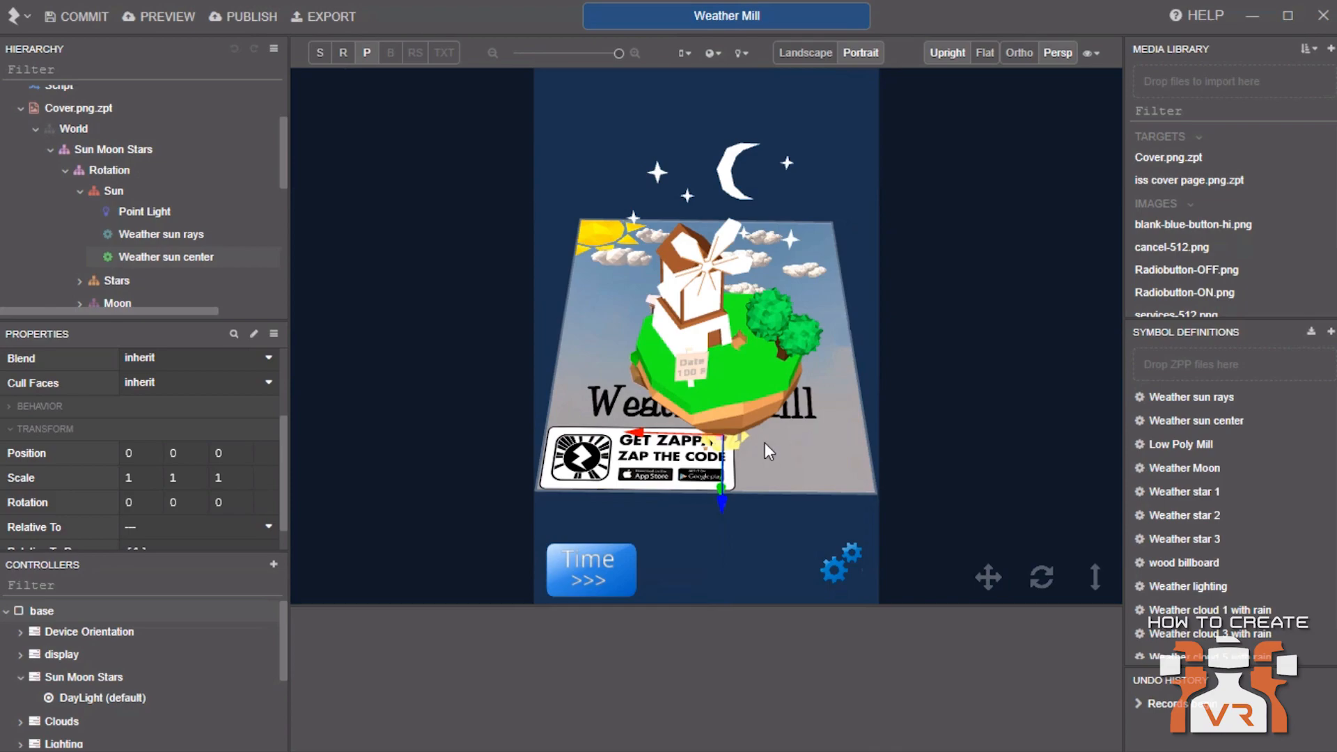
left_click(742, 52)
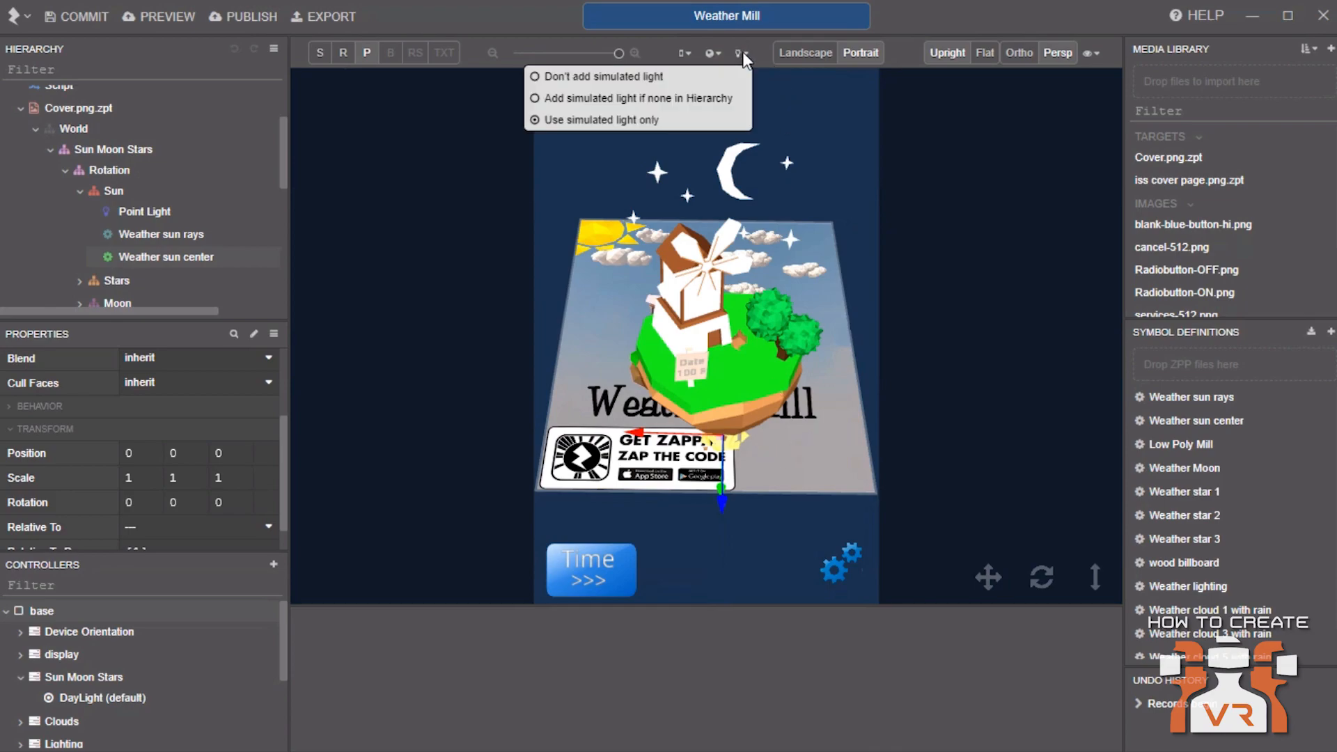
left_click(704, 101)
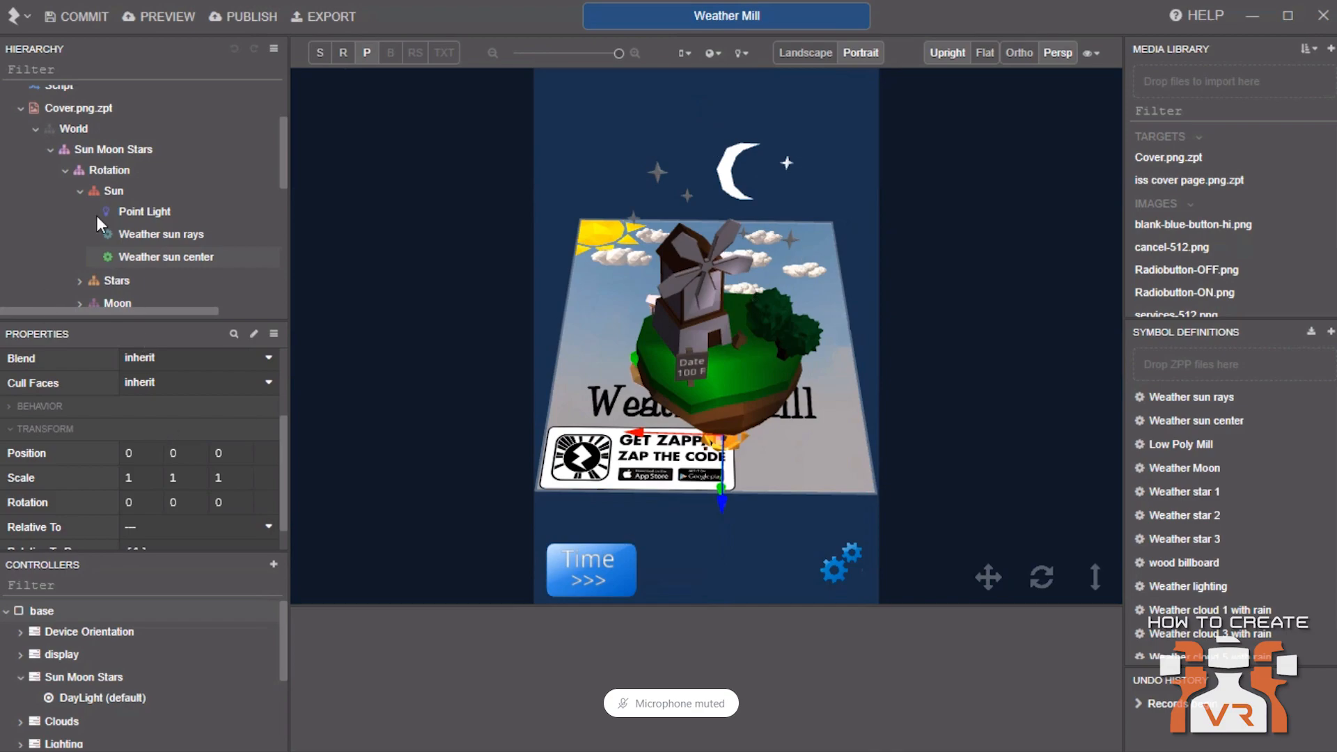
Browse the Sun group's New object options, including the Materials submenu
left_click(56, 109)
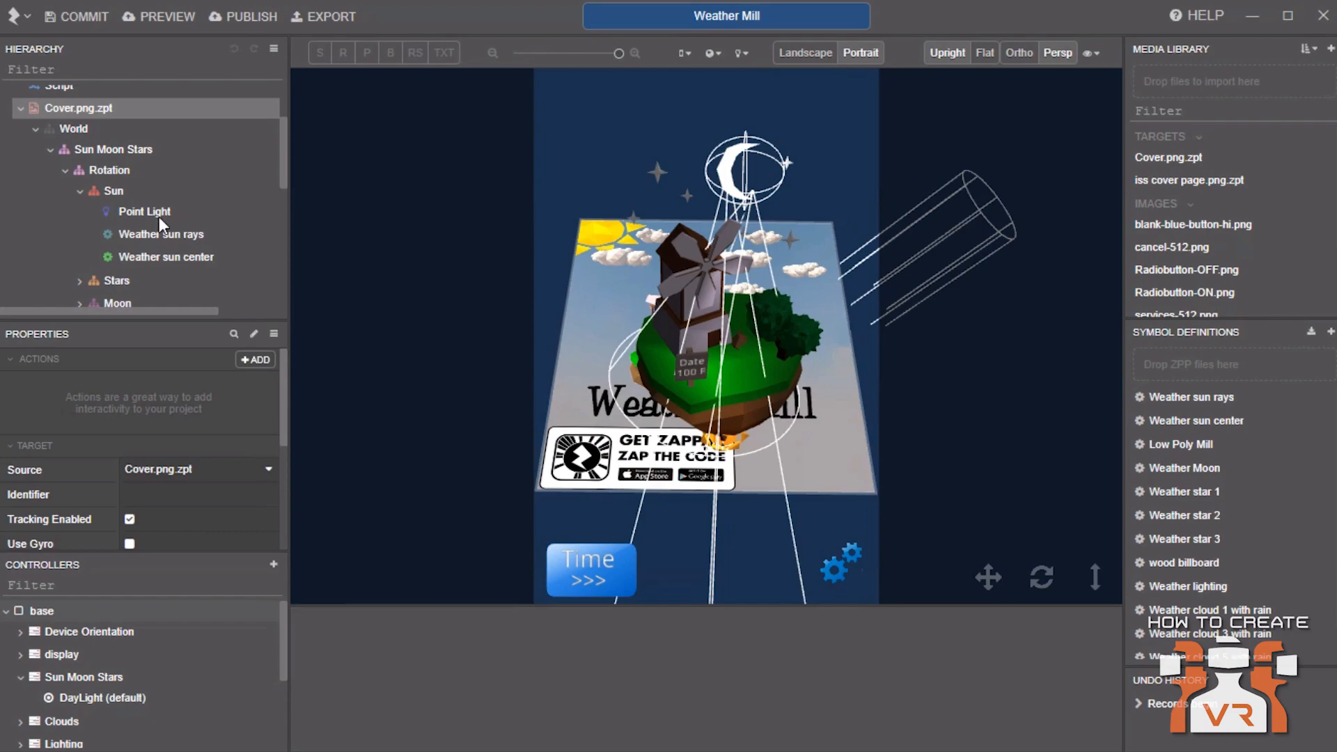
right_click(119, 189)
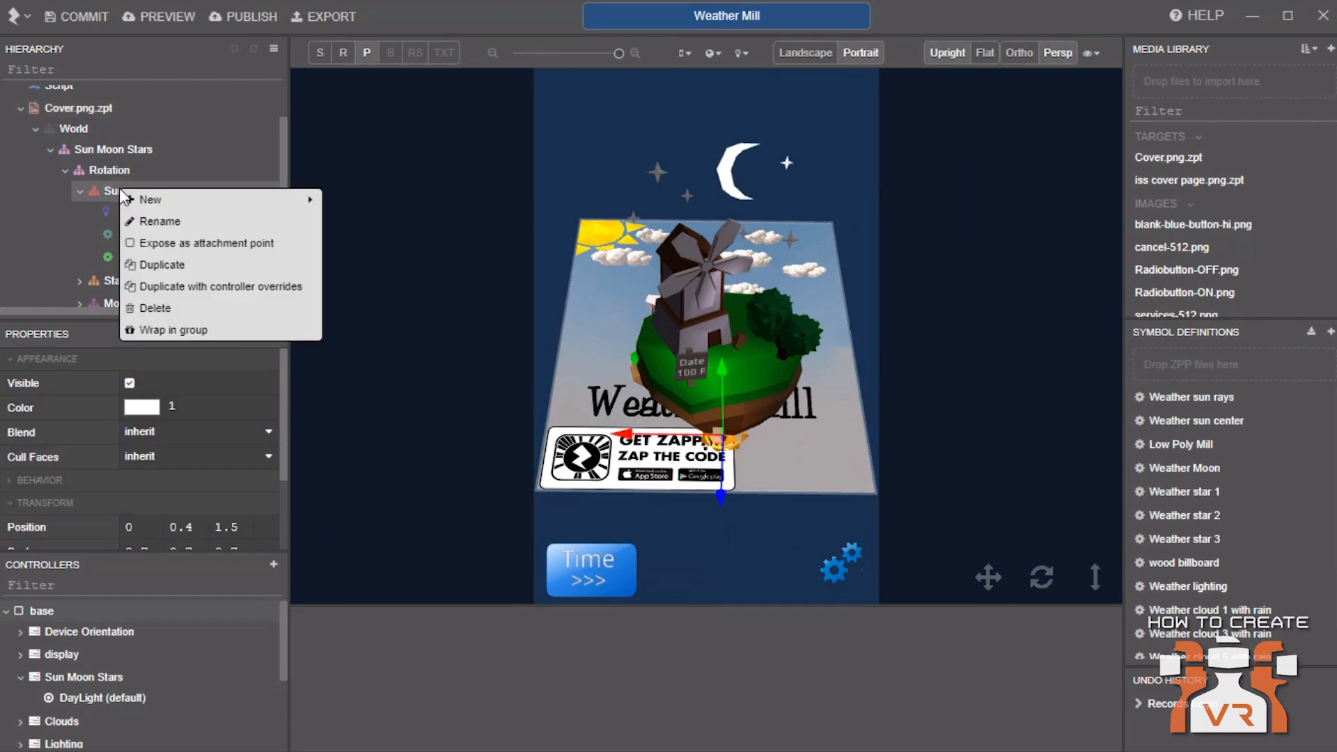
mouse_move(268, 202)
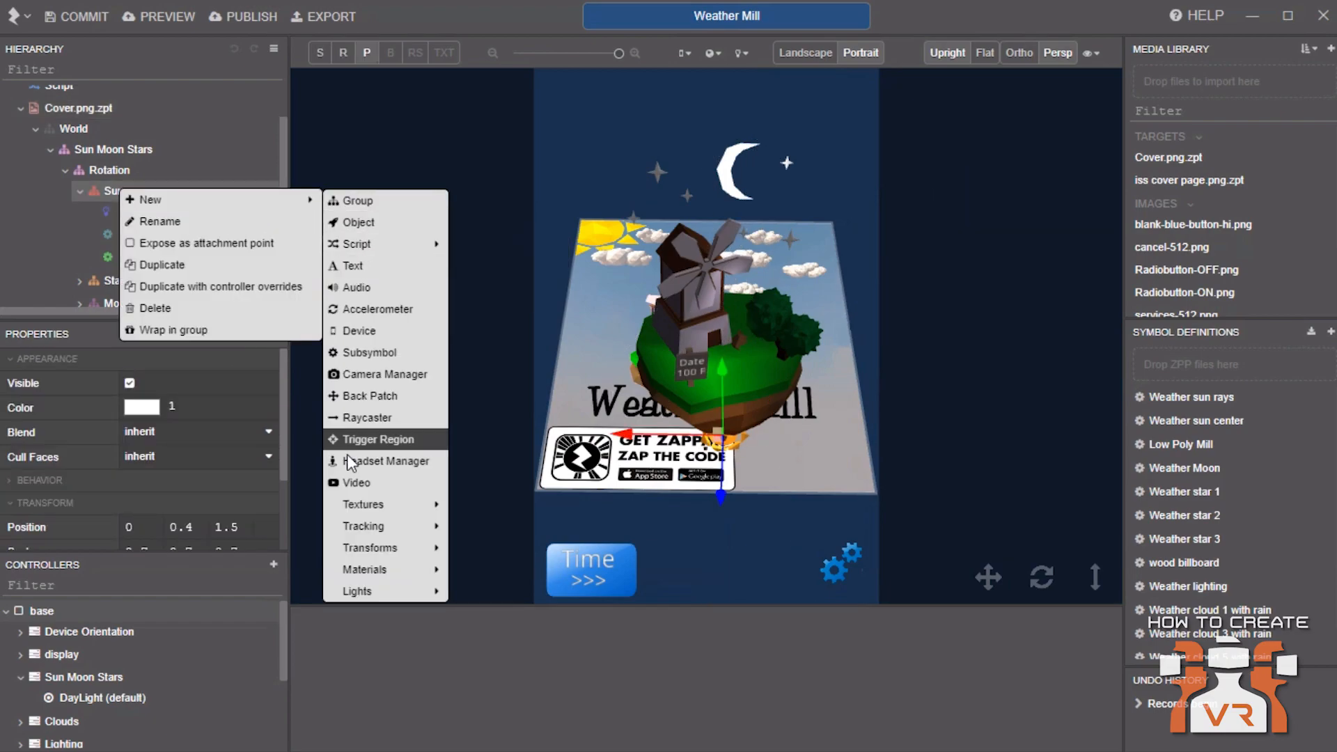
mouse_move(362, 591)
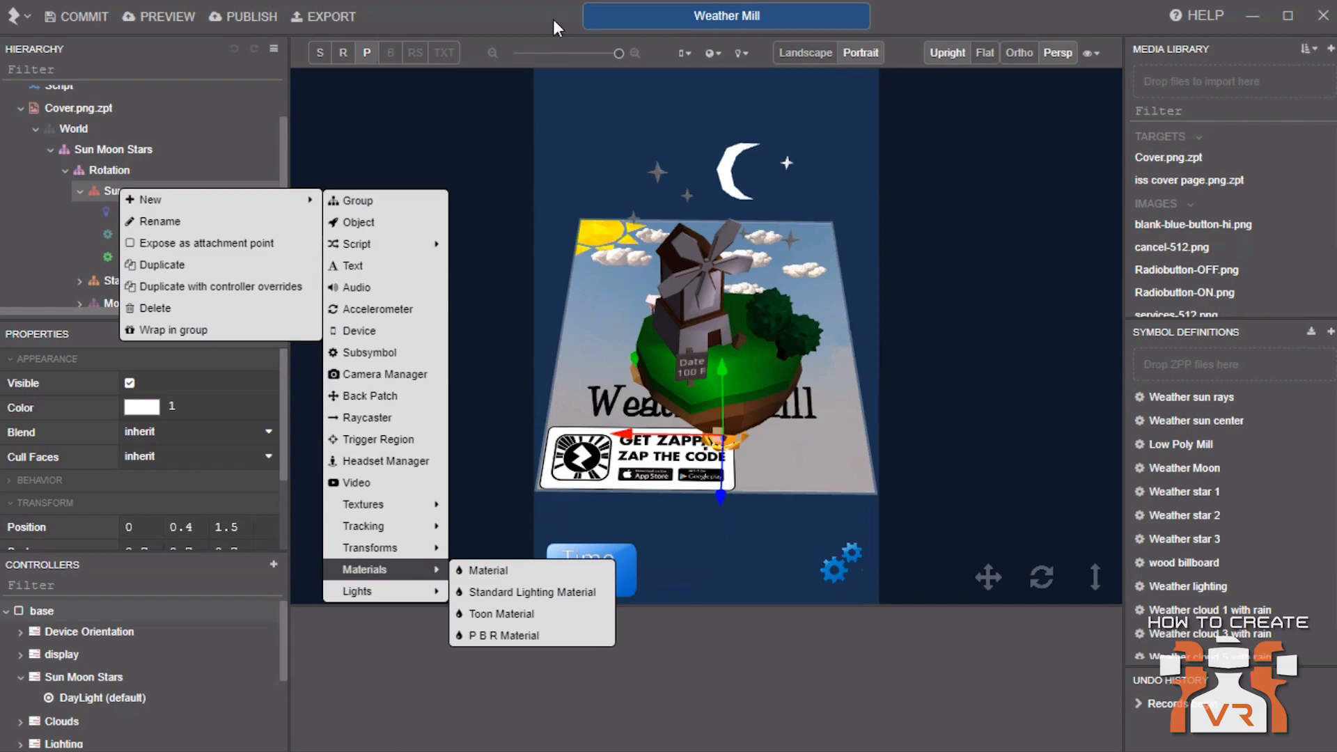
left_click(86, 189)
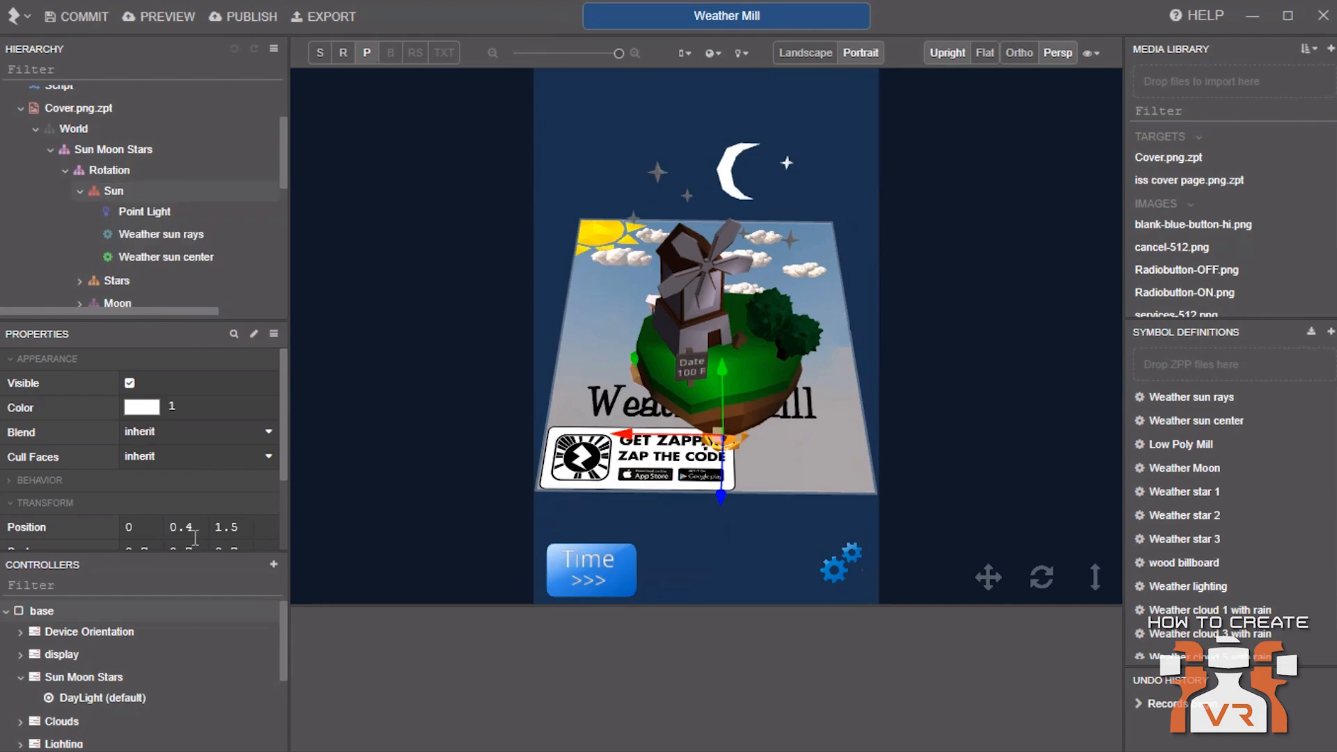
Open the DayLight (default) state timeline, scrub through it and return to time 0
left_click(71, 693)
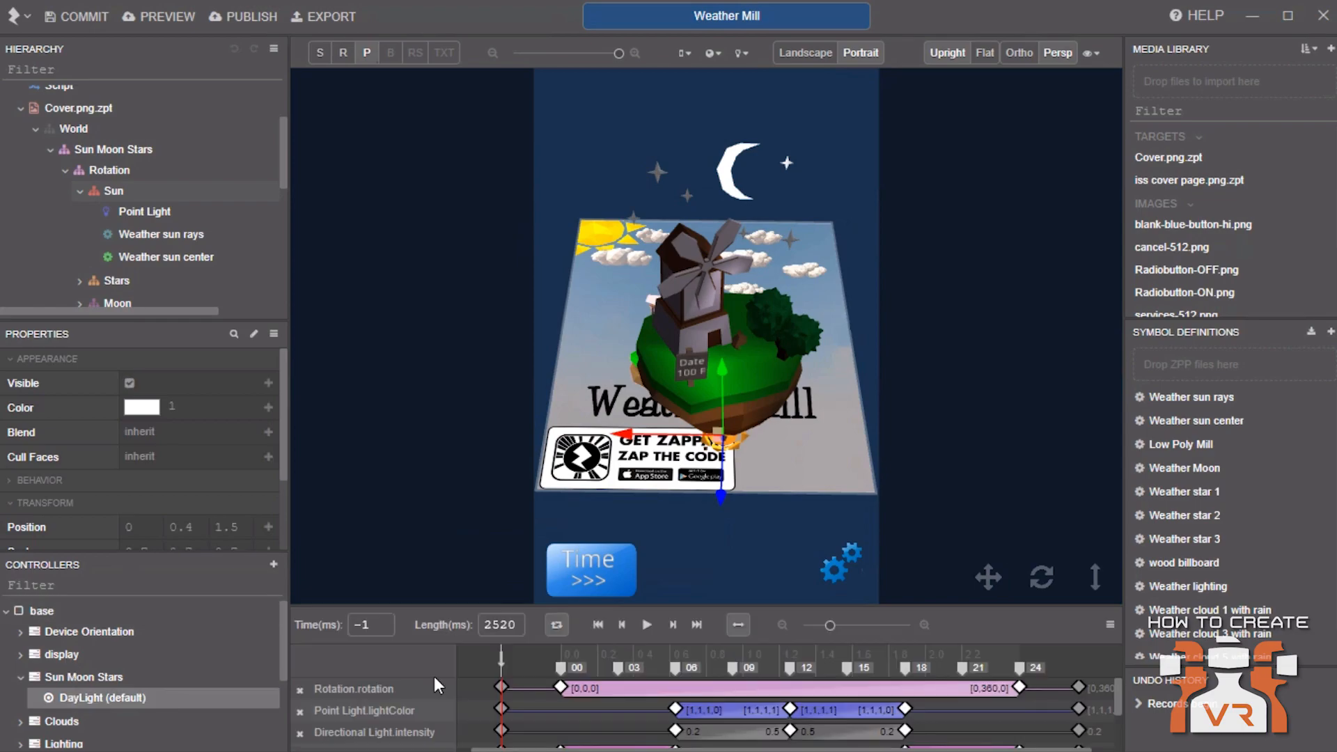
left_click_drag(505, 657, 976, 670)
left_click(598, 624)
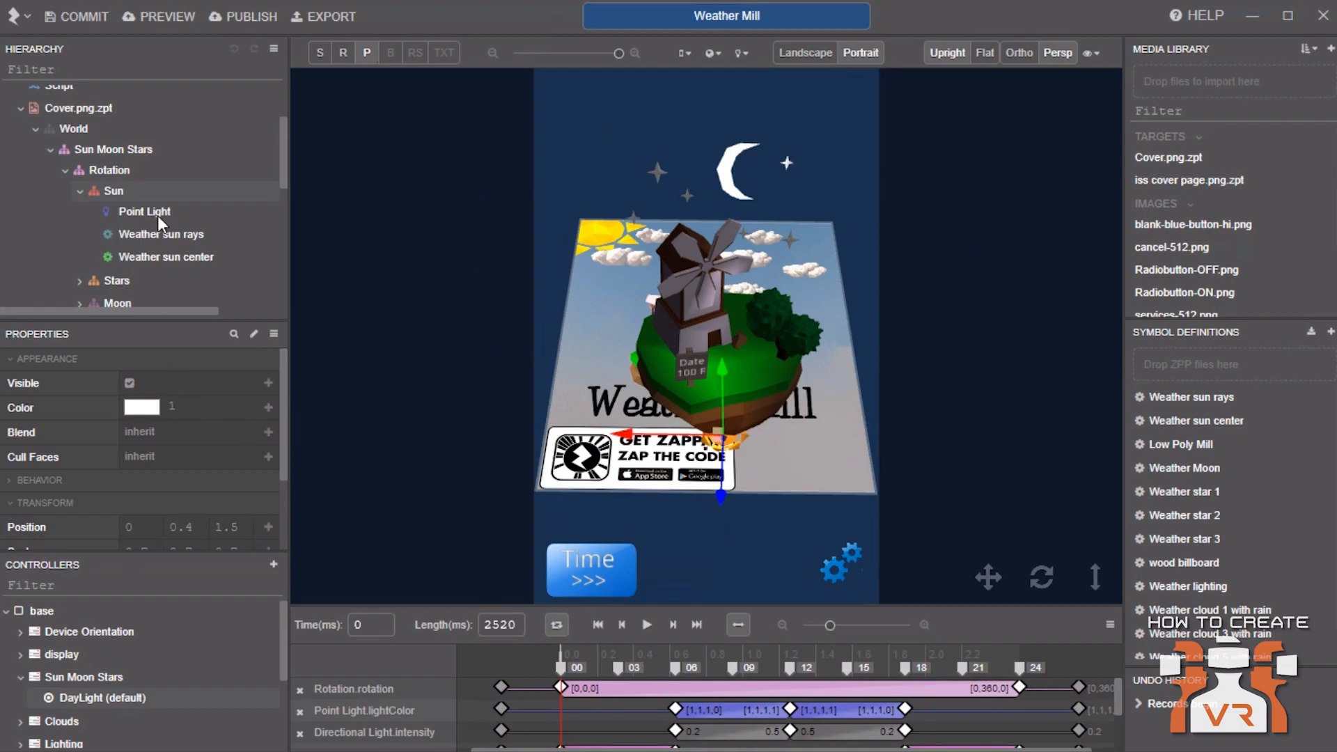
Inspect the Moon's children and the Rotation group's animation tracks on the timeline
scroll(123, 277, "down", 3)
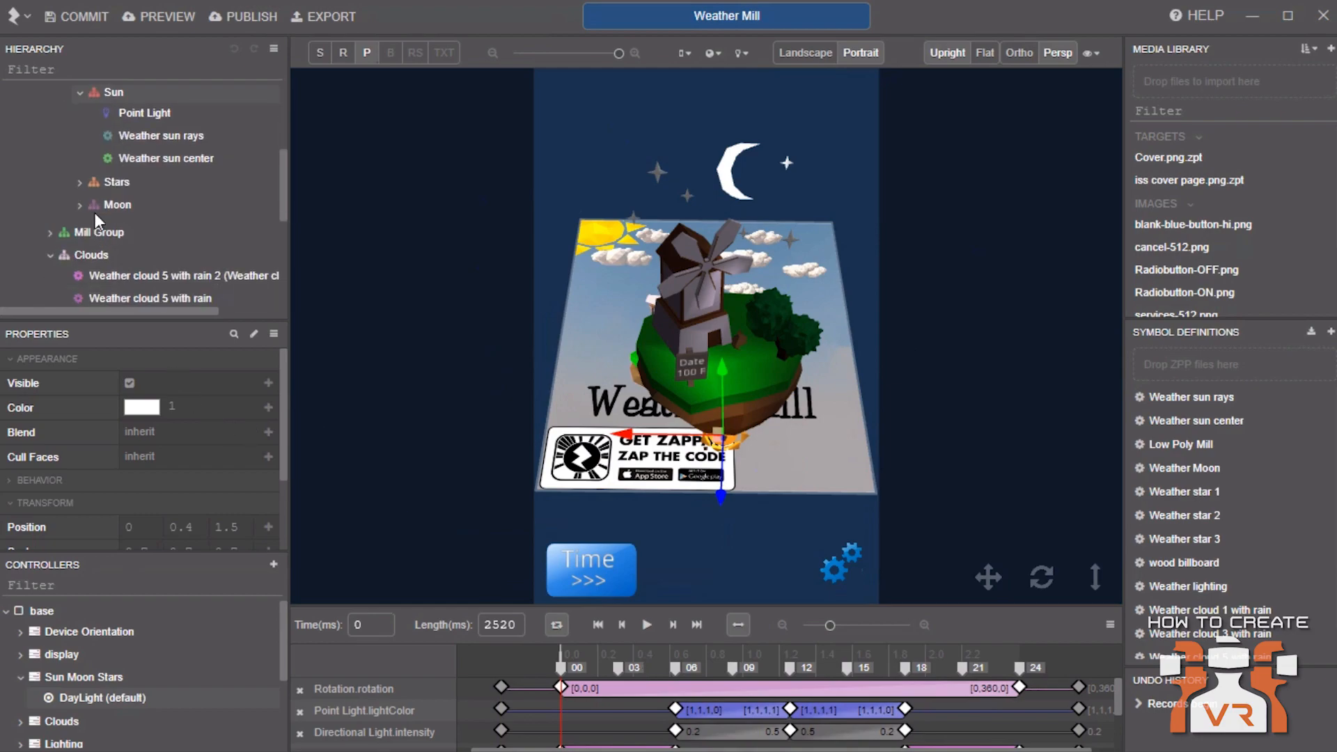
left_click(79, 204)
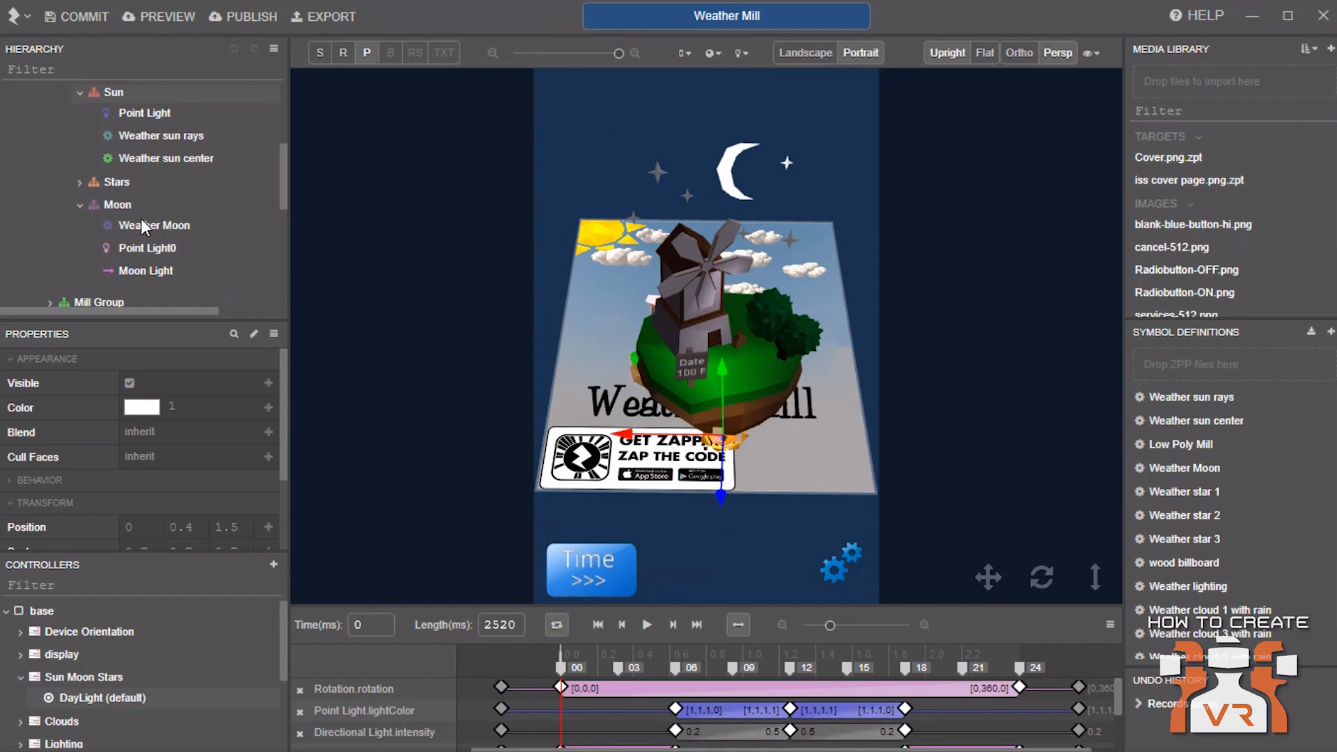
left_click(141, 220)
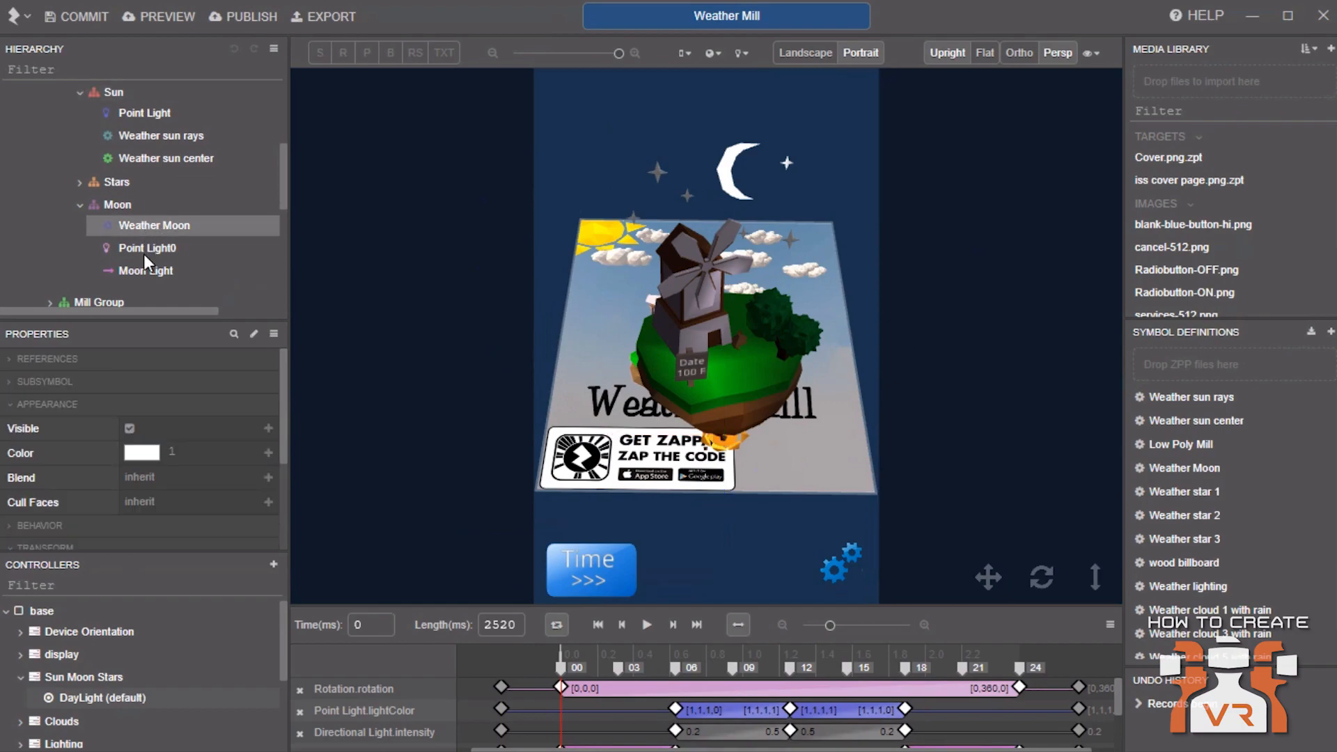
left_click(144, 253)
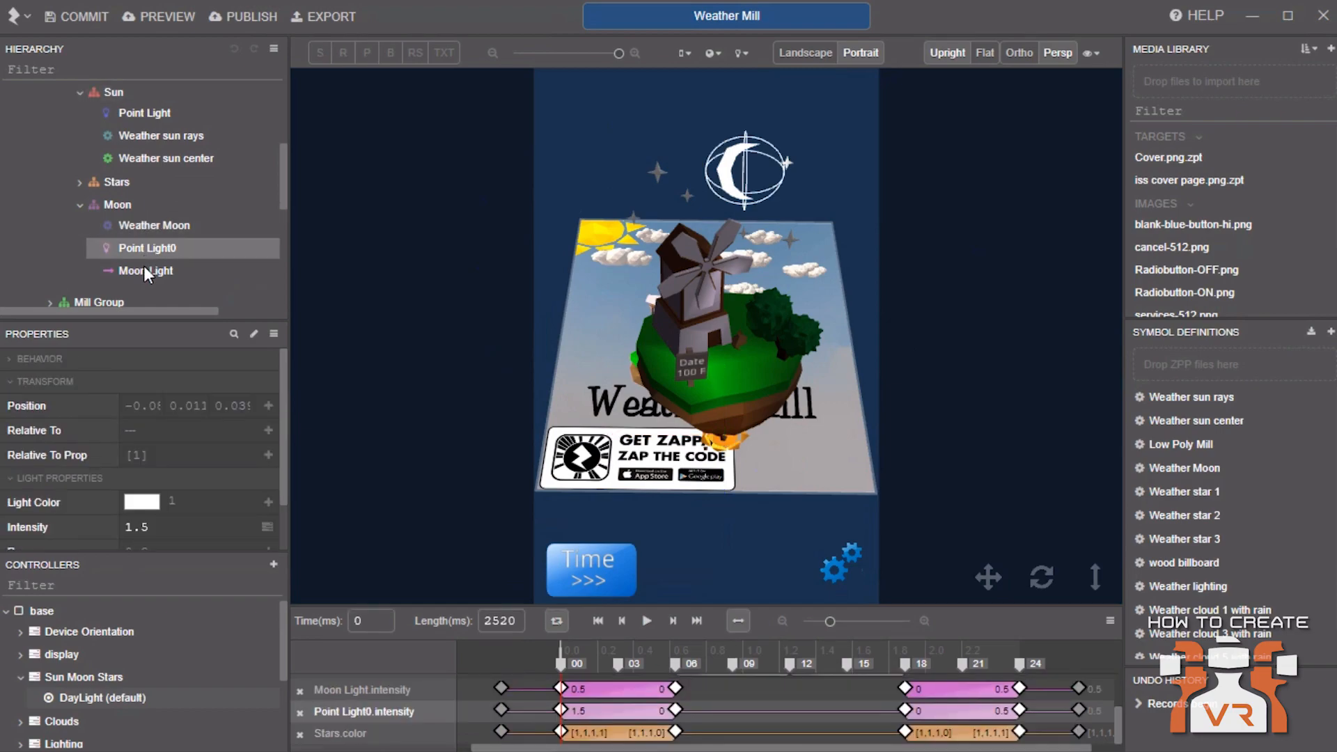
left_click(123, 207)
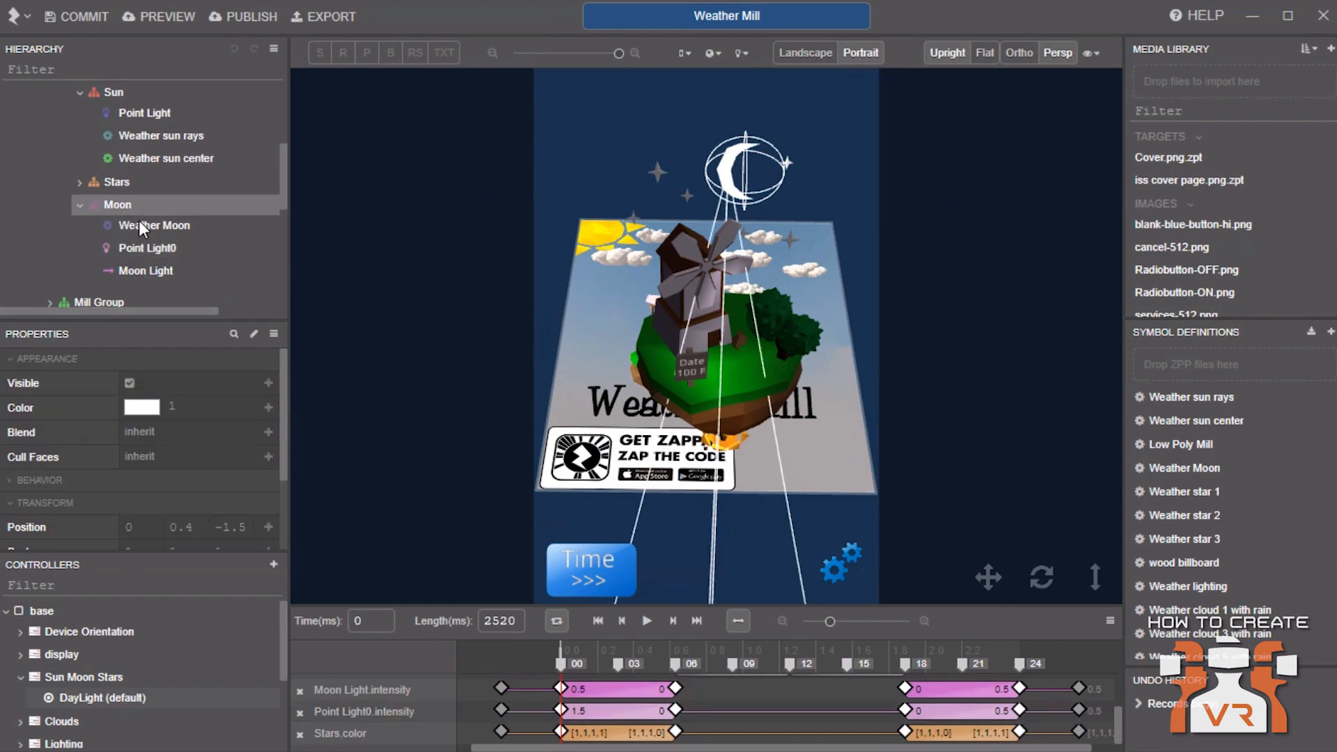
left_click(153, 248)
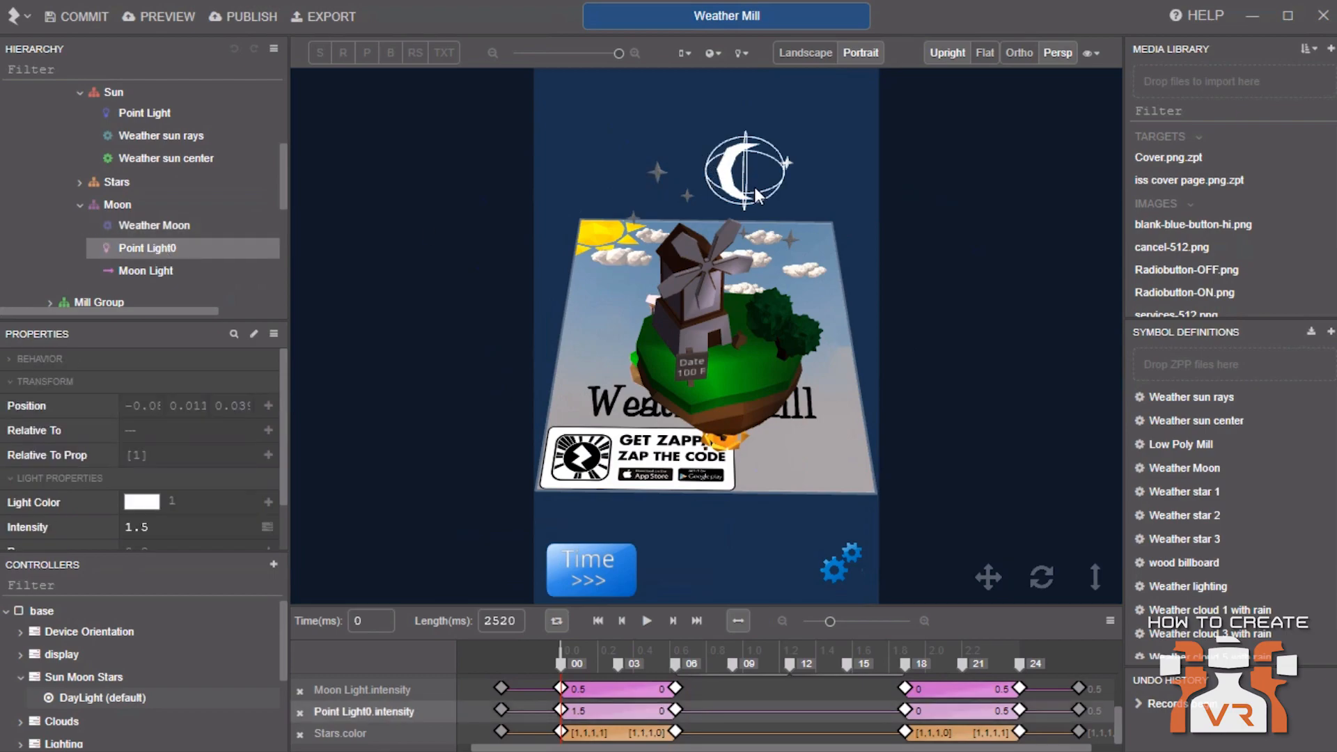
left_click(145, 270)
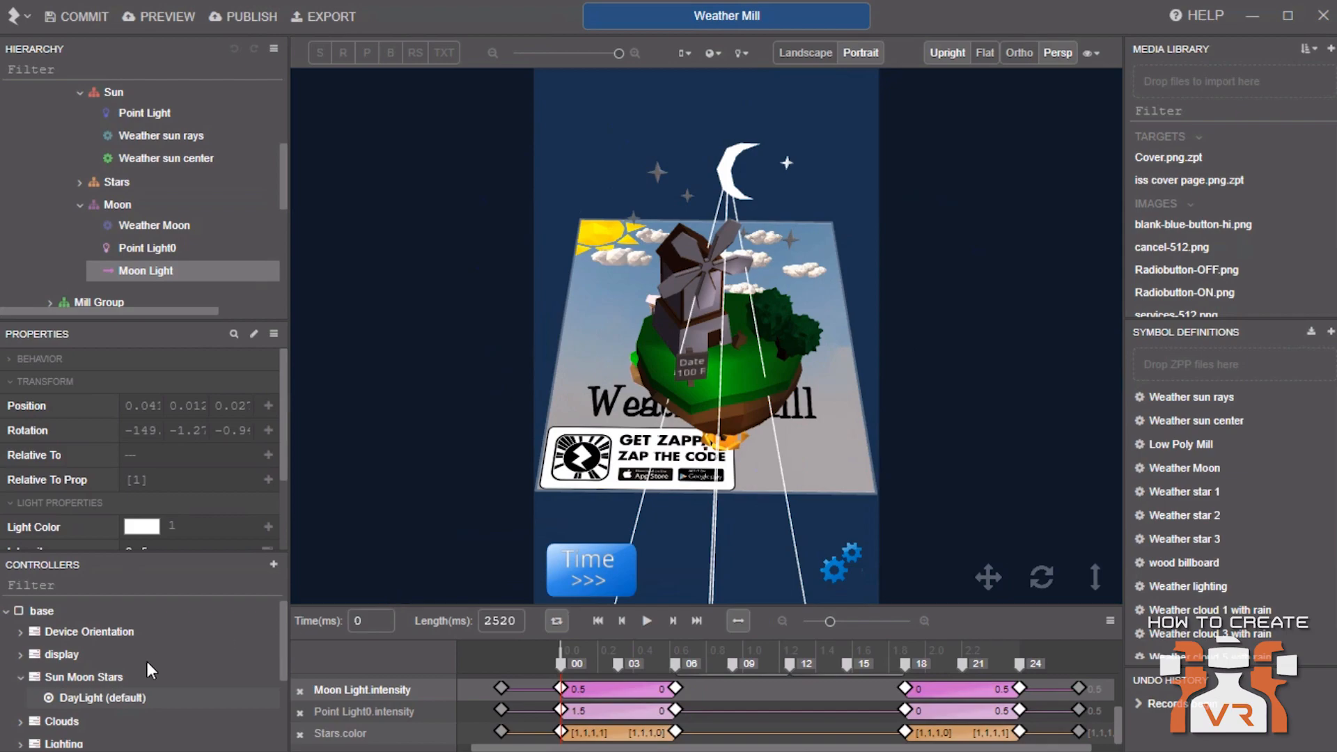
scroll(156, 219, "up", 2)
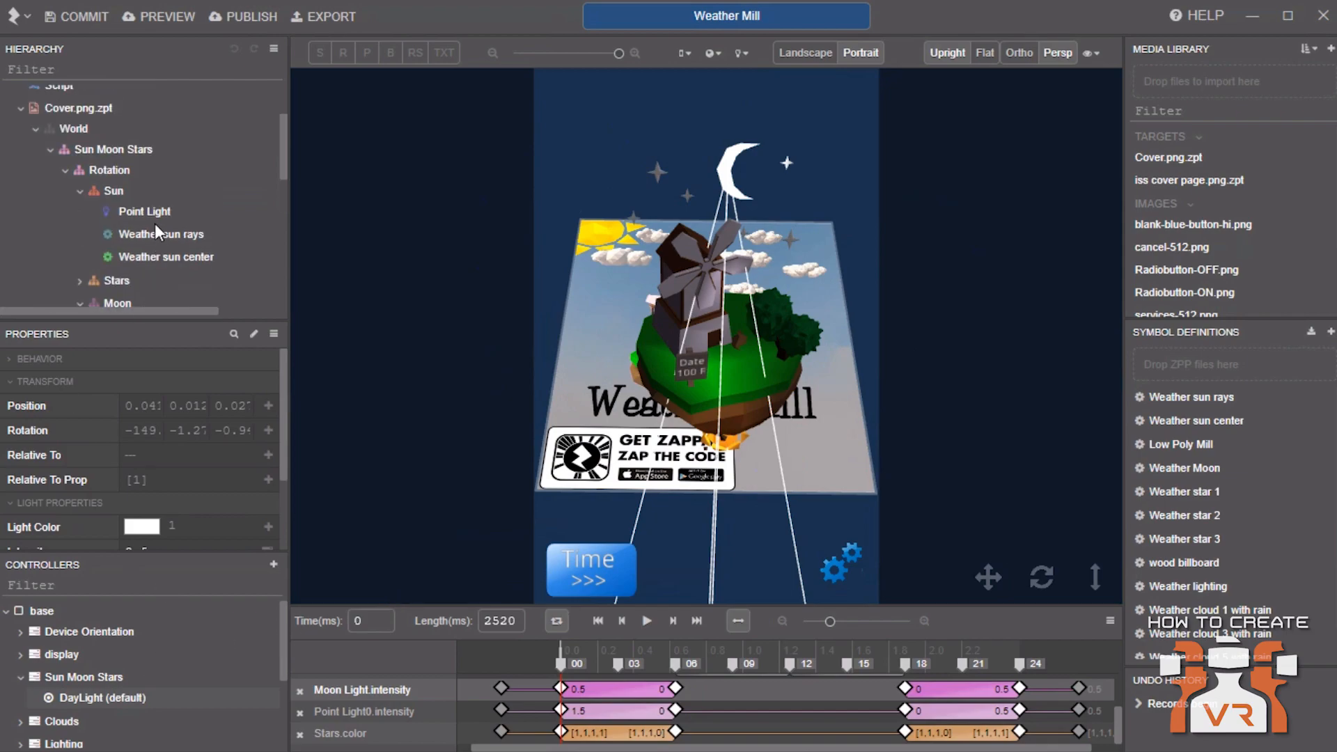
left_click(110, 169)
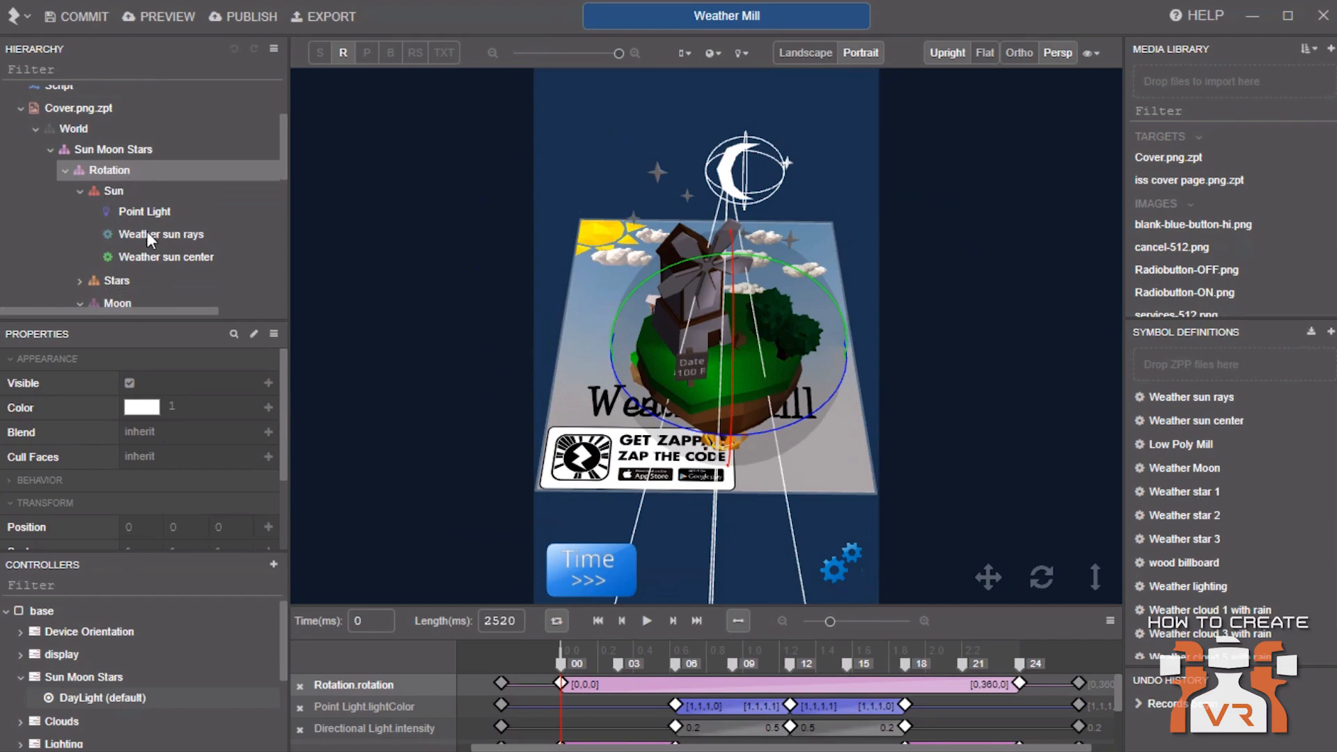
Inspect the Stars children and the Sun's Weather sun rays and sun center nodes
scroll(148, 234, "down", 3)
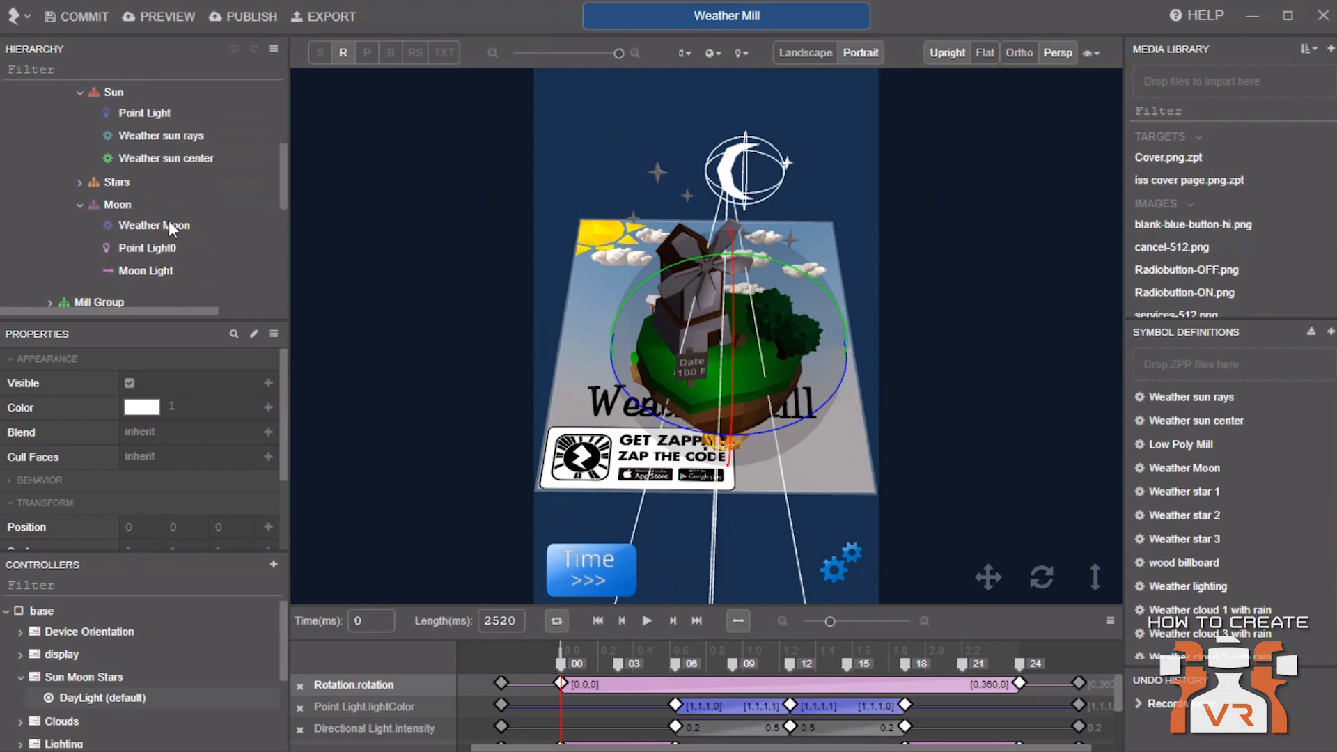
left_click(122, 184)
left_click(85, 184)
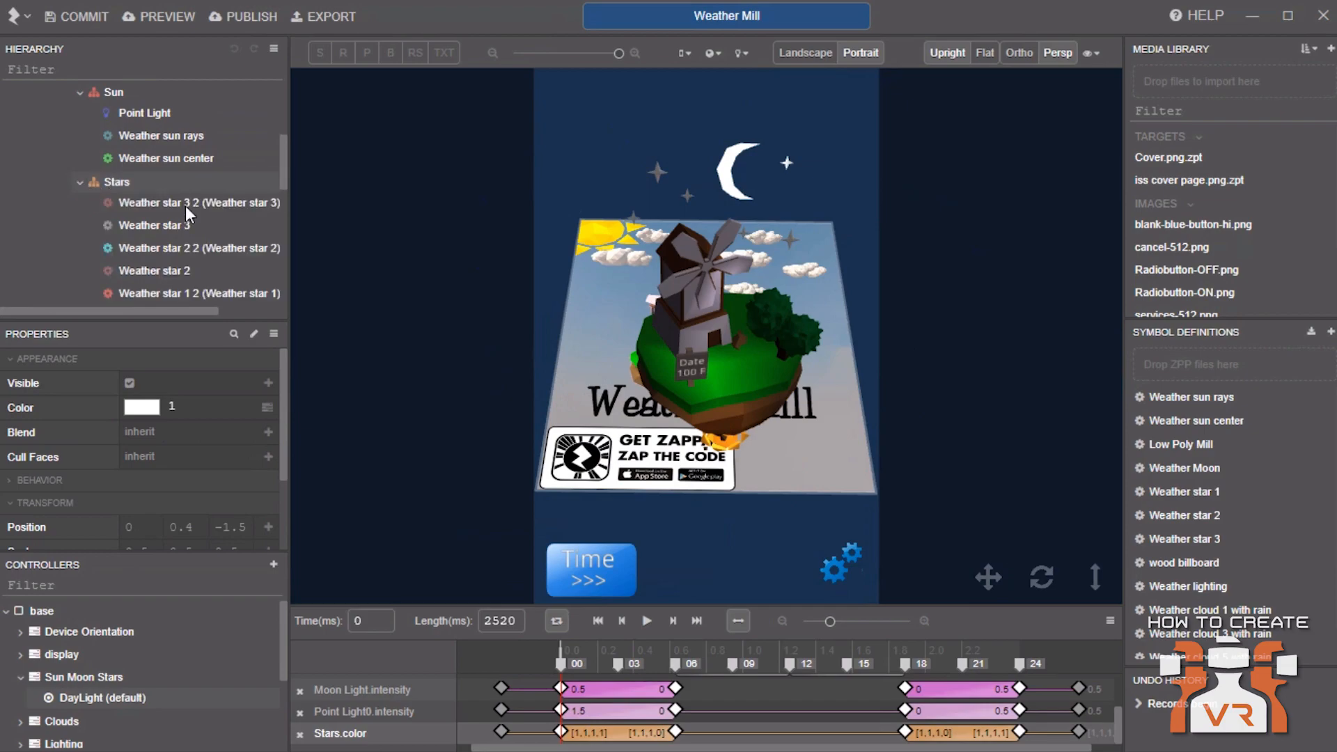
left_click(183, 200)
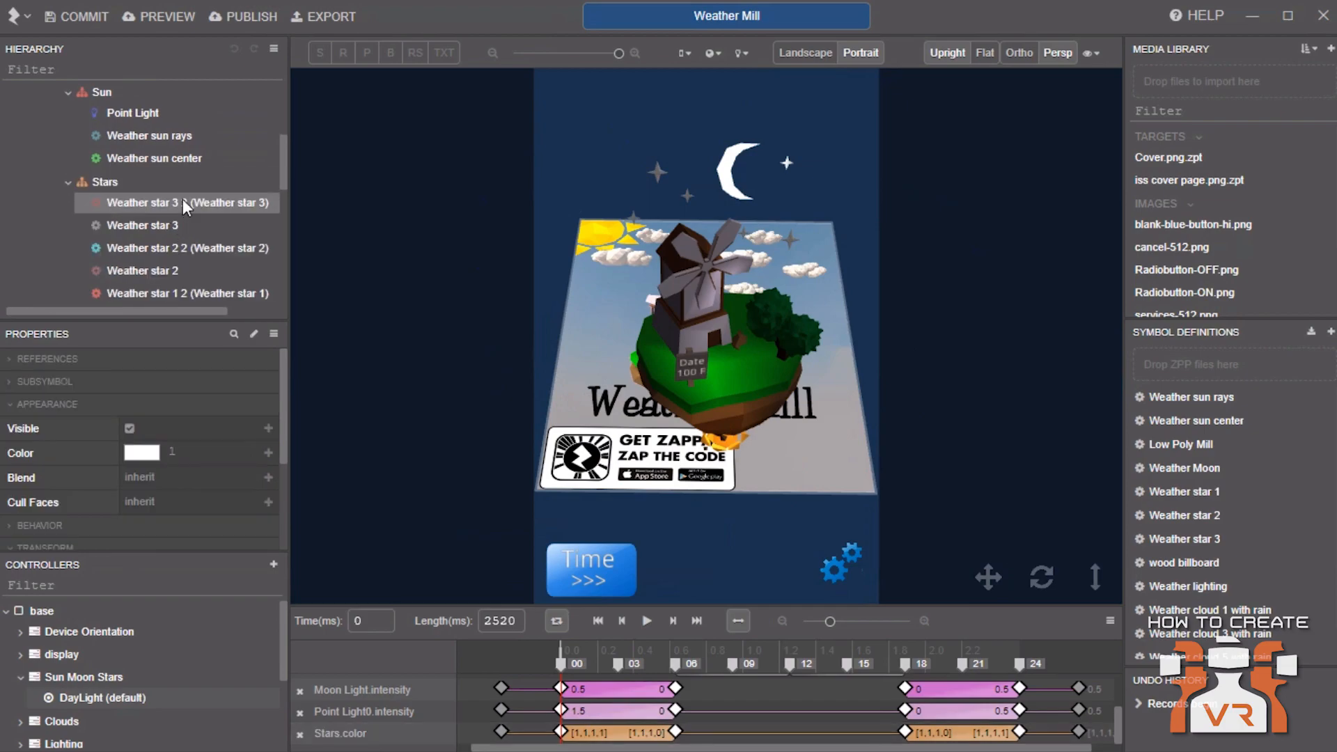
left_click(86, 179)
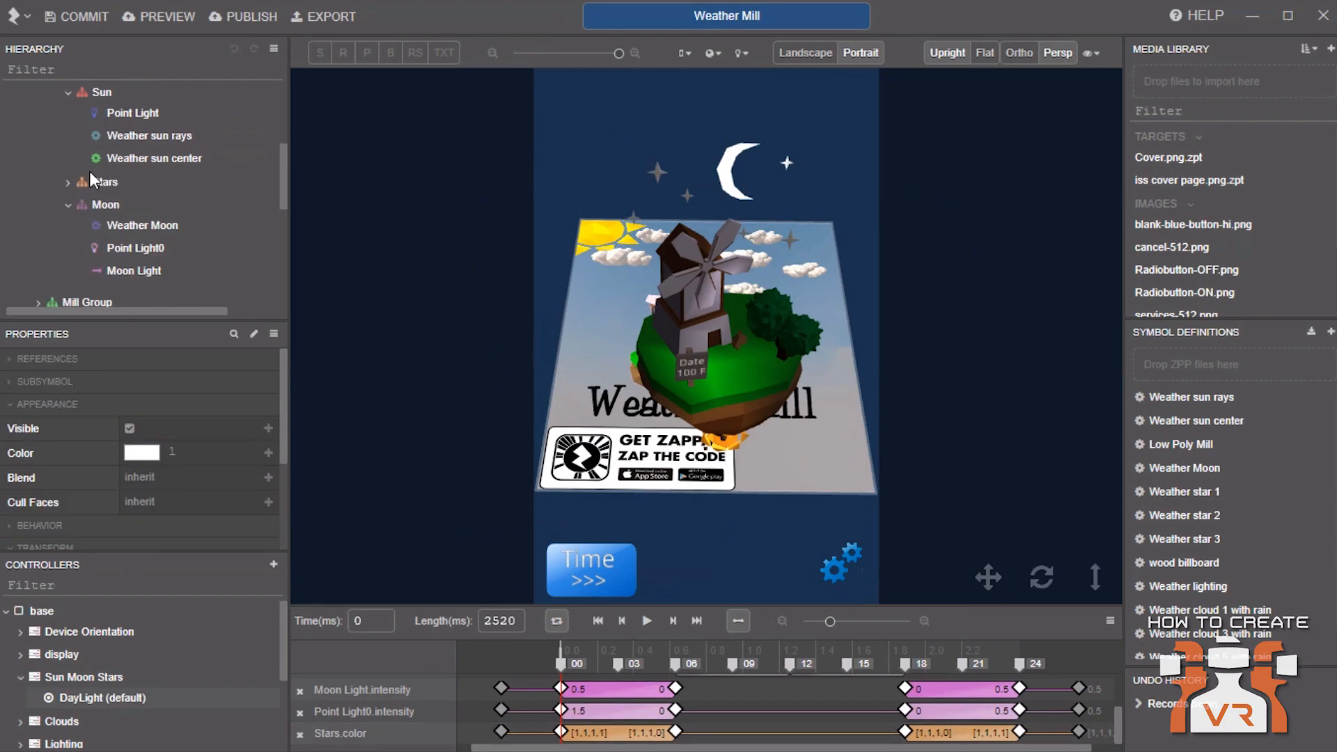
left_click(131, 136)
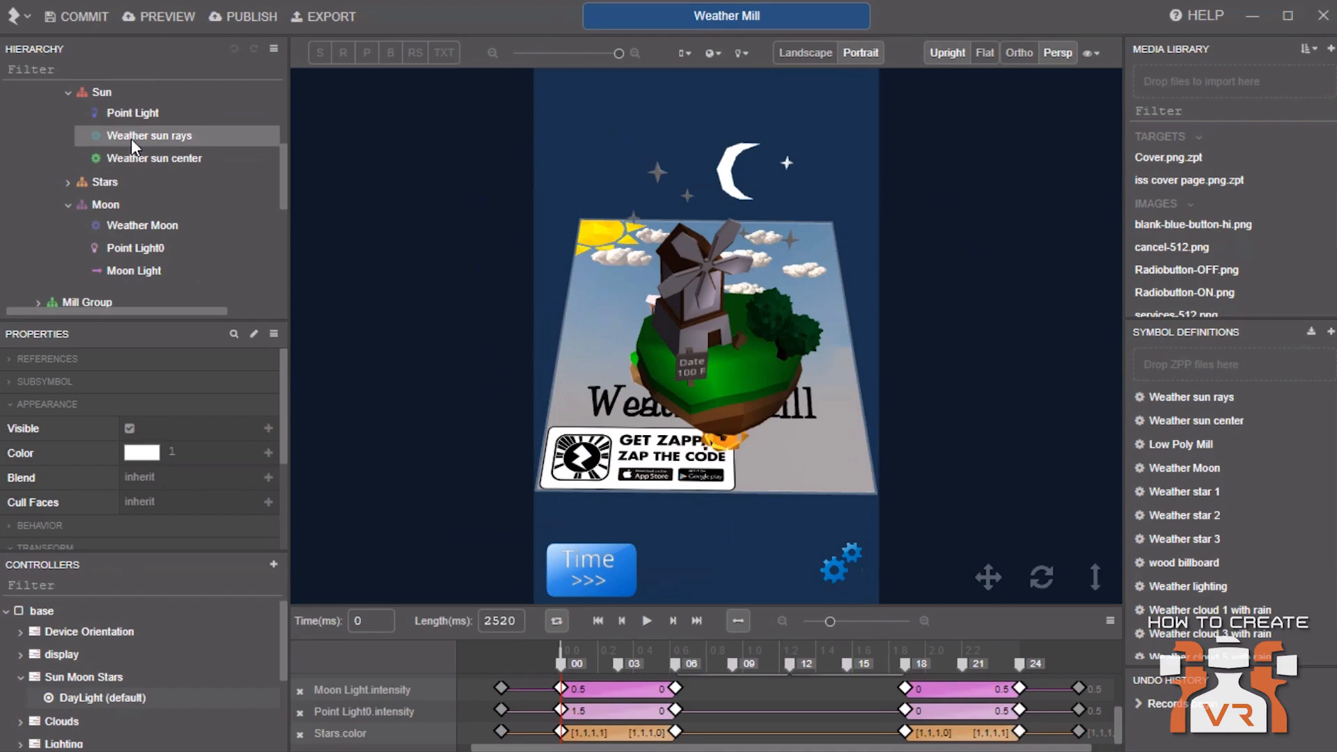
left_click(139, 160)
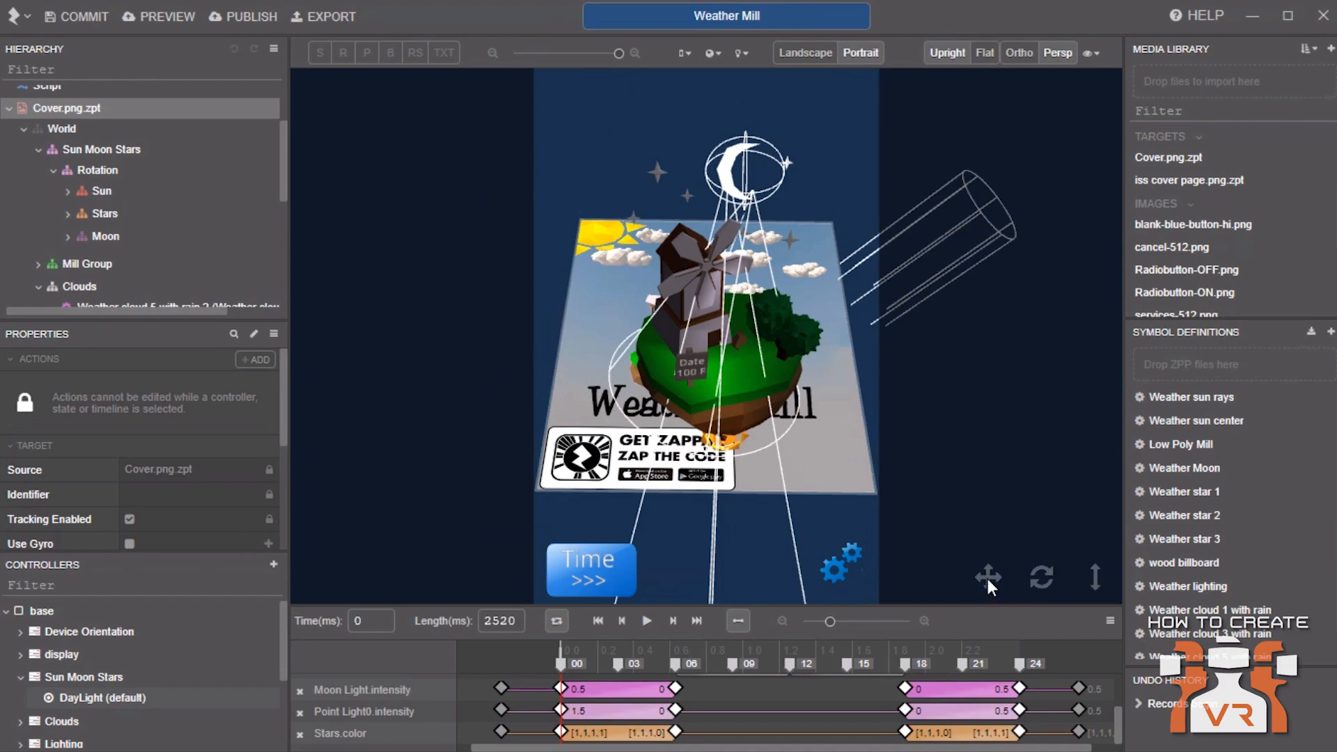
mouse_move(988, 579)
left_mouse_down()
mouse_move(880, 573)
mouse_move(996, 587)
mouse_move(1000, 497)
mouse_move(967, 538)
mouse_move(985, 567)
left_mouse_up()
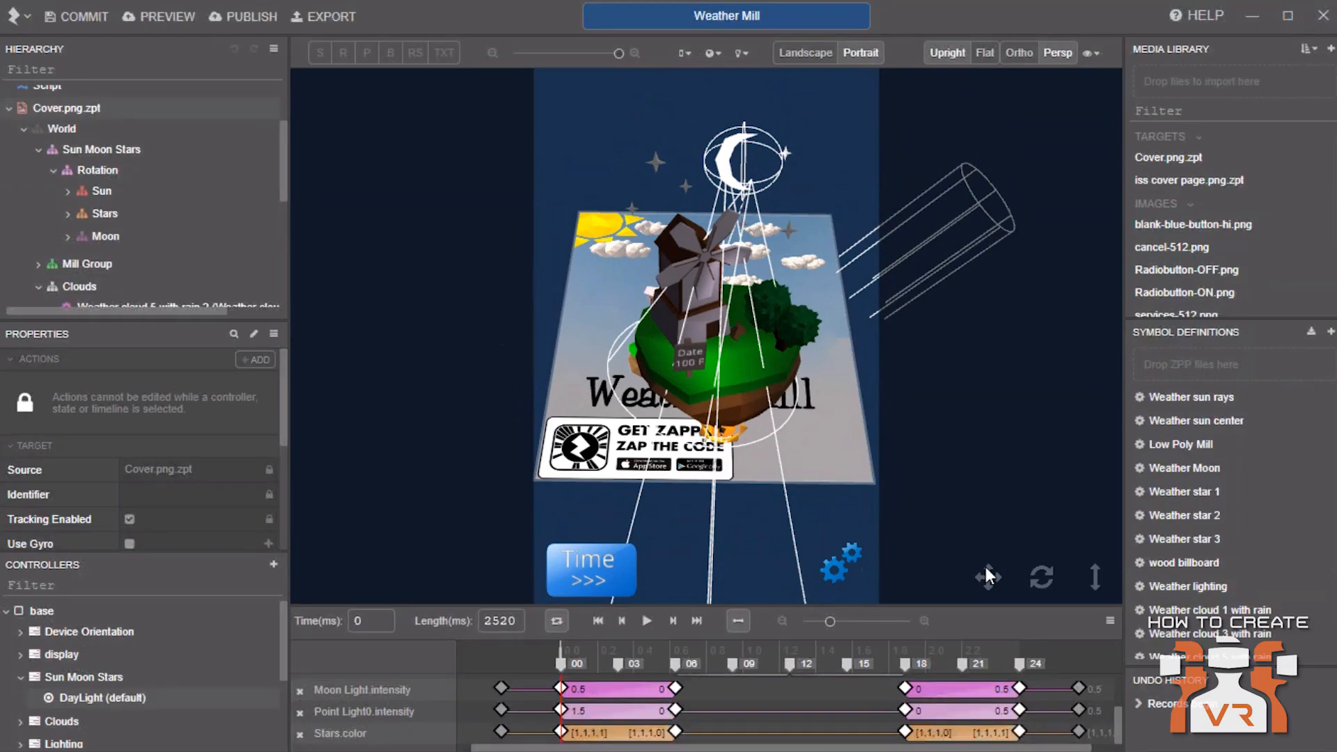
Orbit and tilt the viewport to examine the scene from different angles
left_click_drag(1030, 578, 1095, 445)
left_click_drag(1095, 509, 1091, 538)
left_click_drag(1092, 535, 1092, 545)
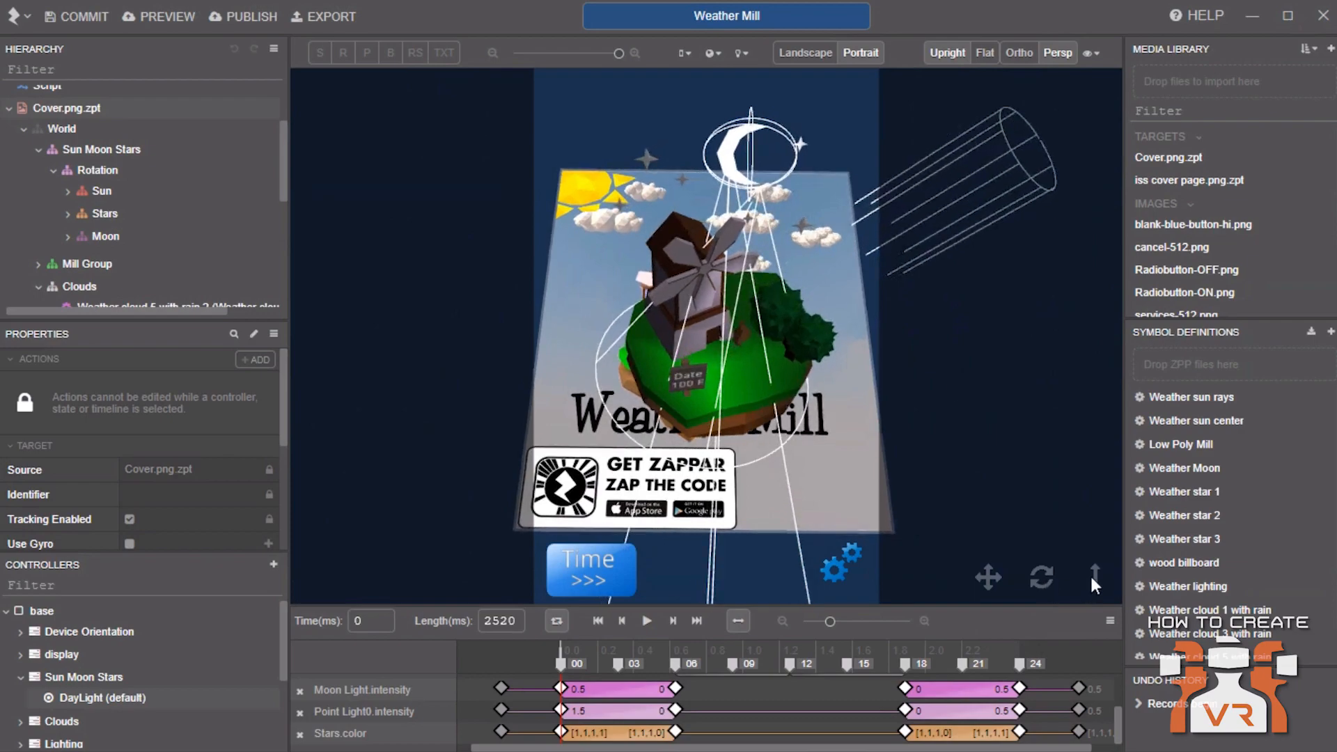
left_click_drag(1098, 582, 1099, 617)
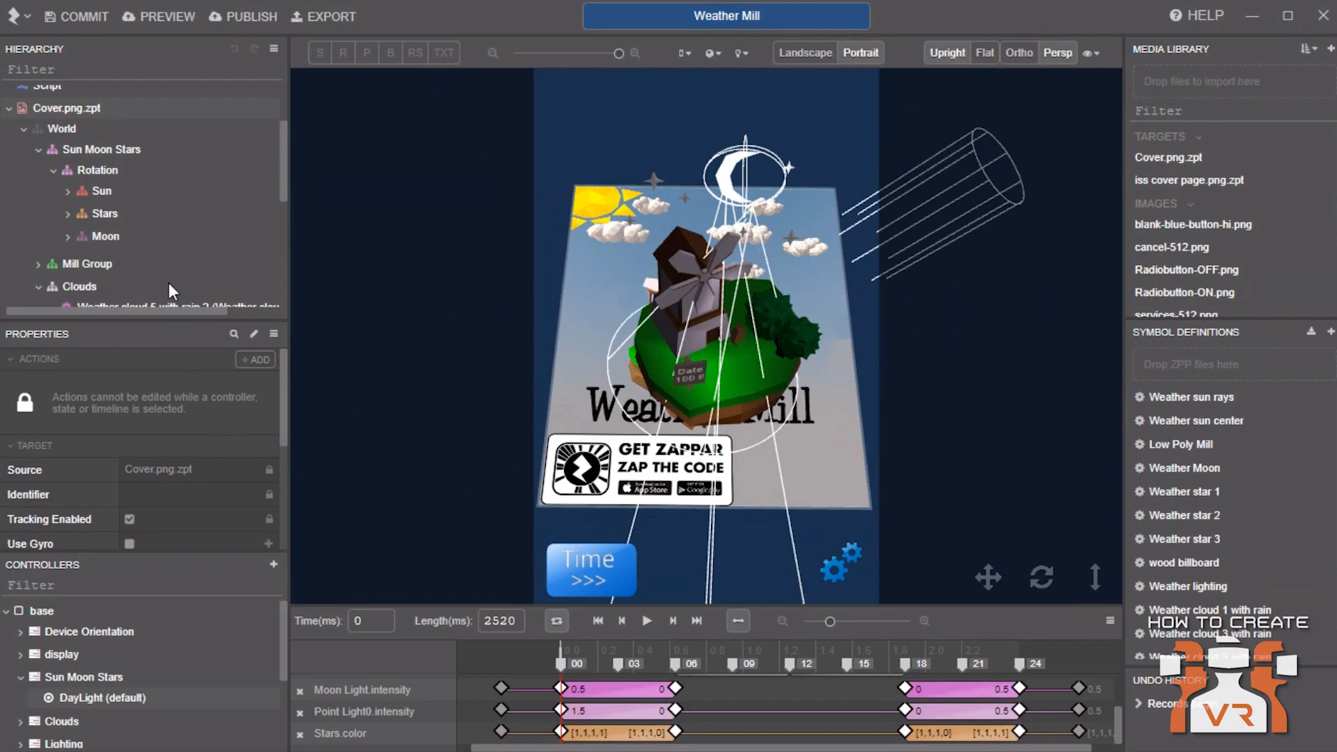
Collapse the World's subgroups and select each of its child groups in turn to locate them in the scene
scroll(169, 290, "up", 3)
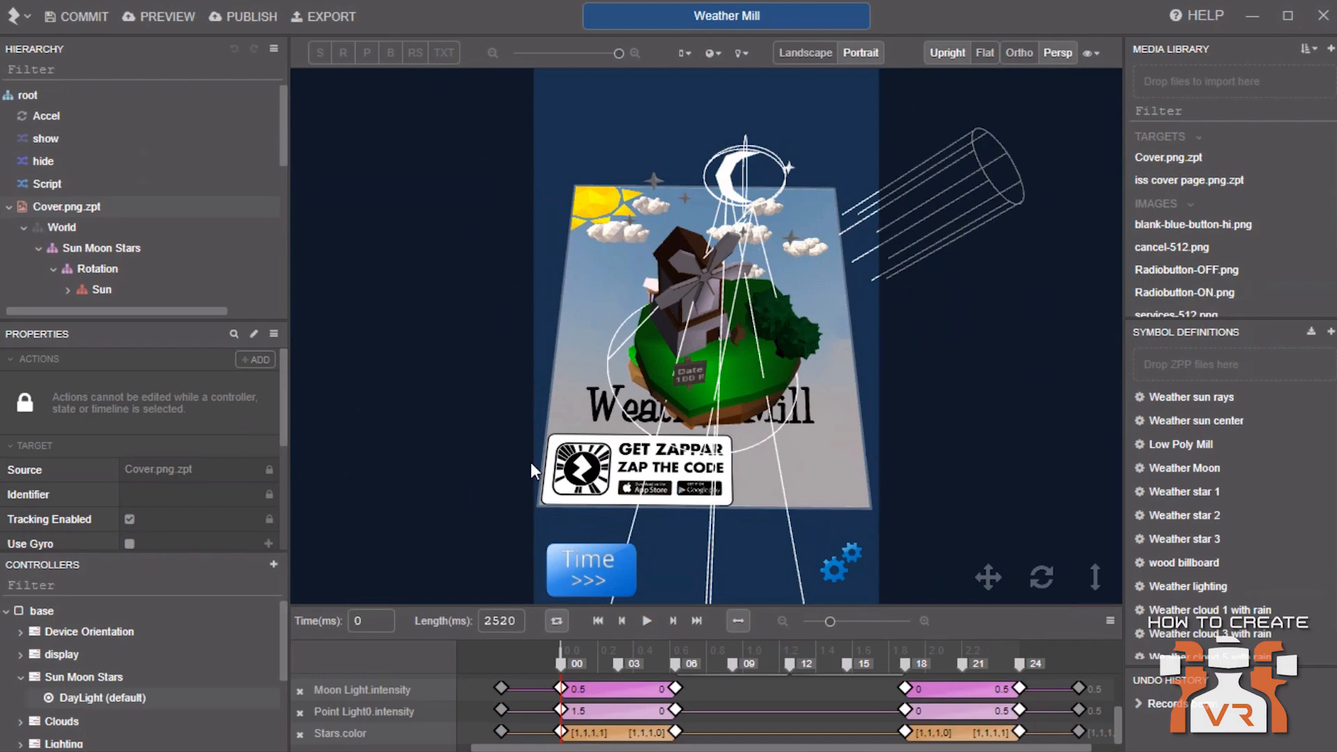
left_click(65, 220)
scroll(83, 208, "down", 3)
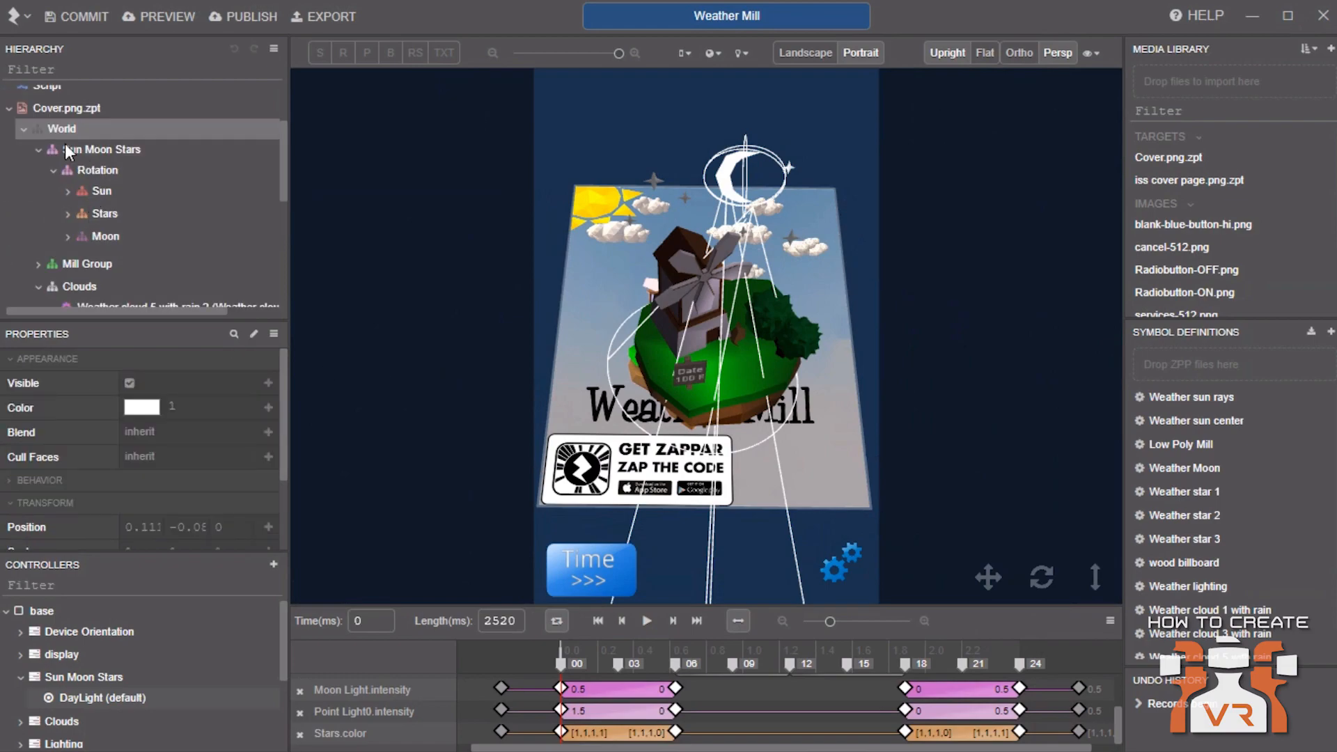
left_click(37, 148)
left_click(37, 195)
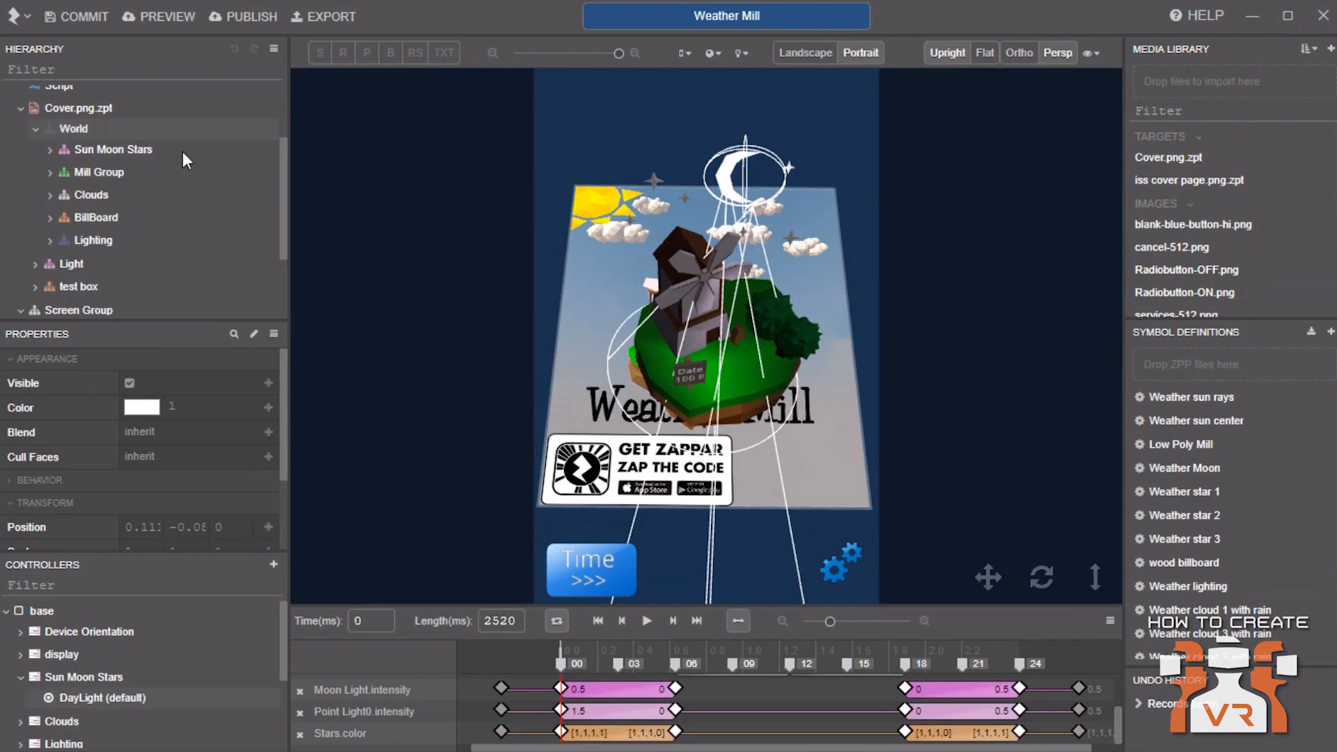
left_click(136, 150)
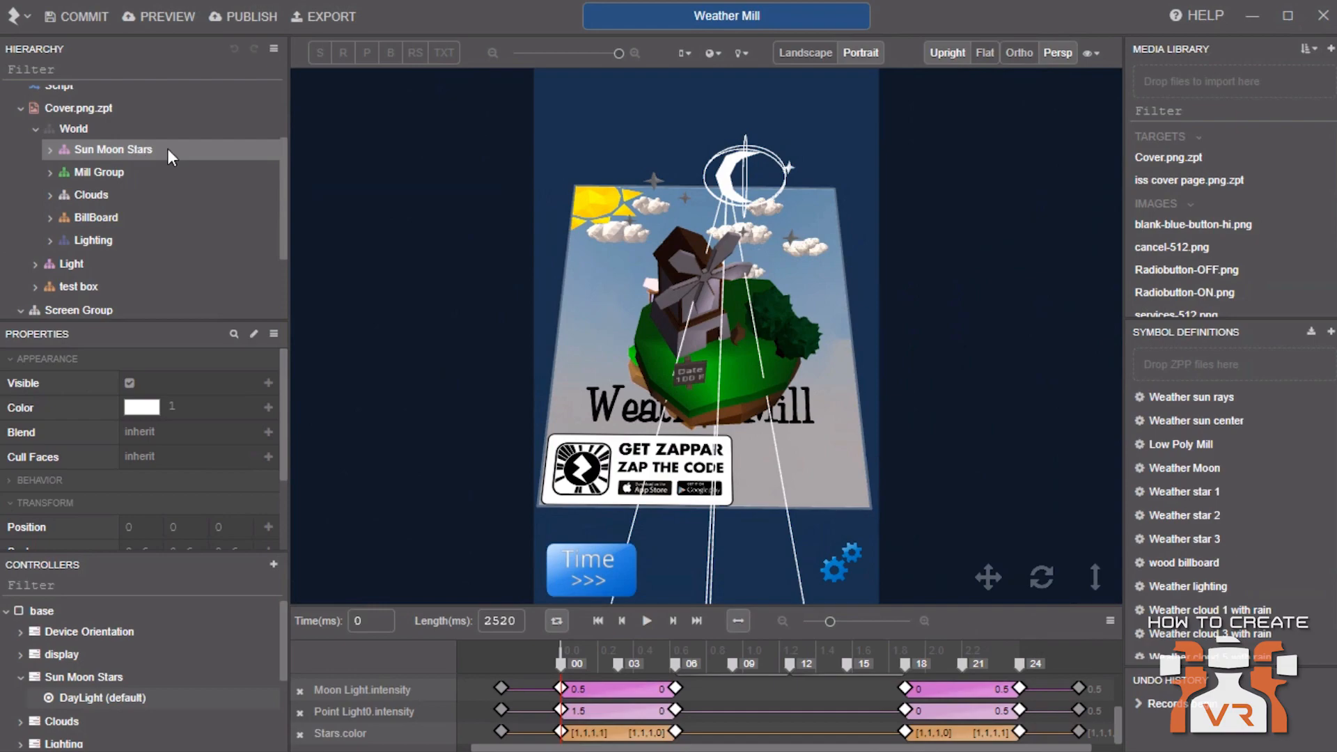
left_click(78, 173)
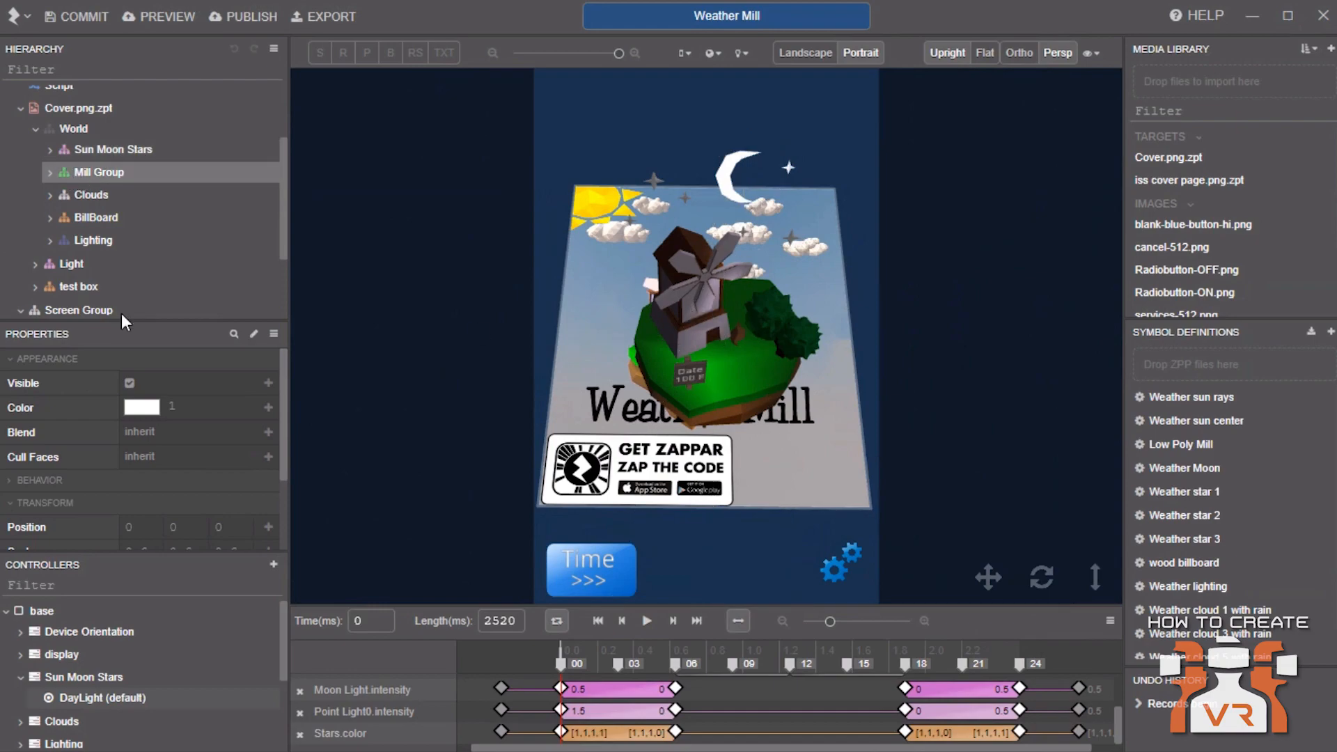
left_click(92, 199)
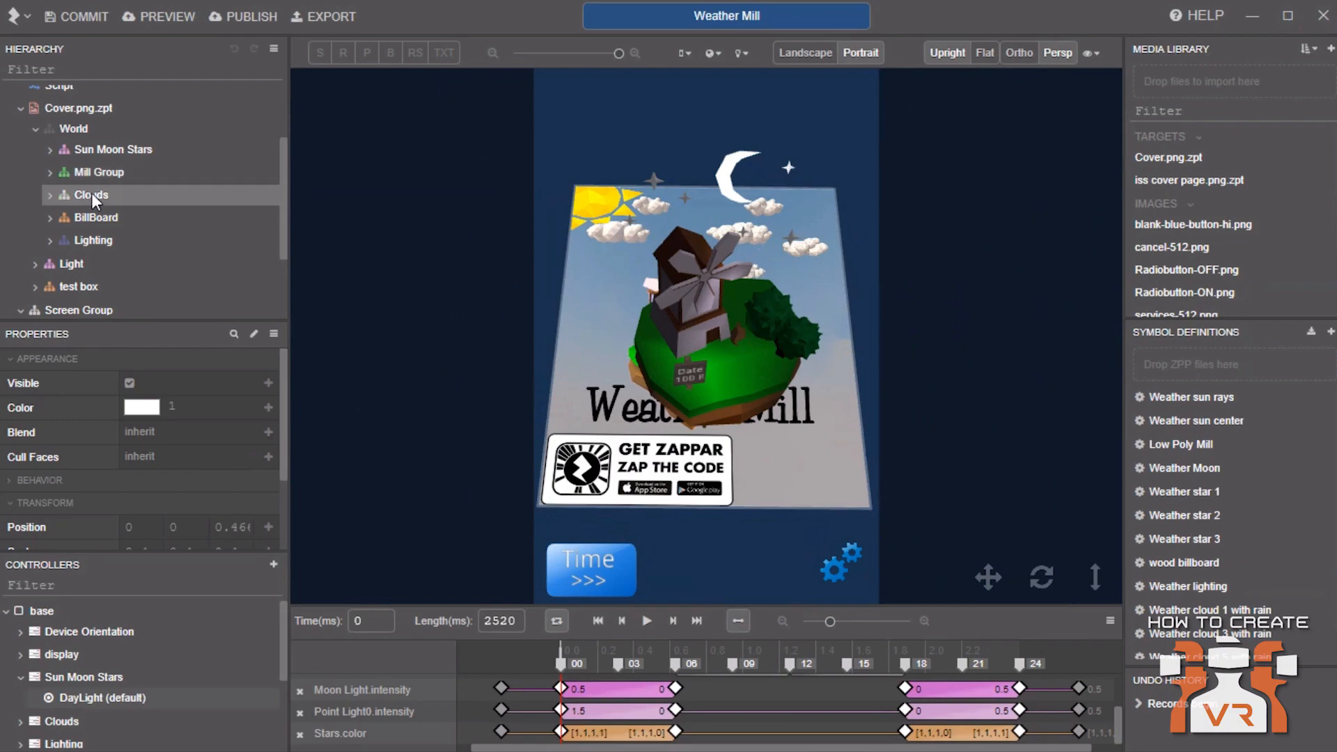
left_click(105, 217)
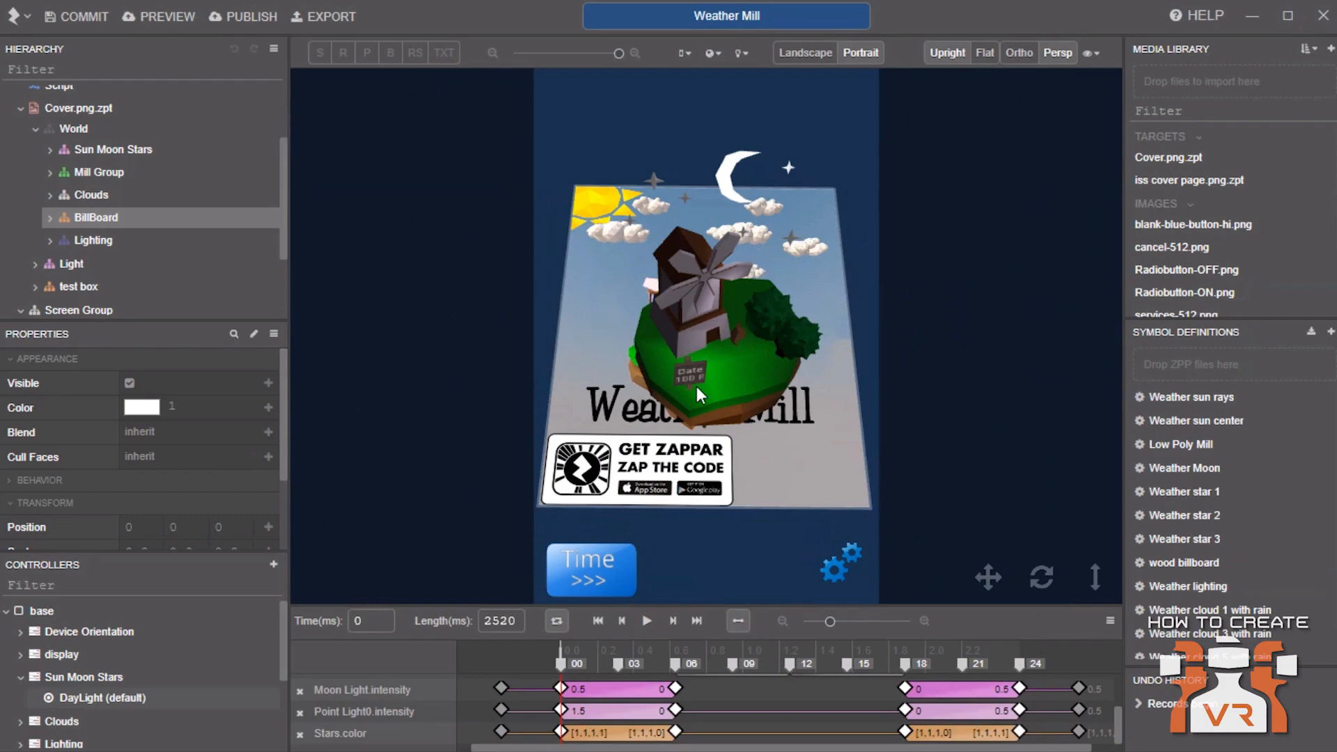
left_click(86, 241)
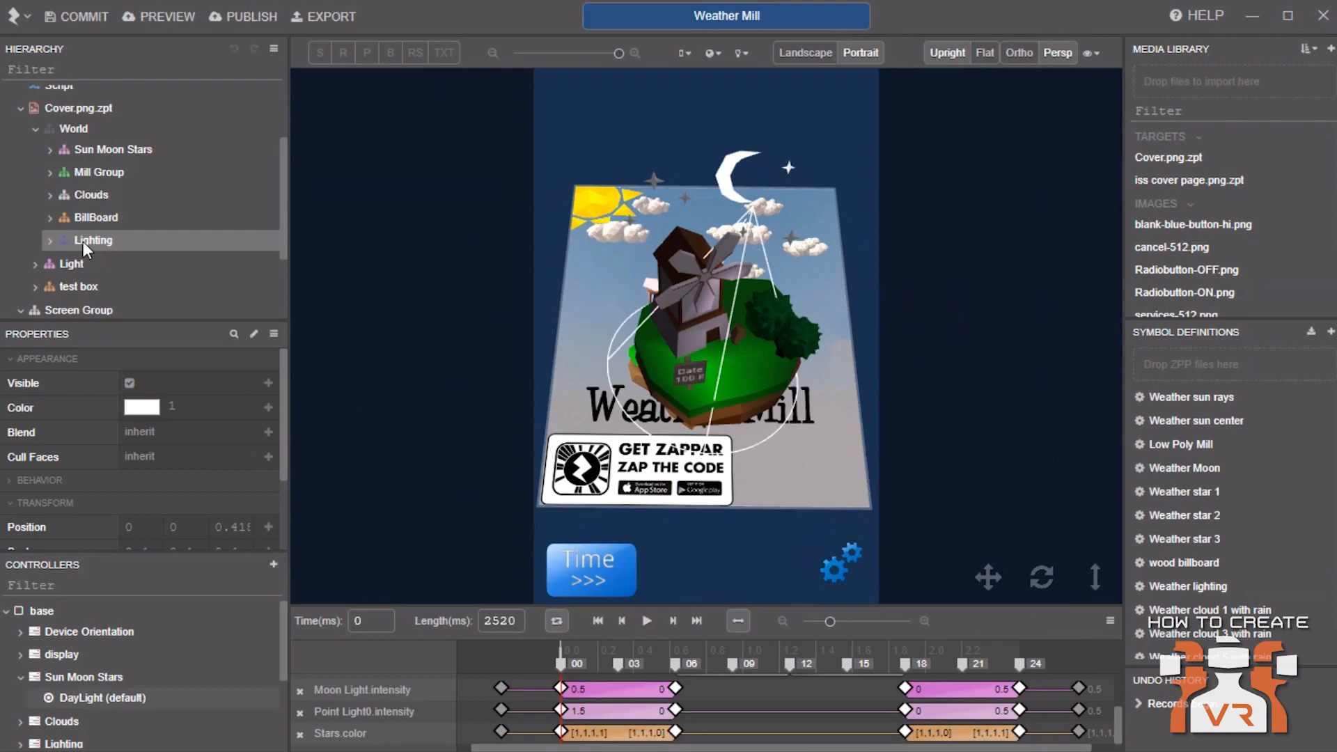
left_click(38, 127)
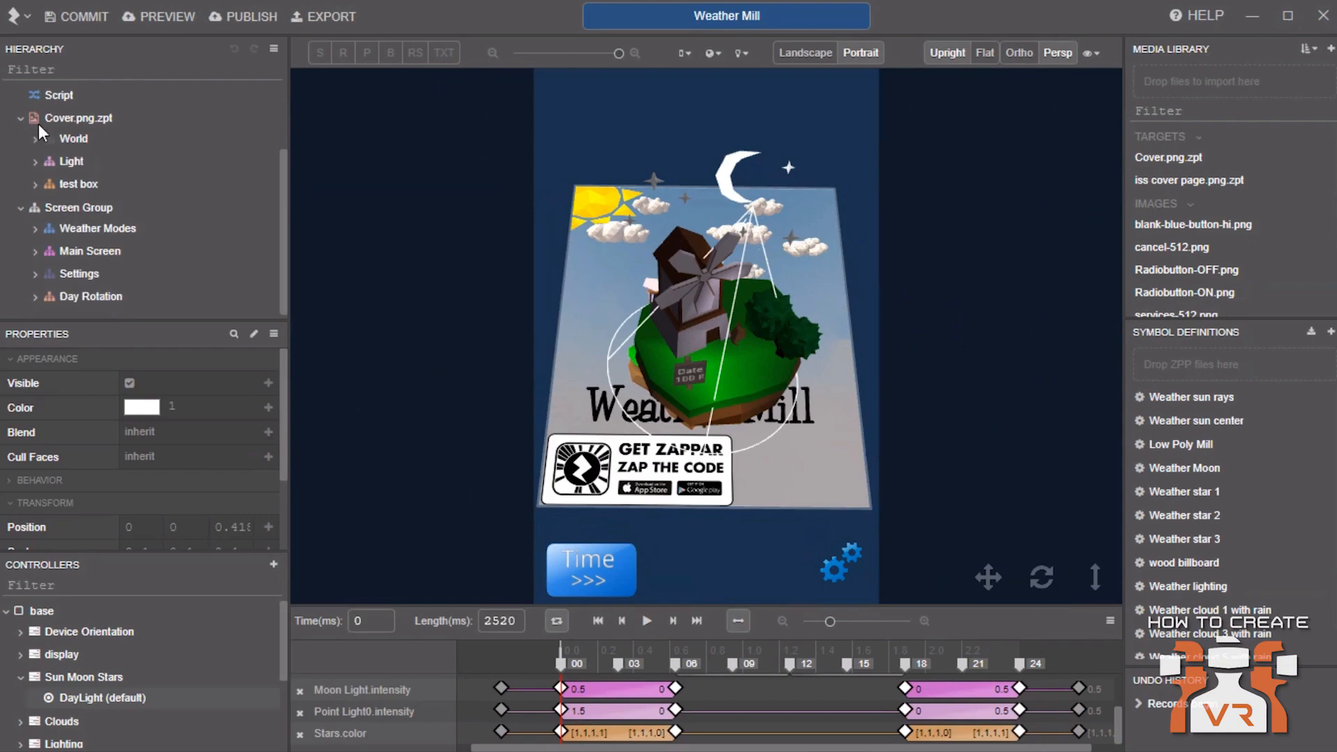
Inspect the Light node's Directional Light and the Screen Group's Weather Modes and Settings children
left_click(63, 168)
left_click(37, 163)
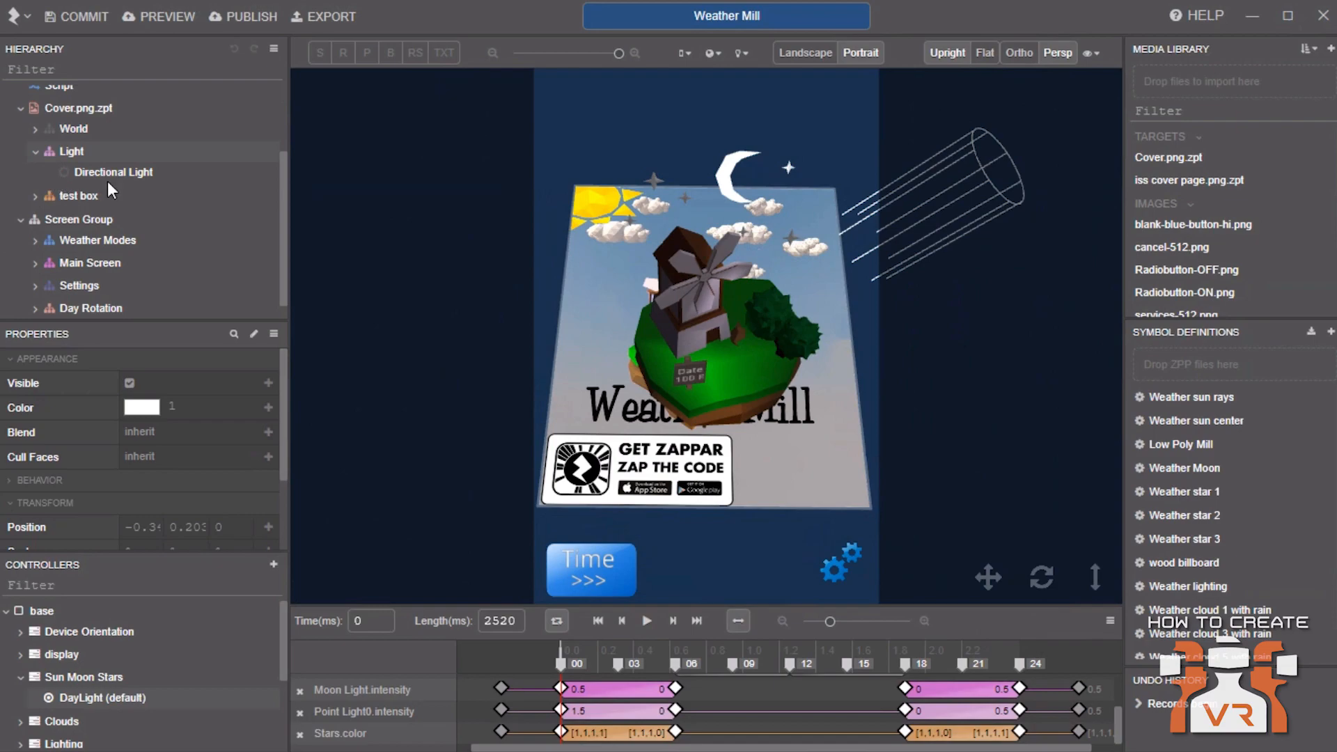
left_click(38, 152)
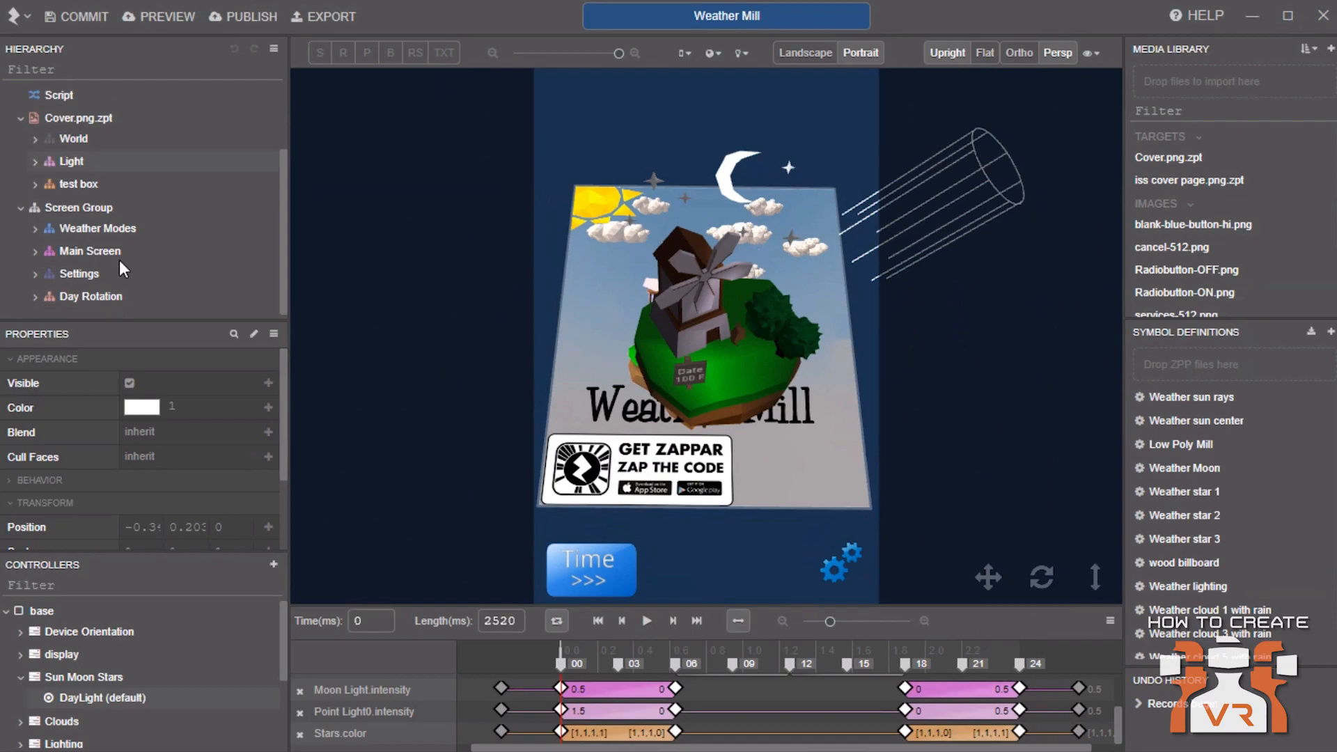
left_click(72, 229)
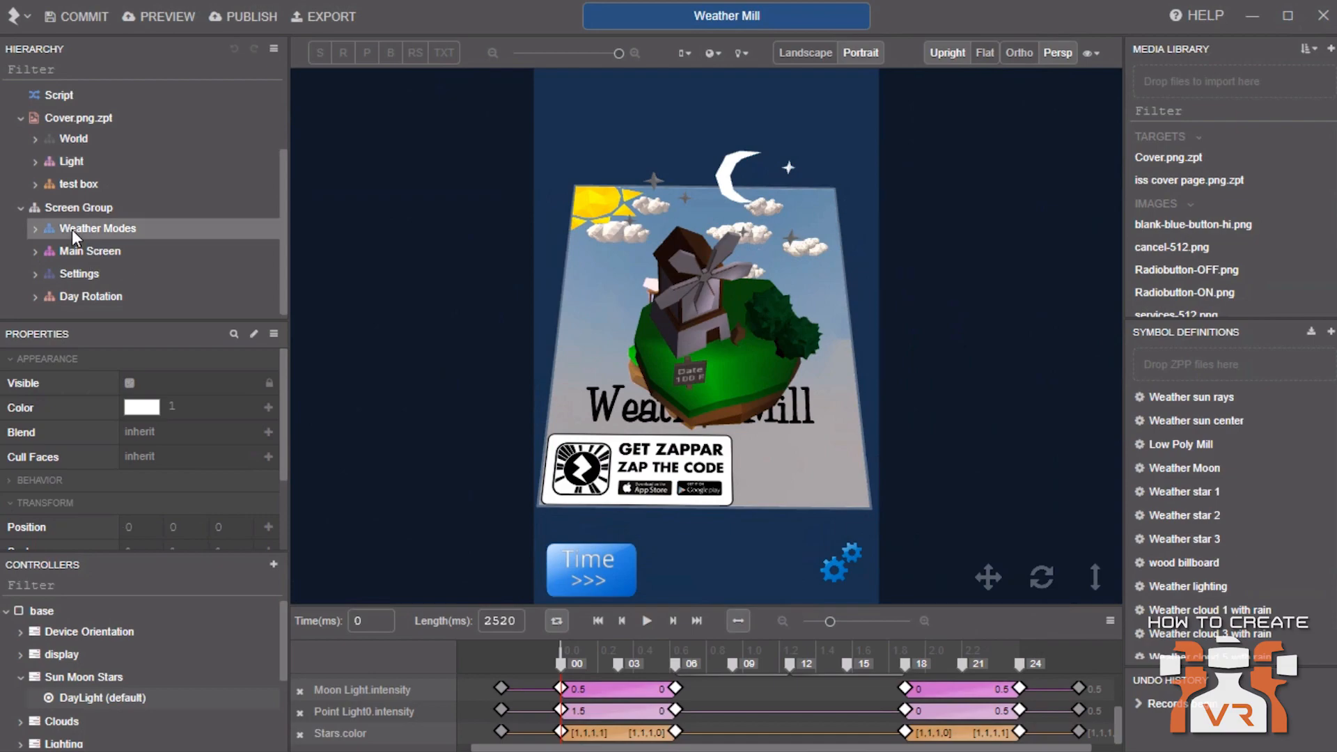
left_click(32, 230)
scroll(77, 261, "down", 1)
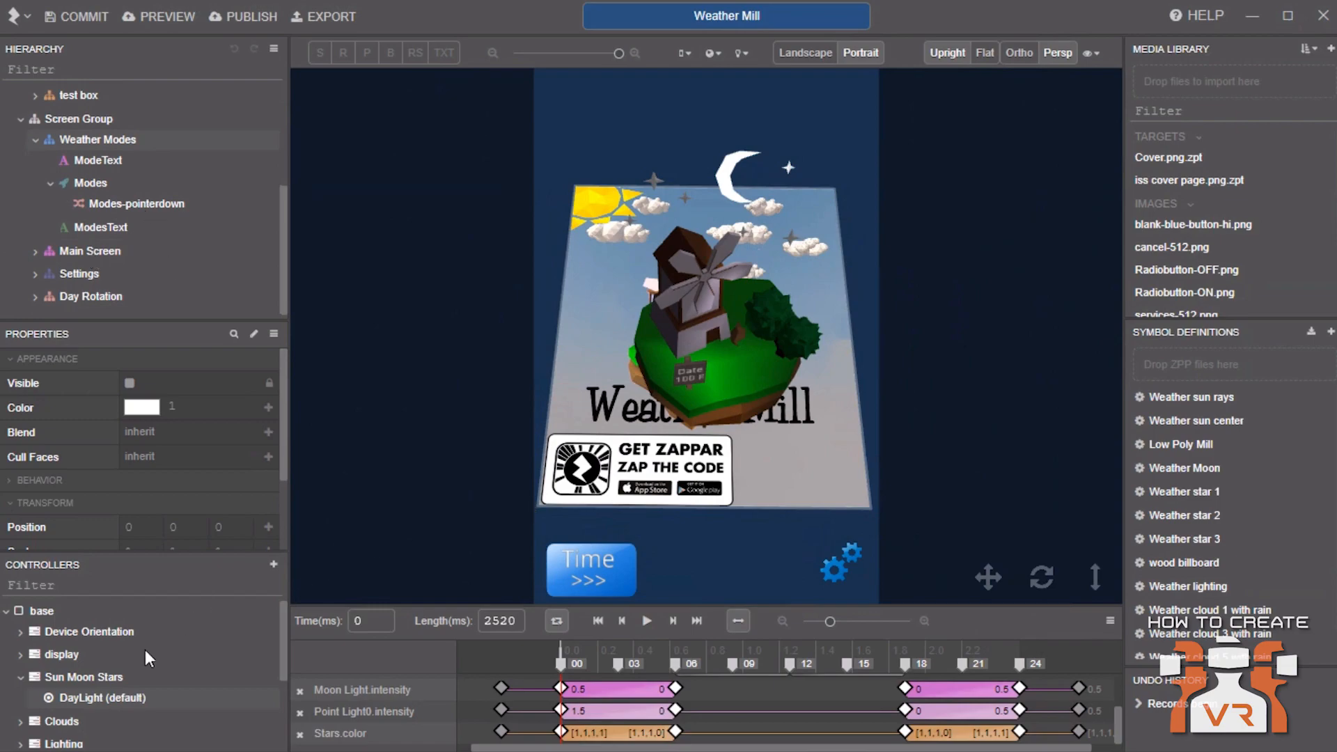
left_click(36, 273)
scroll(139, 275, "down", 1)
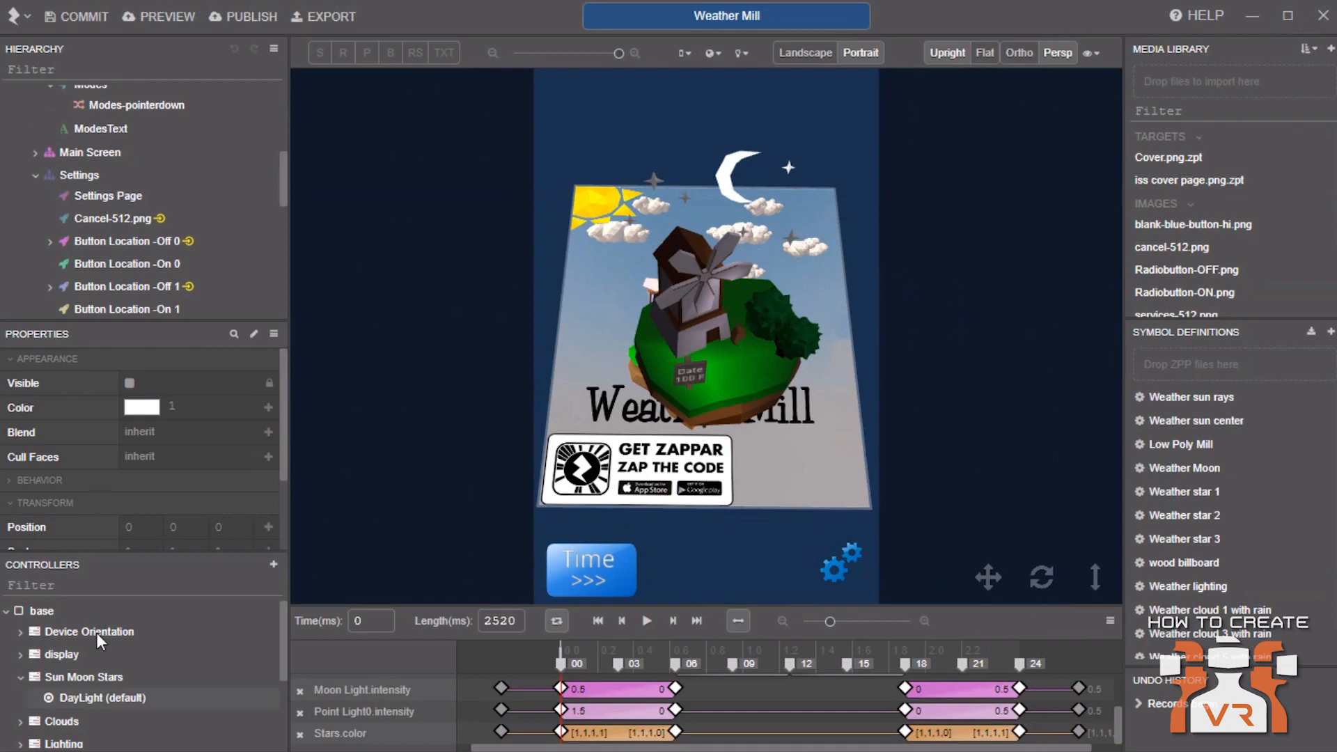
Preview the Settings controller's Show and Hide (default) states in the viewport
left_click(18, 671)
scroll(39, 687, "down", 1)
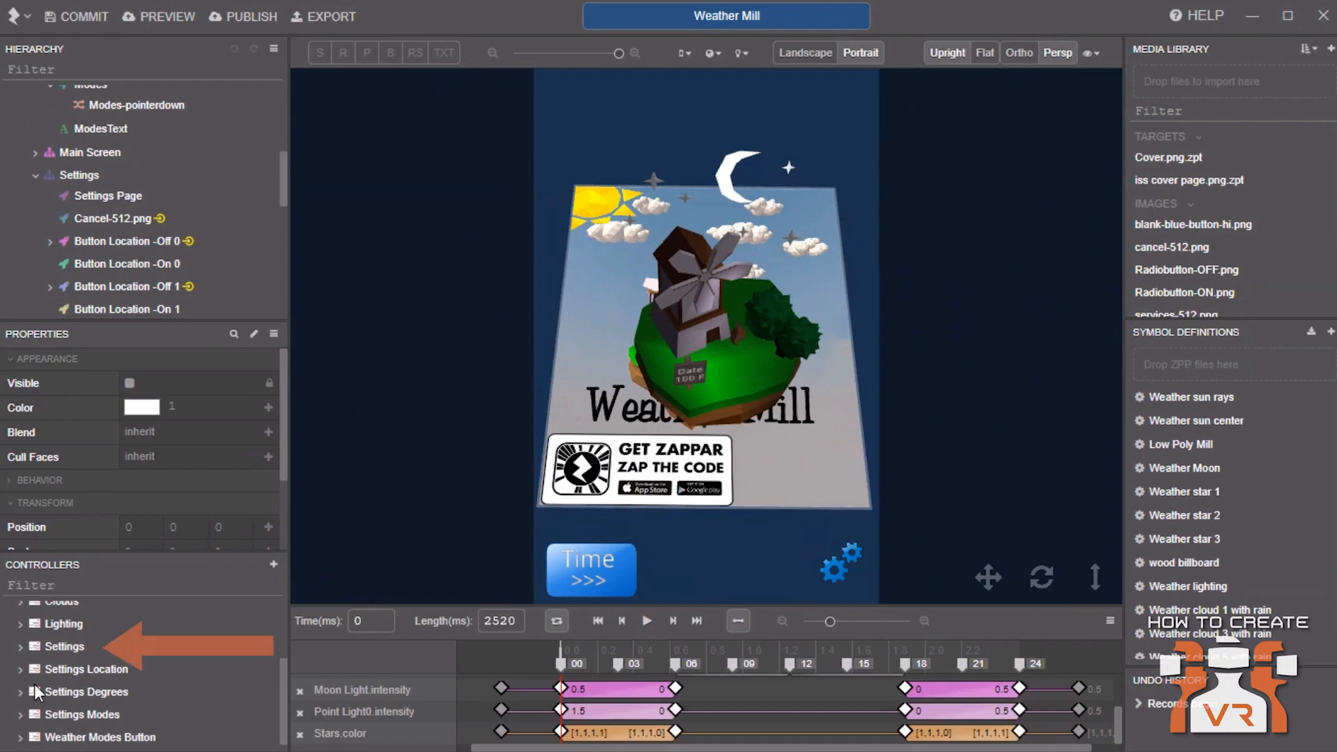
left_click(22, 646)
left_click(78, 687)
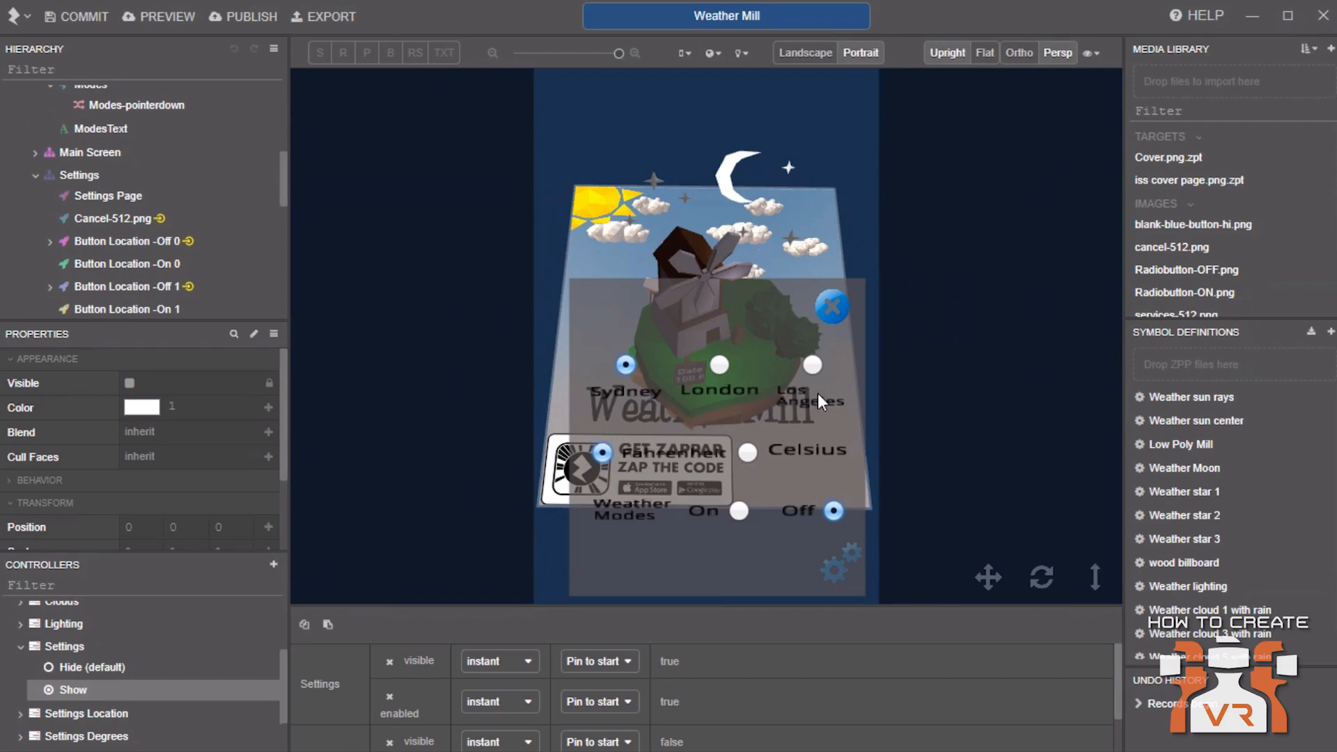
left_click_drag(1091, 574, 1106, 534)
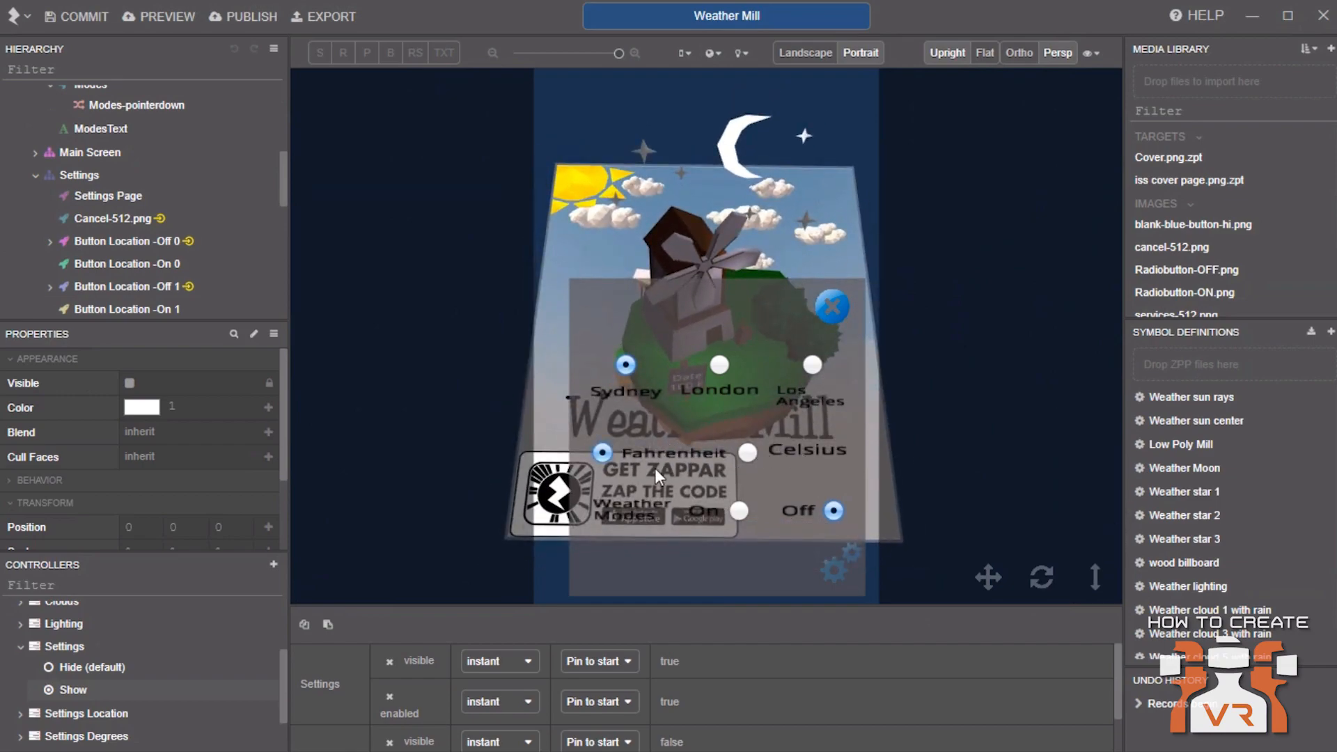
left_click_drag(1095, 570, 1102, 546)
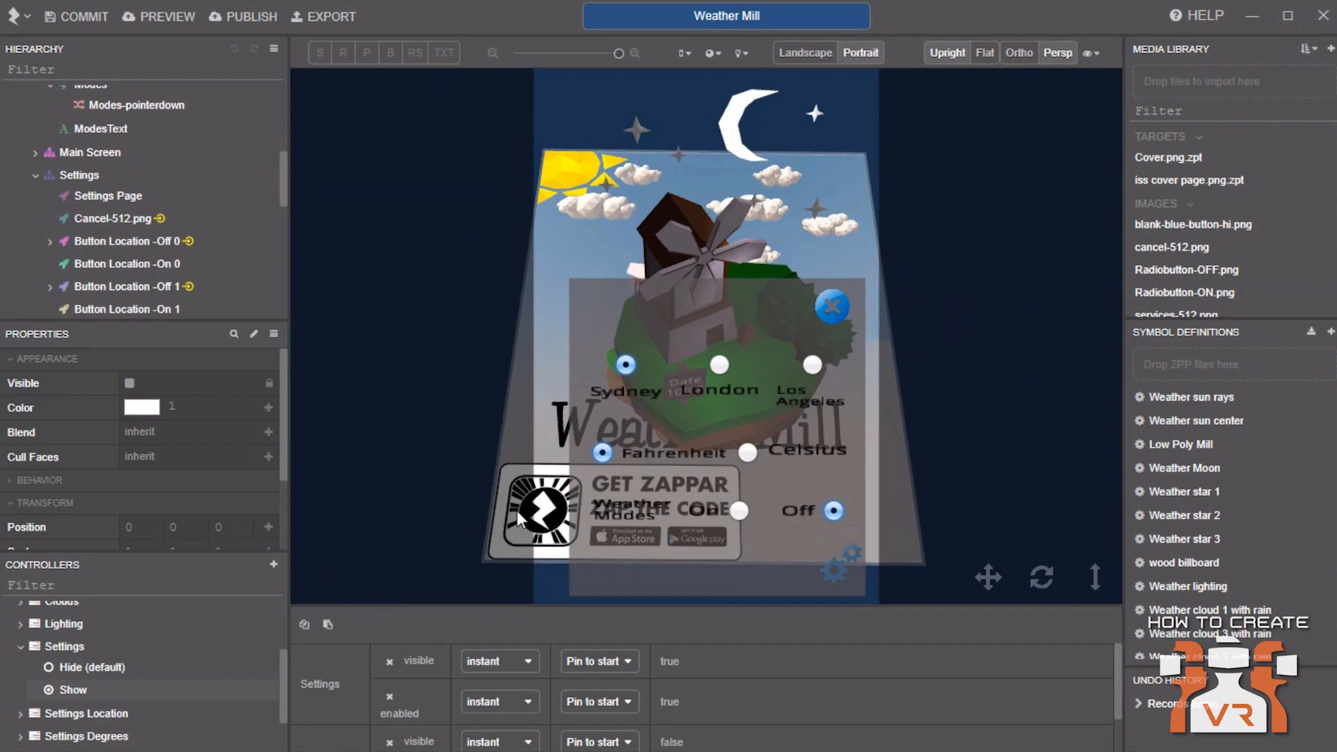
left_click(61, 667)
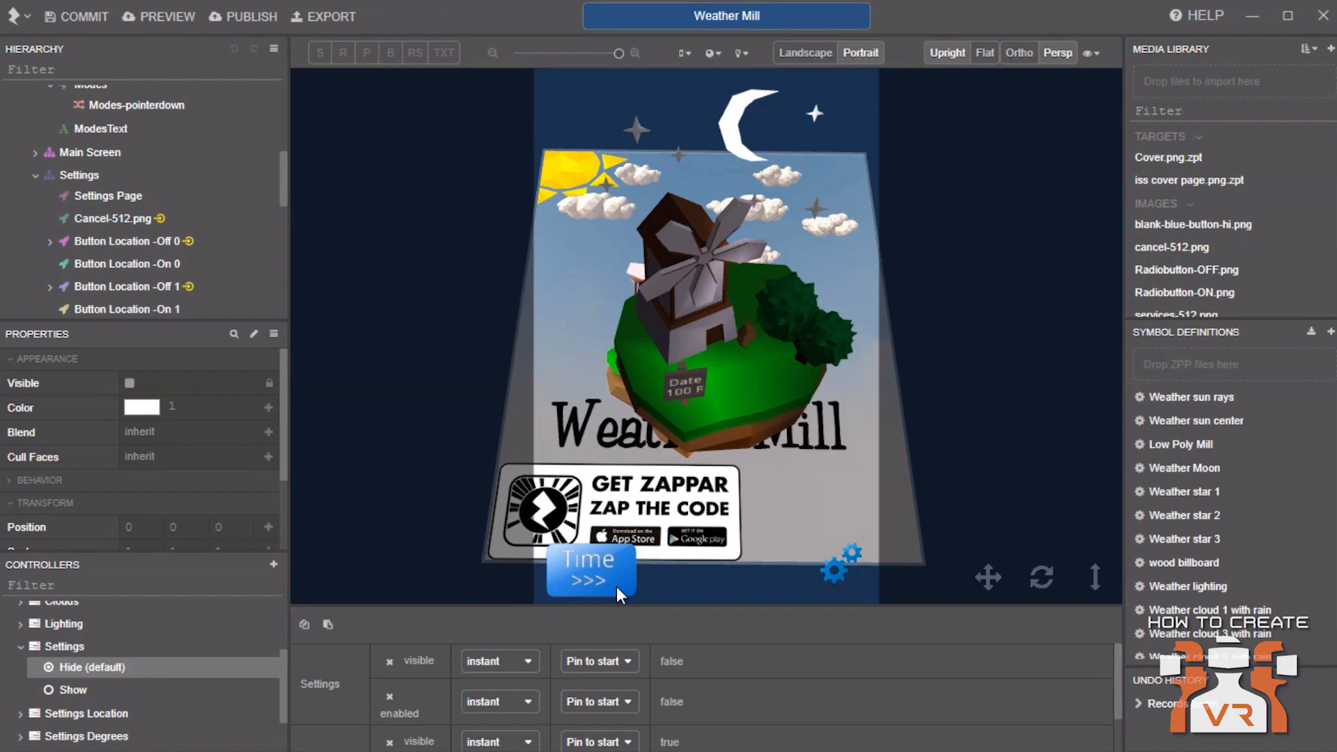
left_click(20, 646)
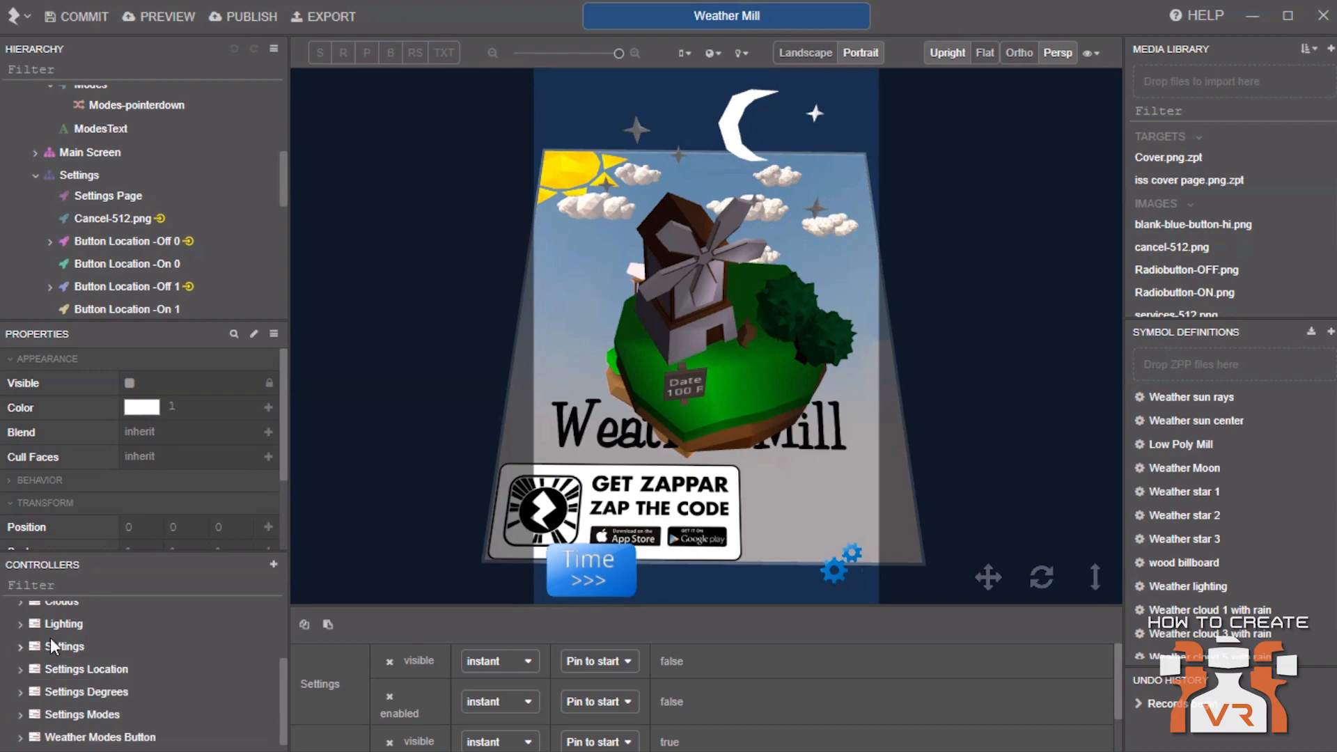
Open the root's Script node in the code editor and scroll through its code
scroll(187, 166, "up", 5)
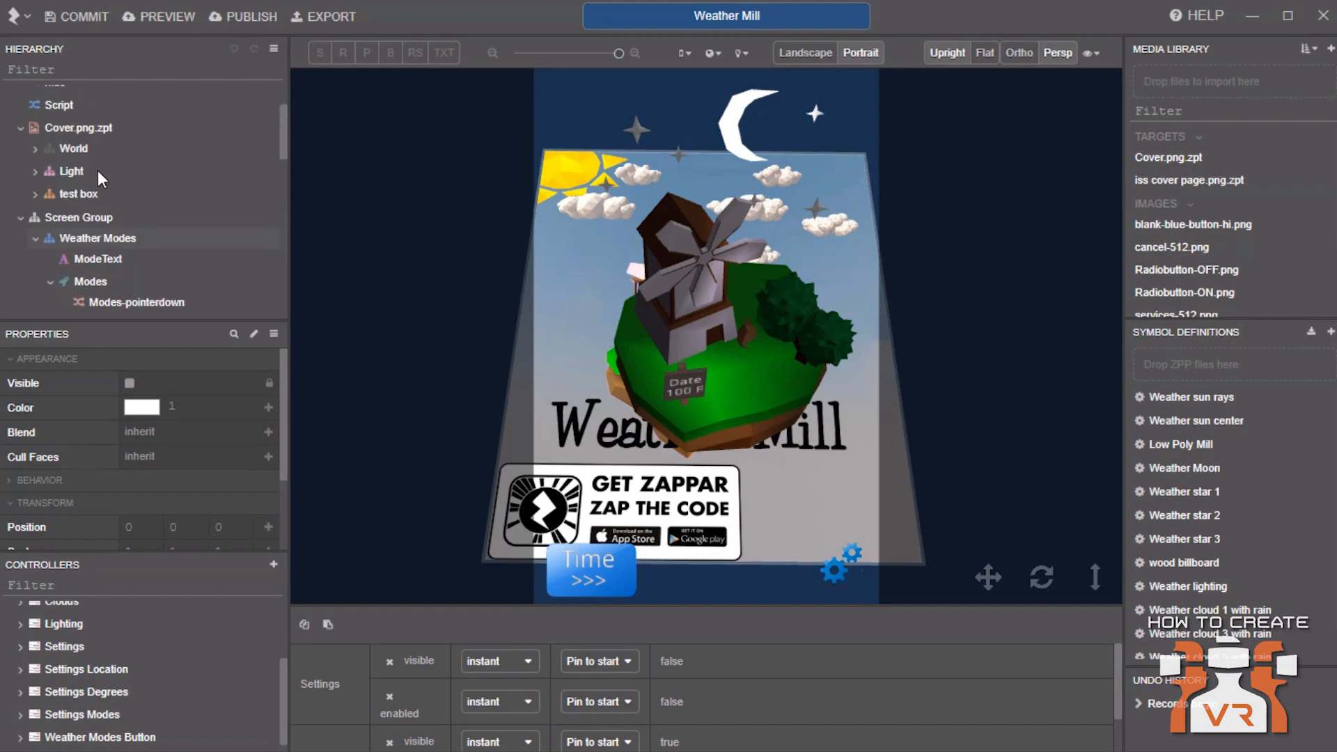
scroll(83, 166, "up", 2)
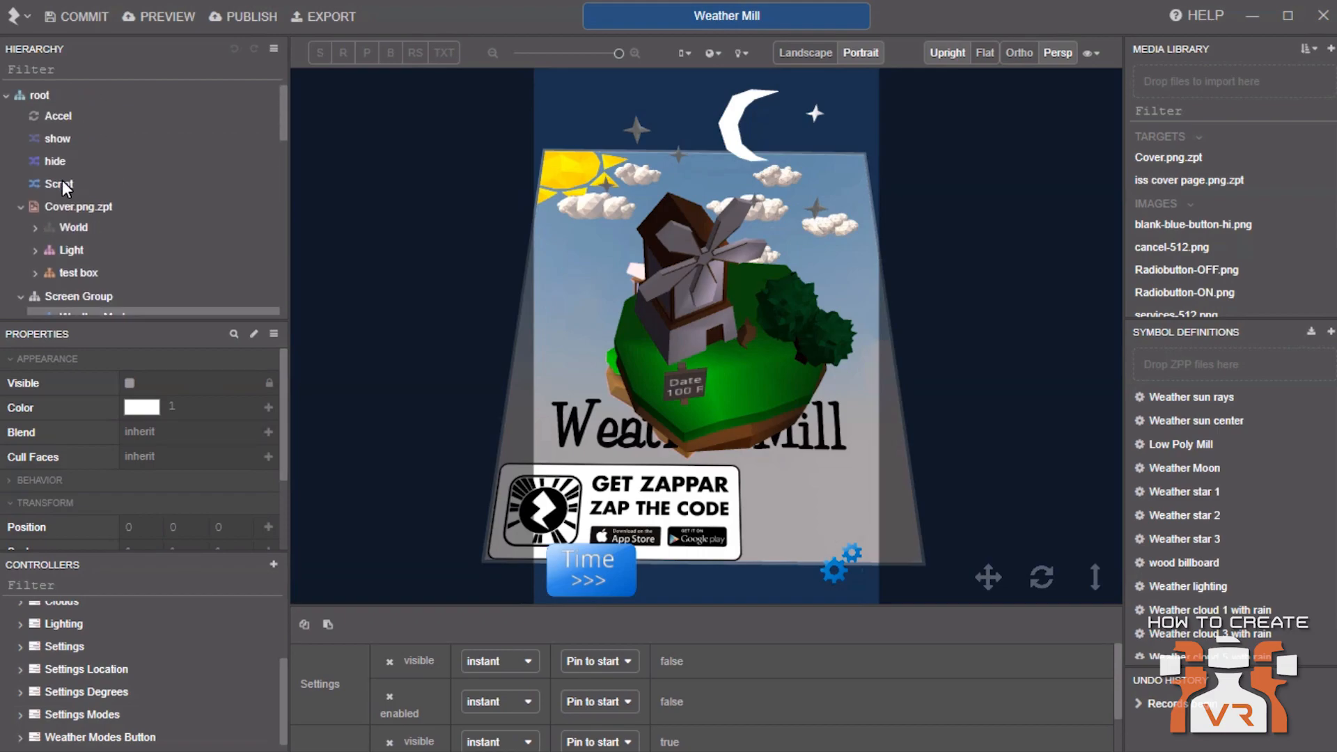
double_click(61, 181)
scroll(517, 319, "down", 6)
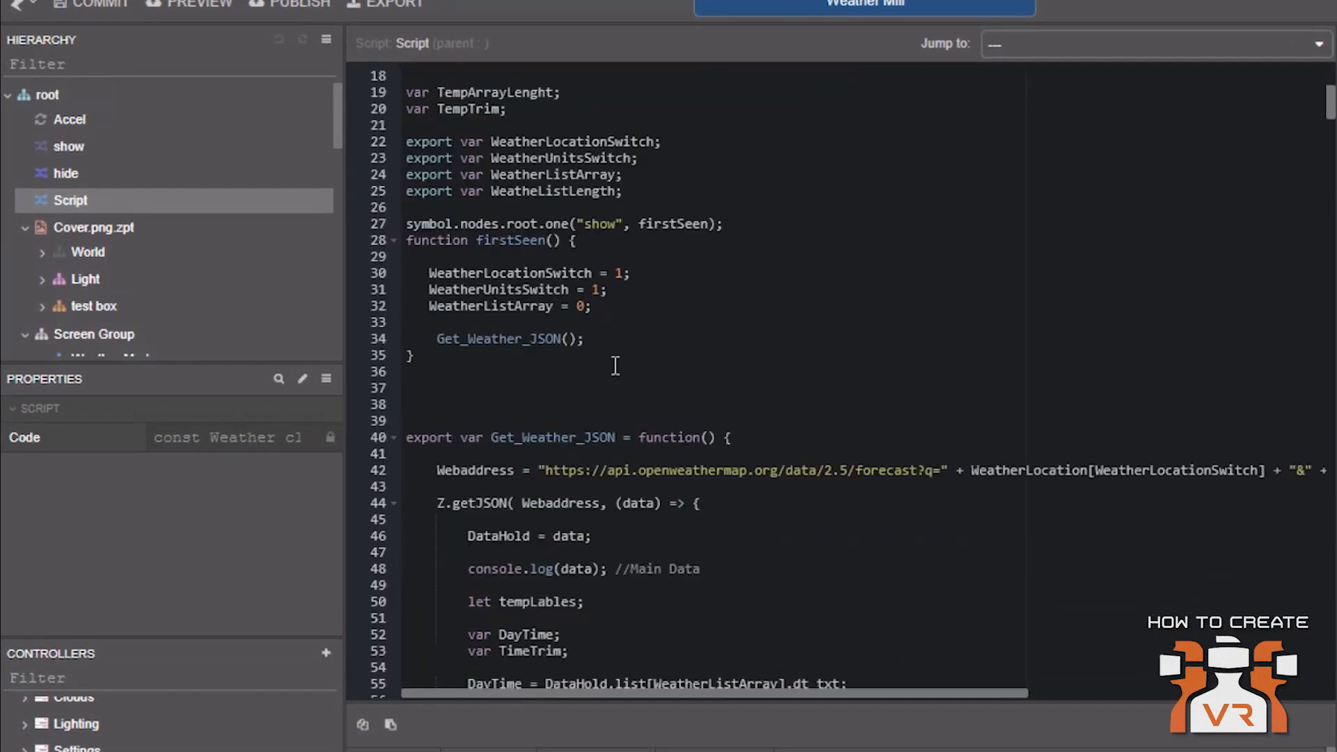
scroll(616, 369, "down", 1)
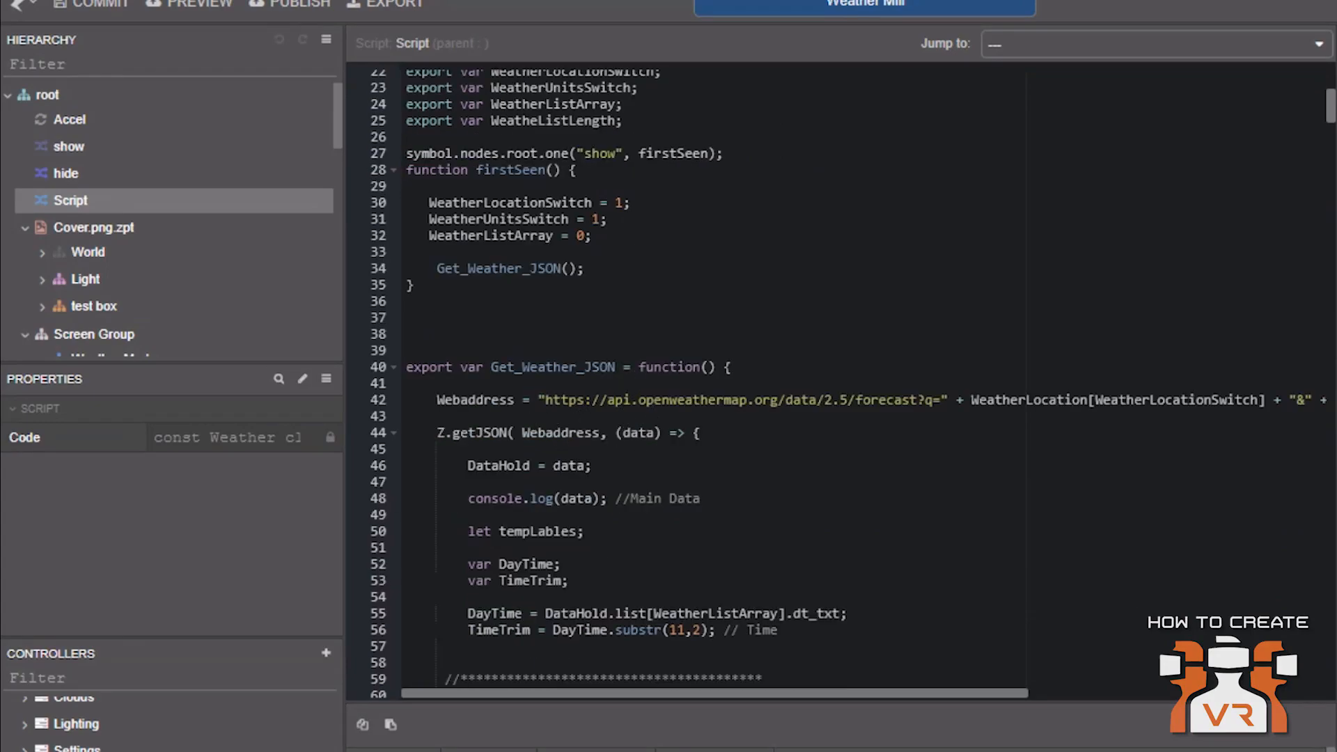
Examine the full Webaddress line that builds the OpenWeatherMap forecast request URL
left_click_drag(676, 400, 794, 402)
left_click(879, 413)
left_click_drag(932, 689, 1091, 690)
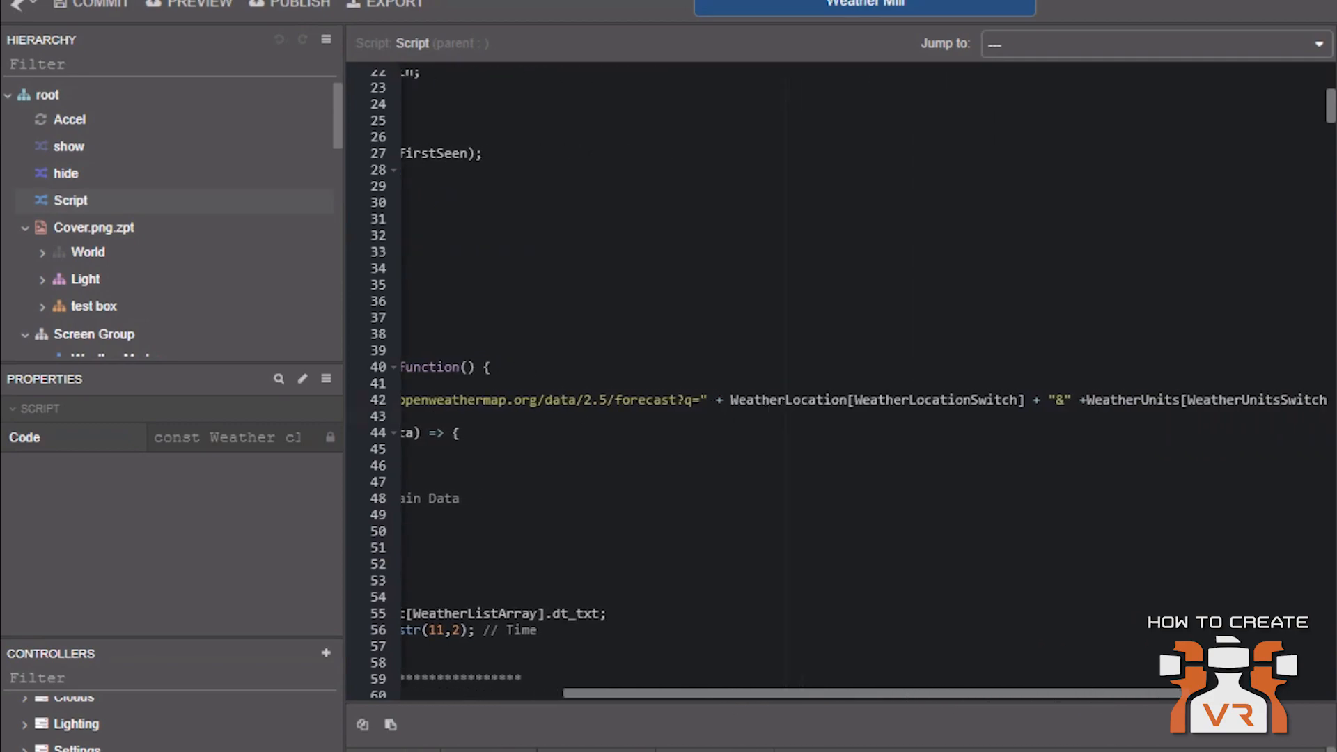
left_click_drag(691, 400, 1142, 341)
left_click(1092, 401)
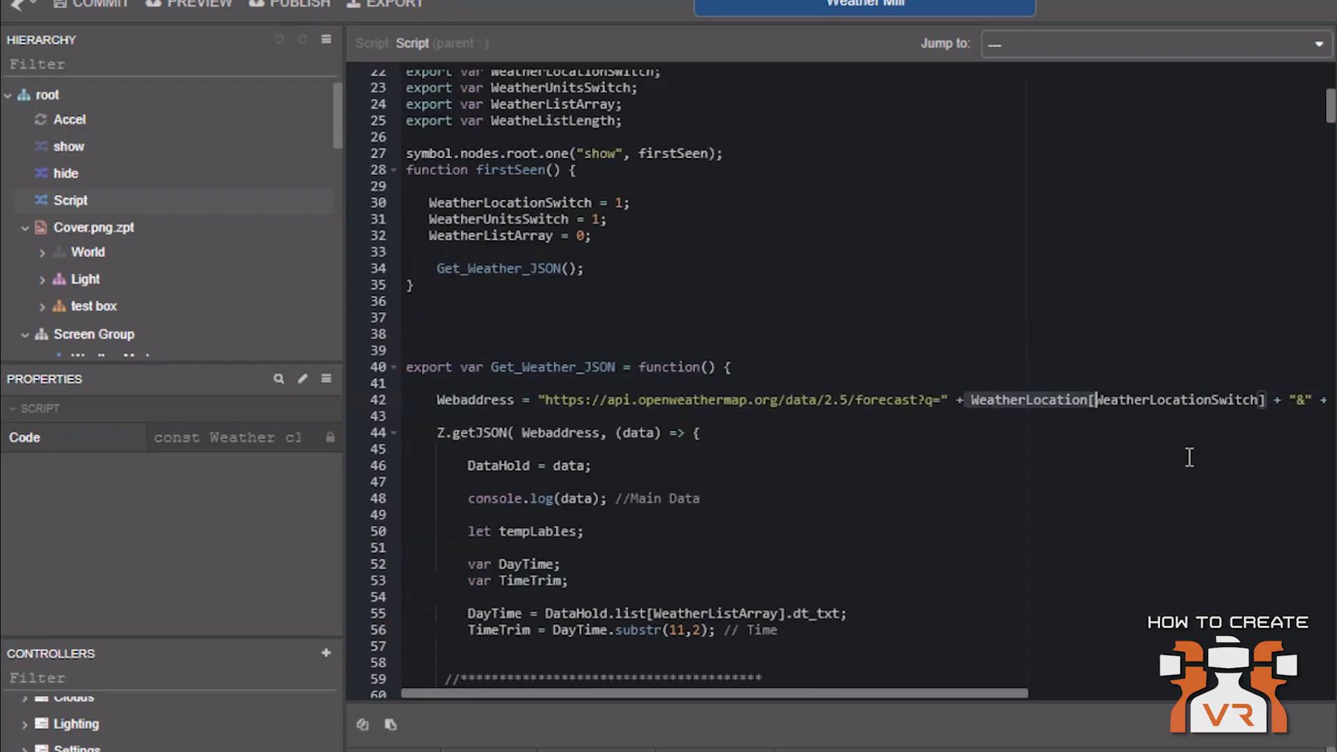
scroll(1110, 680, "right", 5)
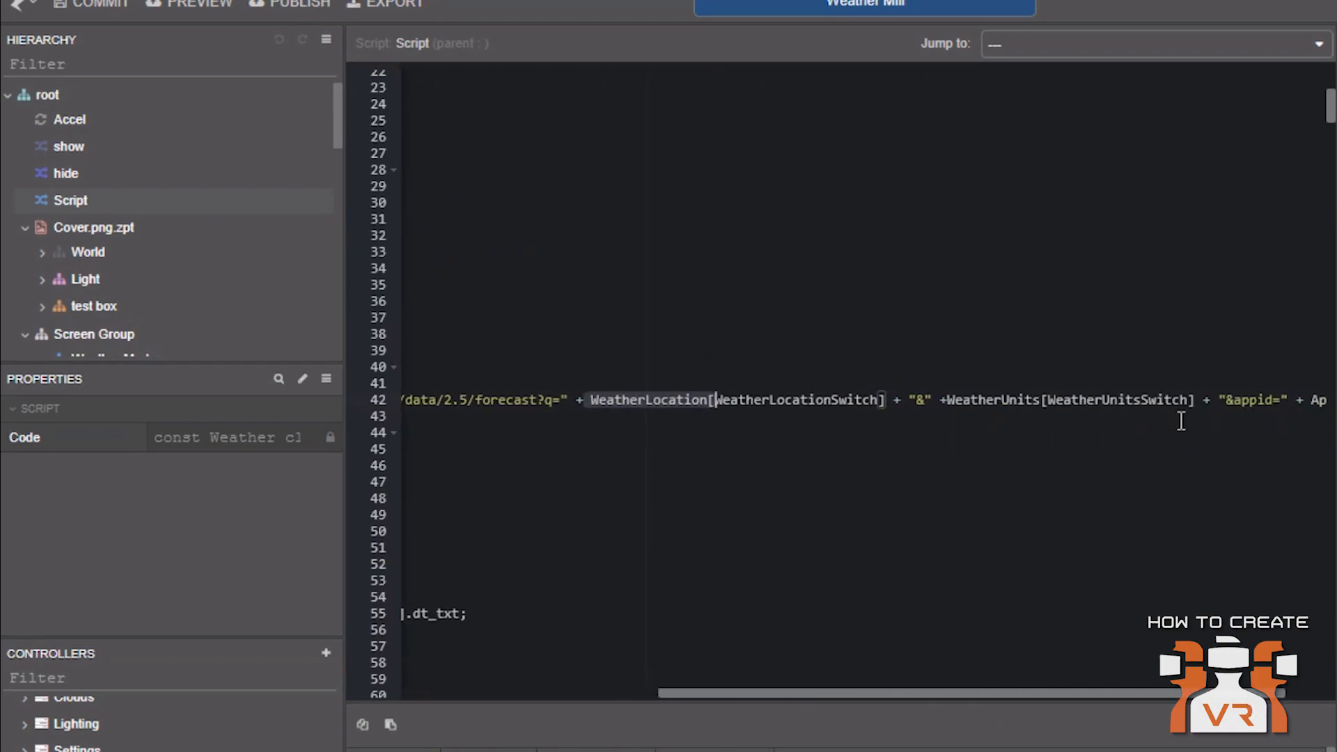
left_click(1095, 401)
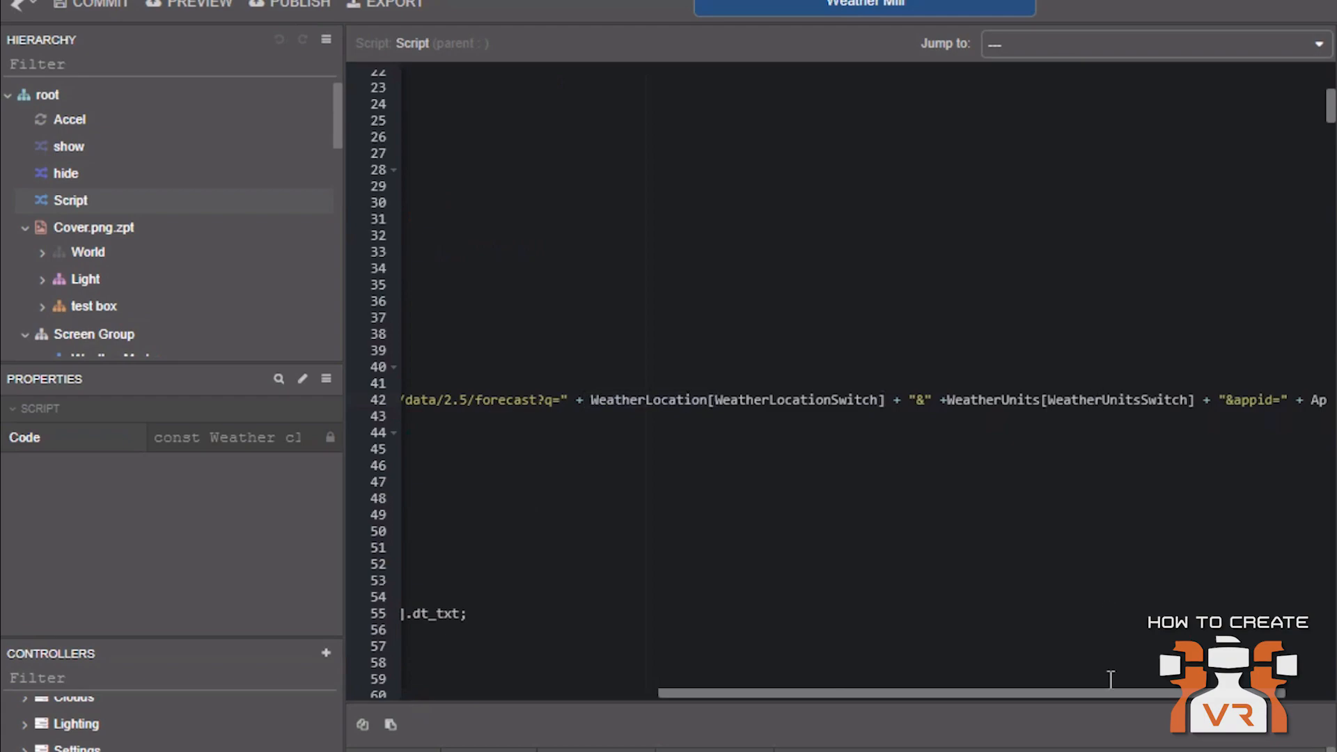
left_click_drag(1103, 694, 830, 694)
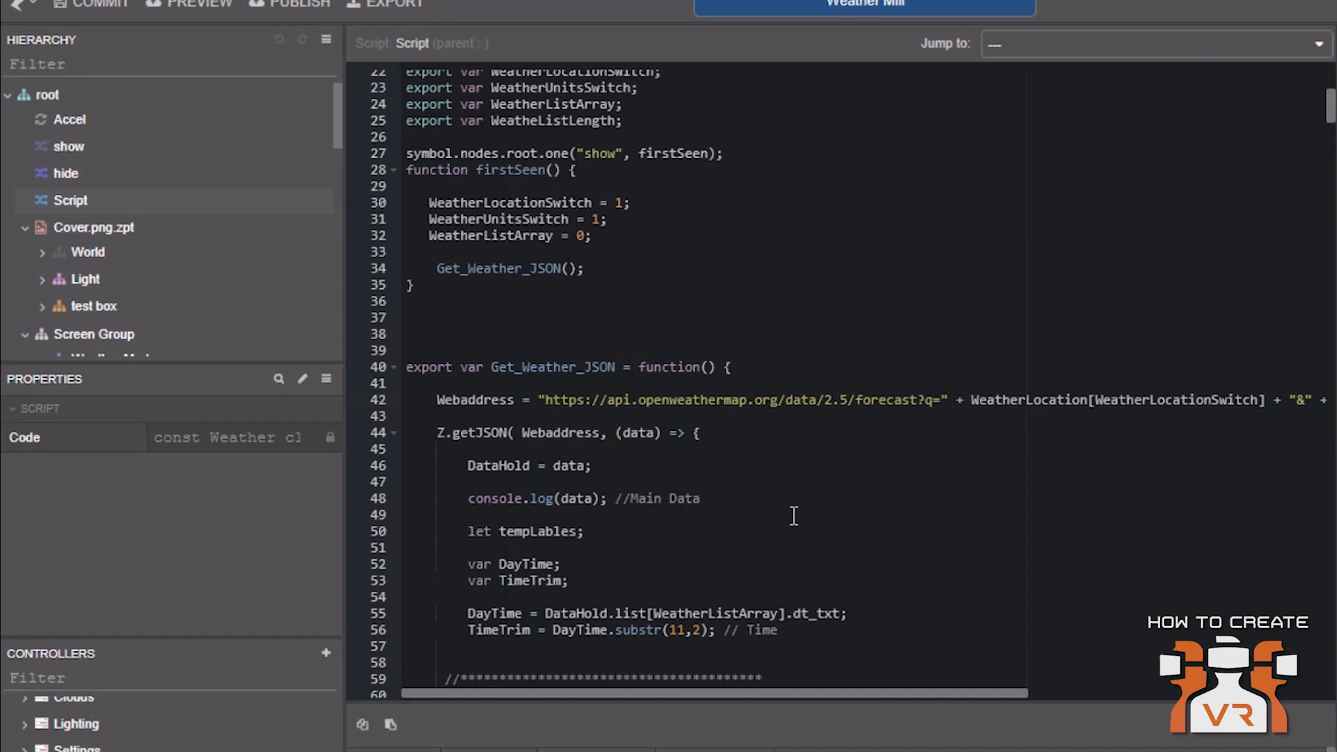
Review the script's variable declarations for the app ID key, weather units and locations
scroll(794, 516, "down", 3)
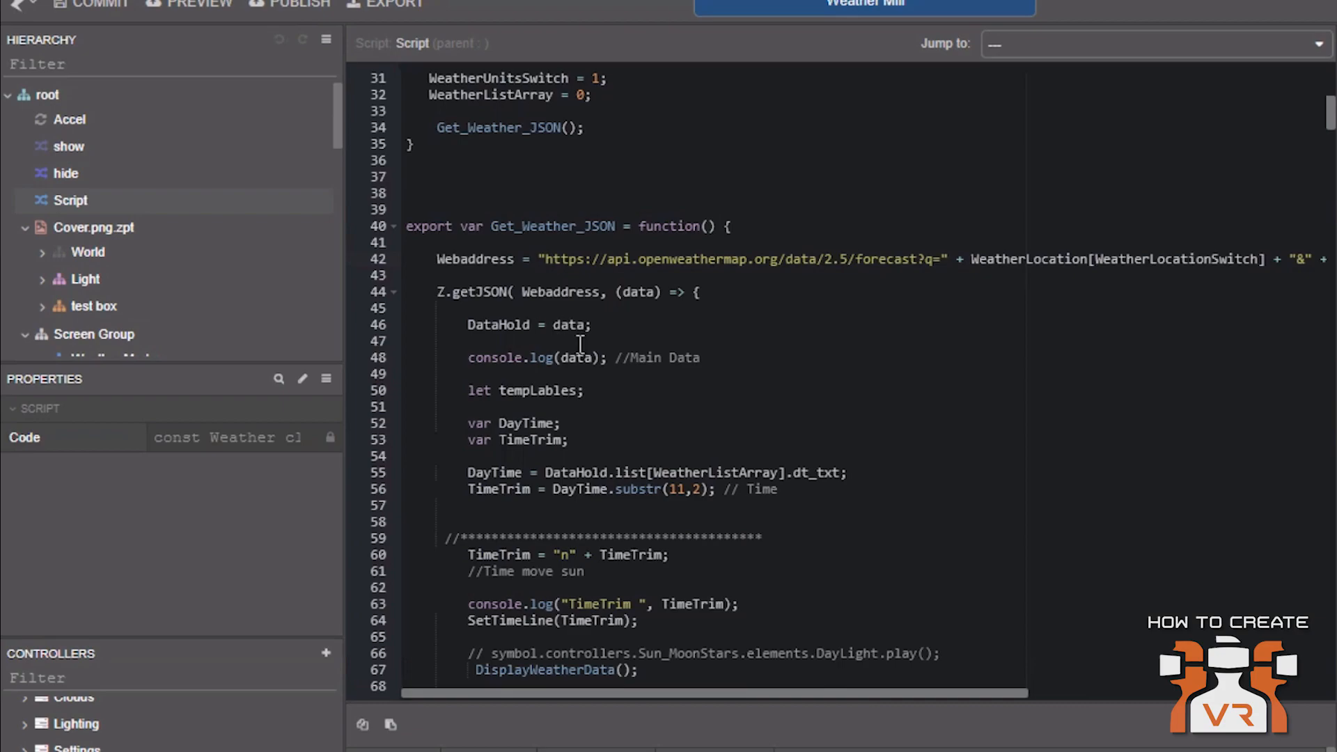
scroll(705, 341, "up", 10)
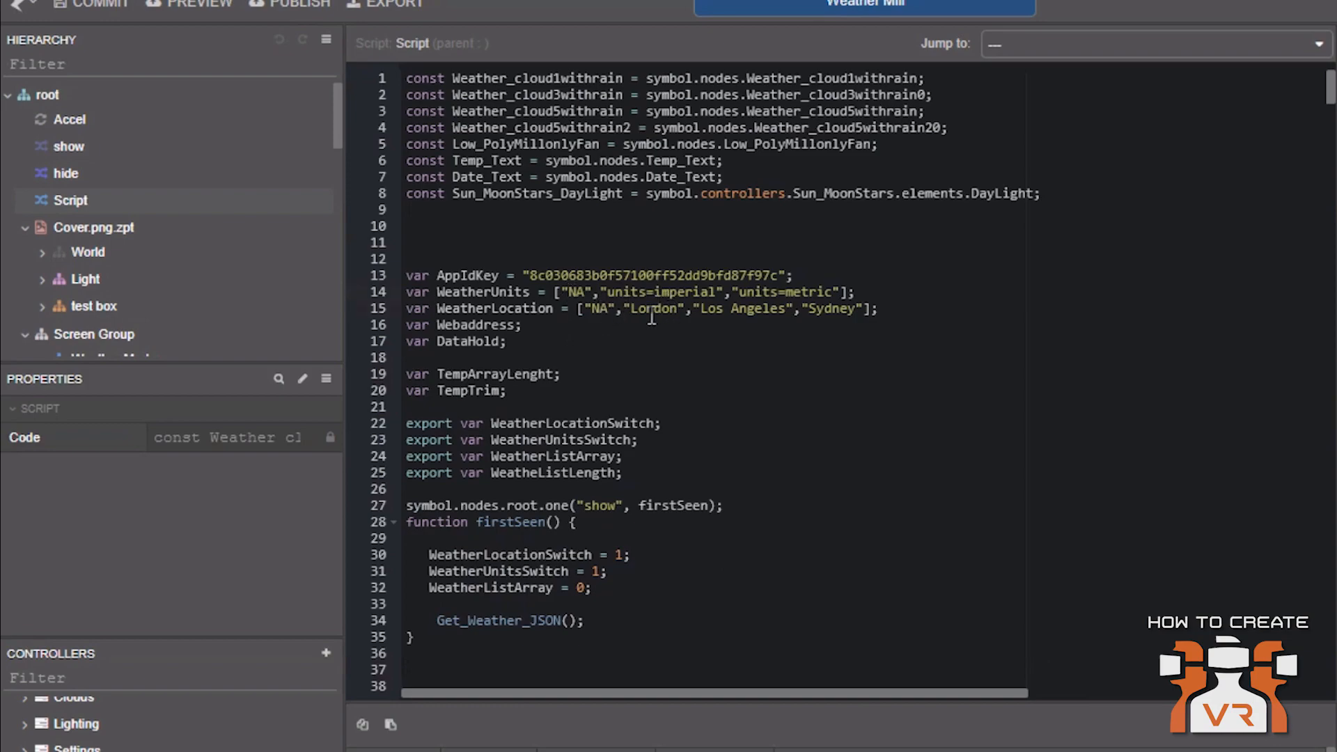
left_click(648, 292)
scroll(792, 420, "down", 1)
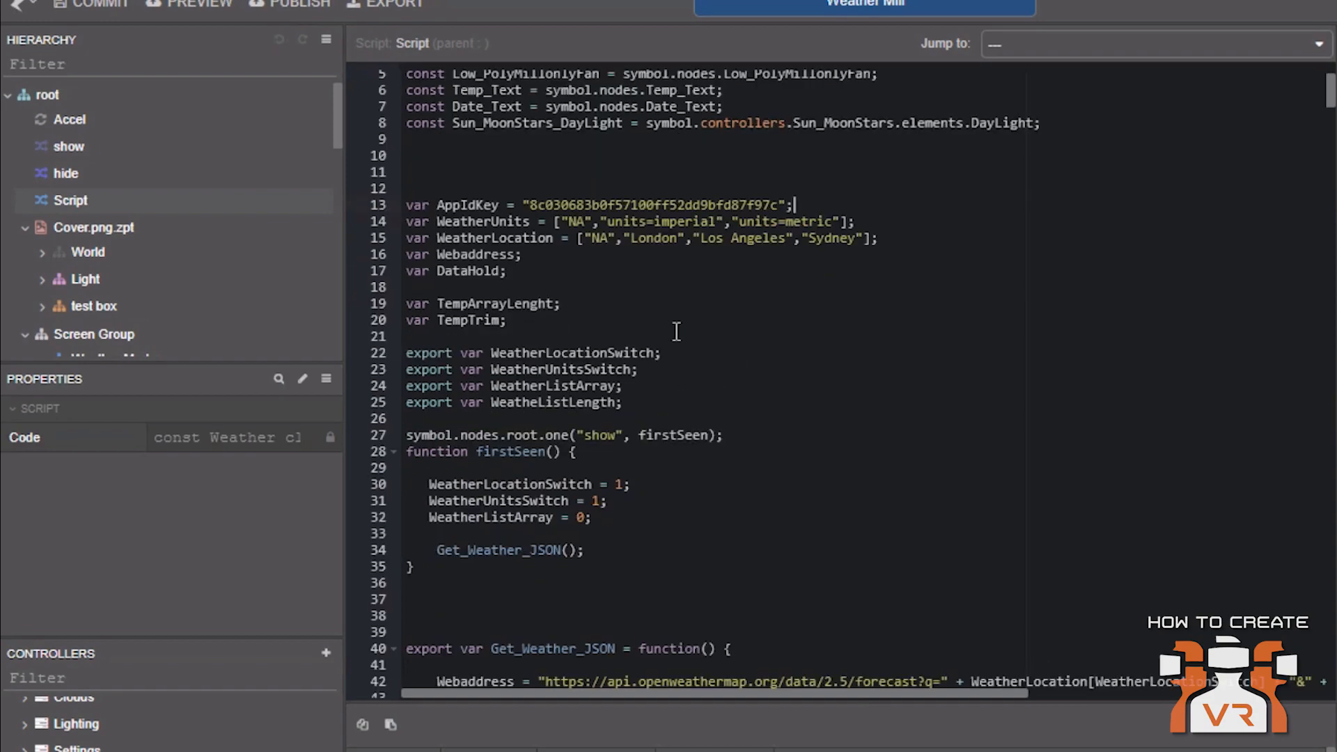
scroll(675, 336, "down", 1)
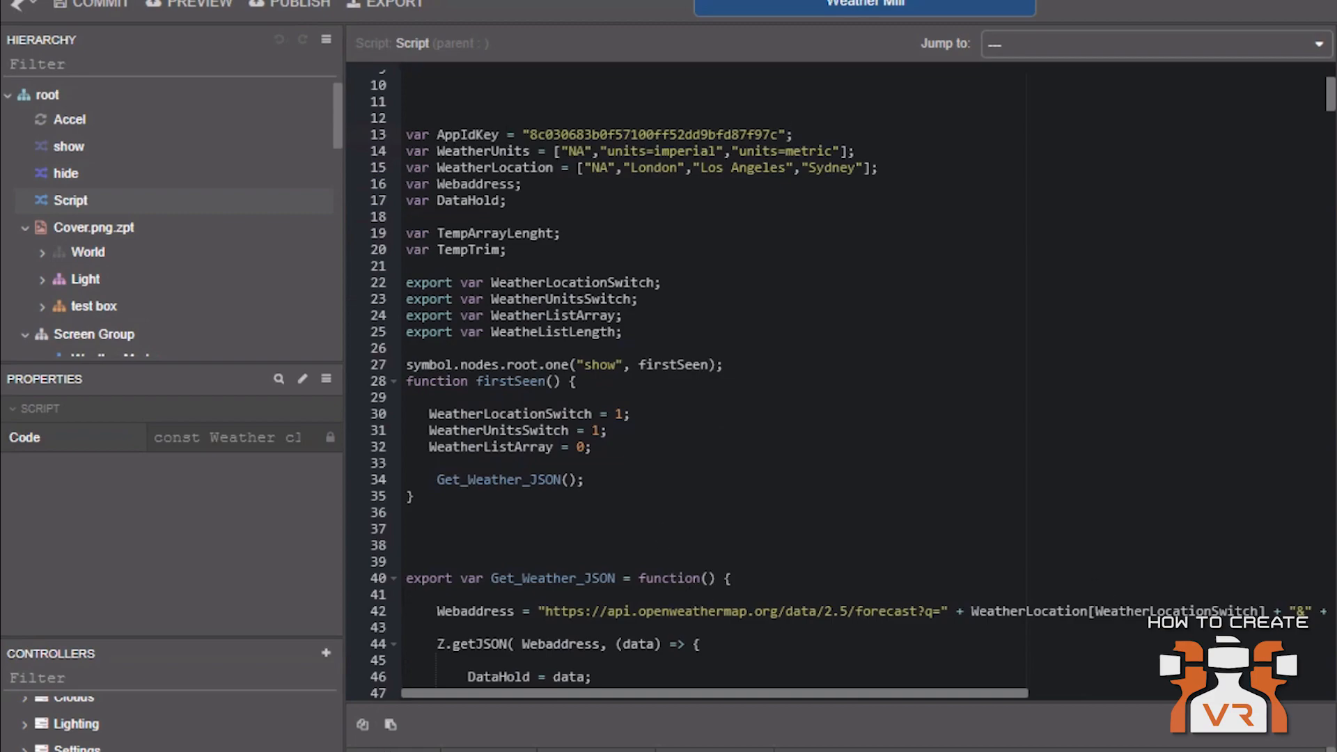
Select the Button Location -Off 0 node in the Settings group and inspect its tap action activating the Settings Location state
left_click(25, 748)
scroll(124, 280, "down", 5)
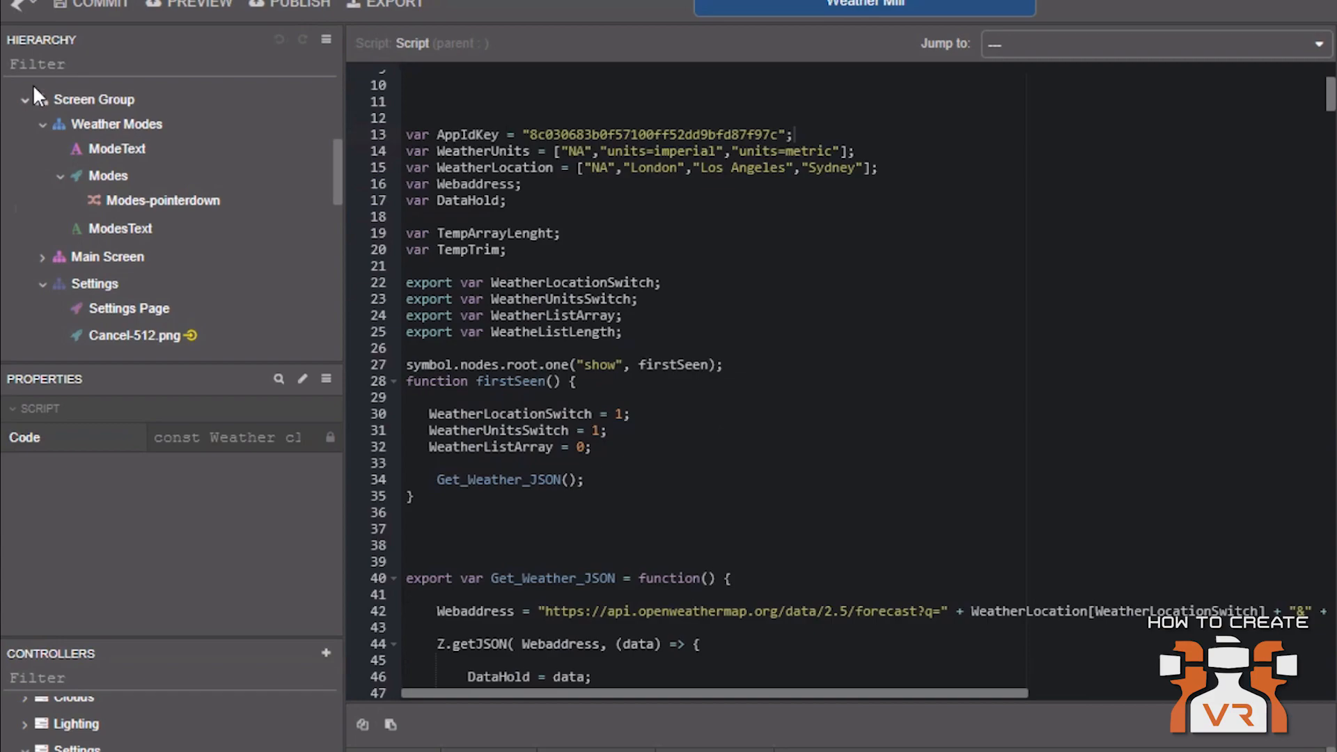
scroll(27, 126, "up", 5)
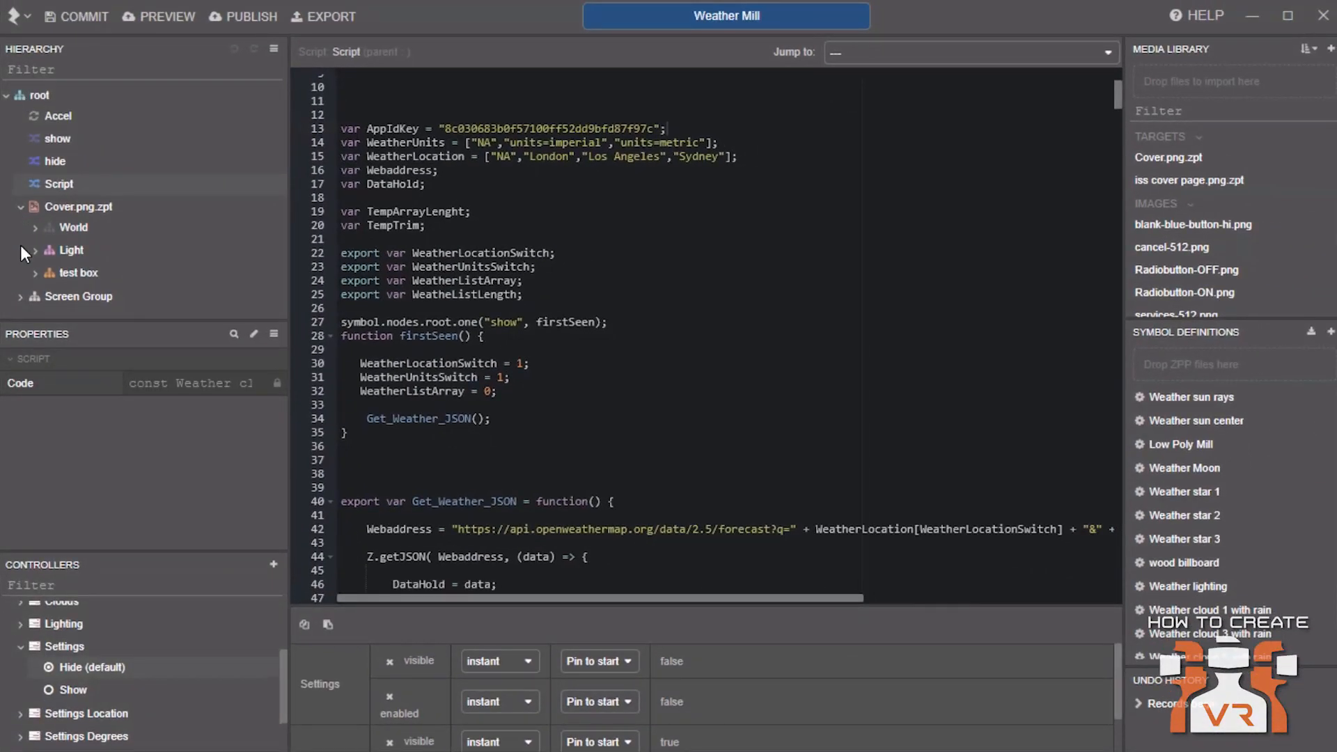
left_click(20, 296)
scroll(82, 286, "down", 5)
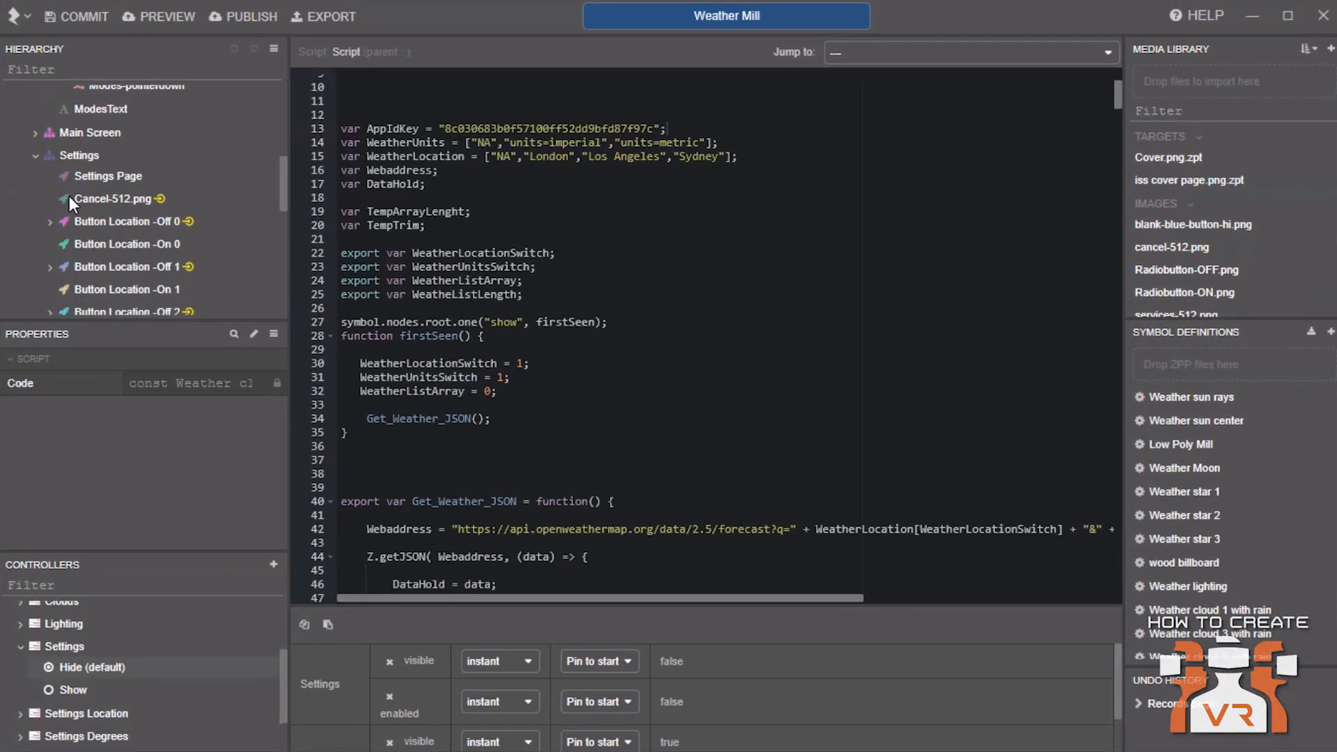
left_click(106, 220)
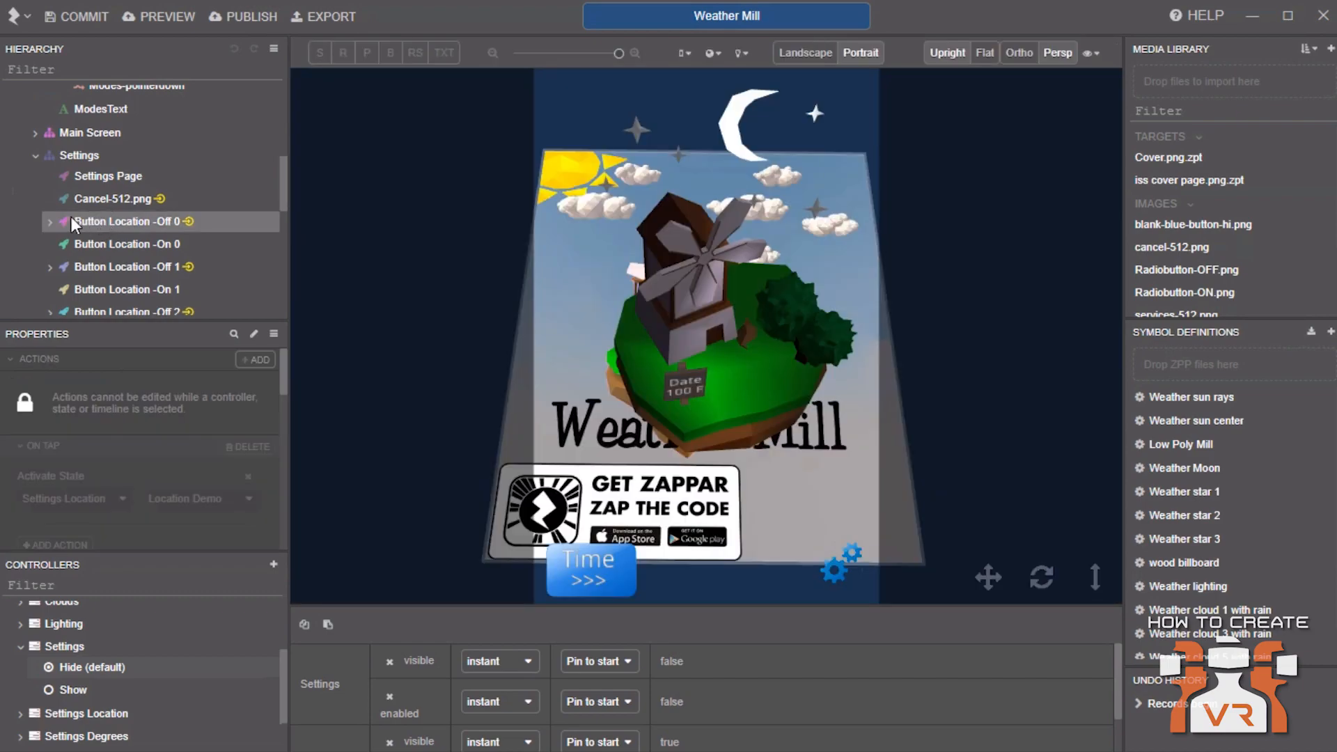
left_click(73, 667)
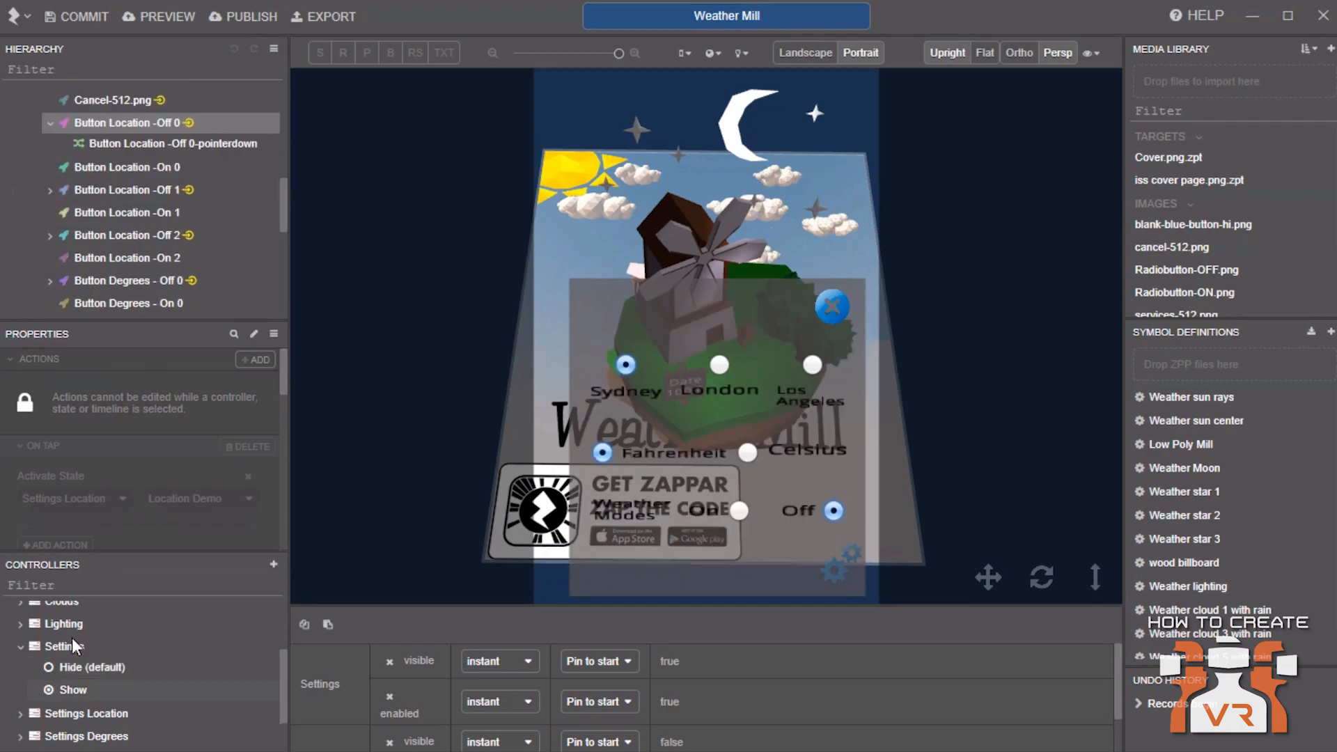
scroll(71, 638, "up", 2)
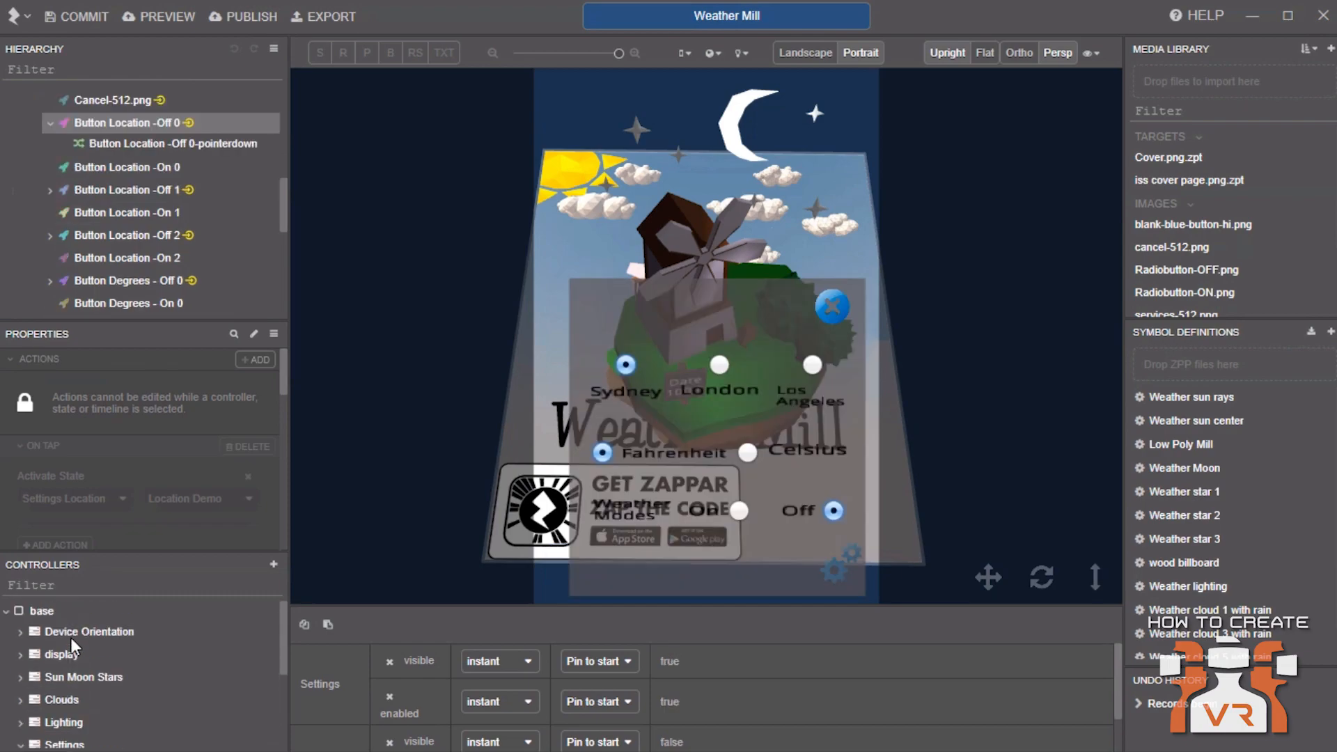
left_click(43, 609)
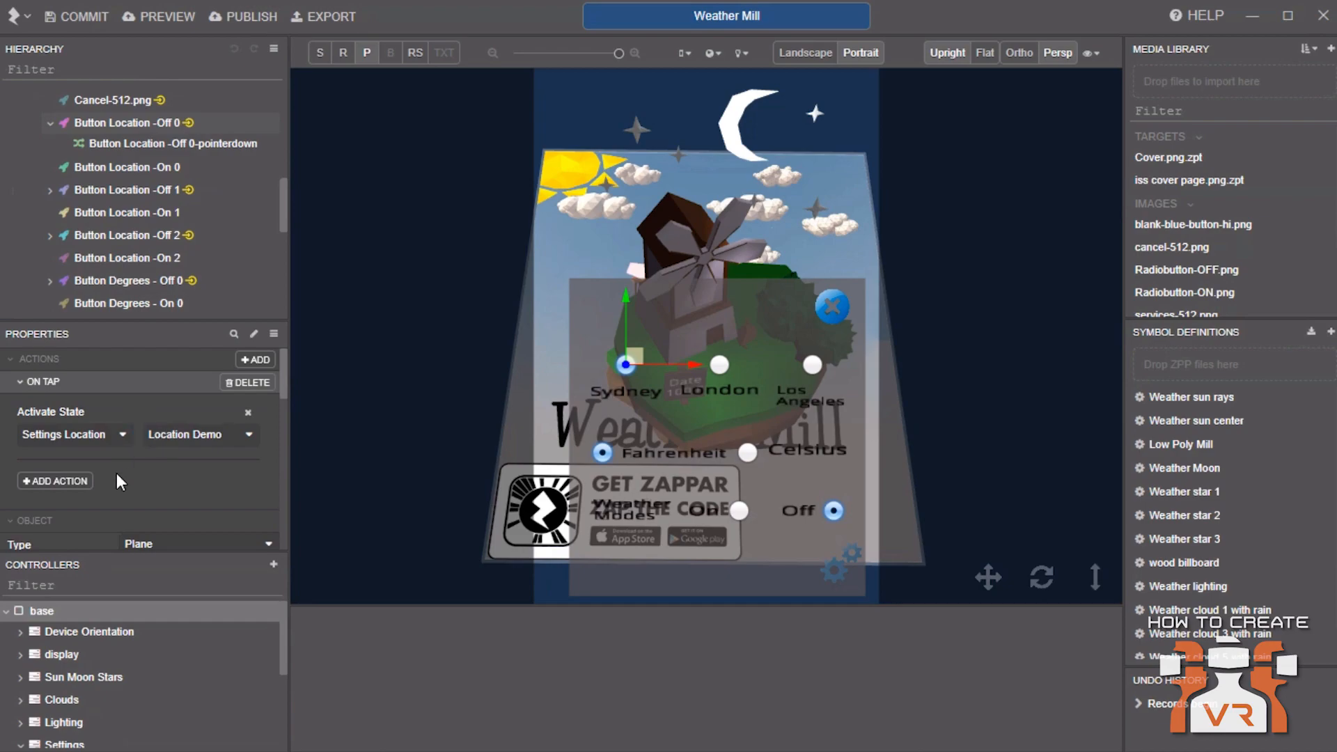
left_click(35, 454)
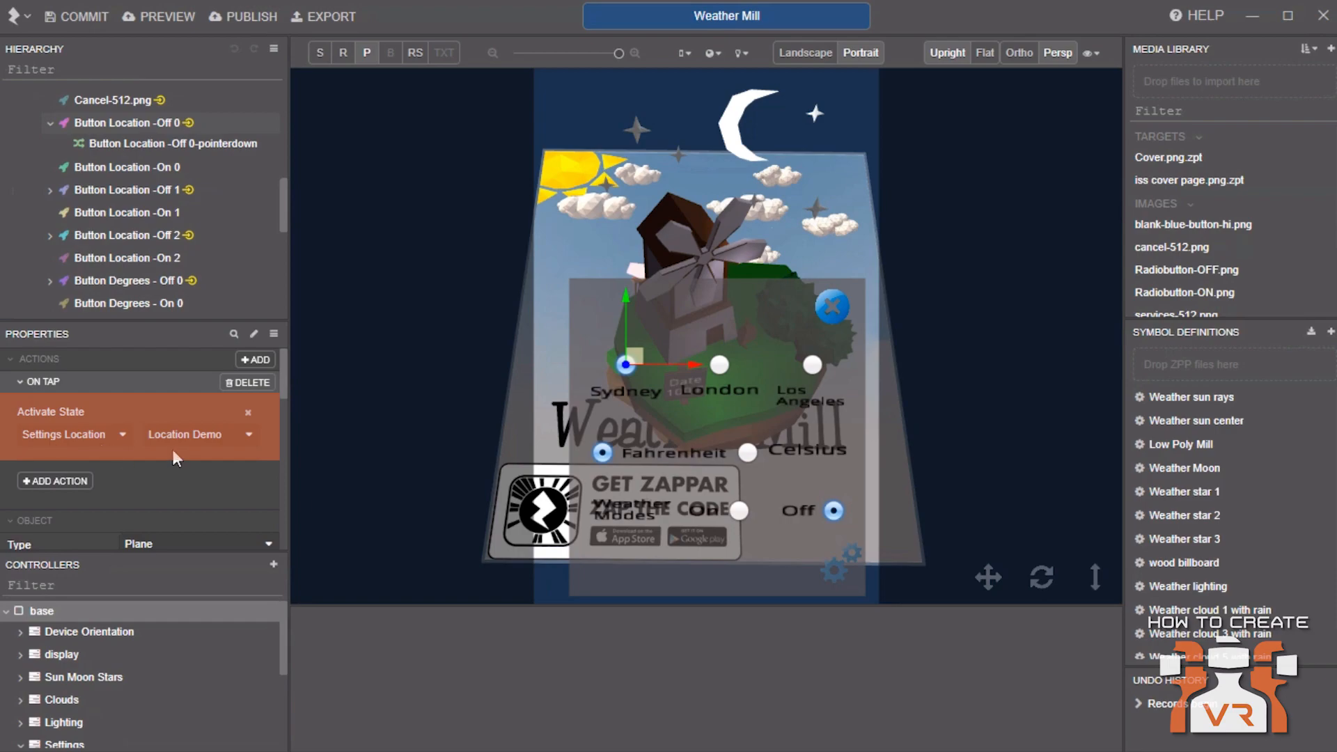
Expand the Settings Location controller and preview its Location Demo (default) state
scroll(135, 669, "down", 1)
scroll(135, 669, "down", 3)
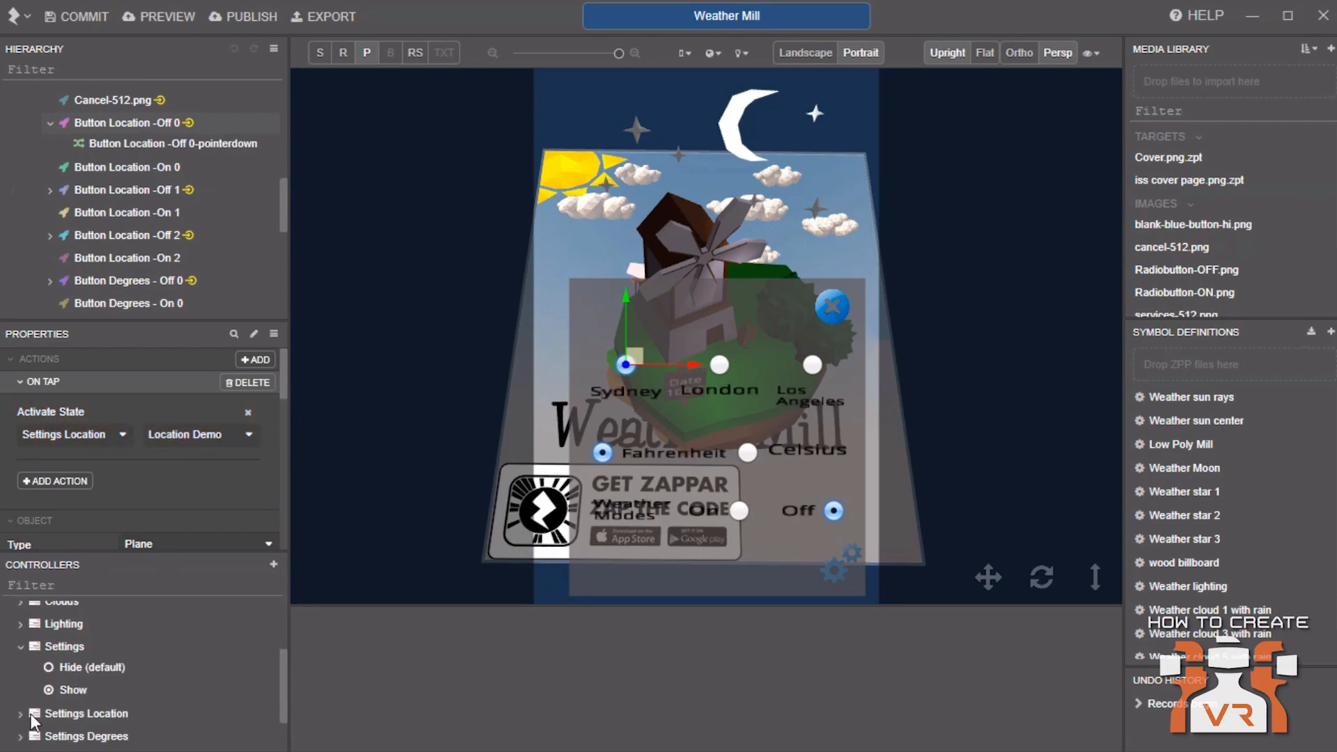
left_click(19, 713)
scroll(148, 637, "down", 3)
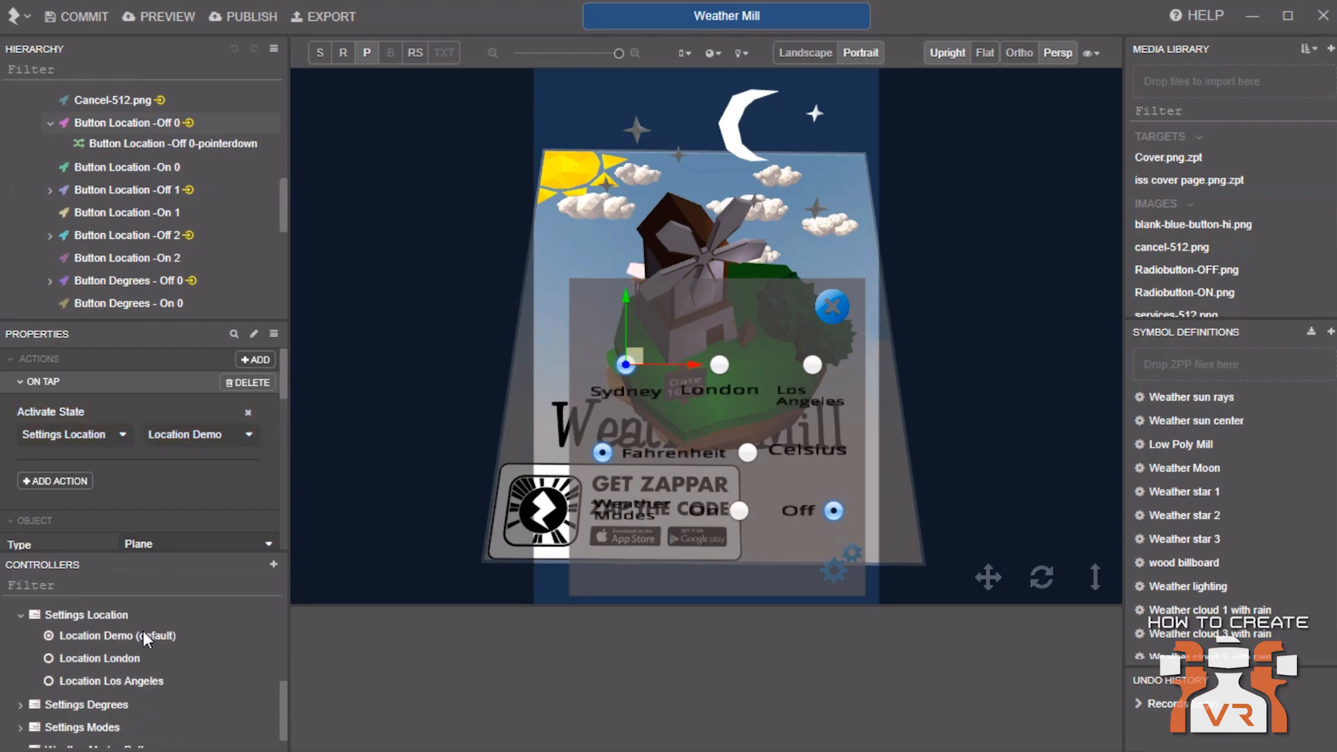
left_click(143, 634)
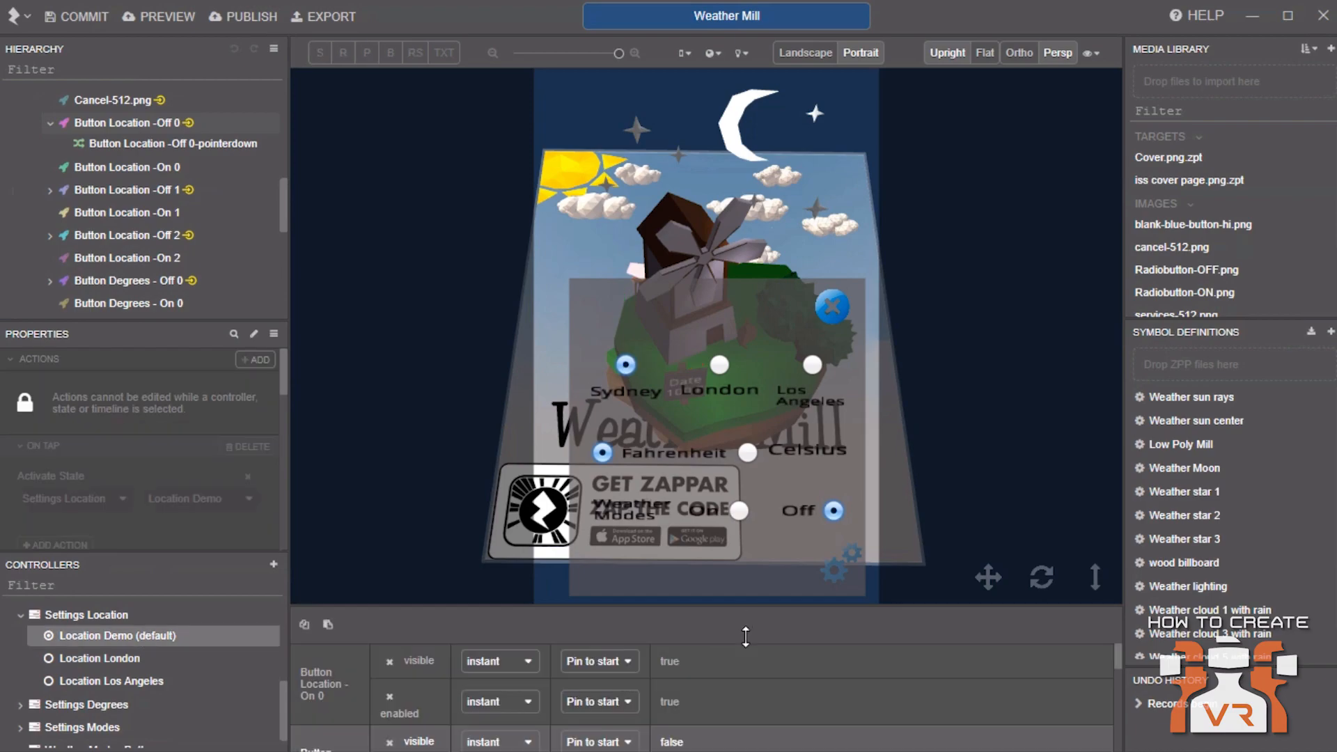
scroll(393, 666, "down", 5)
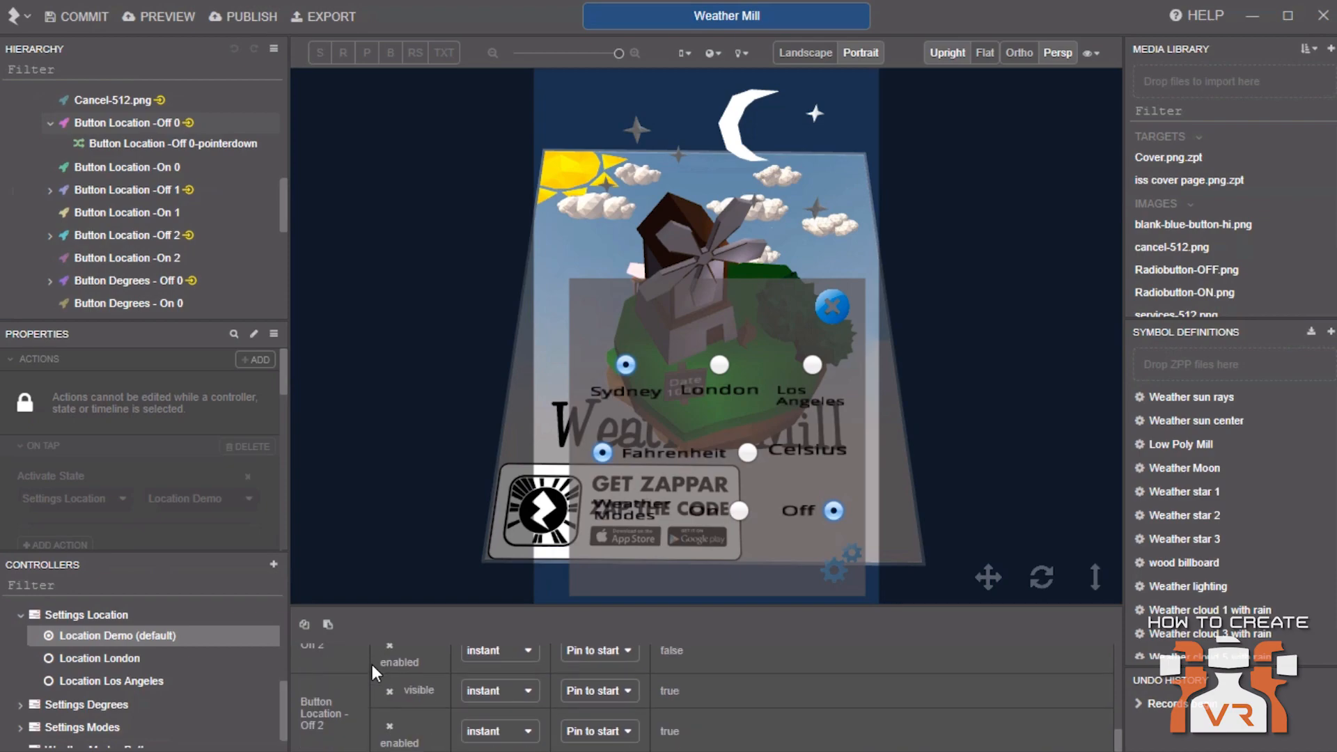
scroll(372, 665, "up", 4)
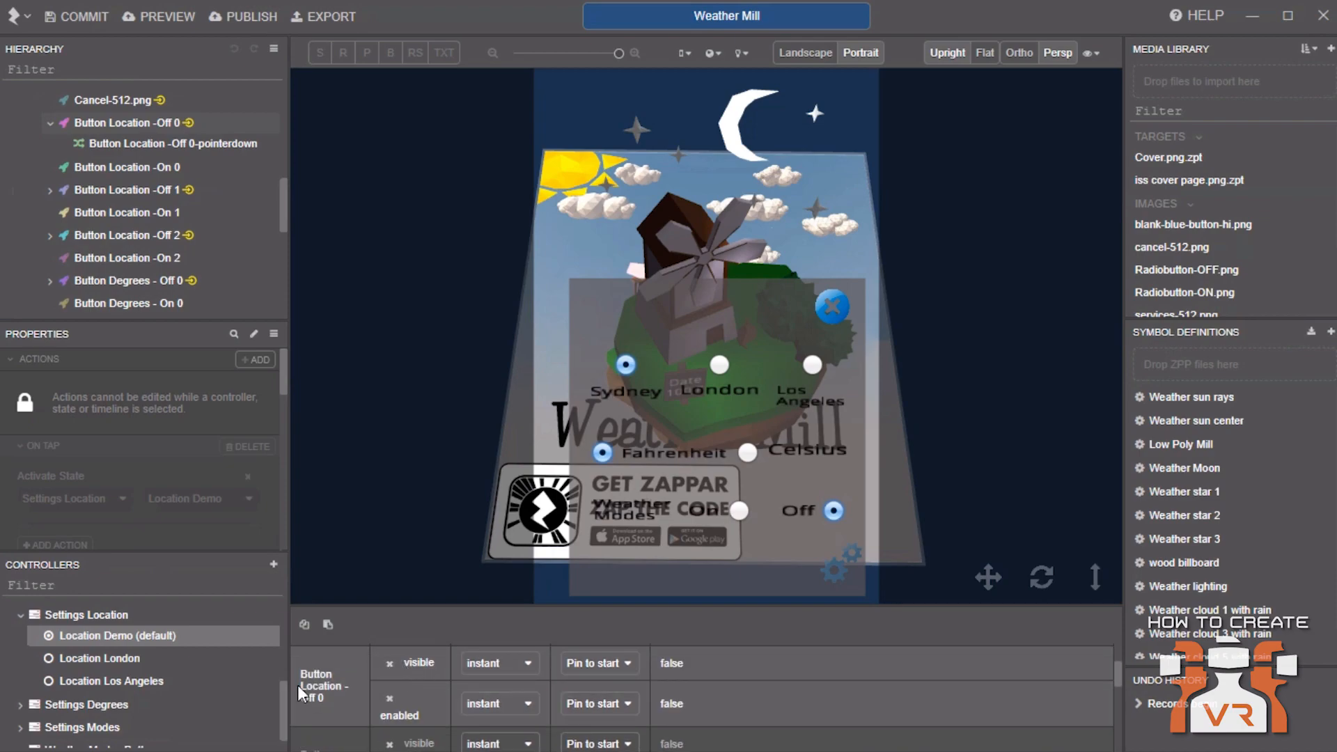
Open the Button Location -Off 0-pointerdown script to examine how it sets the location switch and fetches weather
double_click(234, 143)
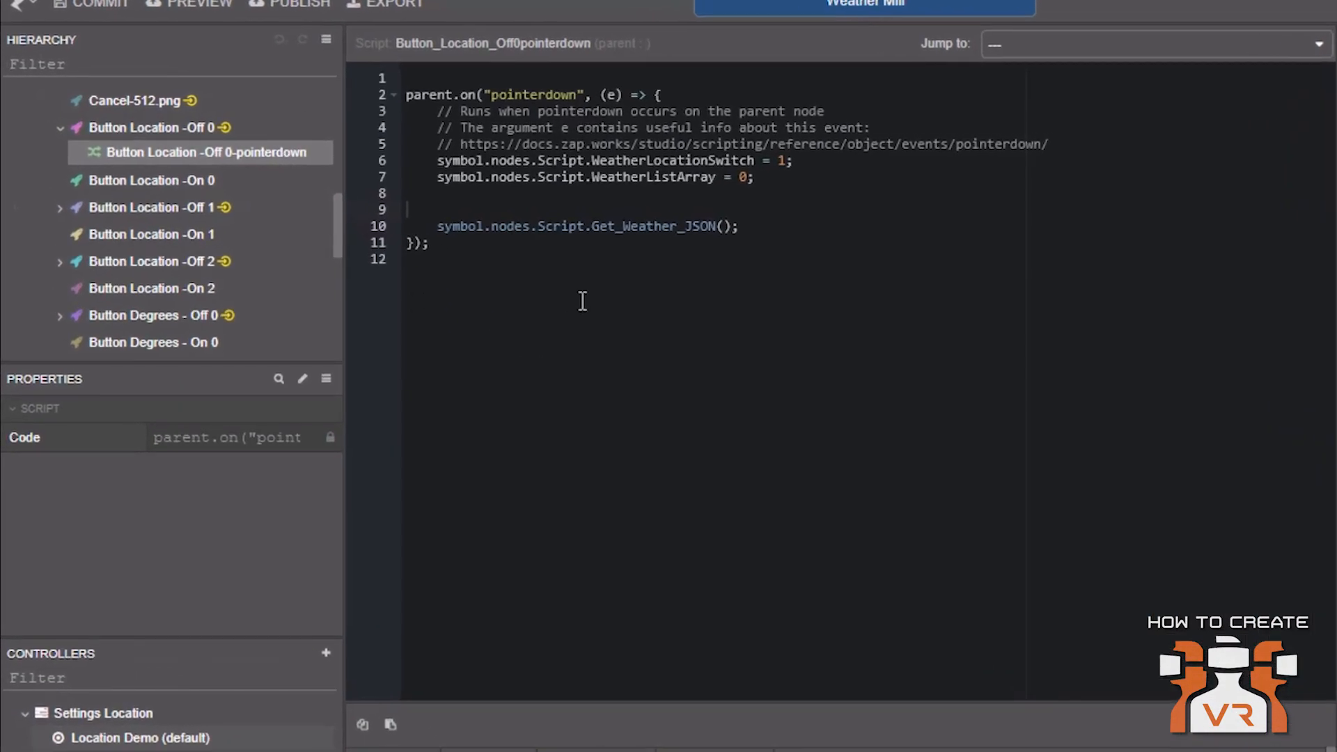
left_click(486, 161)
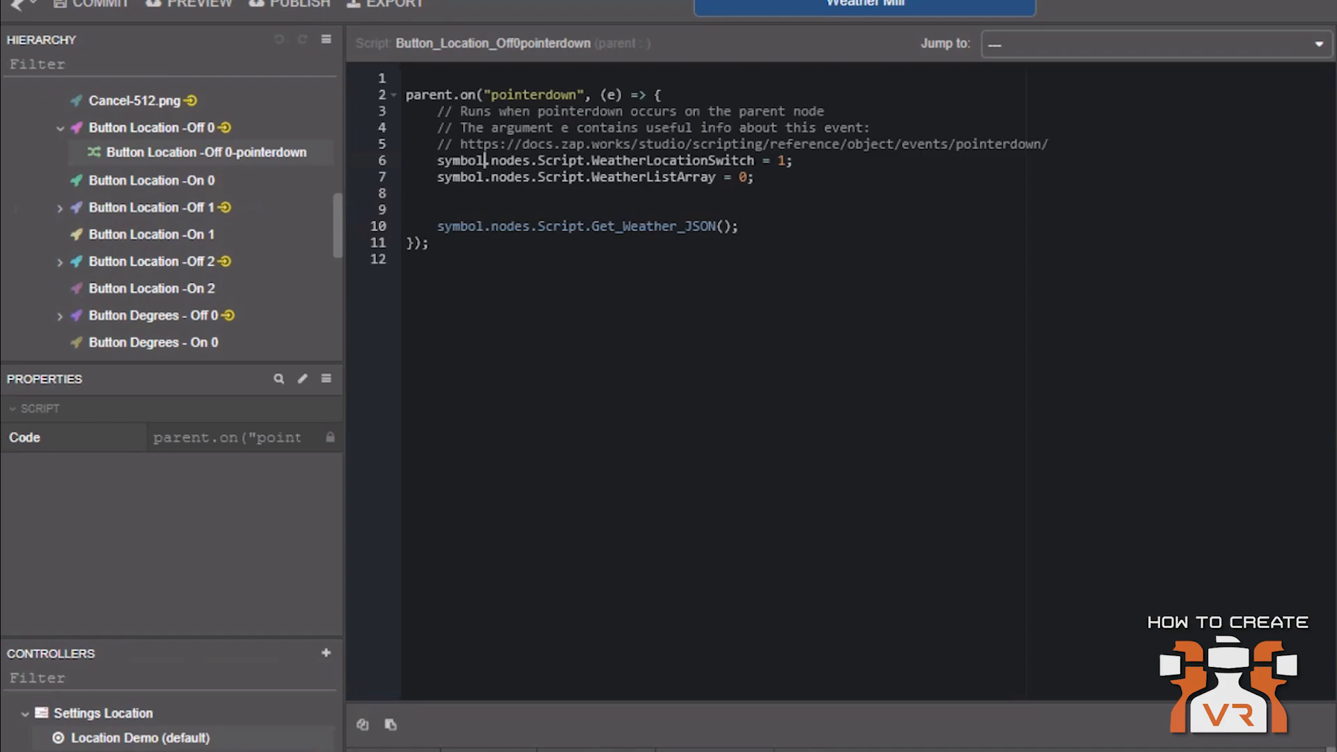
scroll(131, 193, "up", 5)
scroll(118, 195, "up", 2)
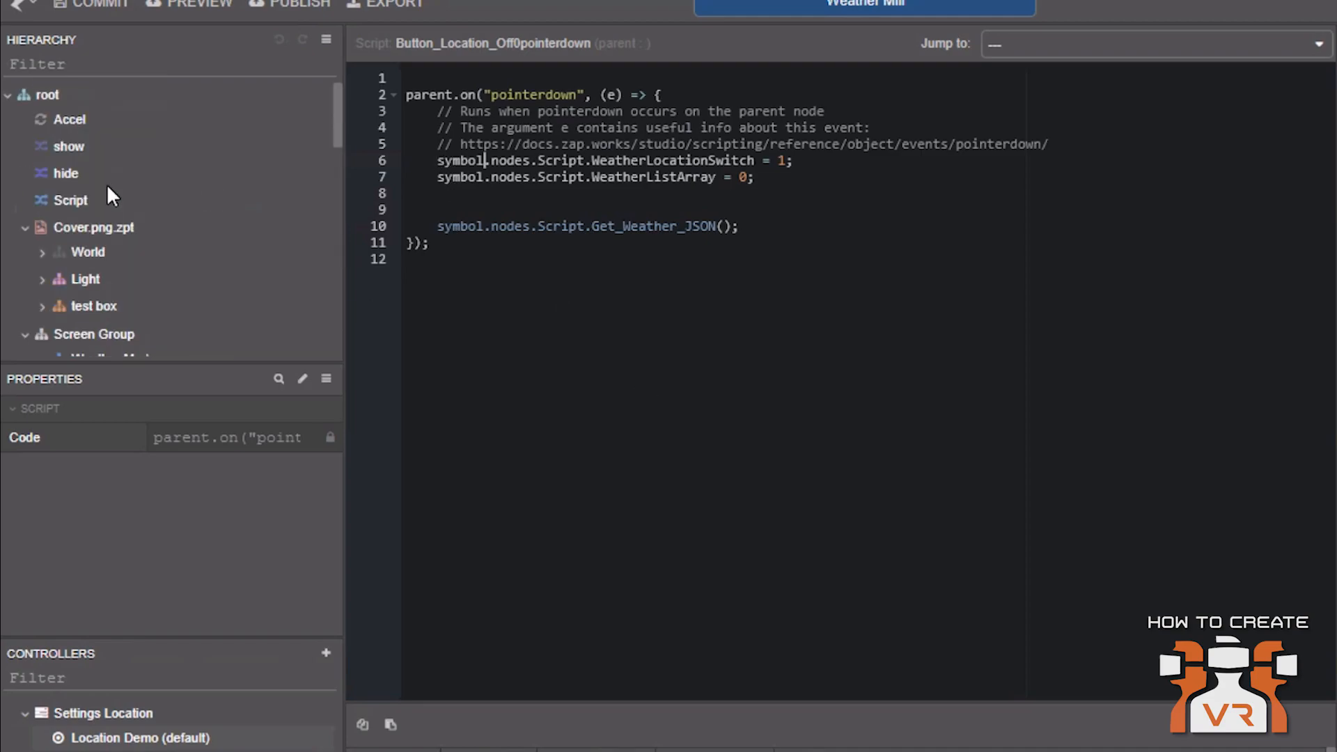
Open the root Script and highlight its four exported variable declarations
left_click(79, 196)
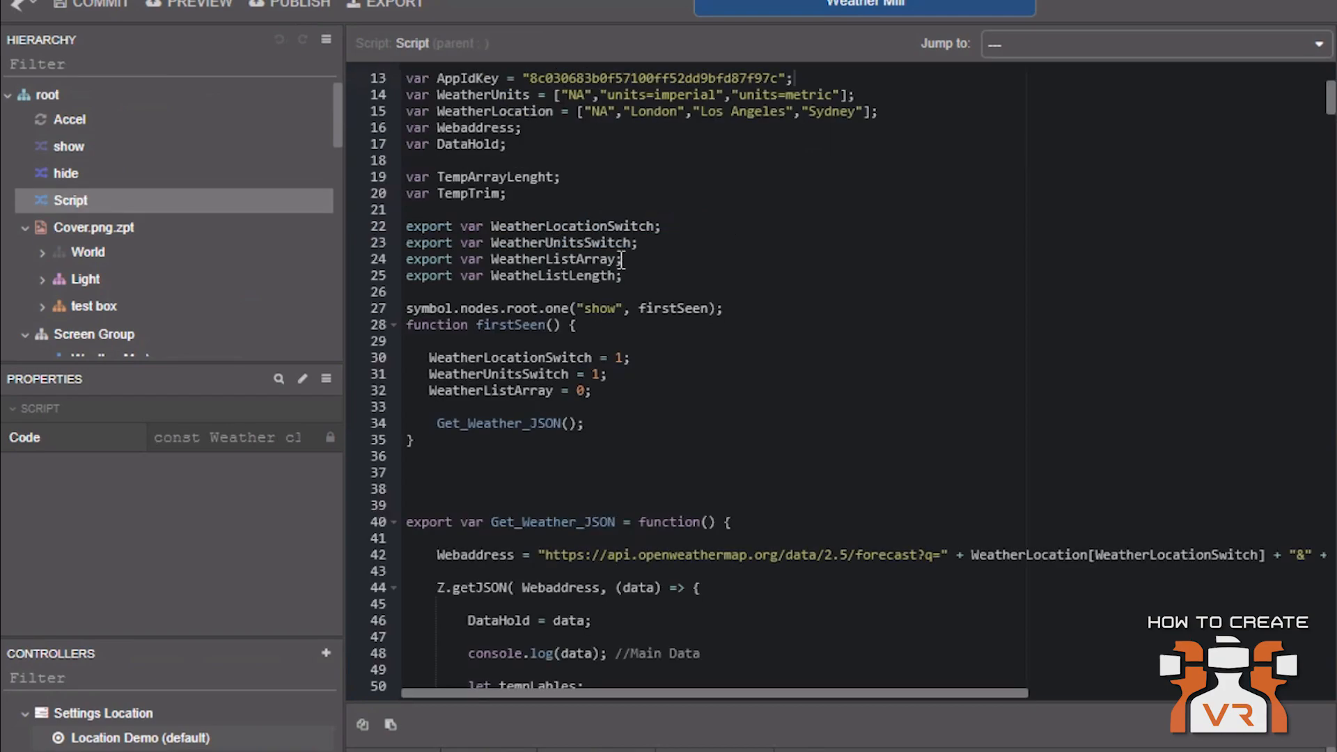
left_click_drag(622, 276, 407, 225)
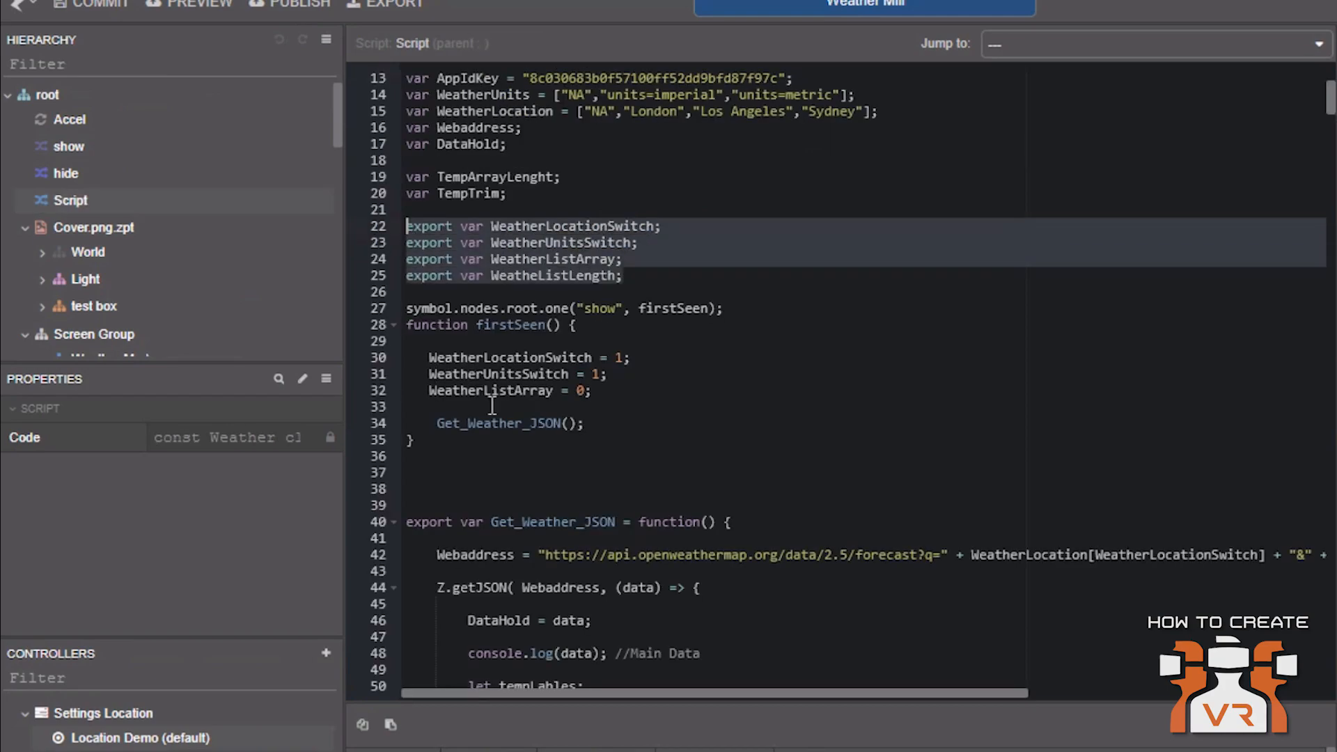
scroll(106, 289, "down", 12)
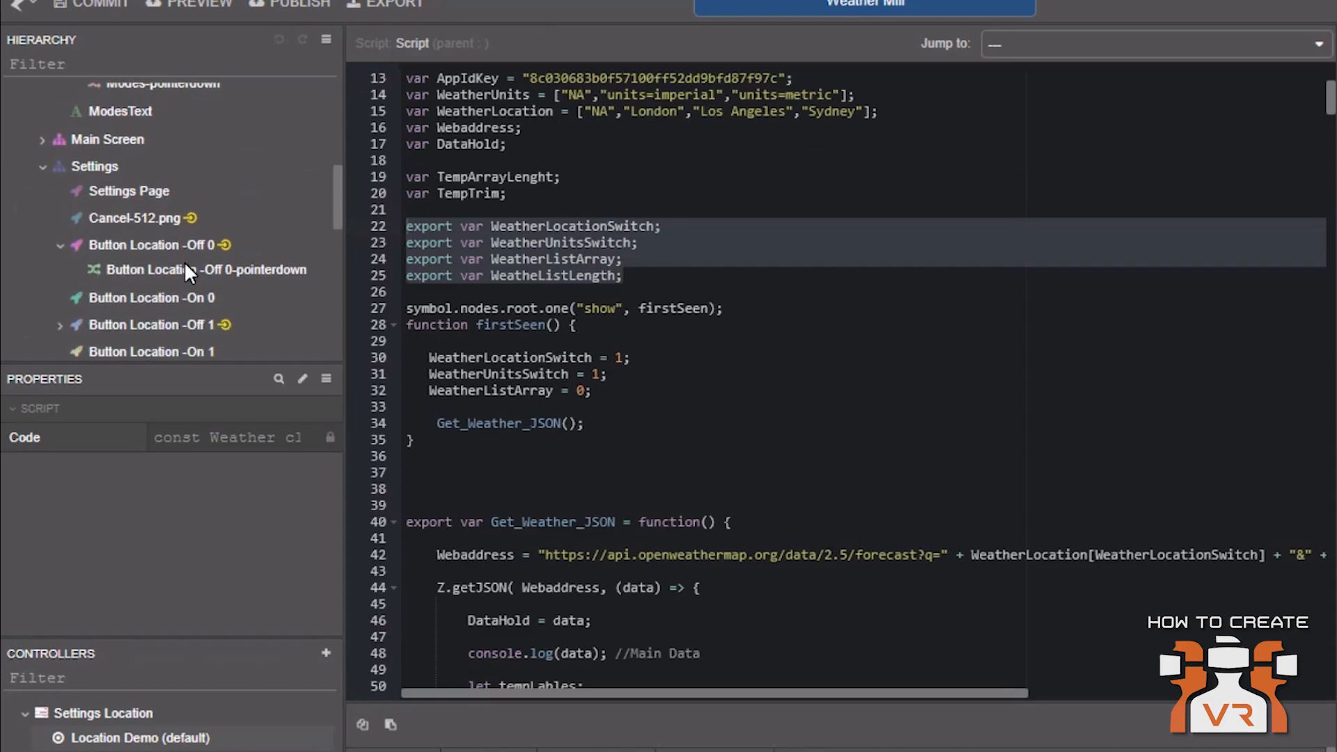
Return to the pointerdown script and highlight its Get_Weather_JSON call
left_click(129, 273)
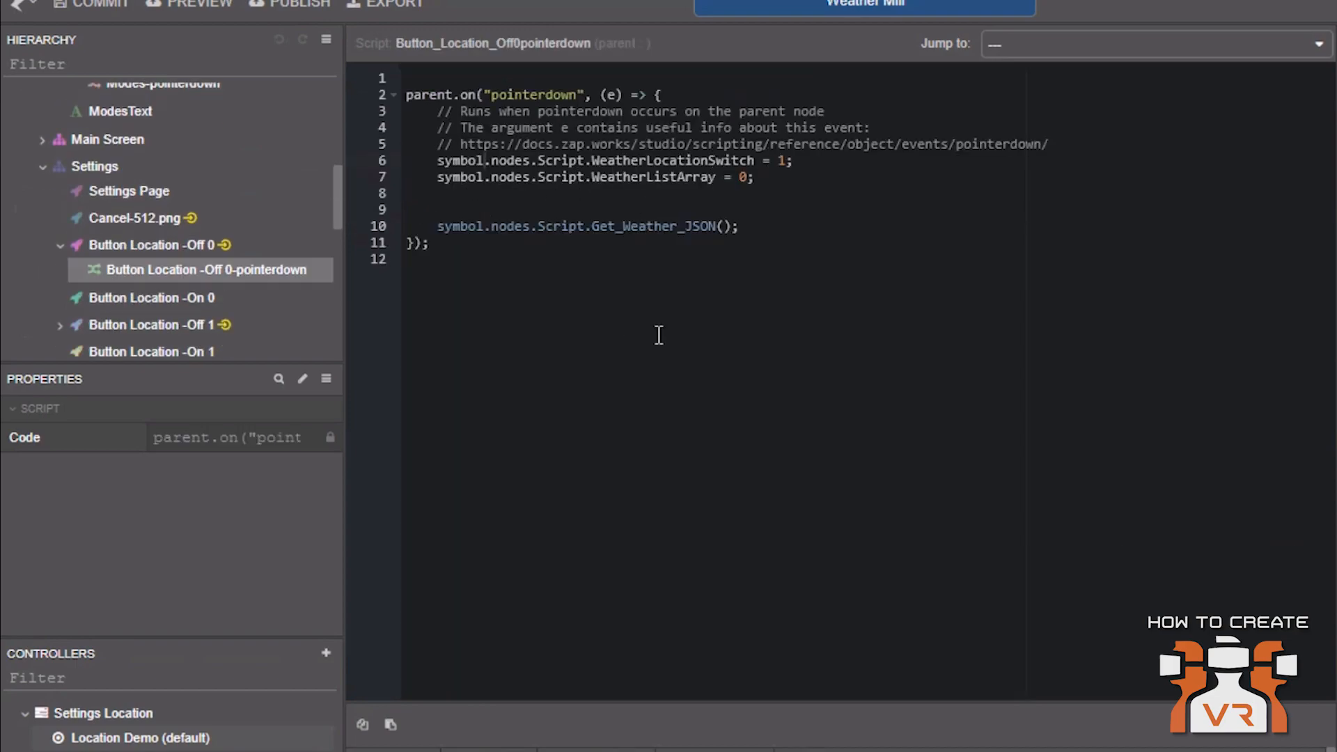
left_click(679, 176)
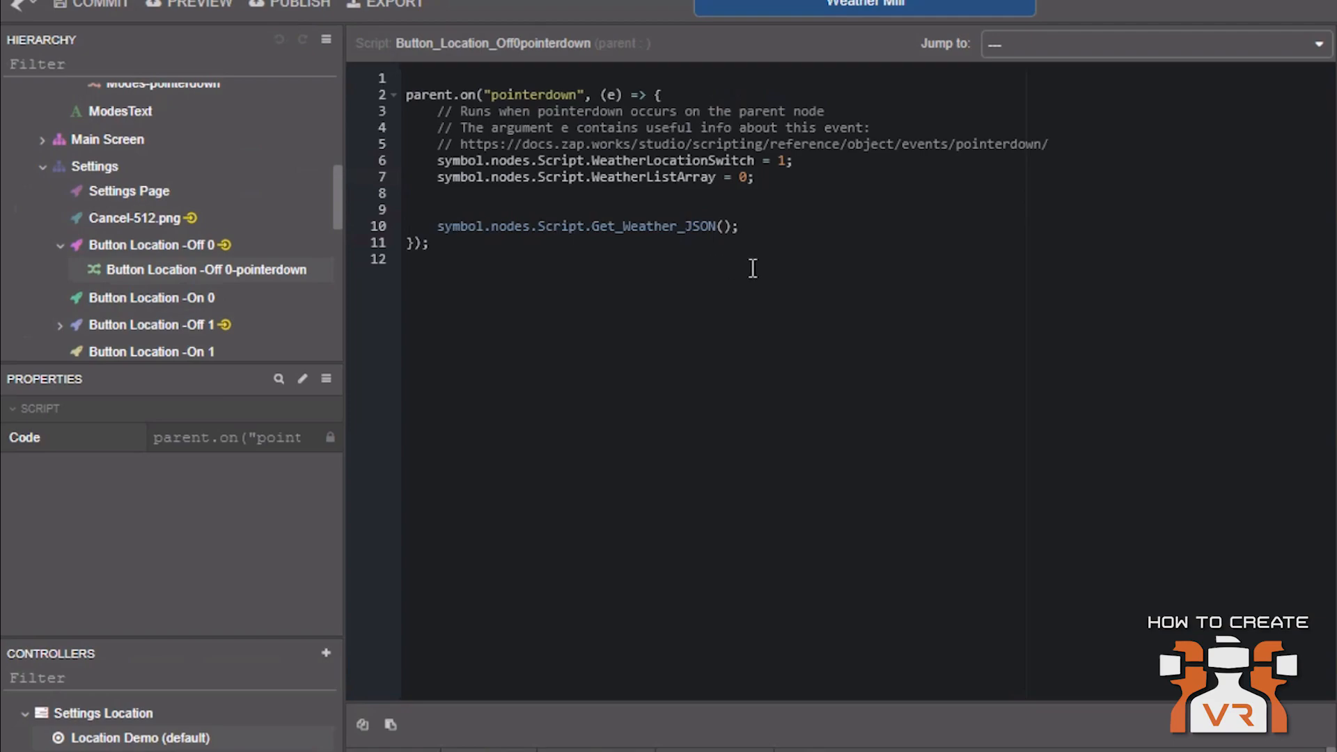
double_click(697, 228)
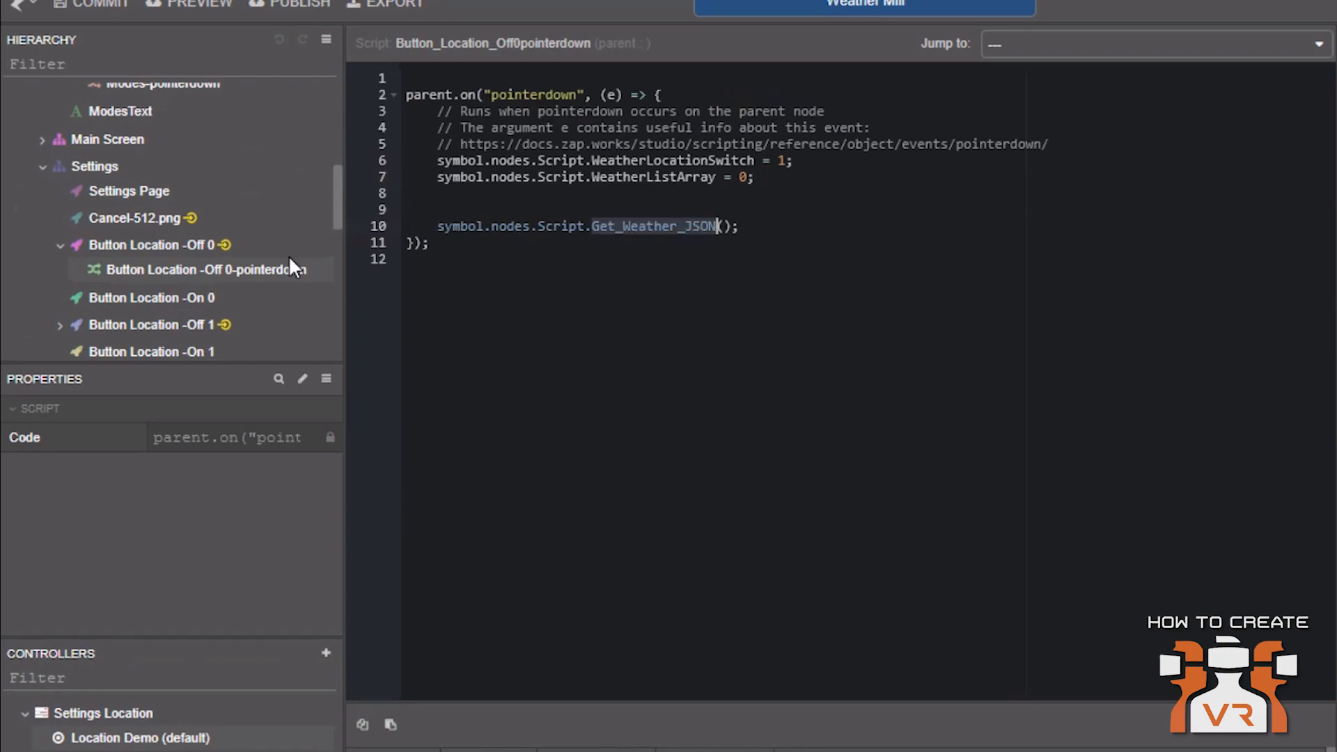
Open the root Script and highlight the Get_Weather_JSON function body to examine it
scroll(288, 255, "up", 3)
scroll(69, 186, "up", 2)
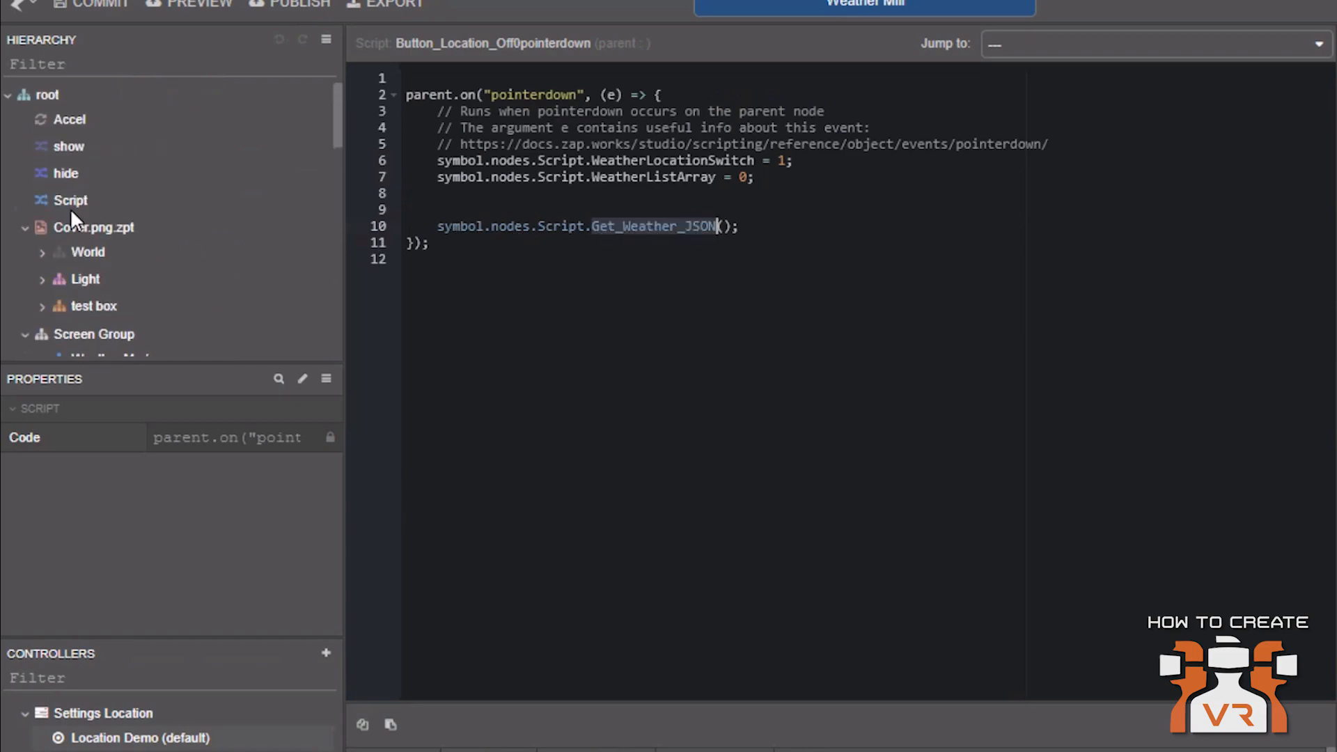
left_click(72, 205)
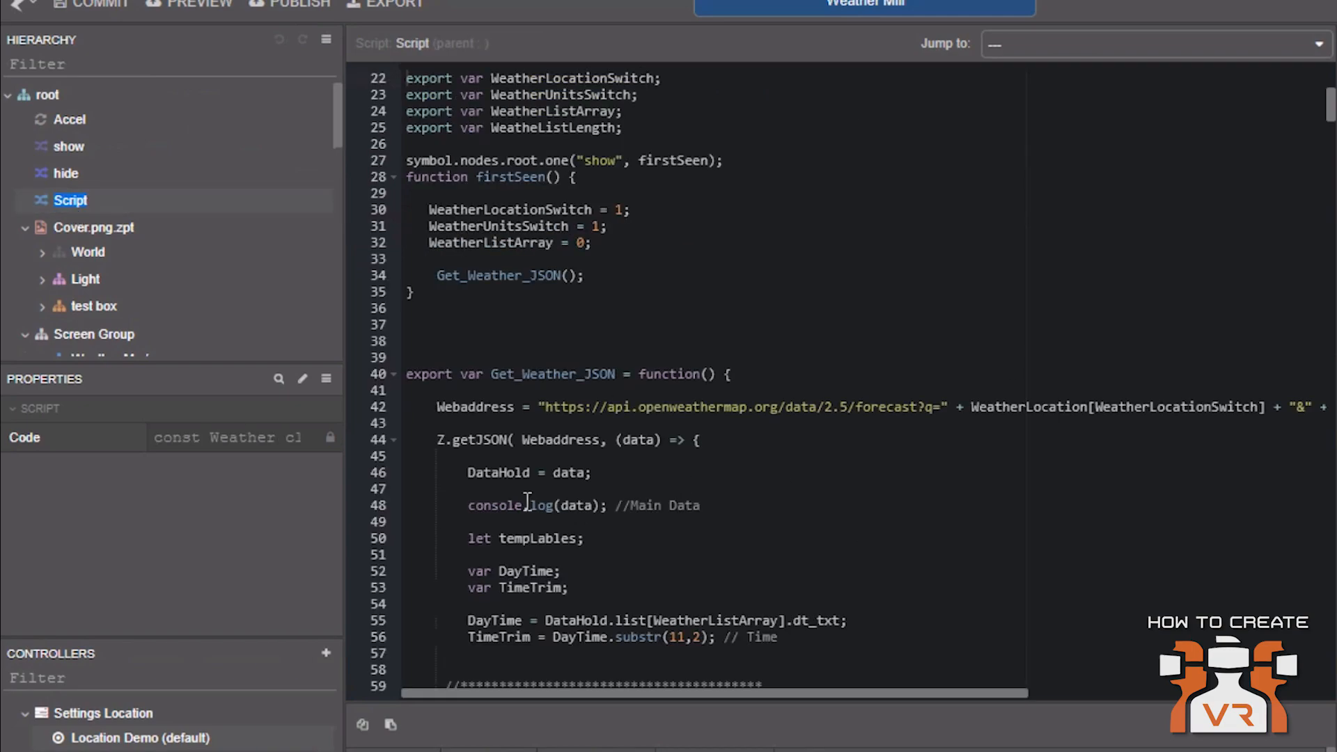
left_click_drag(448, 387, 847, 640)
left_click(854, 570)
scroll(854, 569, "down", 1)
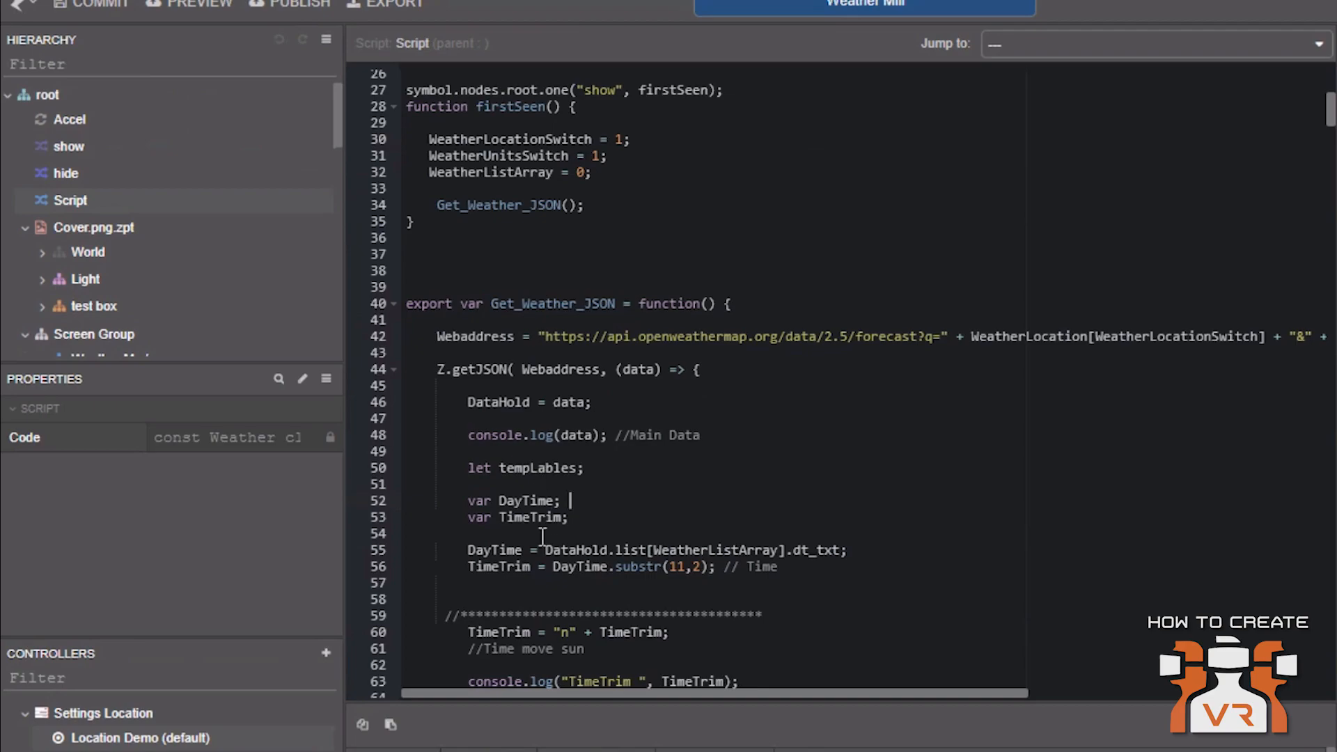
scroll(550, 564, "down", 2)
scroll(644, 585, "down", 2)
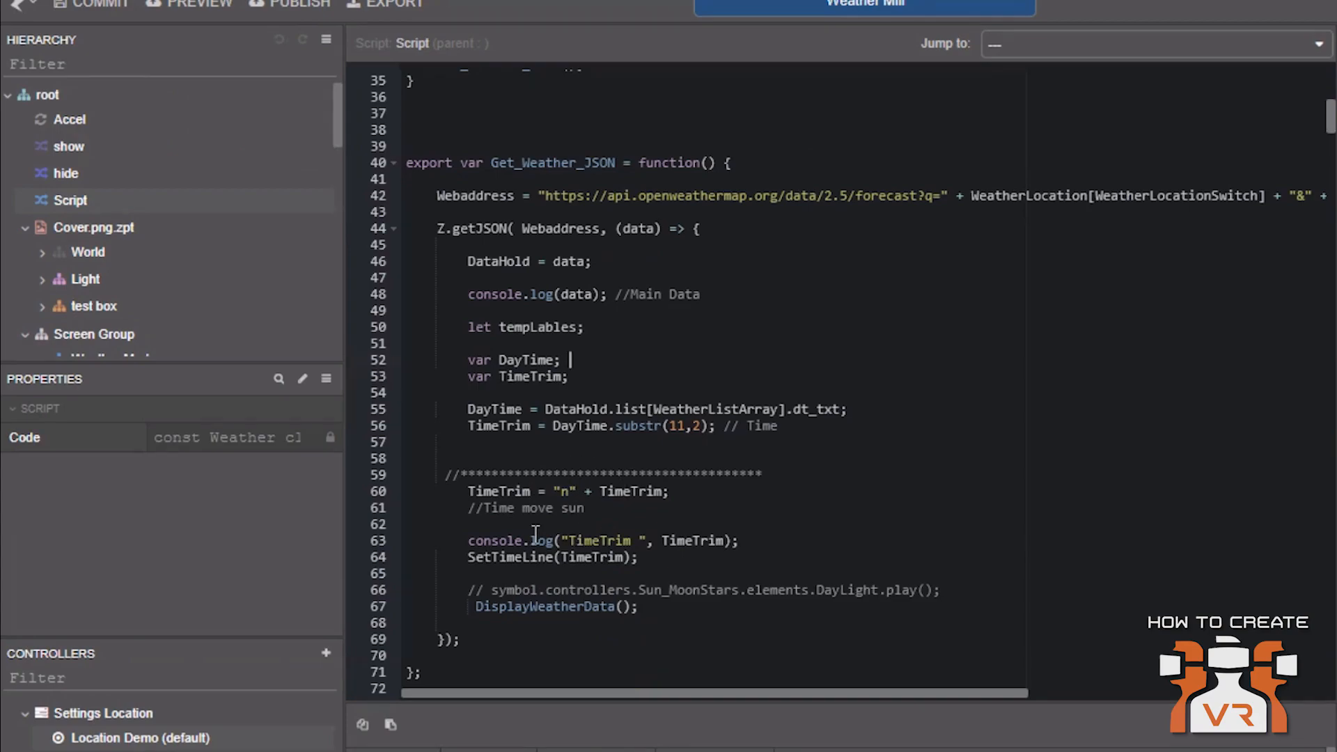
Highlight the DisplayWeatherData and SetTimeLine calls, then examine the SetTimeLine function's switch cases
double_click(555, 606)
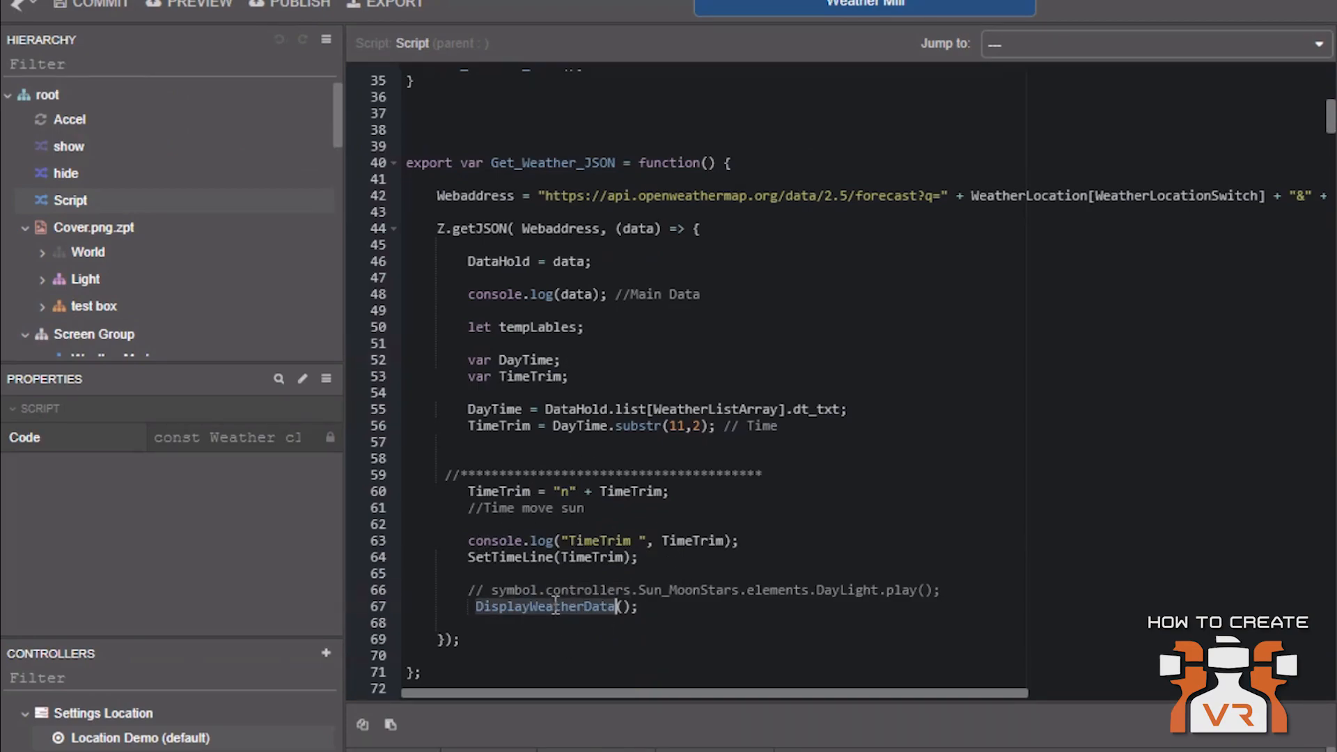
double_click(513, 557)
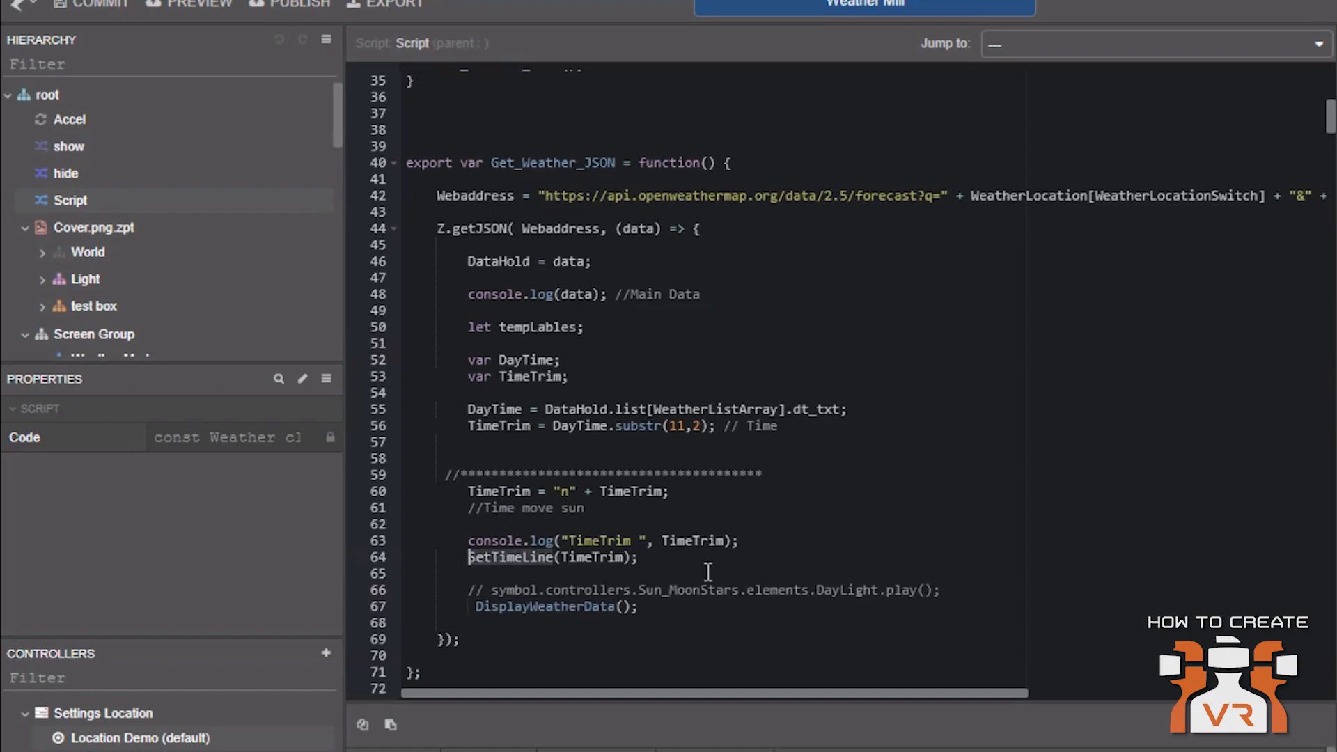
scroll(723, 574, "down", 5)
scroll(862, 540, "down", 8)
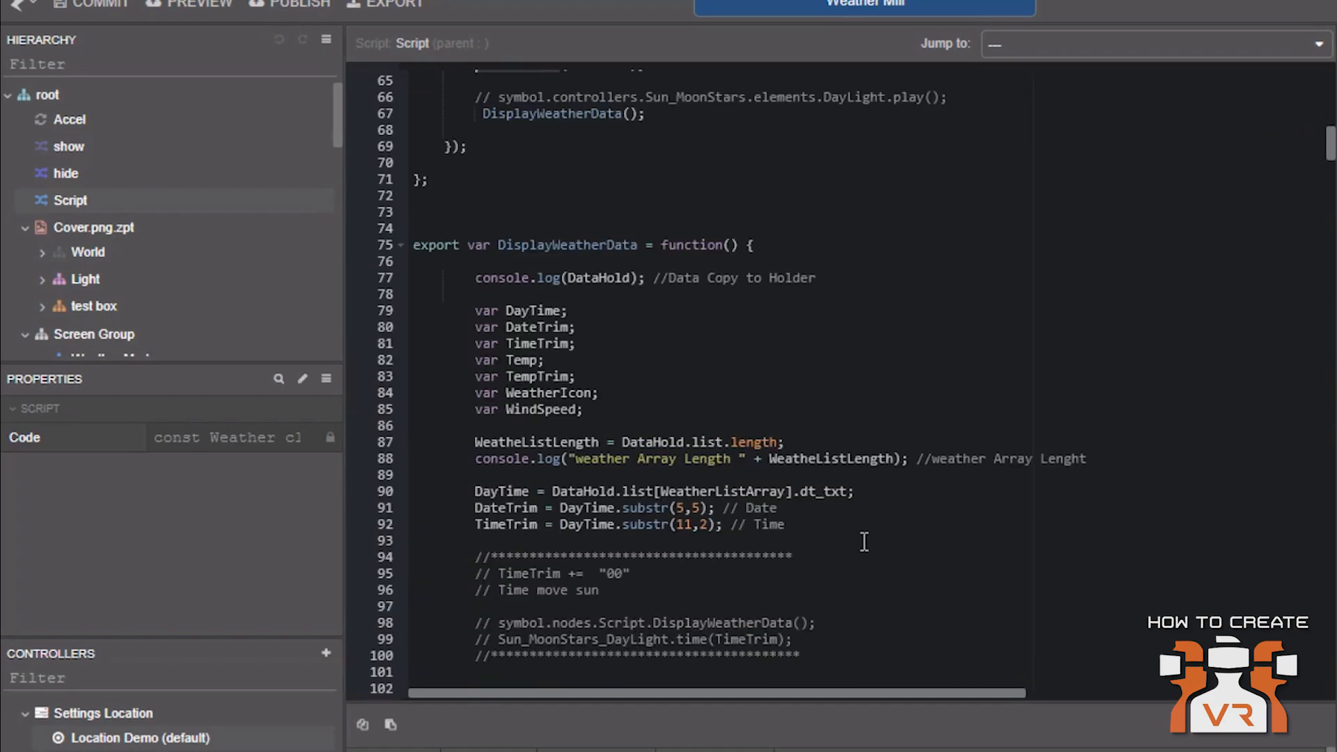
scroll(864, 540, "down", 18)
left_click_drag(1332, 234, 1323, 338)
double_click(494, 251)
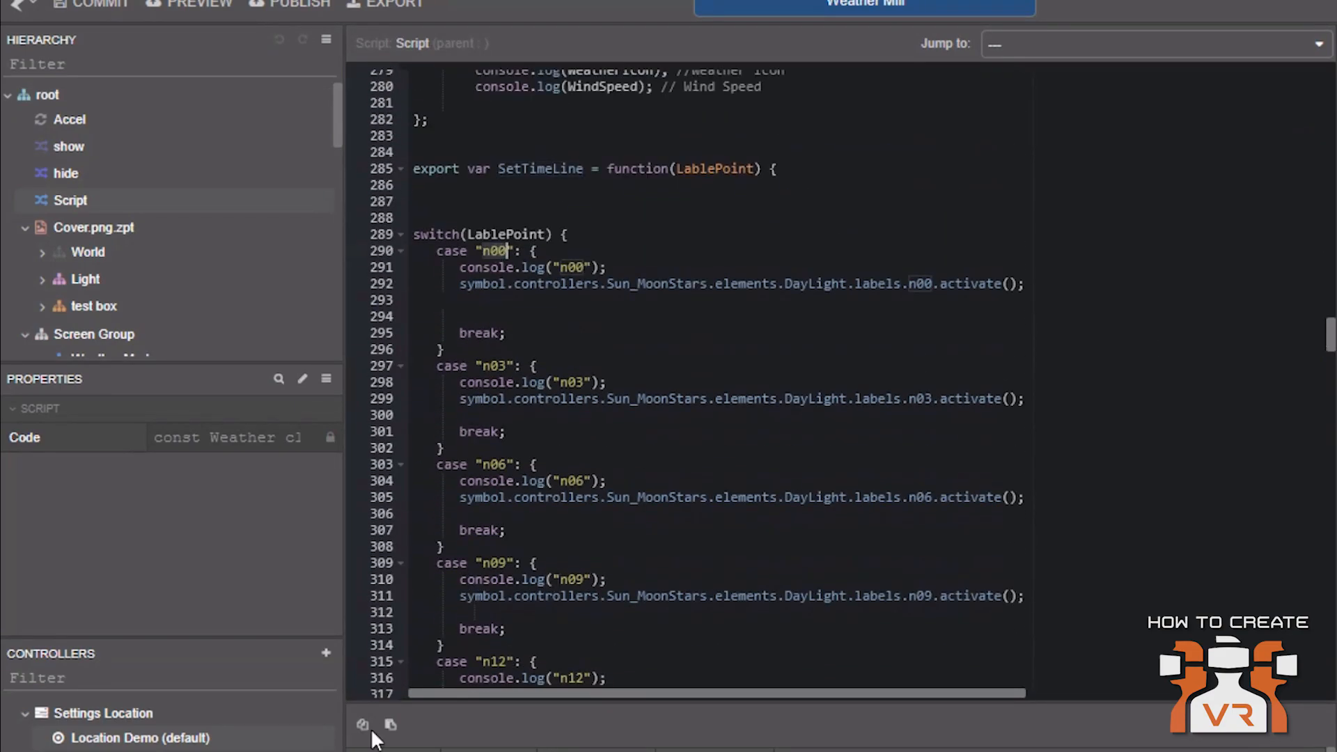
Compare the SetTimeLine label cases with the DayLight timeline and scroll back to the Get_Weather_JSON function
scroll(32, 716, "down", 5)
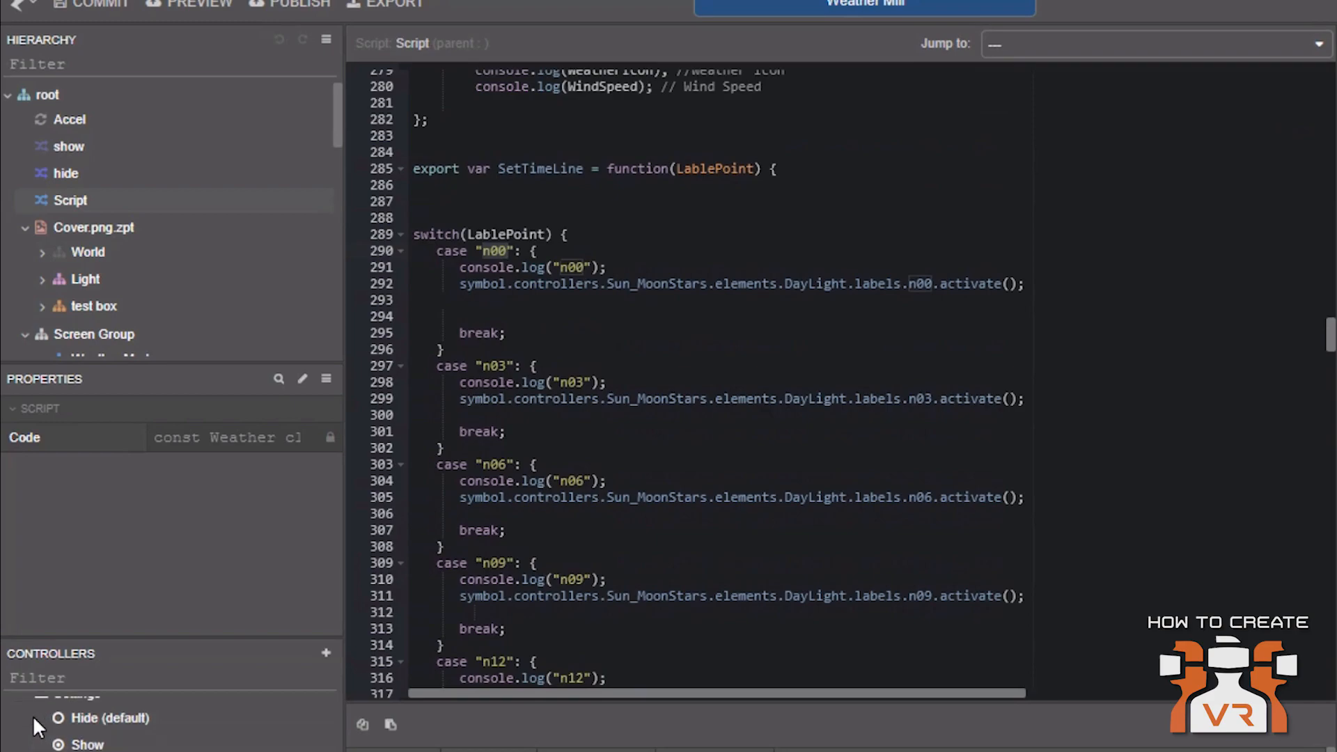
scroll(167, 721, "up", 4)
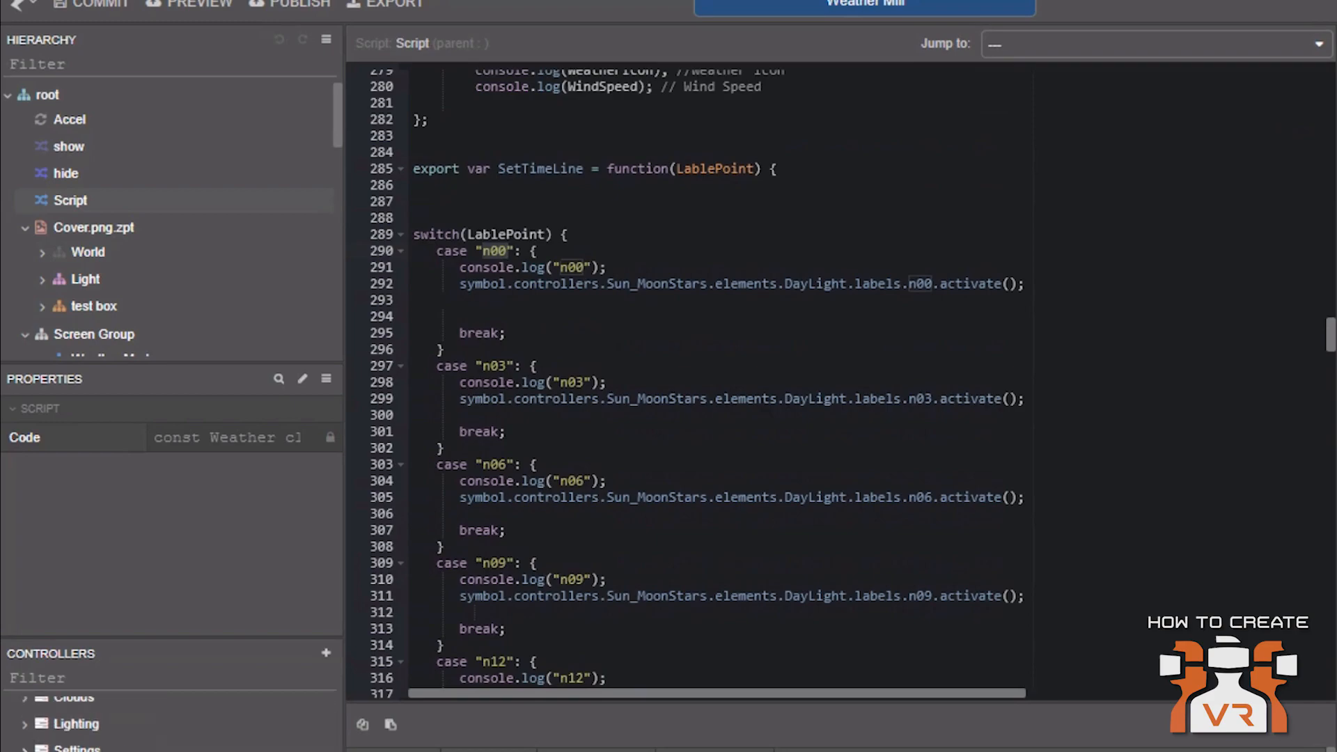
scroll(167, 721, "up", 3)
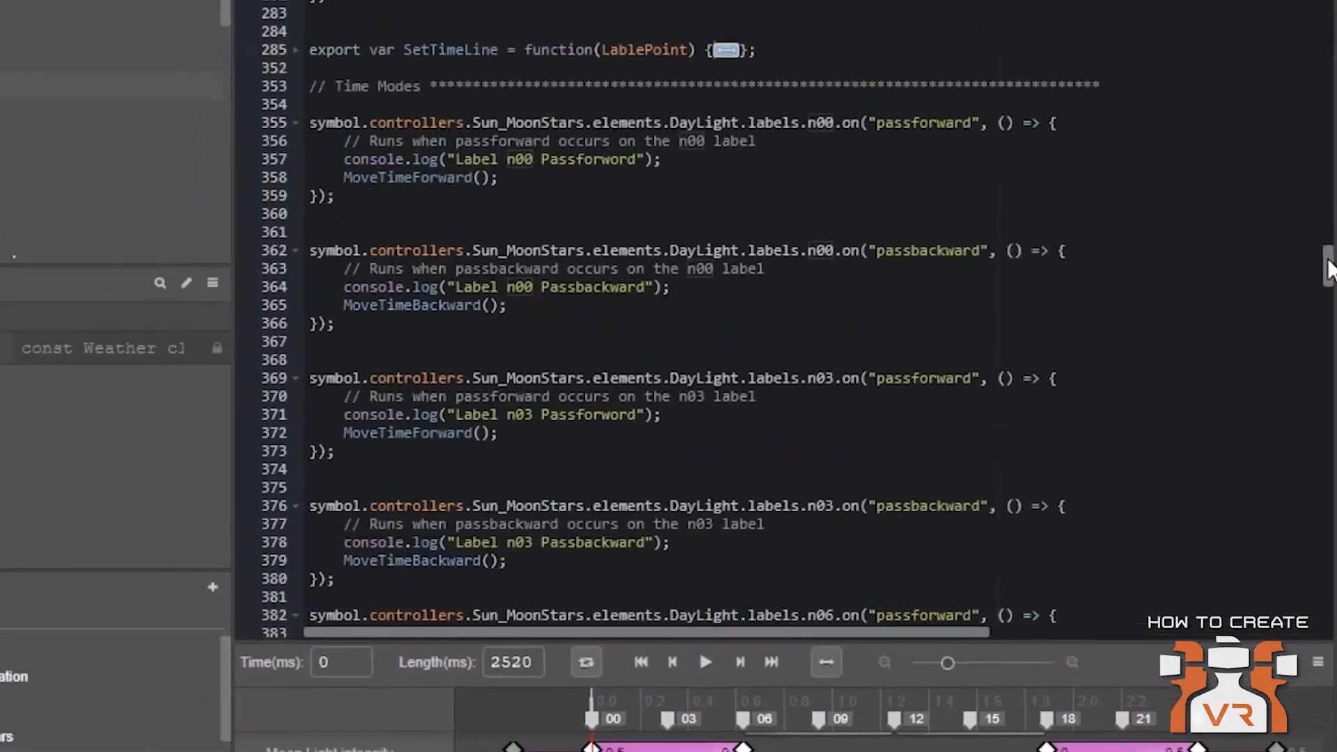
left_click_drag(1326, 268, 1326, 104)
scroll(911, 418, "up", 5)
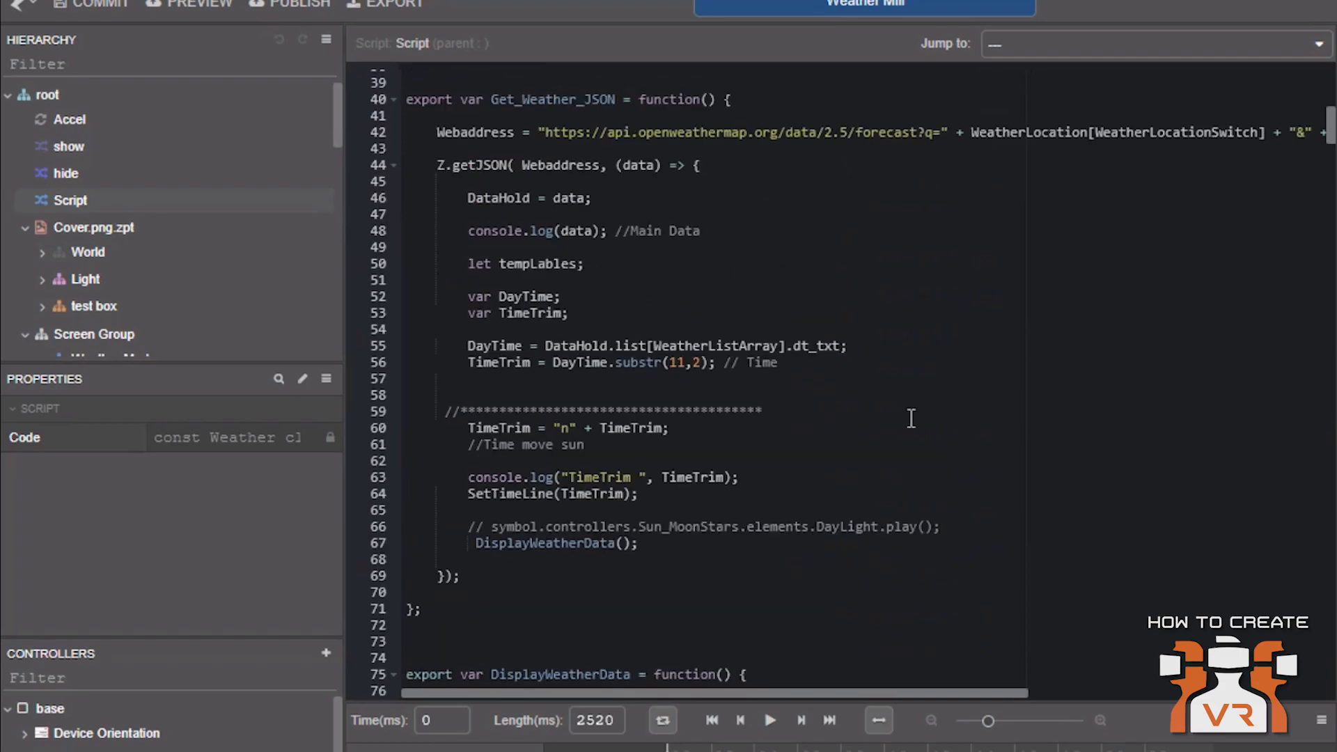
scroll(718, 557, "down", 1)
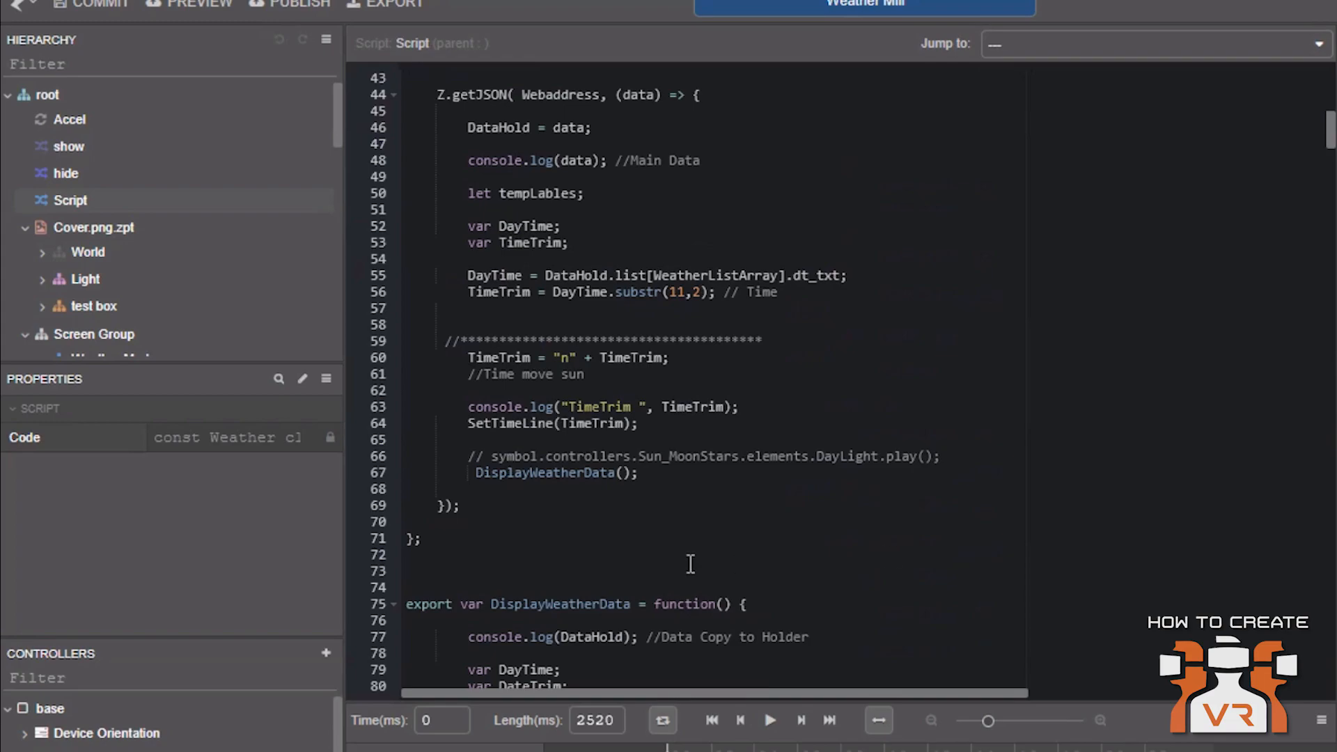
Highlight the DisplayWeatherData function declaration and scroll through its variable declarations
double_click(547, 604)
scroll(881, 535, "down", 1)
scroll(881, 535, "down", 3)
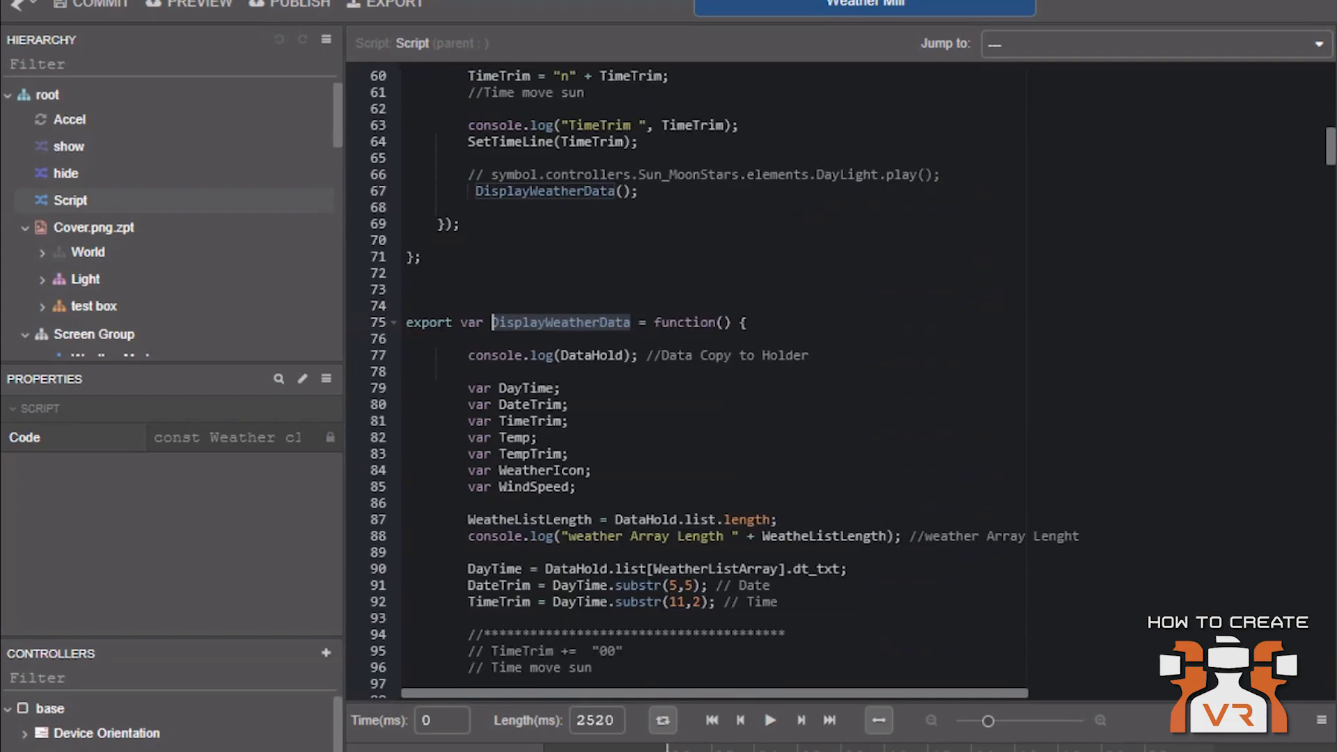
scroll(881, 535, "down", 1)
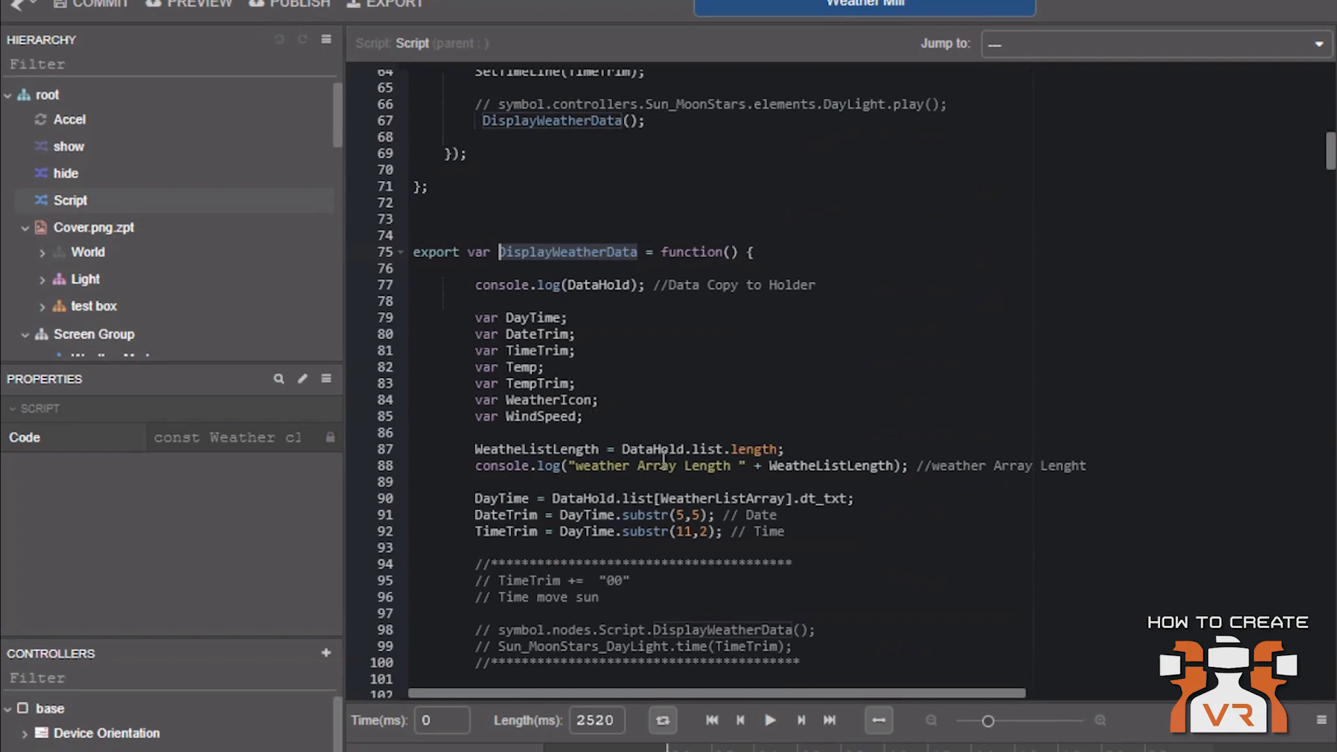
scroll(663, 459, "down", 1)
scroll(887, 480, "down", 2)
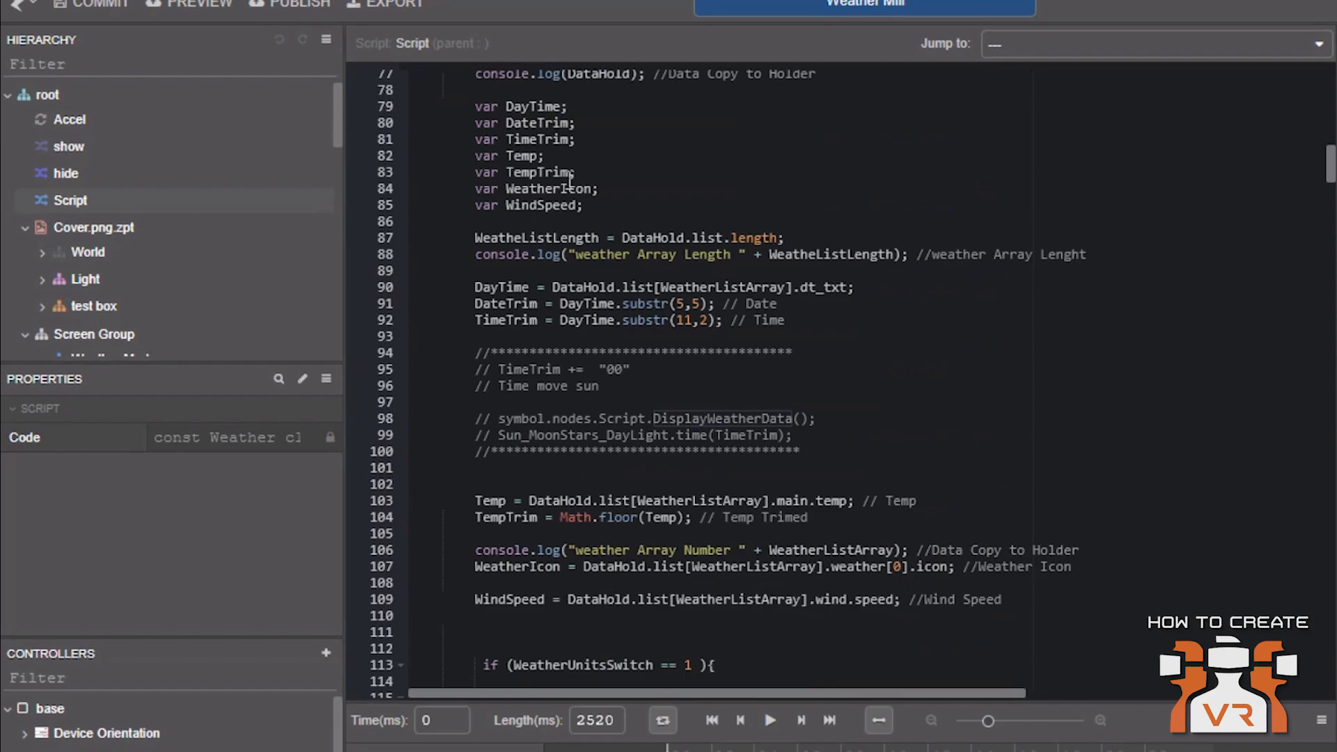
Examine the temperature, weather icon and wind speed assignments and the wind-speed conditions that set the mill fan rotation
left_click(553, 190)
left_click(794, 353)
scroll(794, 353, "down", 3)
scroll(902, 352, "down", 3)
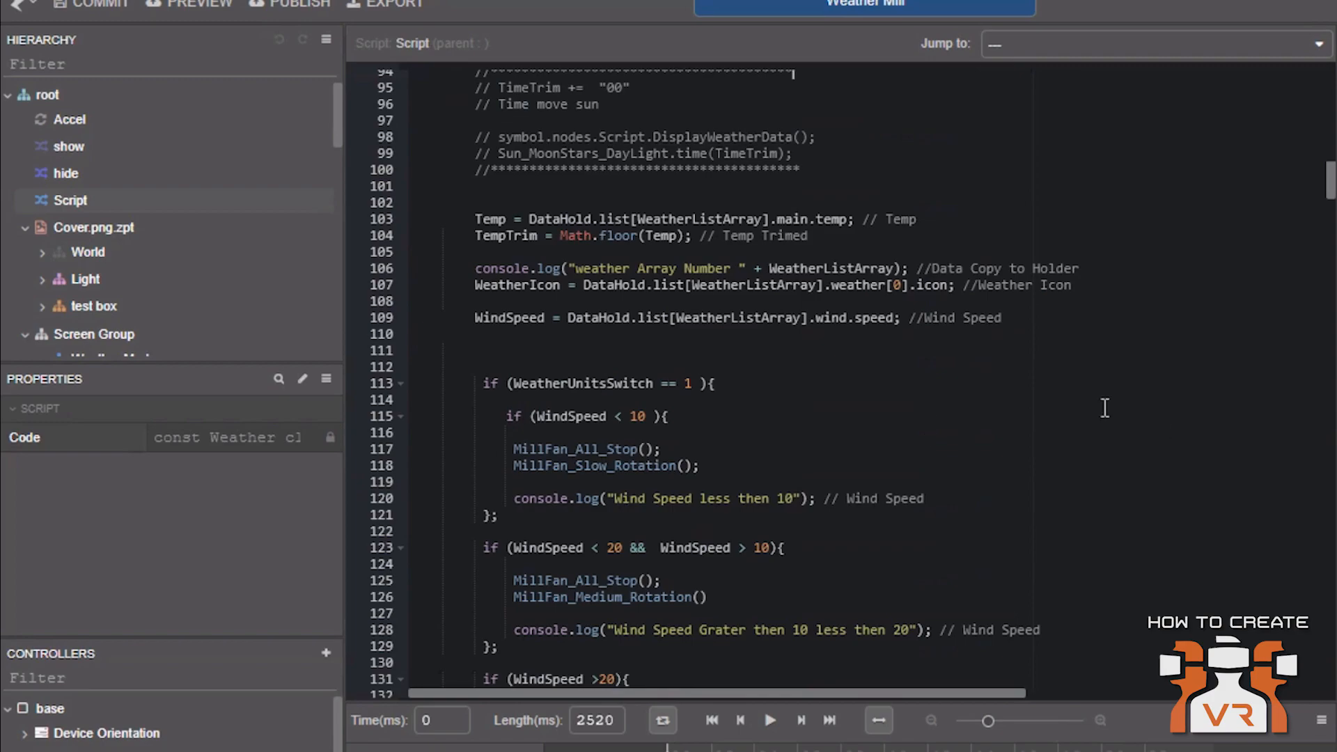
scroll(1105, 408, "down", 5)
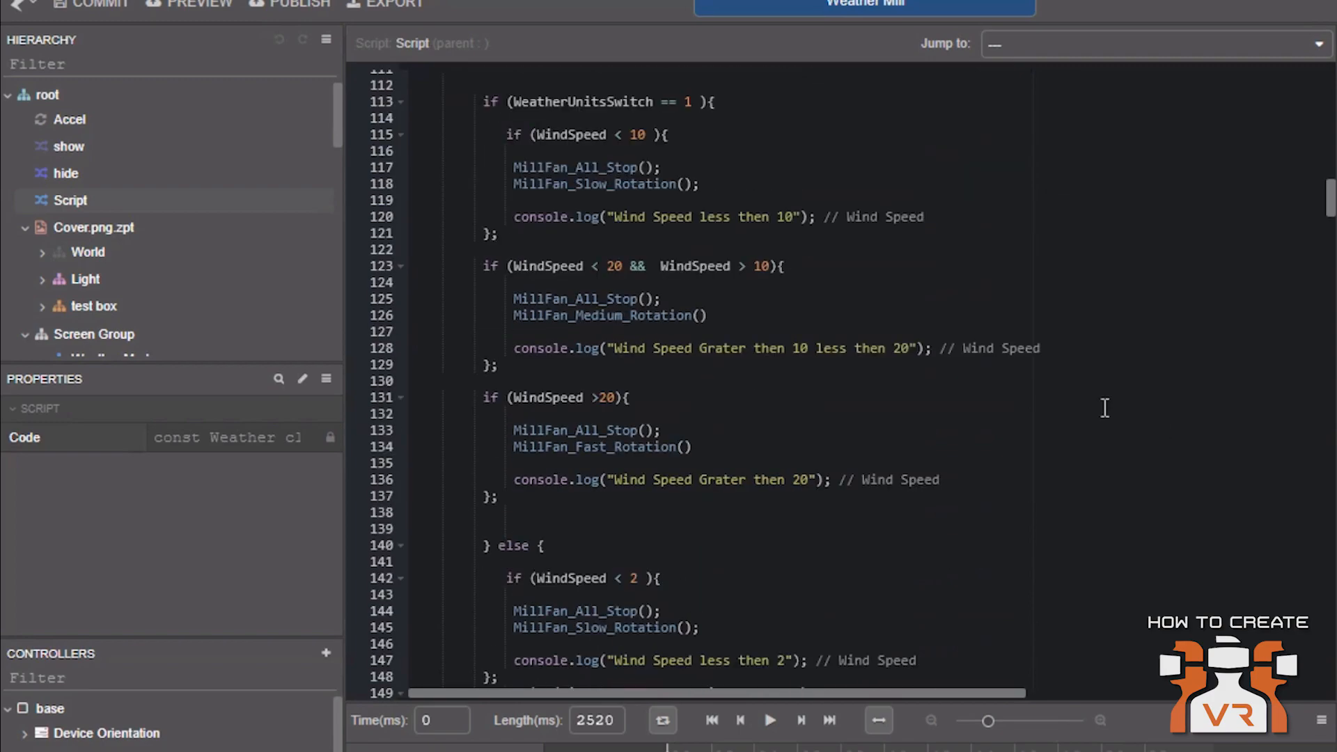
scroll(1106, 408, "down", 8)
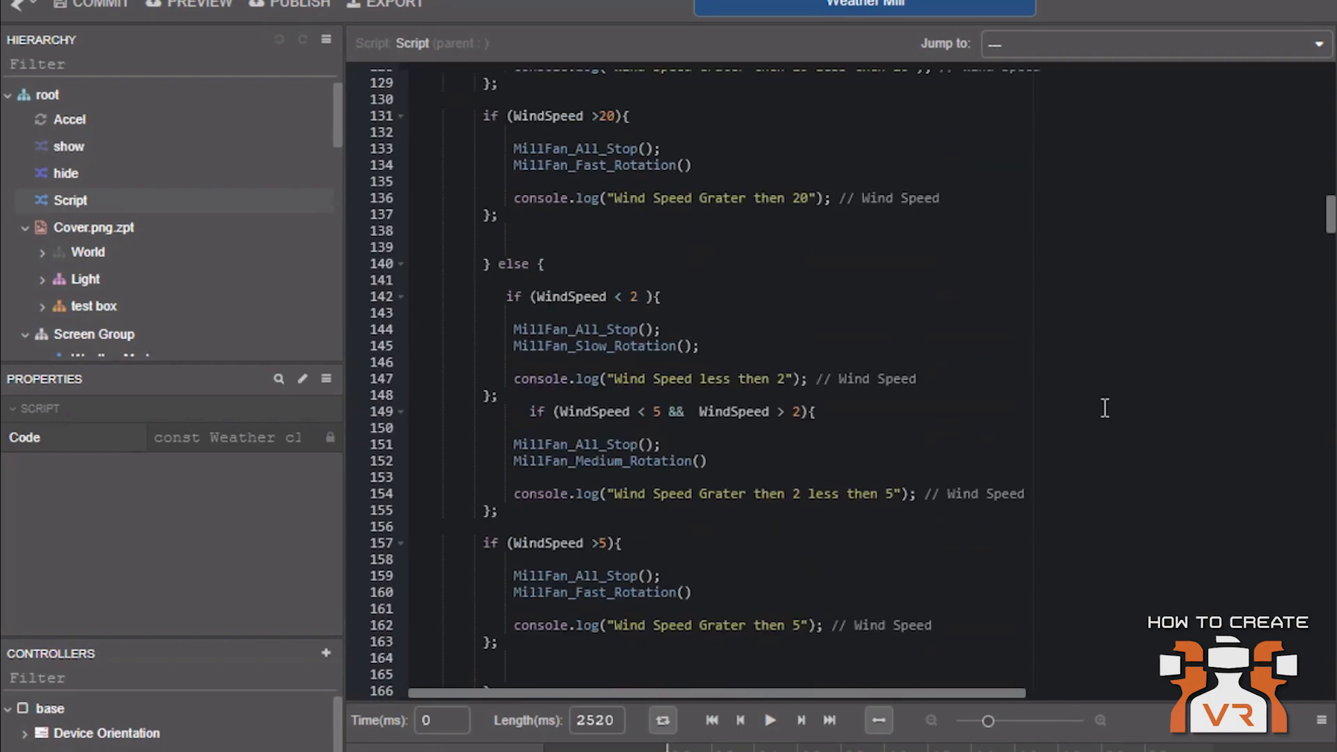
scroll(1105, 409, "down", 7)
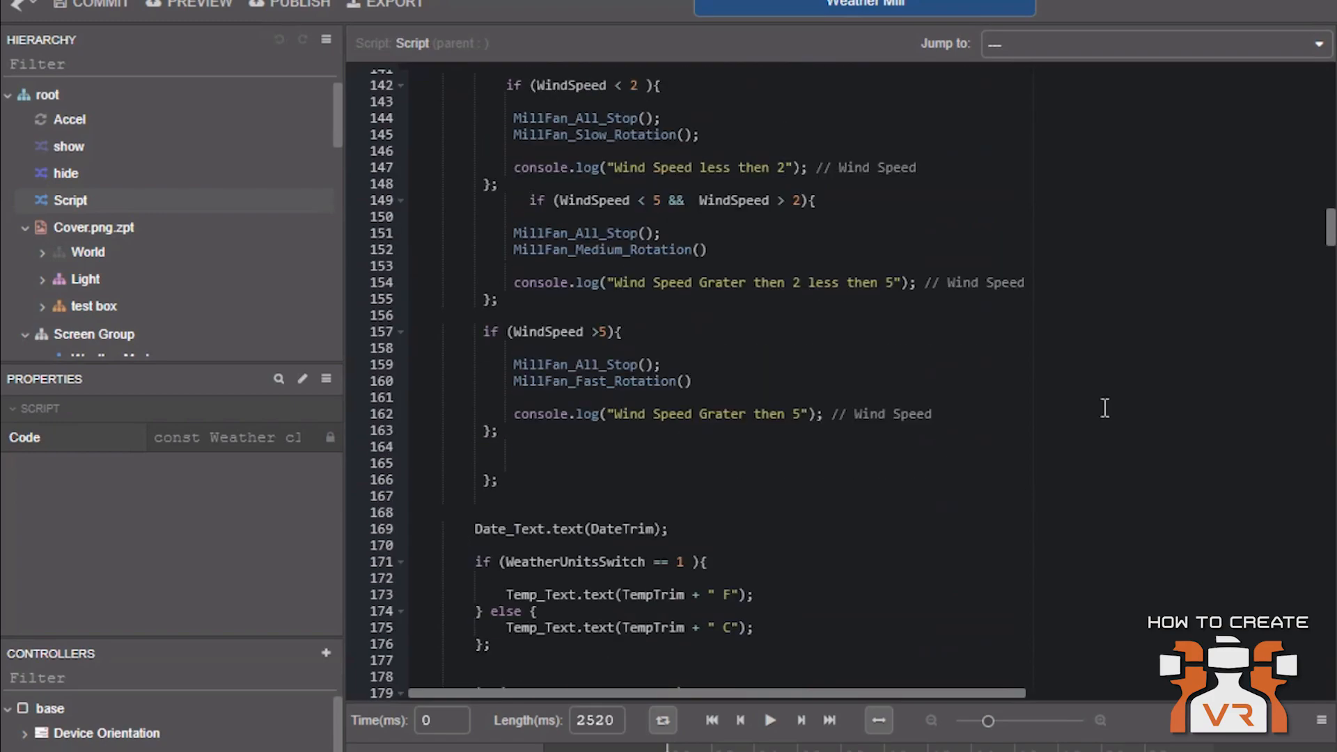
scroll(1105, 408, "down", 3)
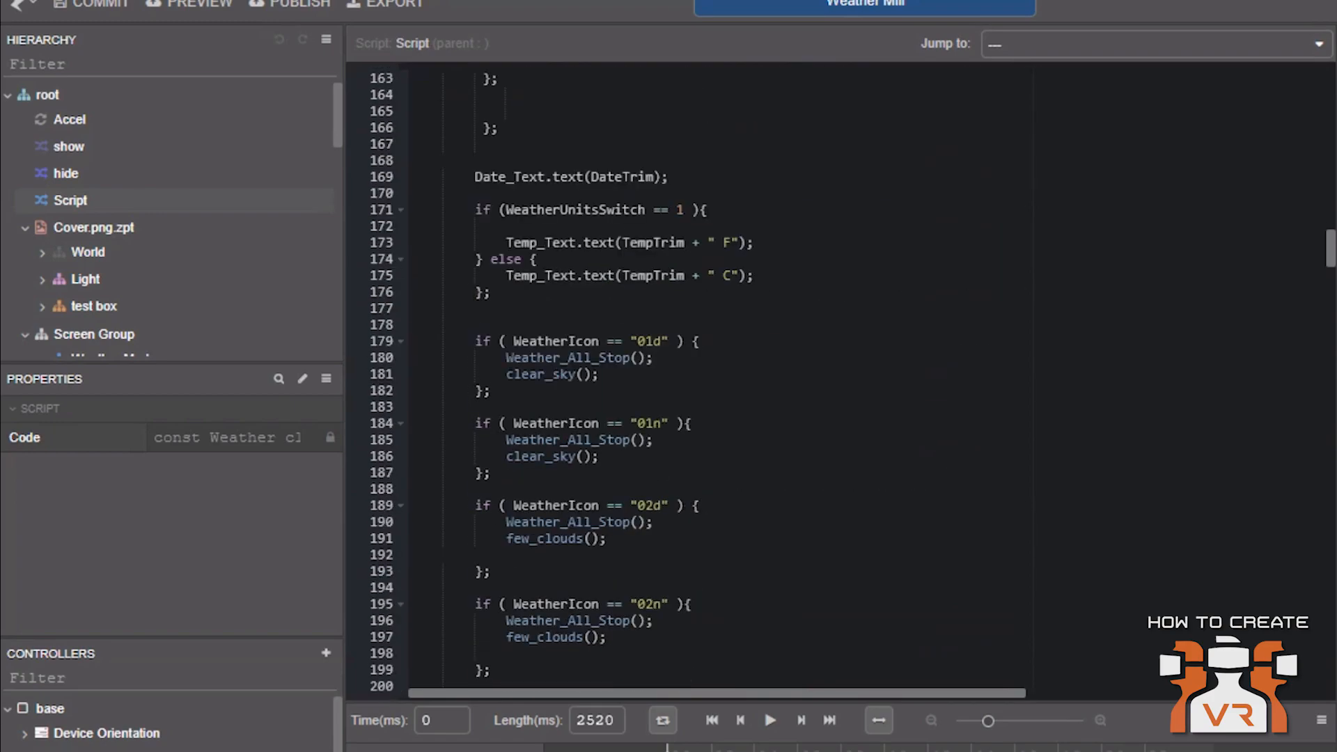
Highlight the "01d" weather icon case and its clear_sky call, then examine the remaining weather icon cases
scroll(835, 380, "down", 3)
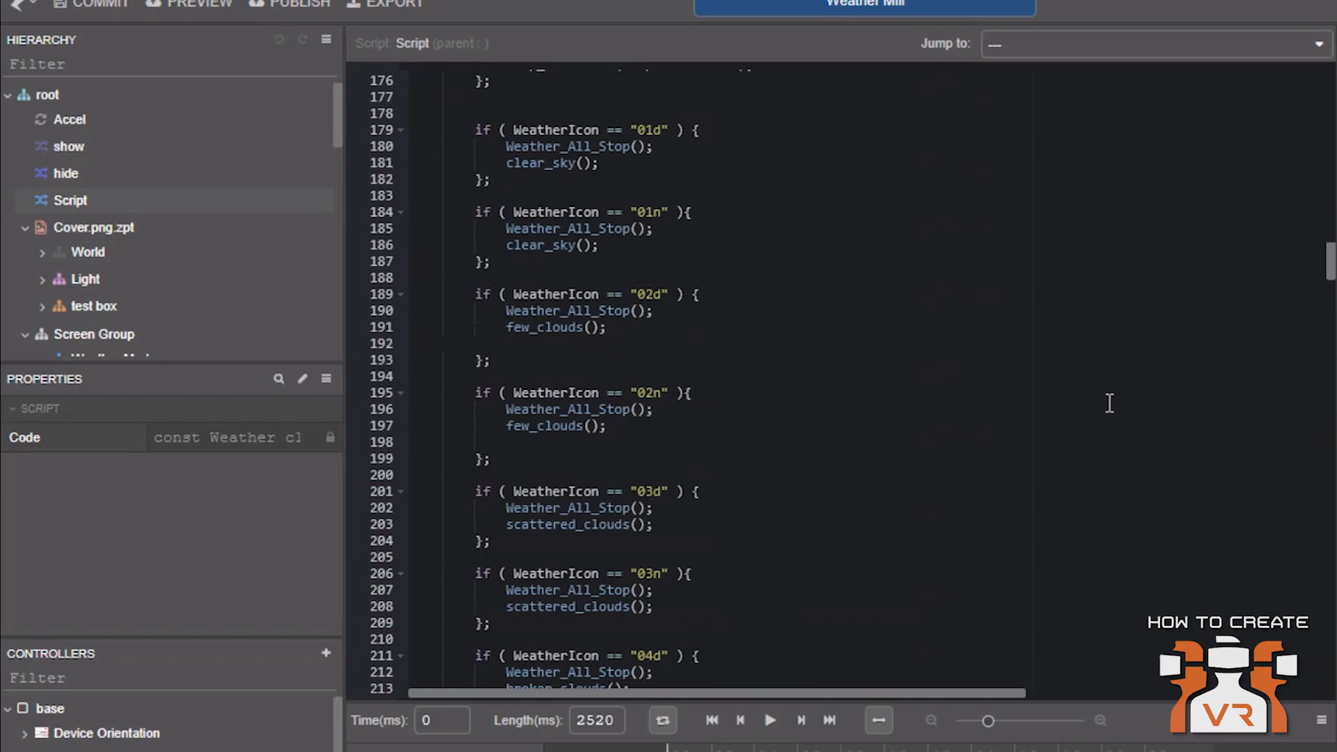
left_click(642, 129)
scroll(806, 254, "up", 2)
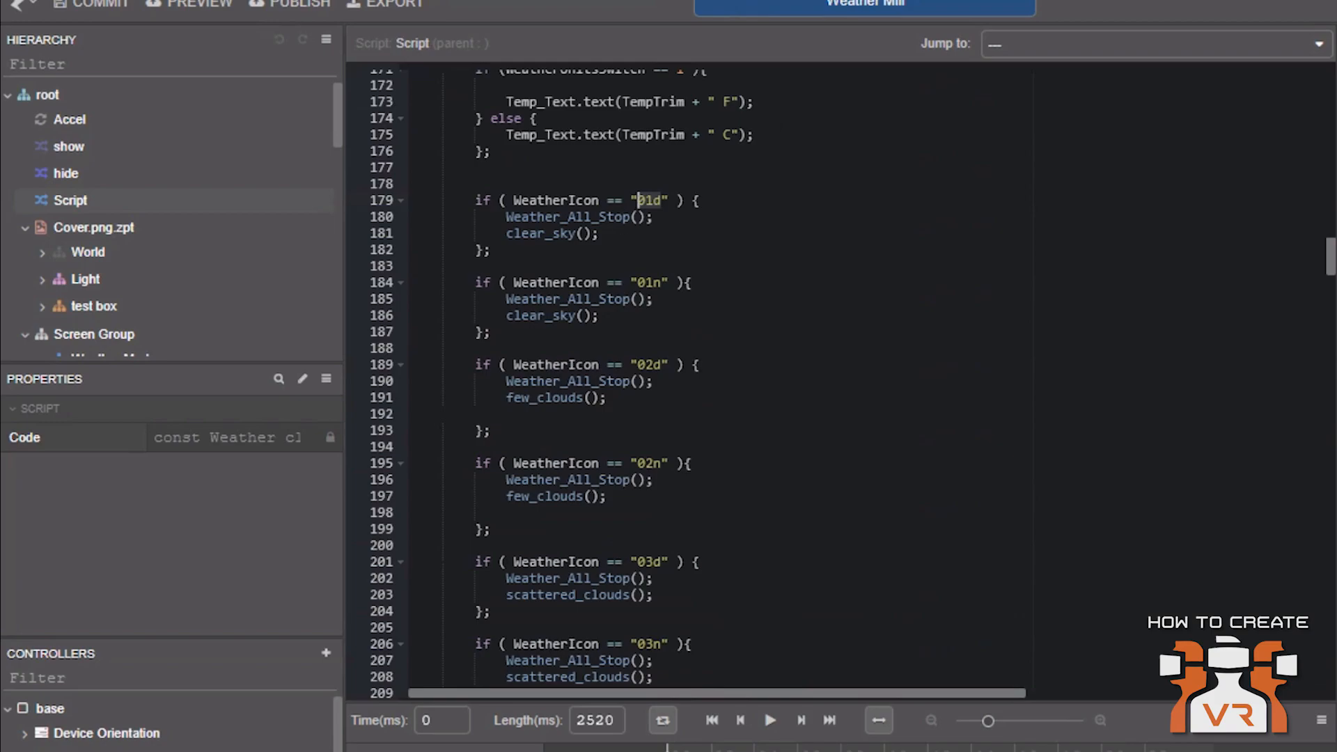
double_click(541, 234)
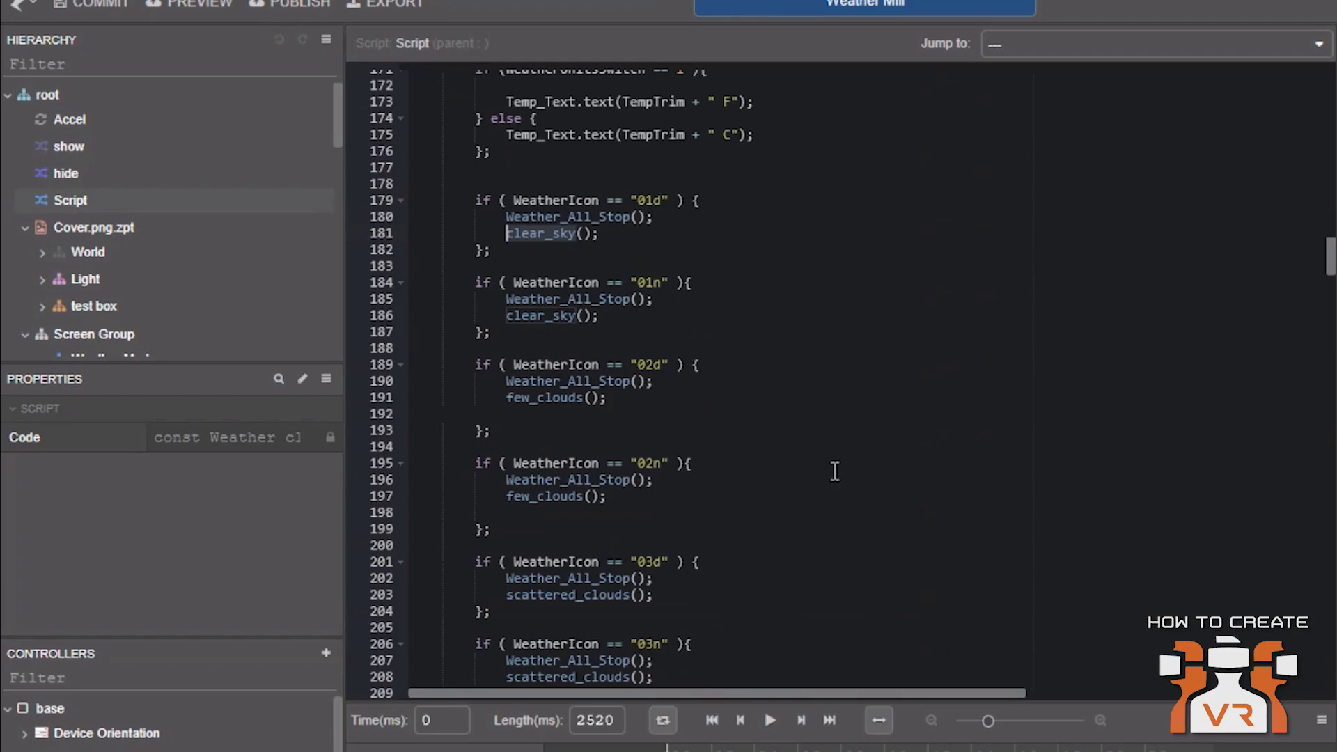
scroll(847, 474, "down", 1)
scroll(790, 467, "down", 6)
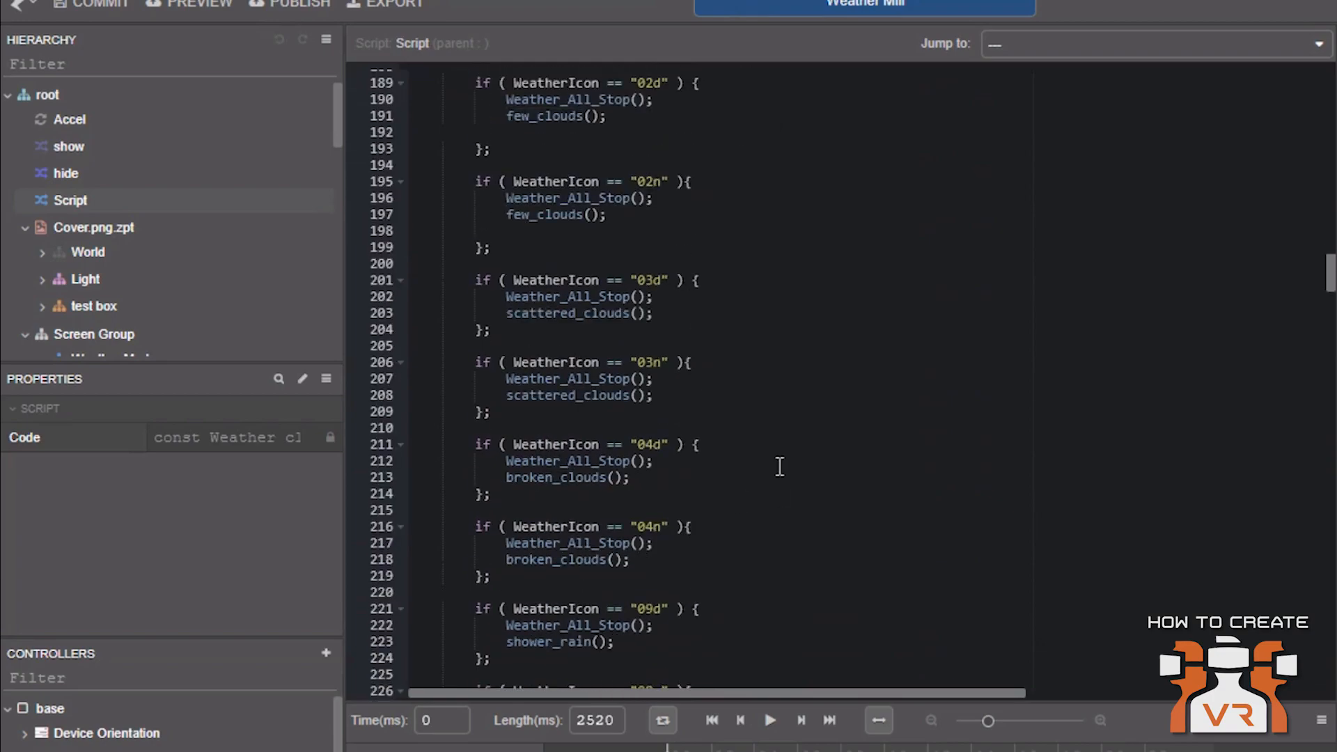
scroll(780, 467, "down", 7)
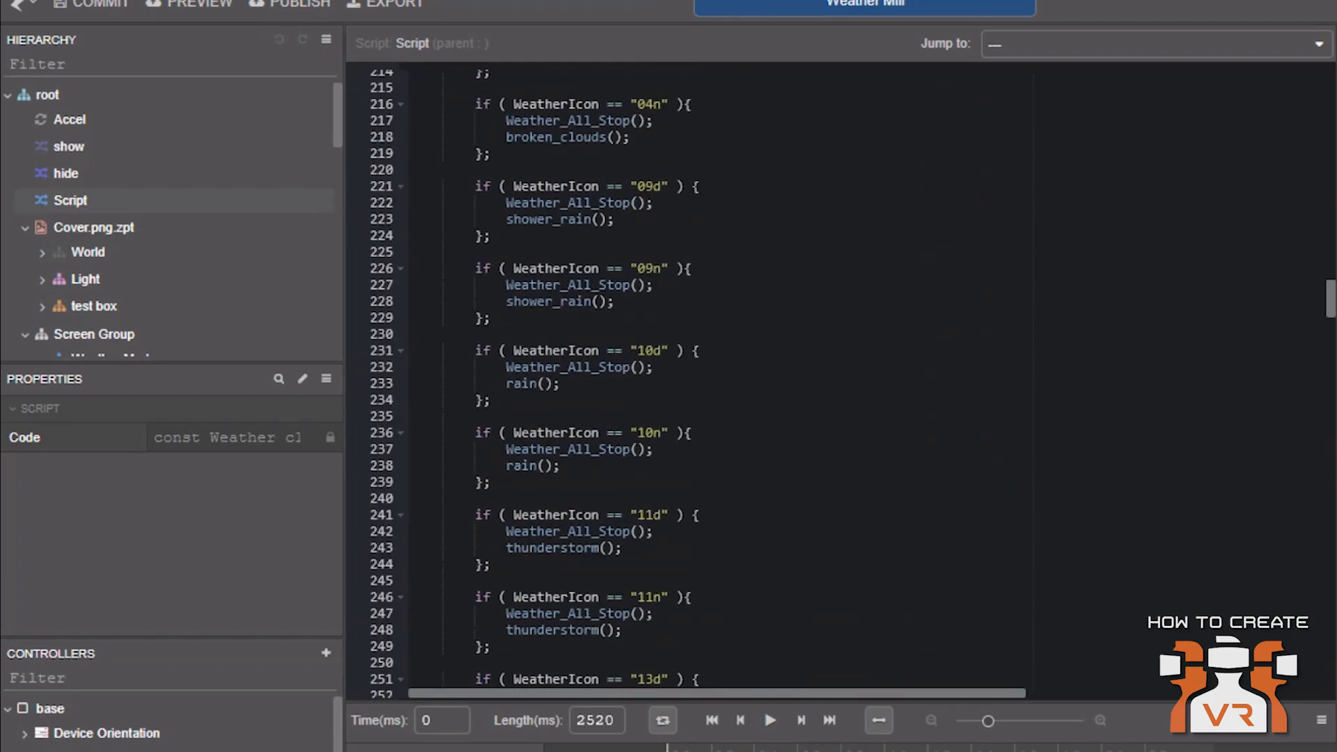
scroll(780, 466, "down", 6)
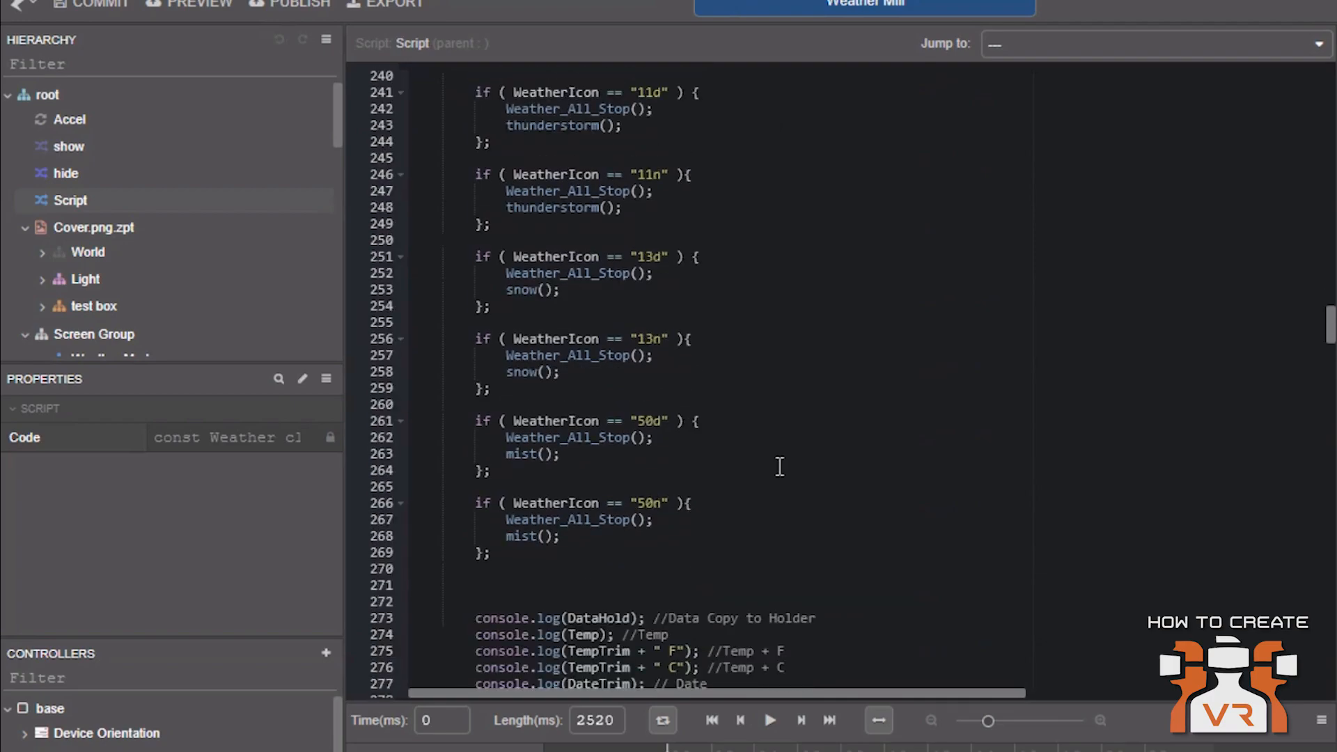
scroll(863, 467, "down", 1)
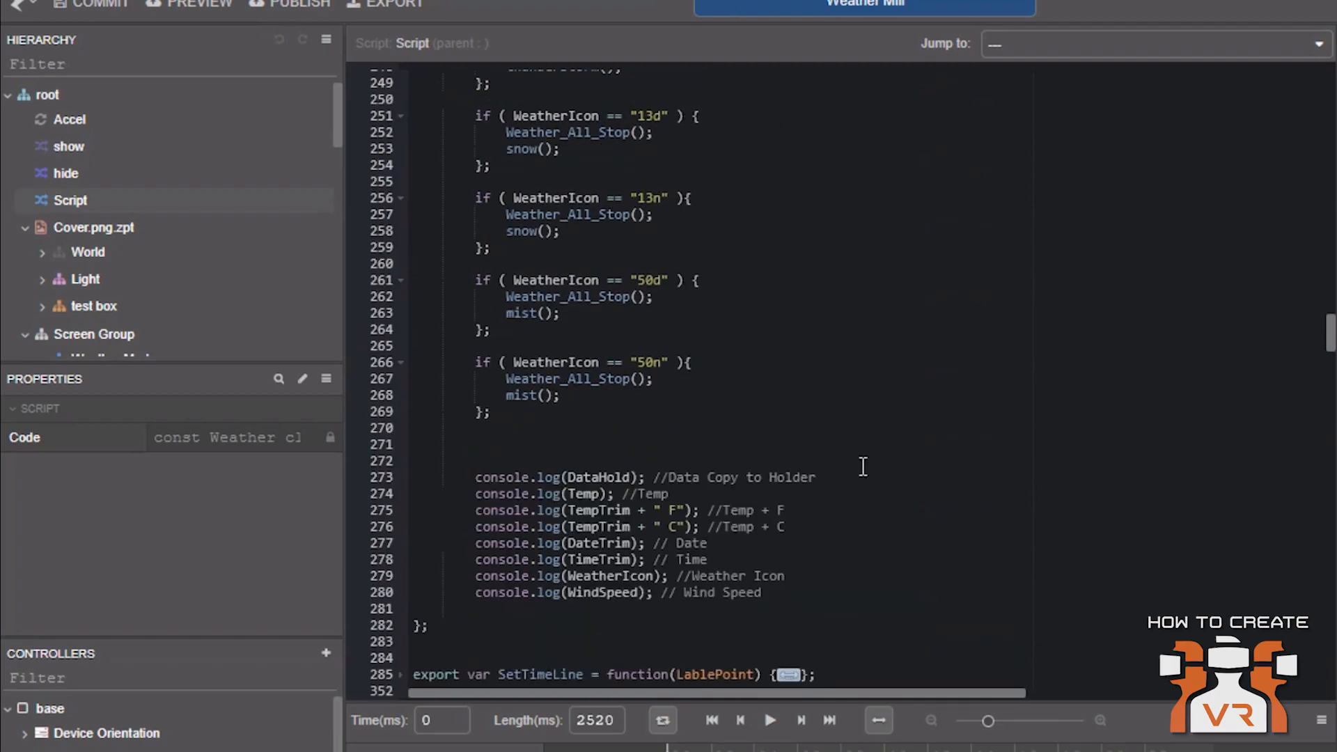
Highlight the block of console.log calls at the end of DisplayWeatherData
left_click_drag(803, 590, 430, 479)
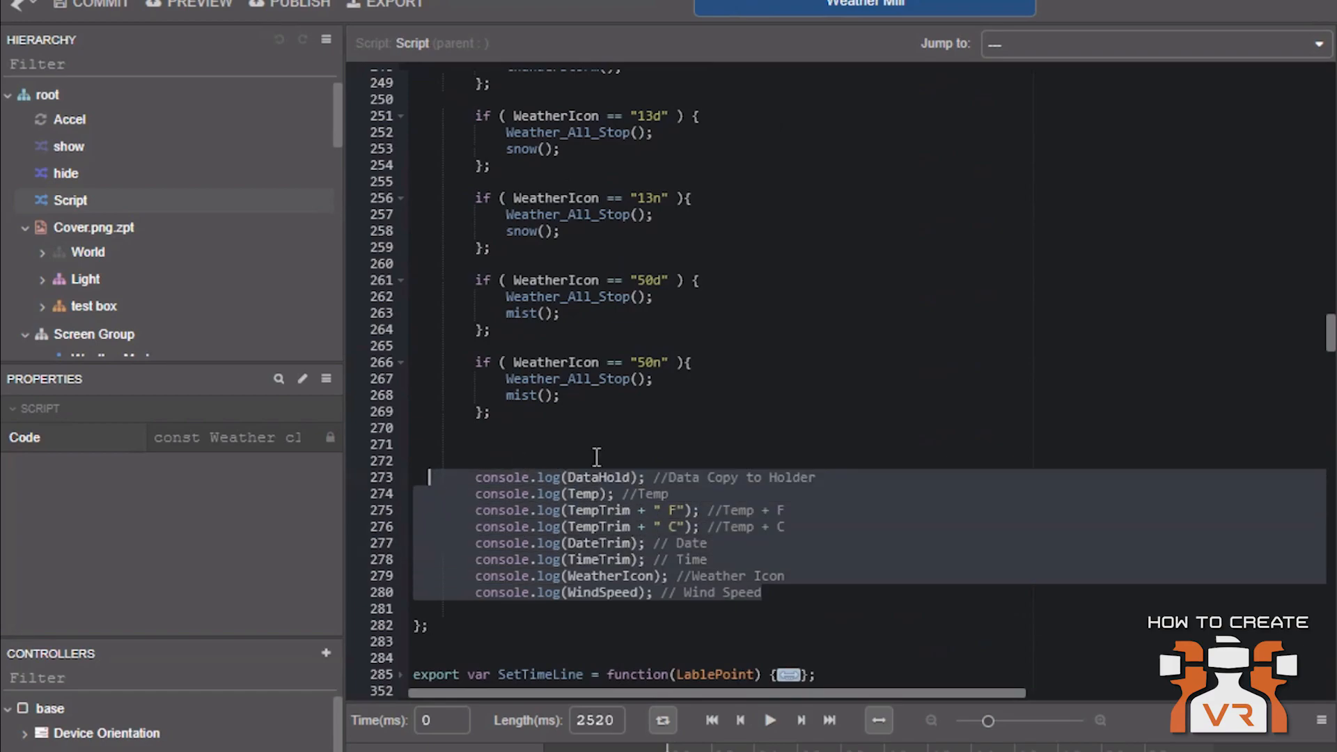
left_click(597, 457)
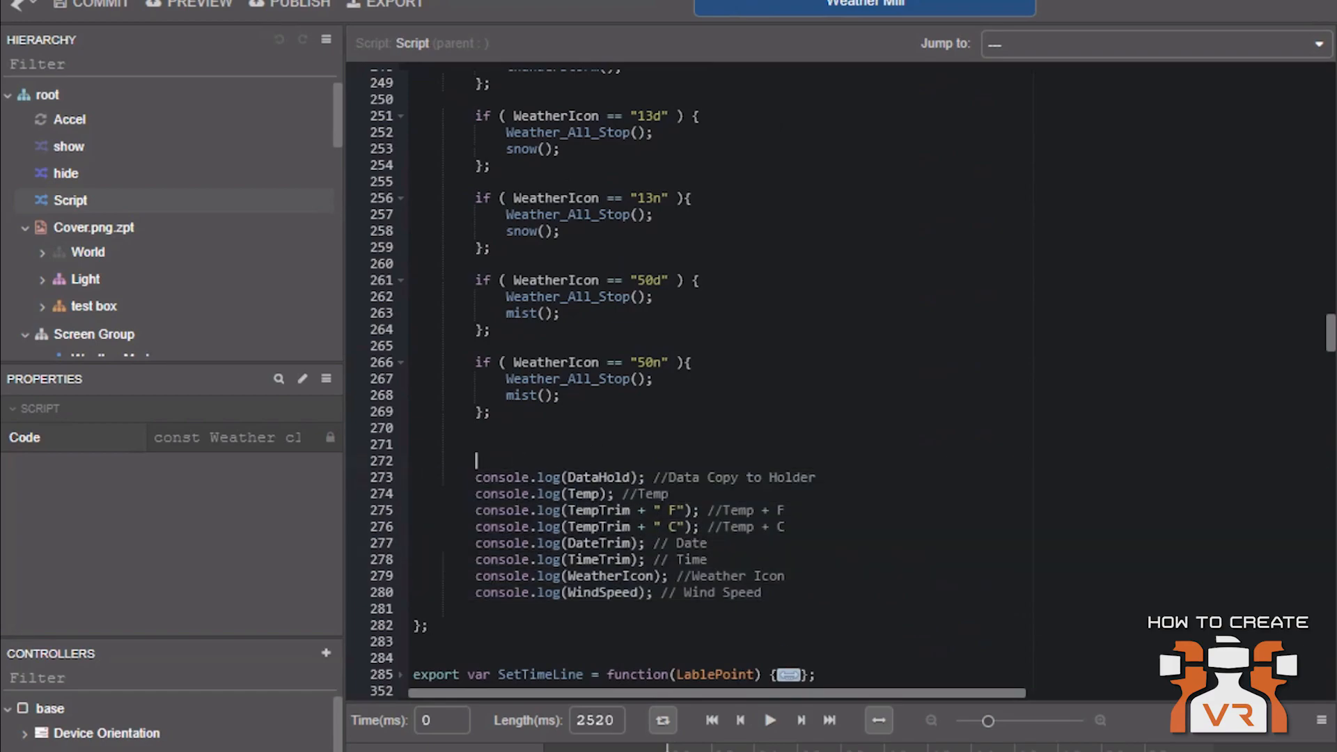
scroll(1024, 493, "down", 1)
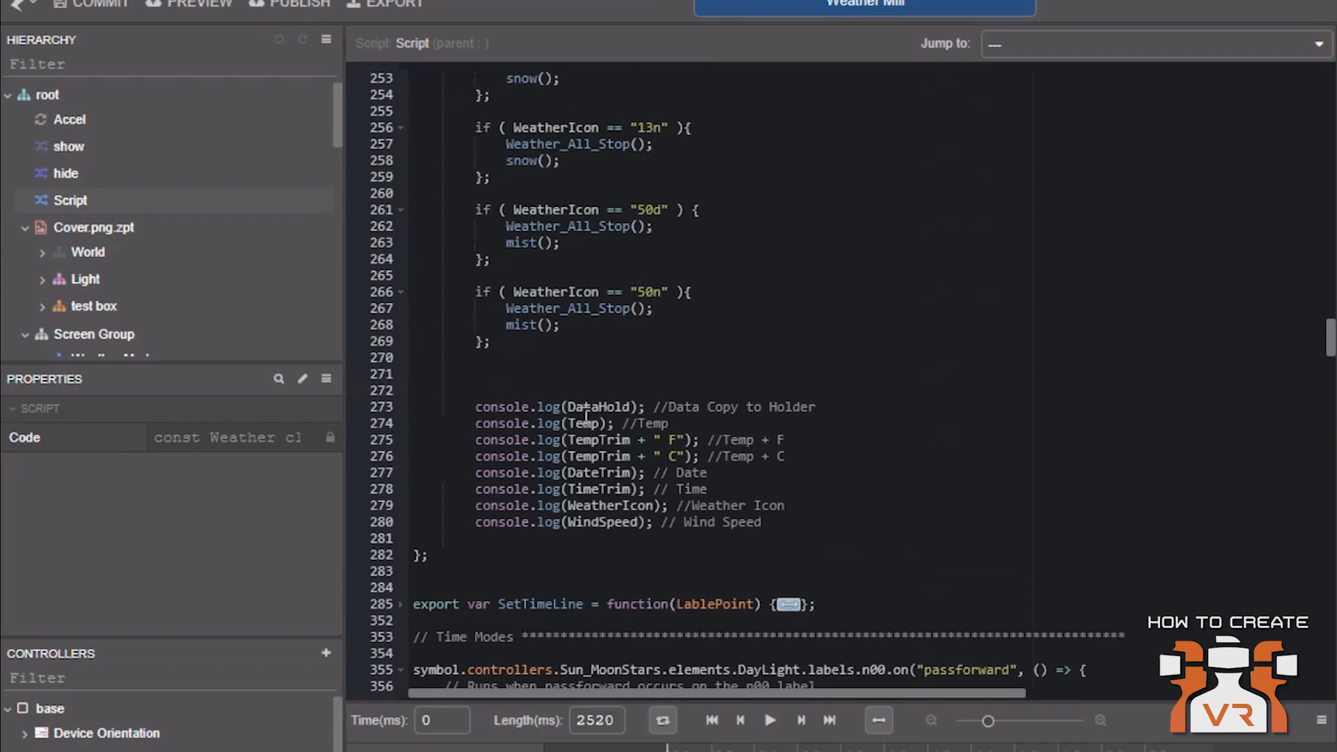
Reopen the root Script, fold the SetTimeLine function and return to the top of the code
left_click(81, 228)
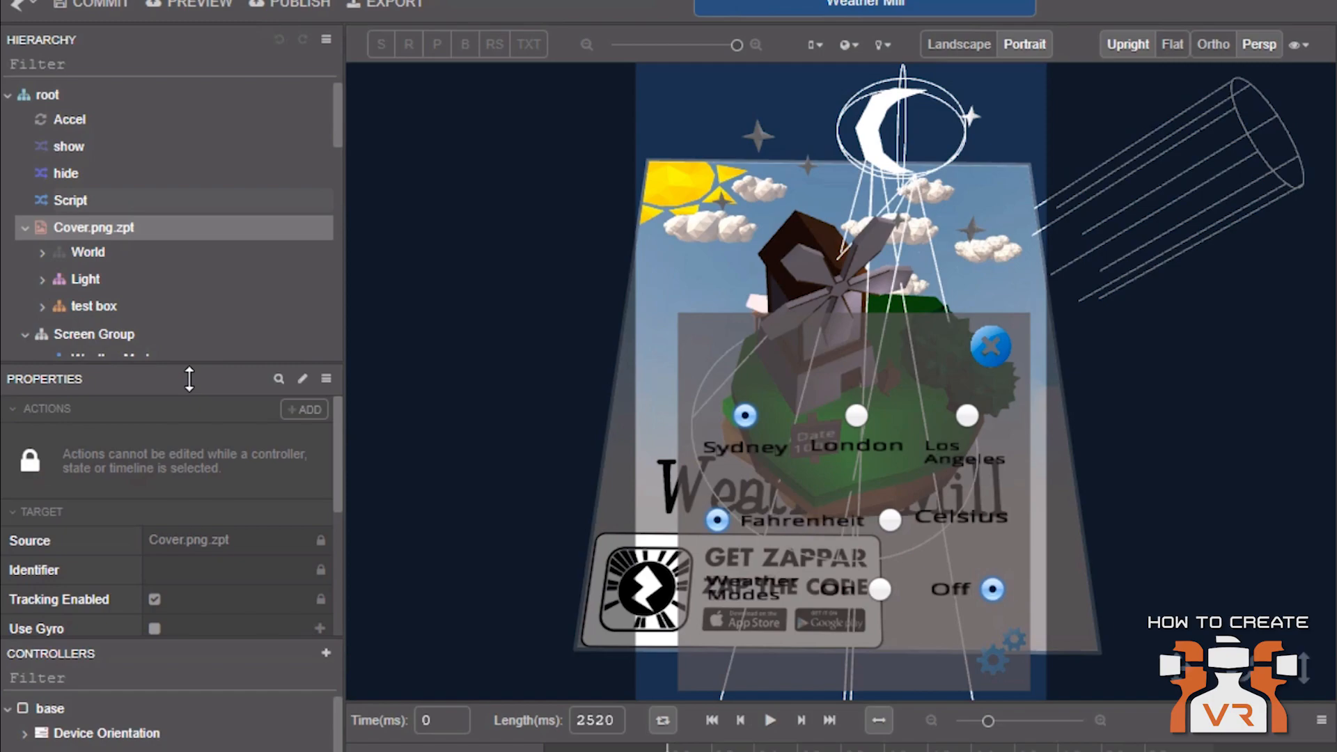
double_click(74, 200)
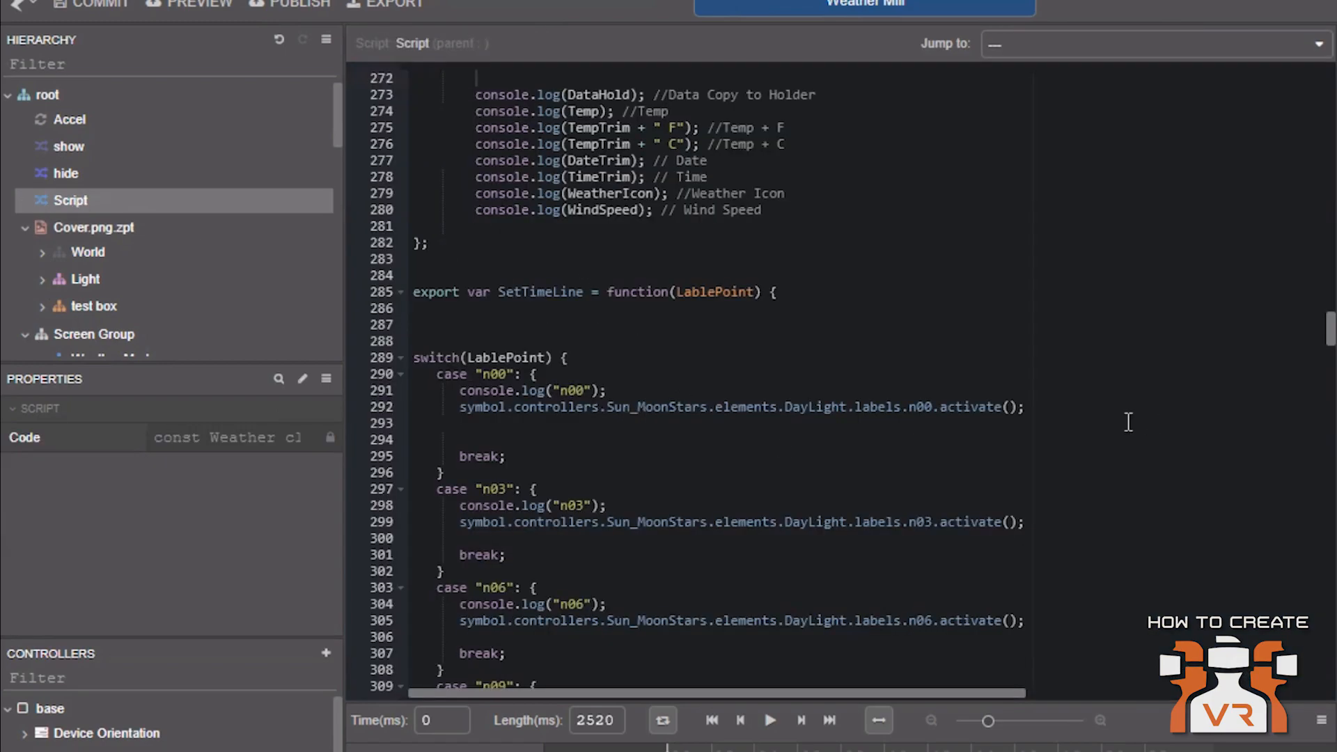
left_click(401, 294)
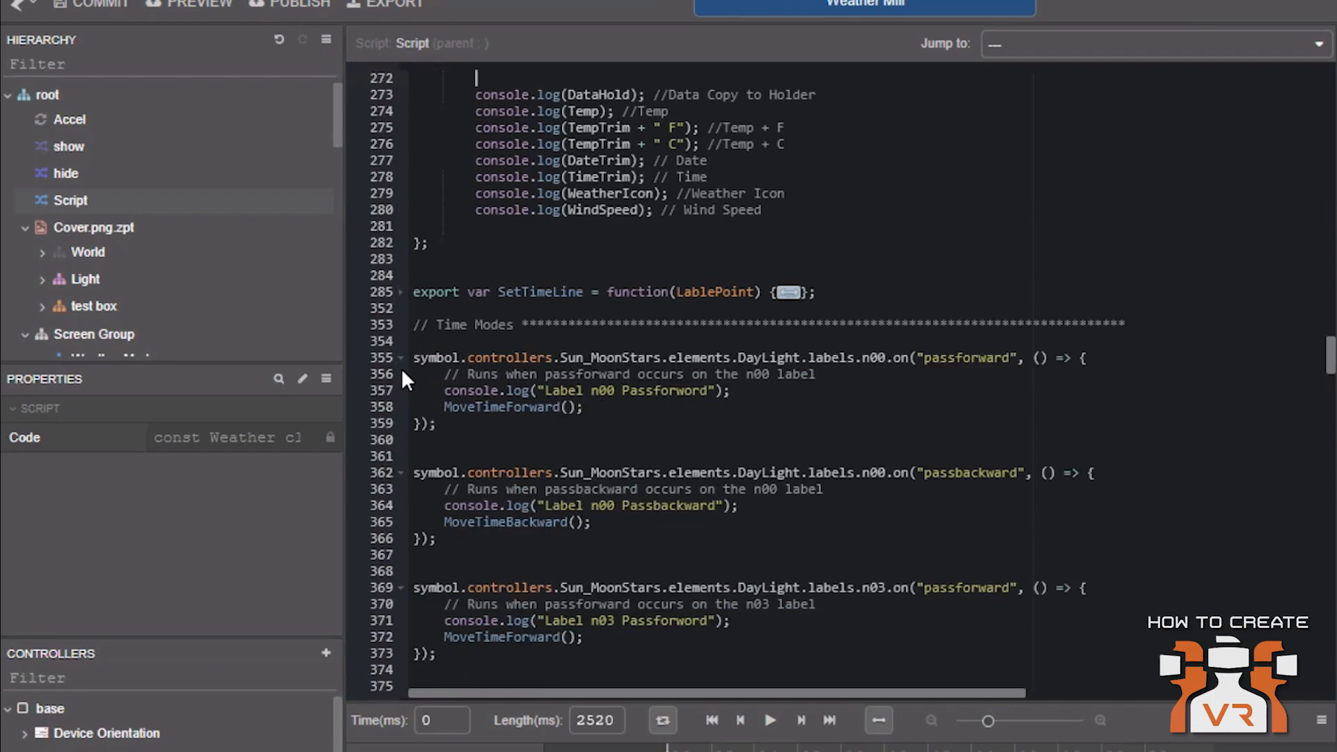
left_click_drag(1332, 345, 1332, 77)
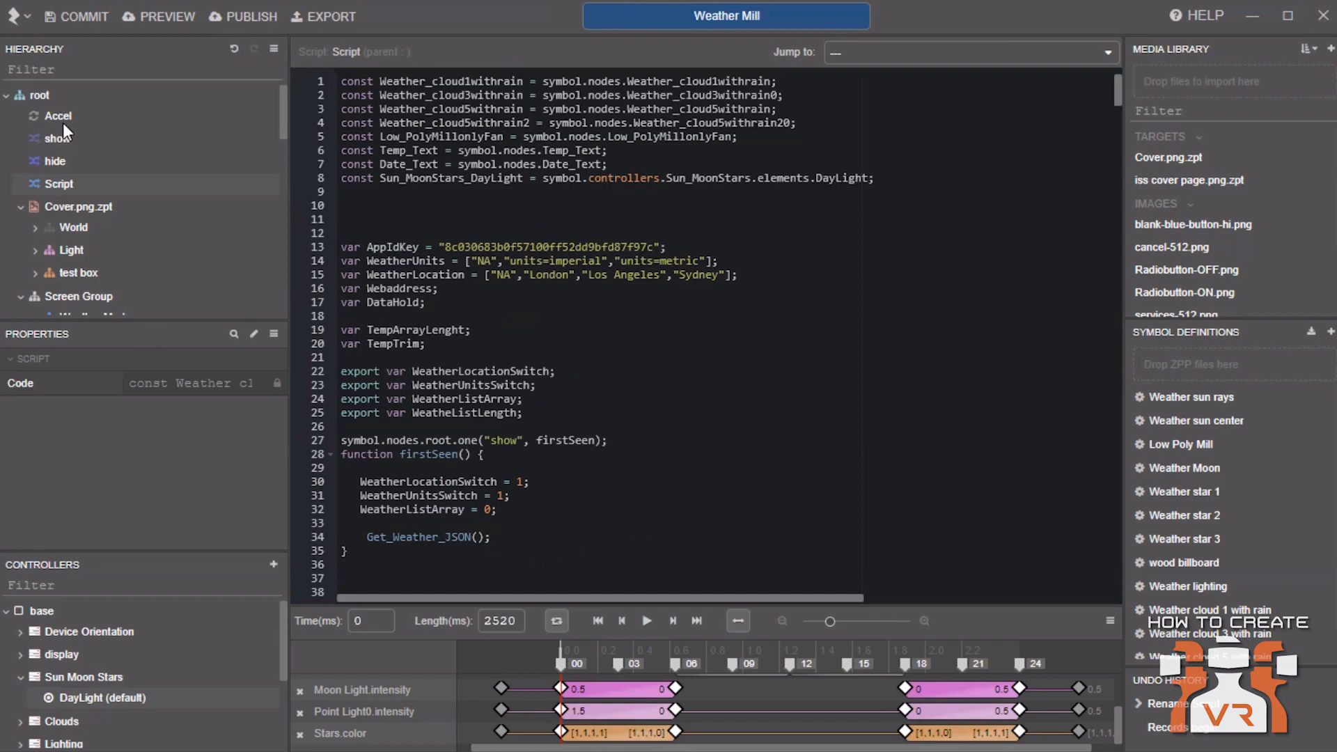
Expand the Clouds controller and activate its few clouds state to inspect its property list
left_click(43, 93)
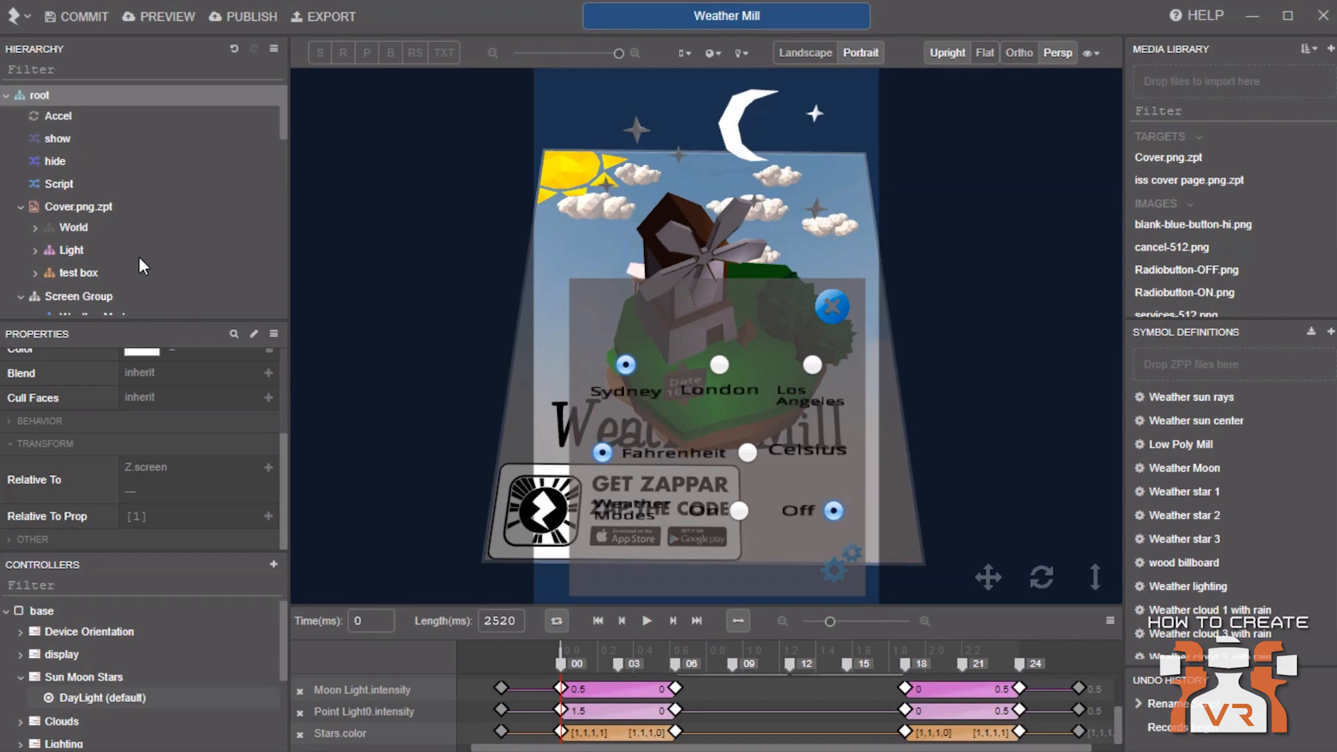
left_click_drag(139, 553, 133, 417)
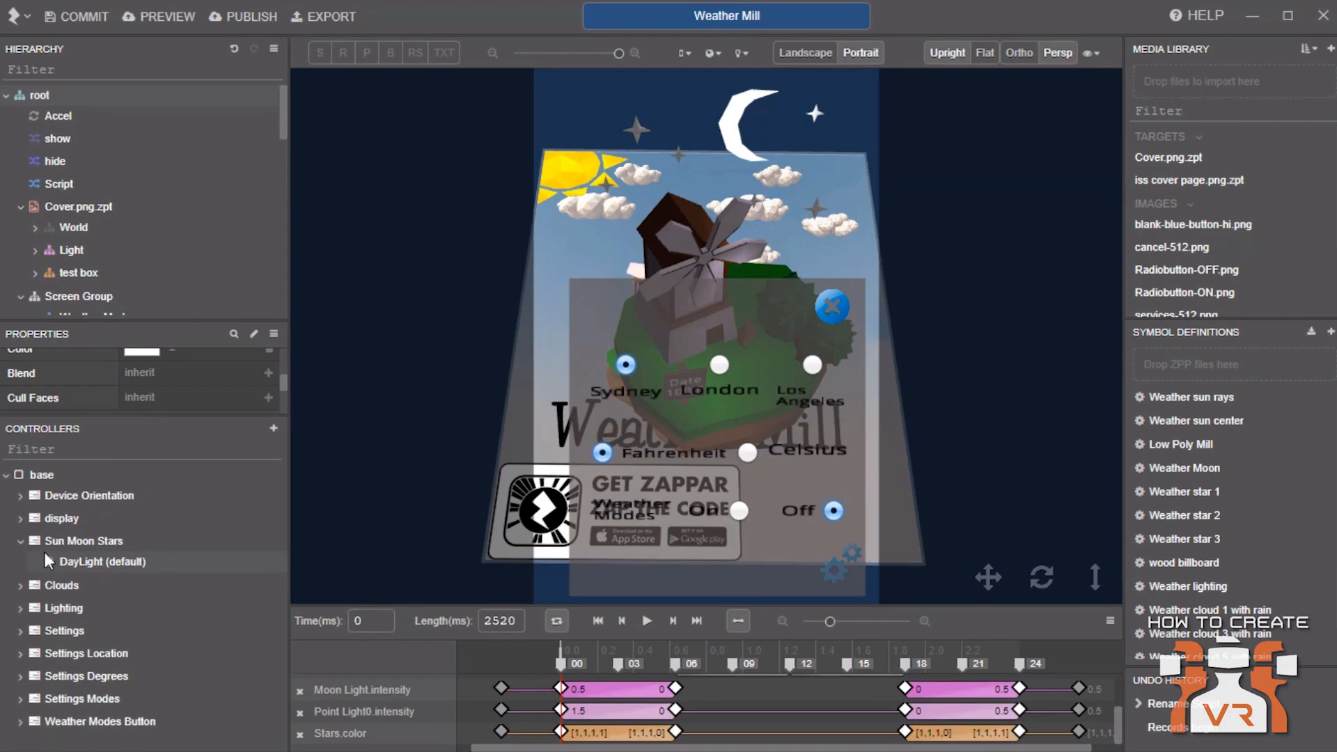
left_click(20, 587)
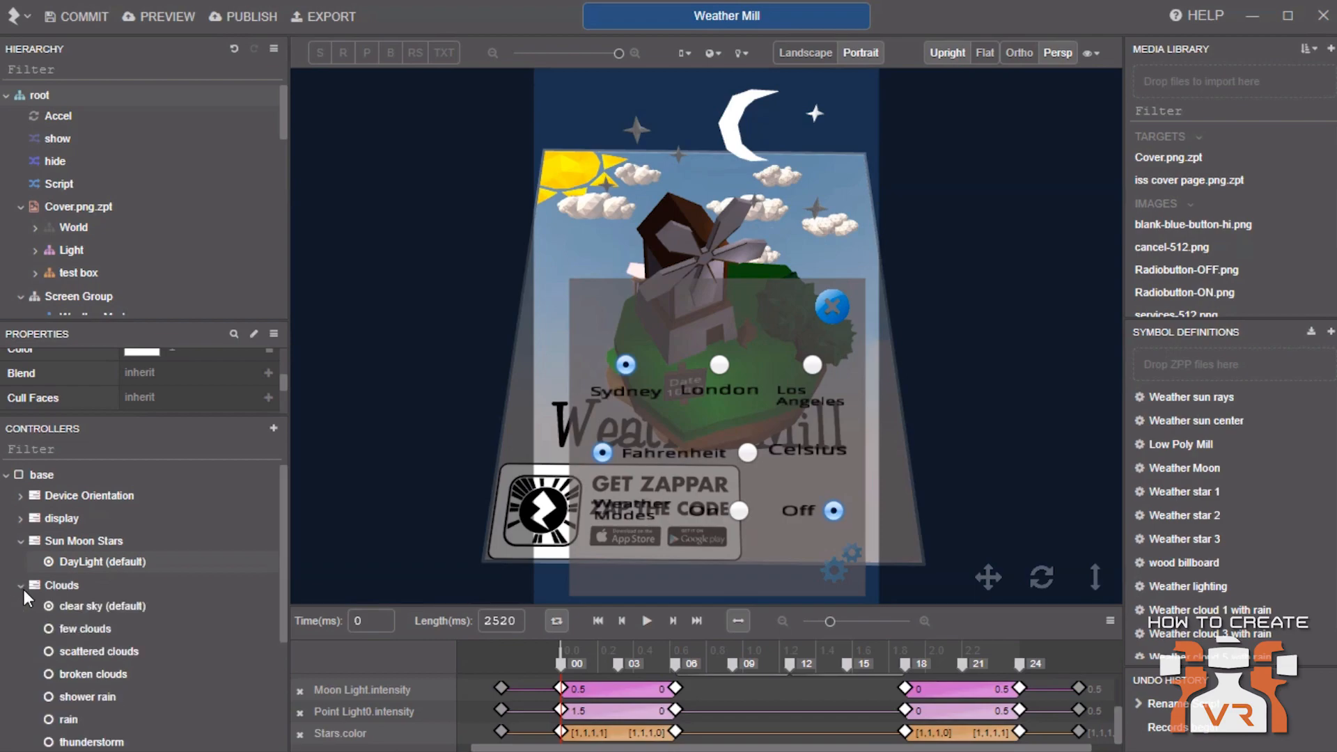
left_click(89, 629)
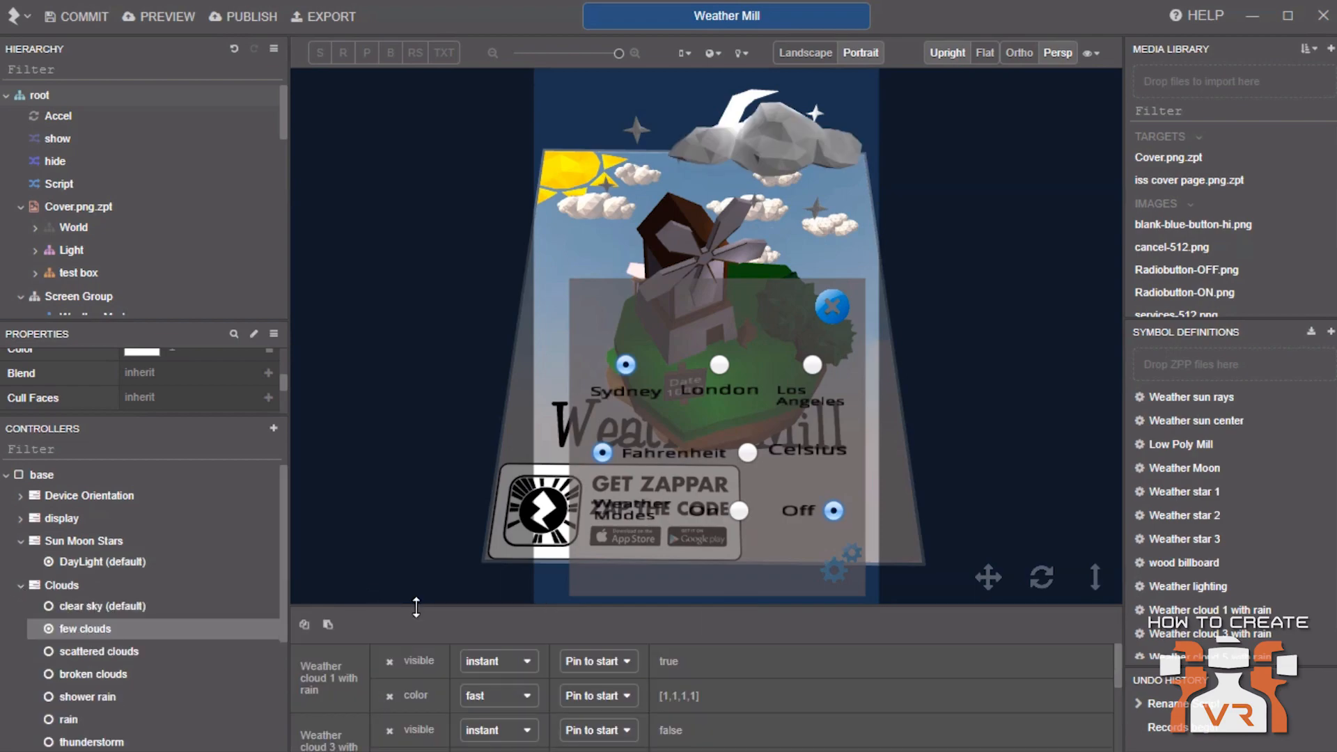
left_click_drag(418, 605, 412, 441)
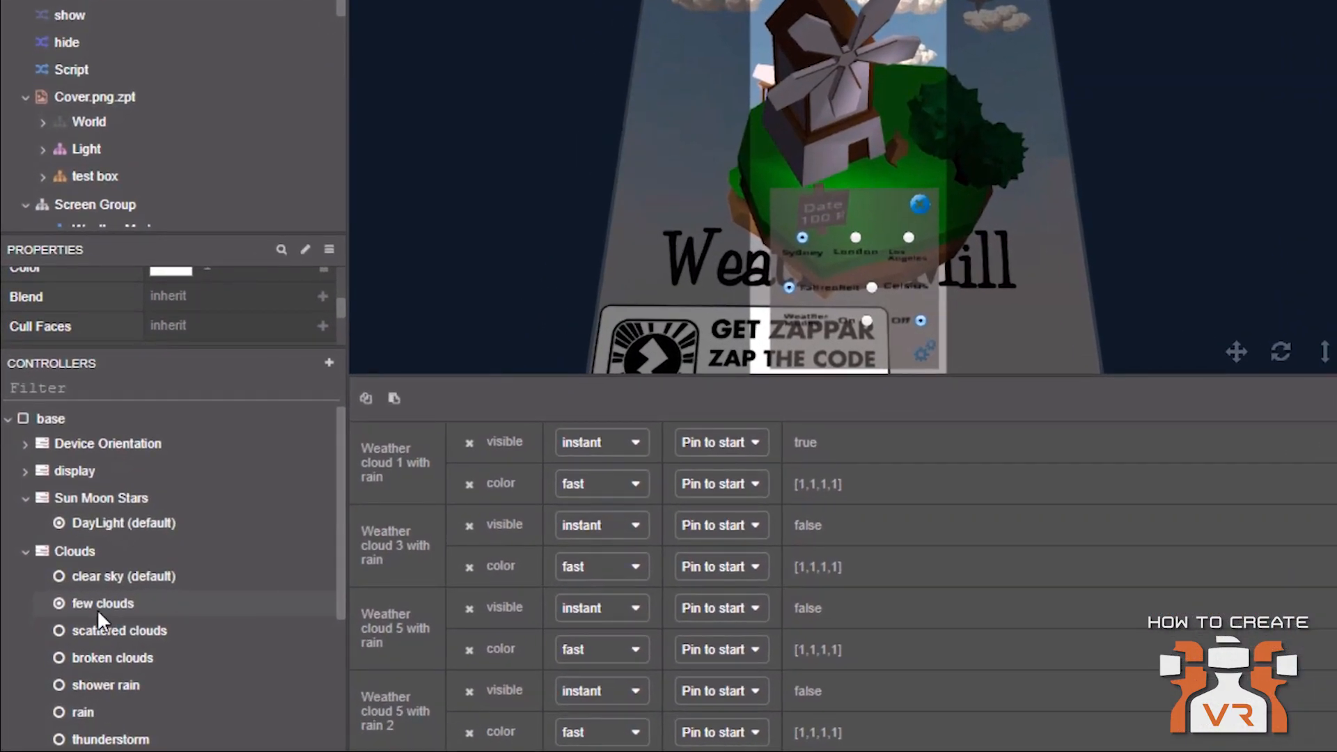
left_click(98, 608)
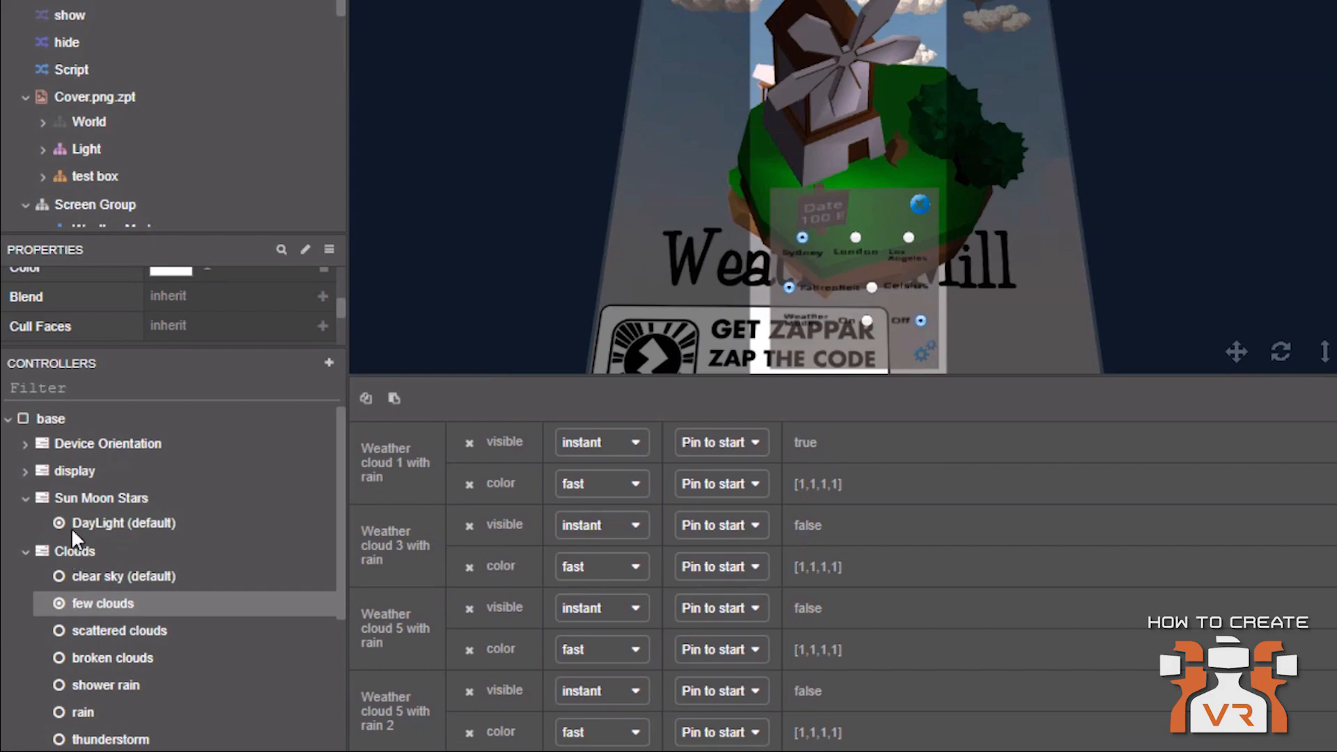
left_click(44, 498)
left_click(105, 580)
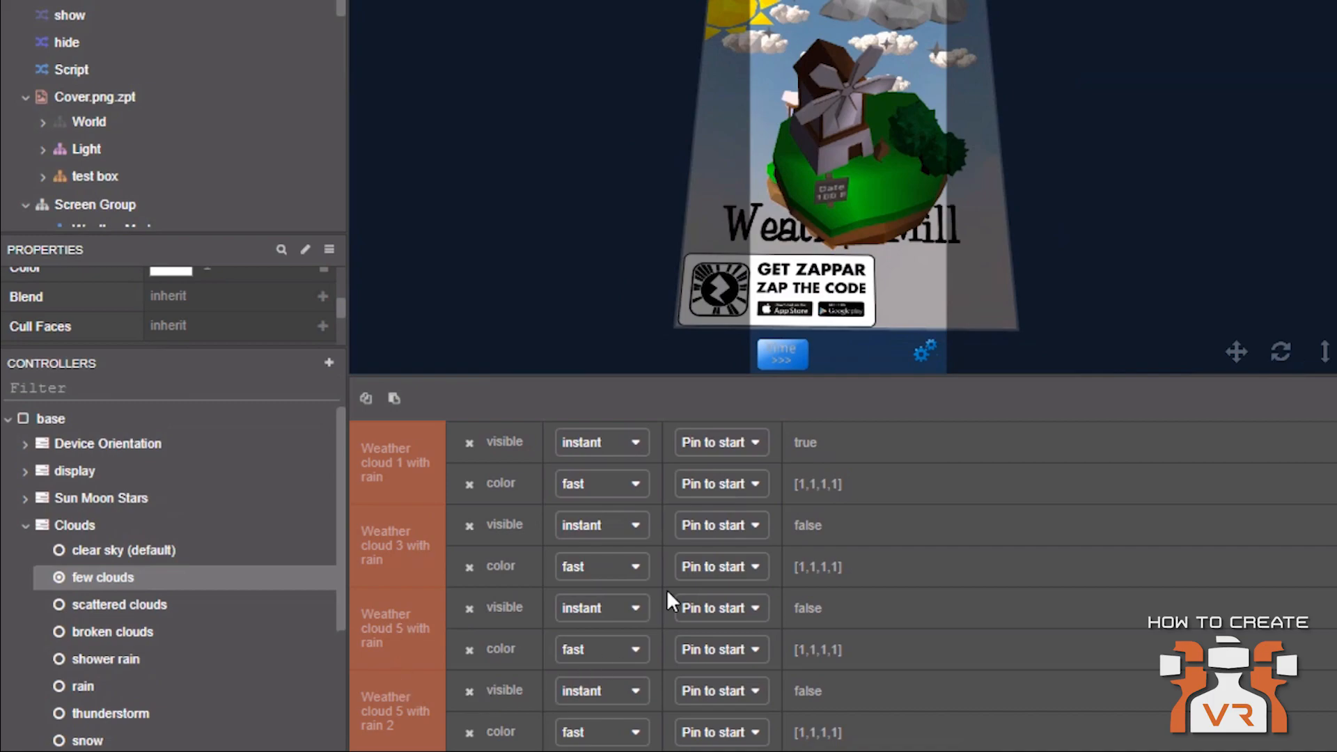
Inspect the transition options for the visible and color properties of Weather cloud 1 with rain in the few clouds state
left_click(596, 447)
left_click(595, 447)
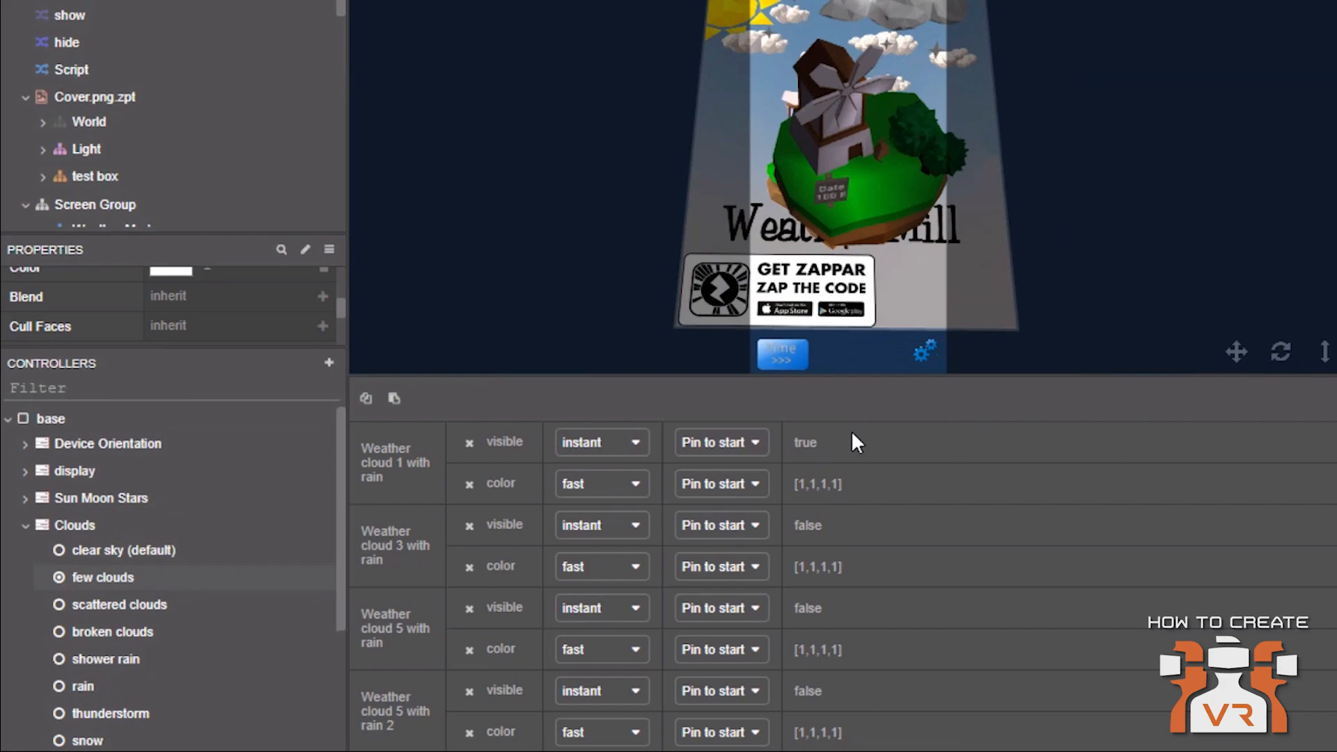
left_click(614, 441)
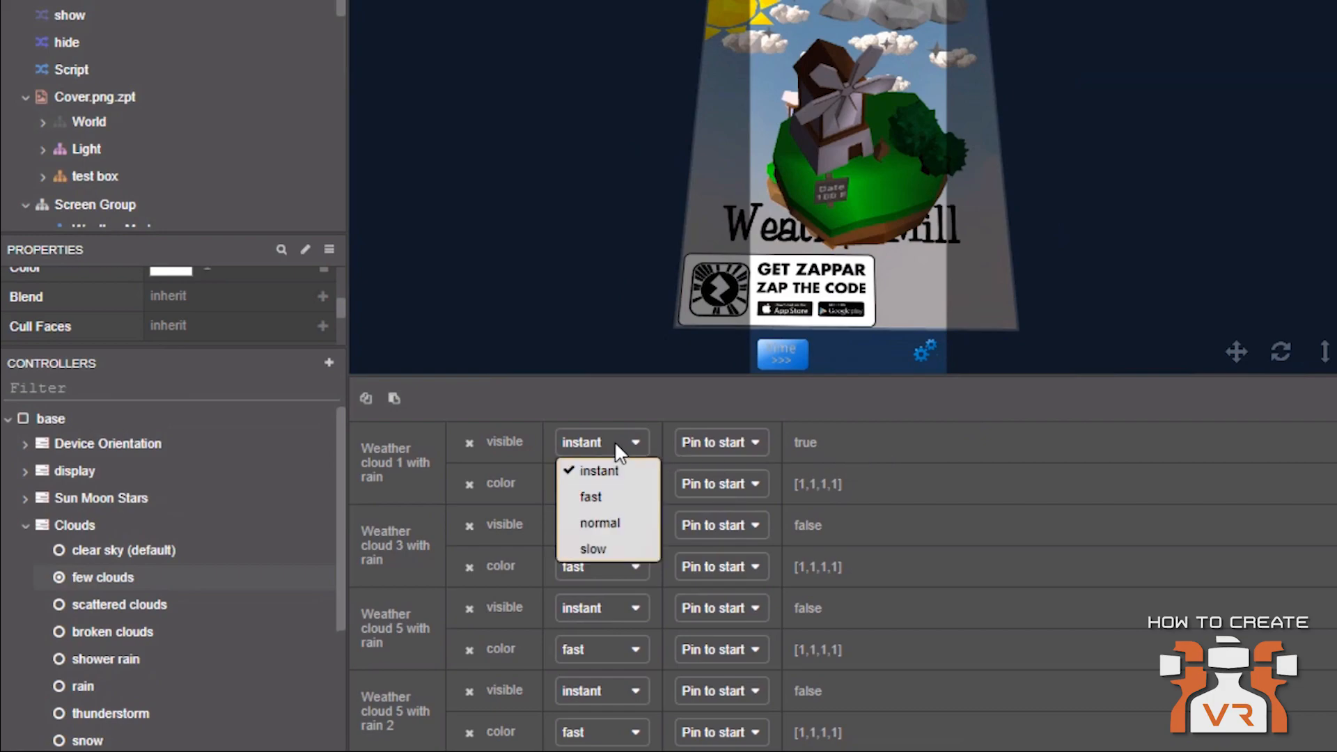
left_click(614, 442)
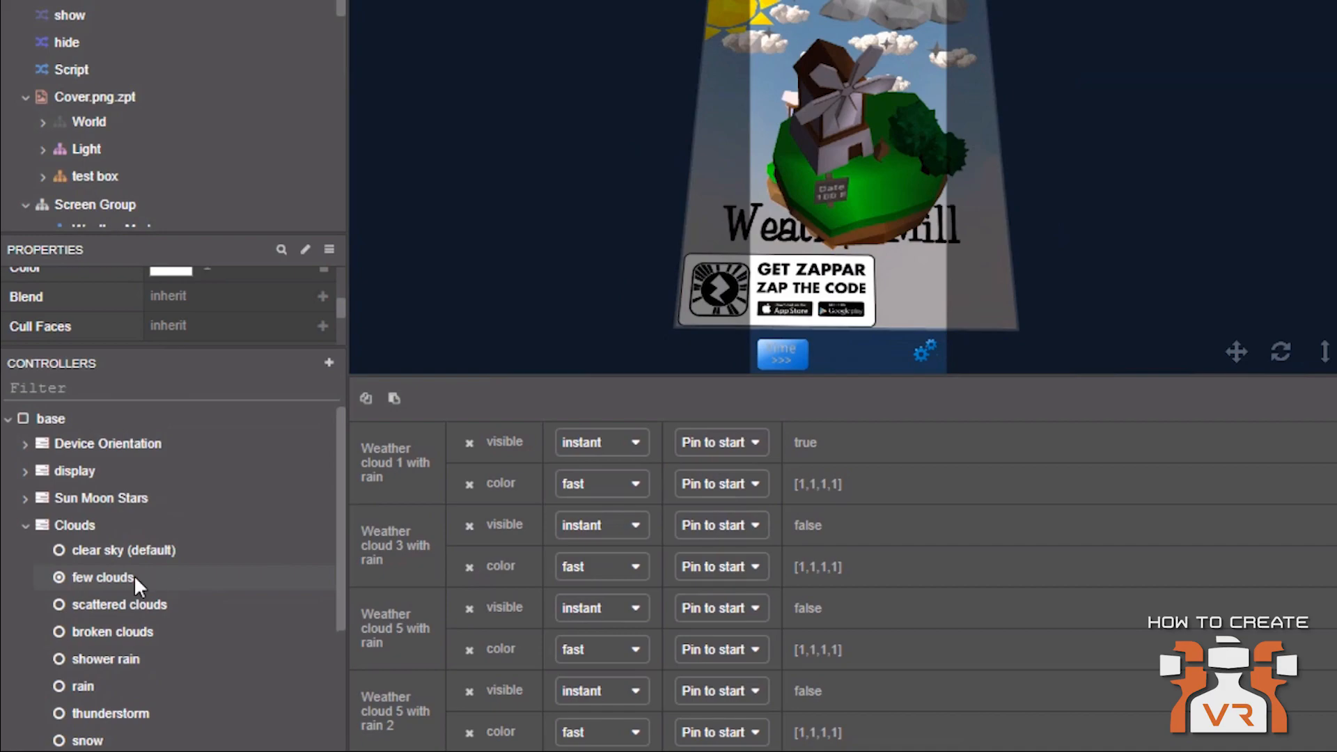
left_click(90, 577)
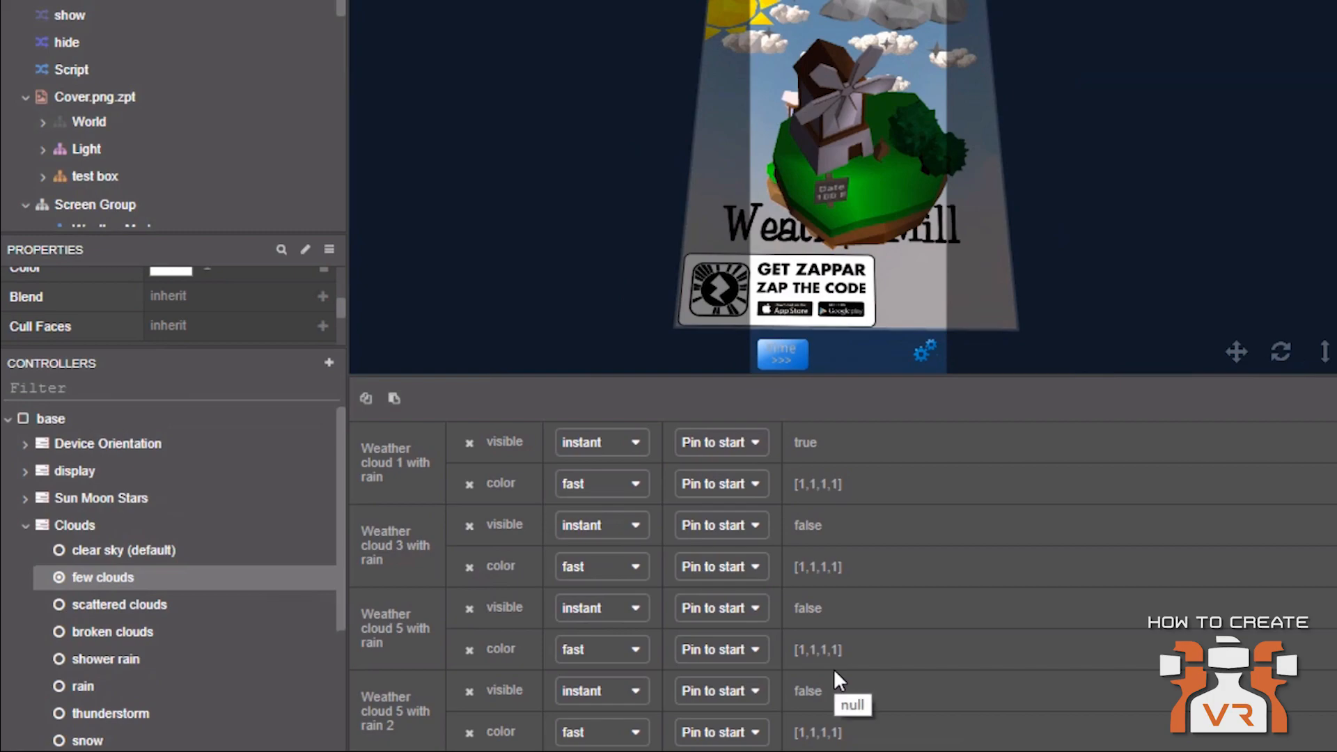
left_click(614, 491)
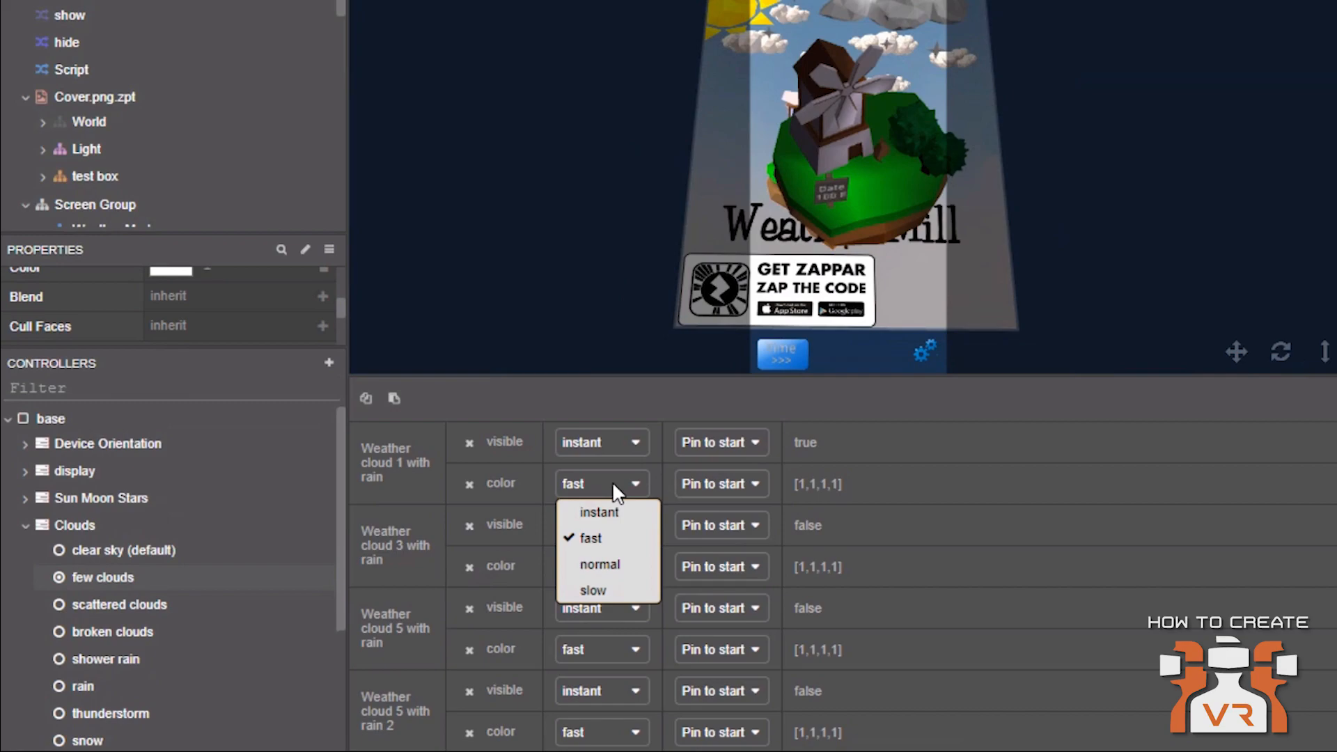
left_click(612, 482)
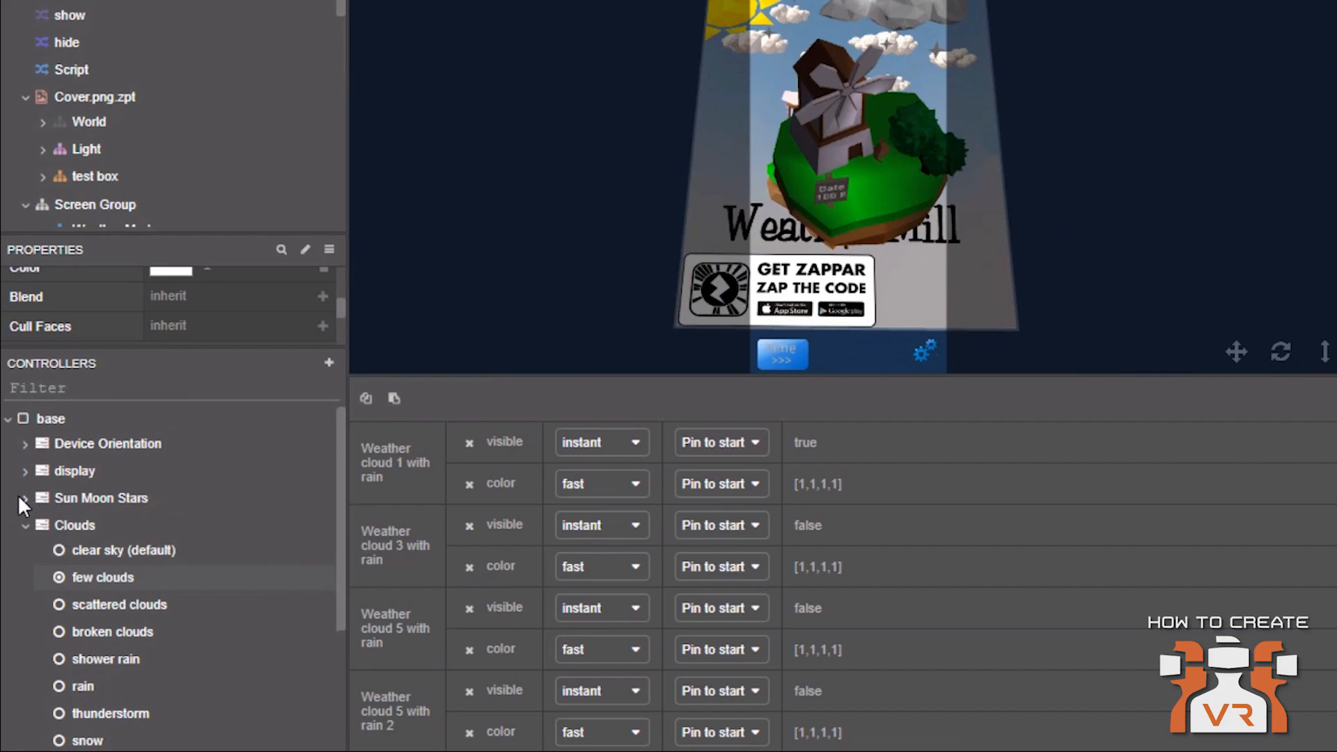
Expand the Sun Moon Stars controller and open its DayLight (default) timeline, zooming in on the keyframes
left_click(119, 580)
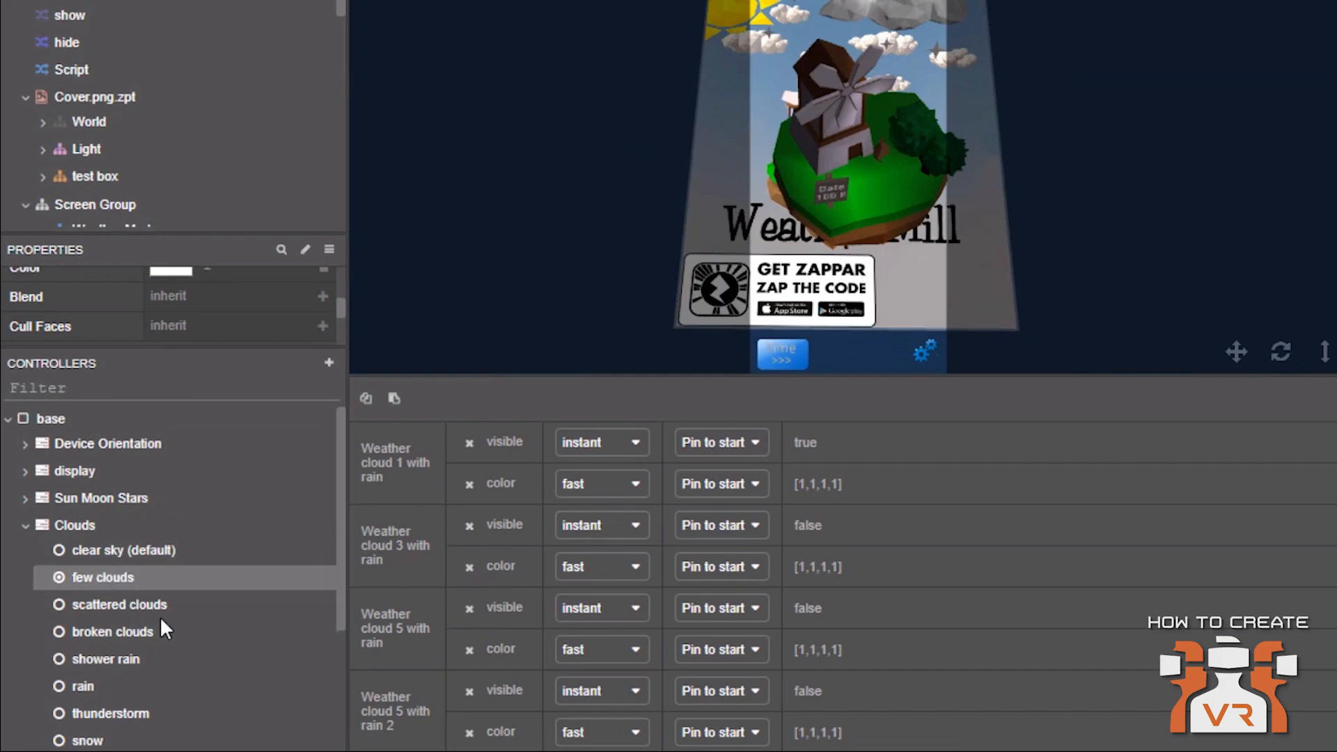
left_click(26, 498)
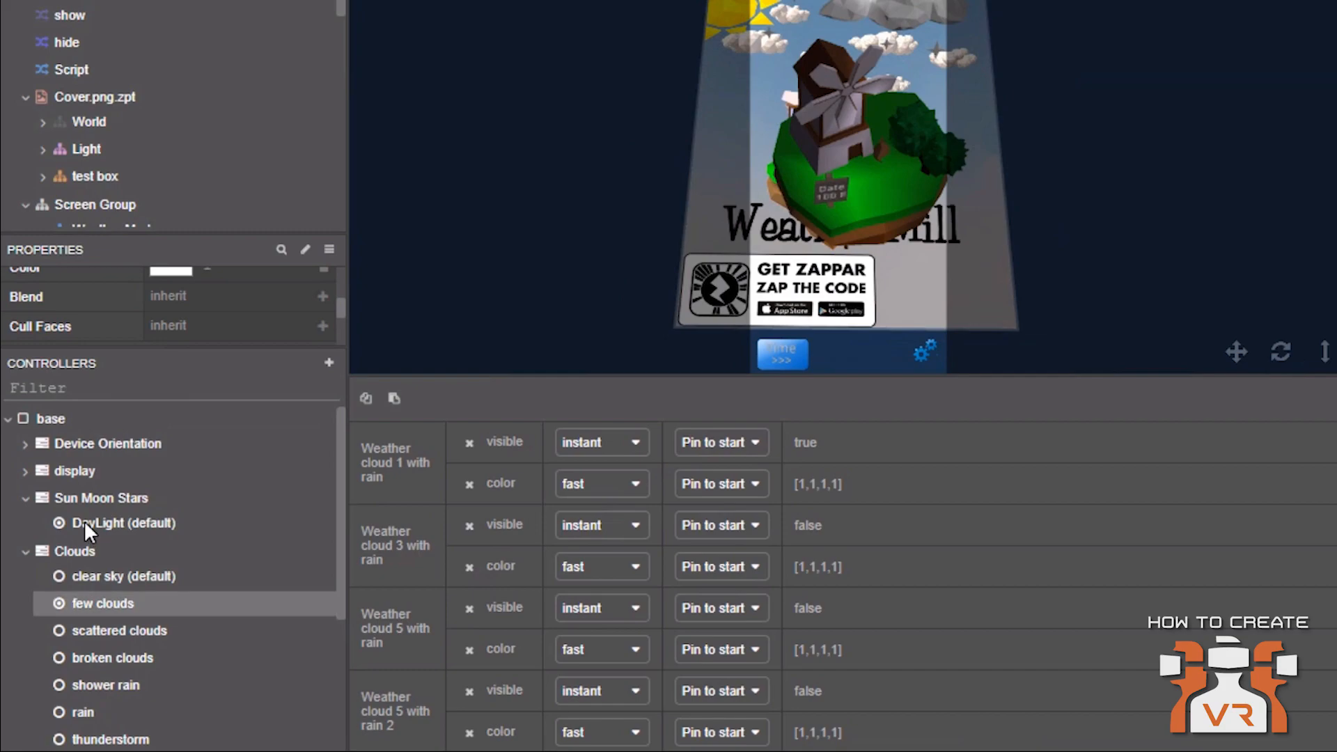
left_click(84, 520)
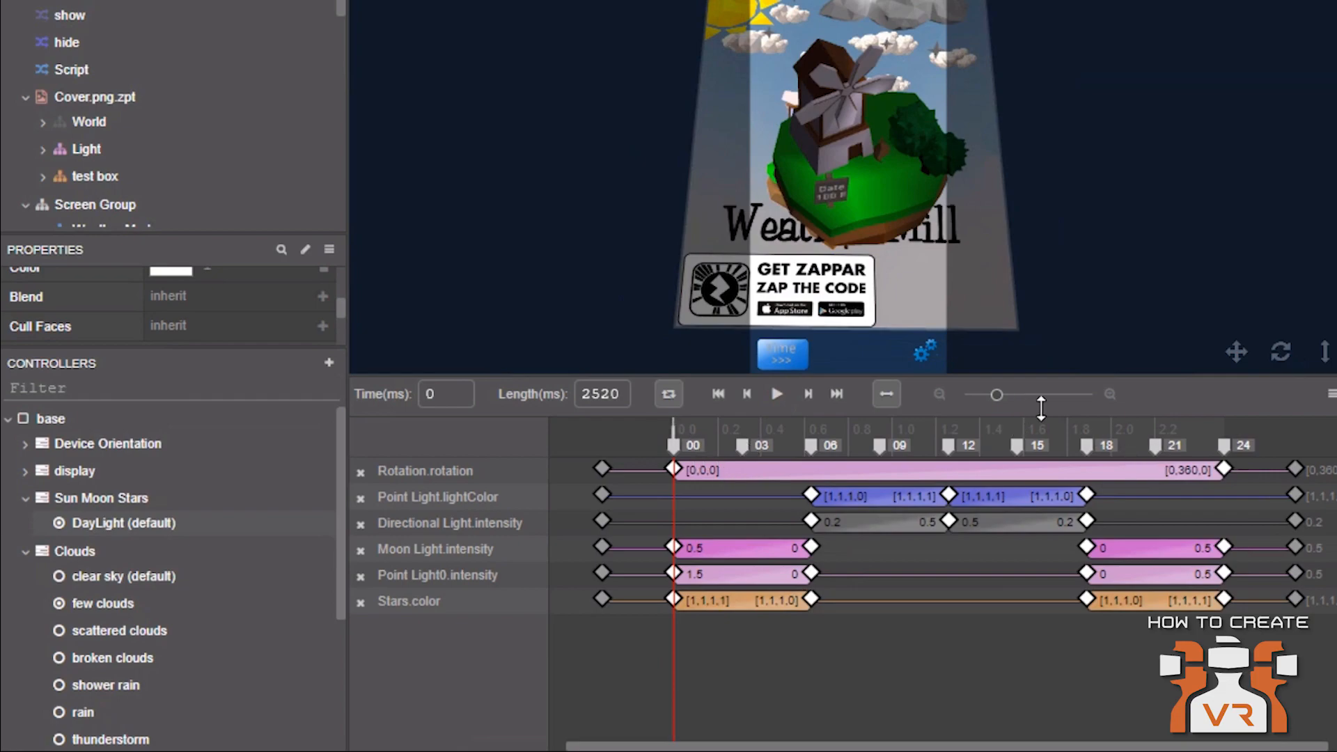
mouse_move(996, 395)
left_mouse_down()
mouse_move(1081, 395)
mouse_move(1020, 394)
left_mouse_up()
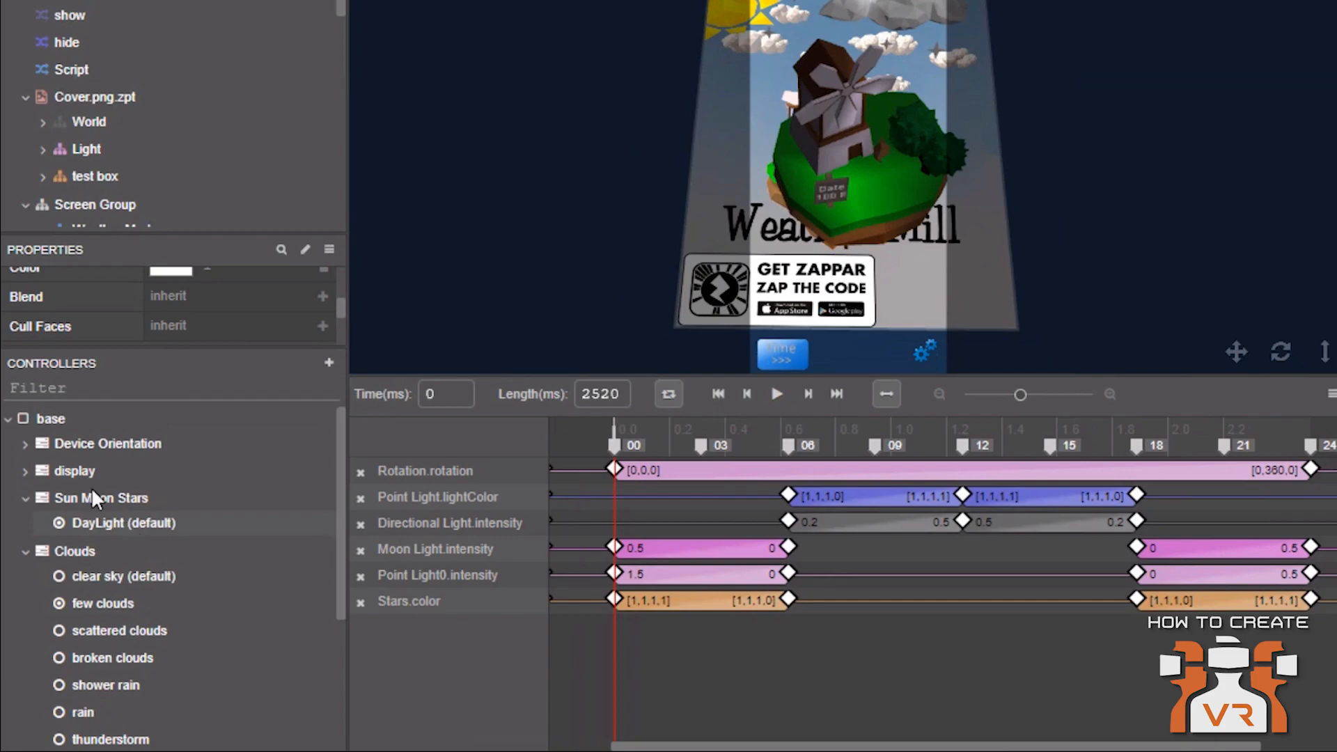
Select Cancel-512.png in the hierarchy to inspect its On Tap Activate State action
left_click_drag(170, 349, 172, 555)
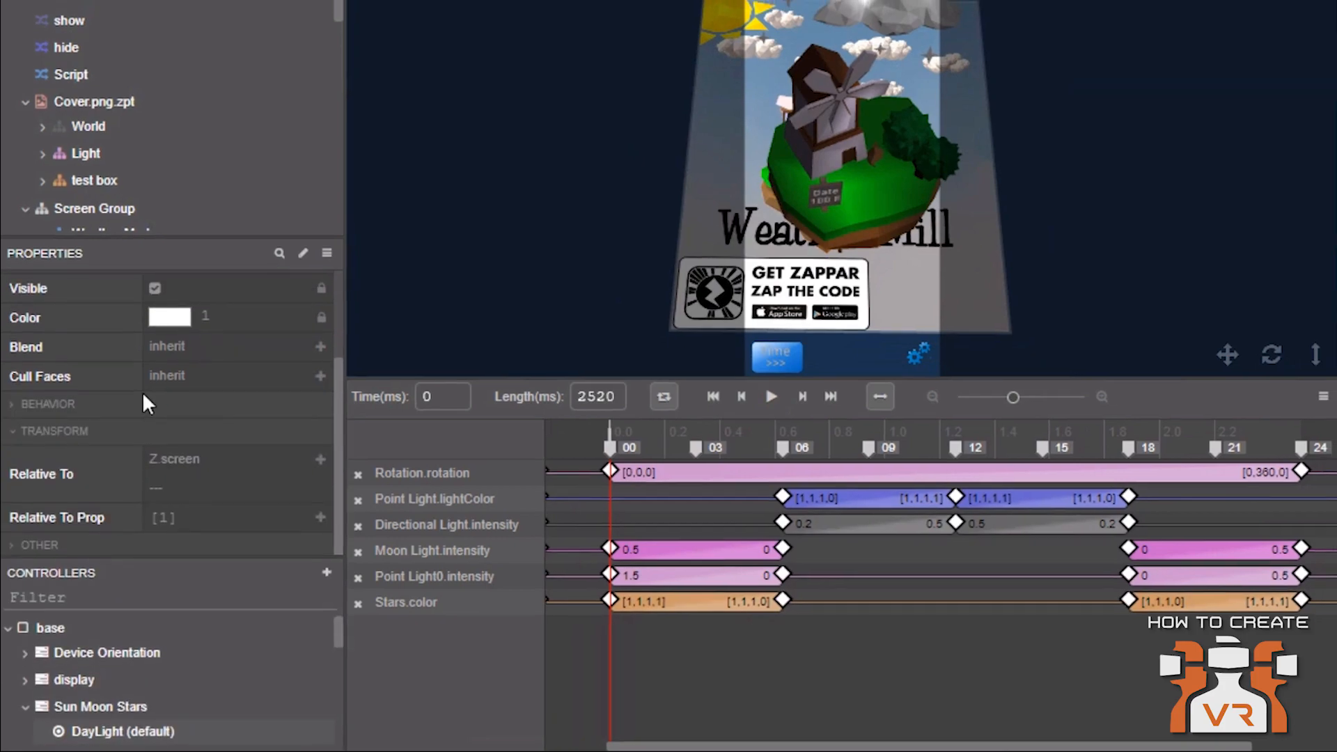
scroll(142, 391, "up", 3)
left_click(57, 625)
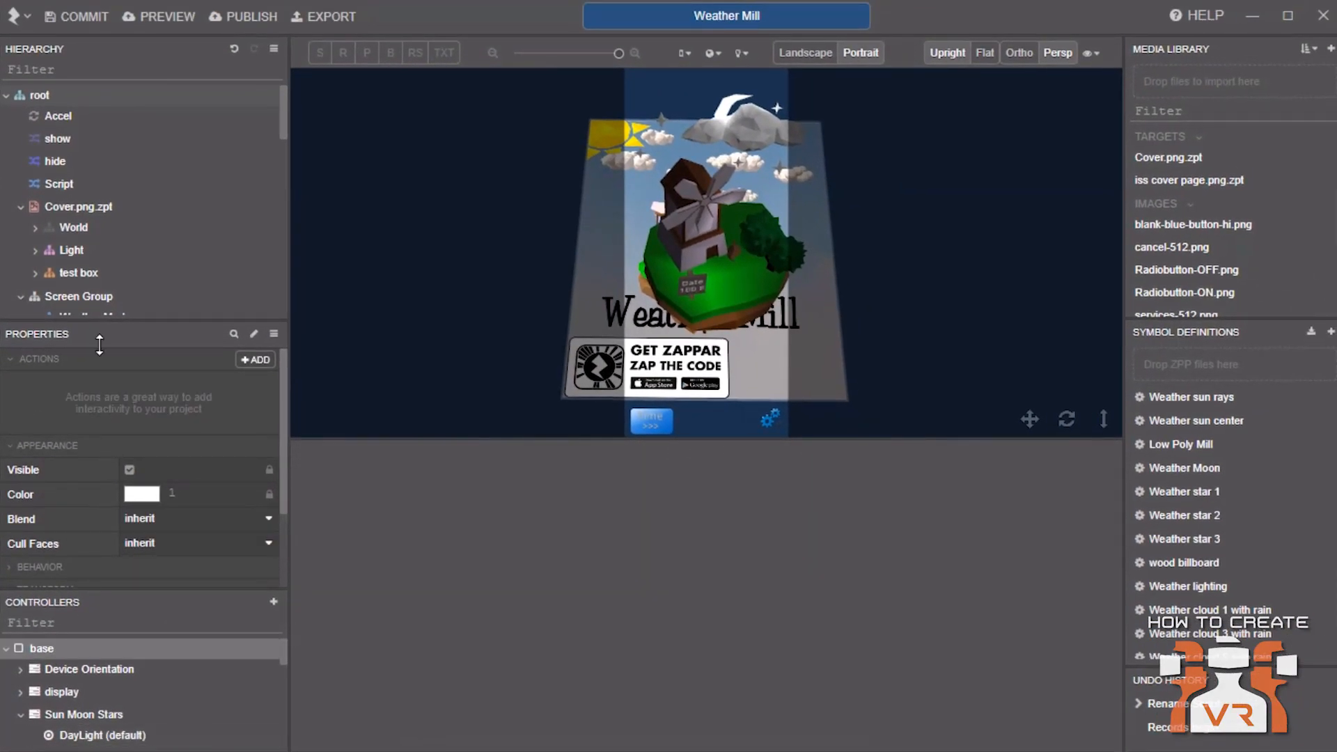
scroll(106, 258, "down", 5)
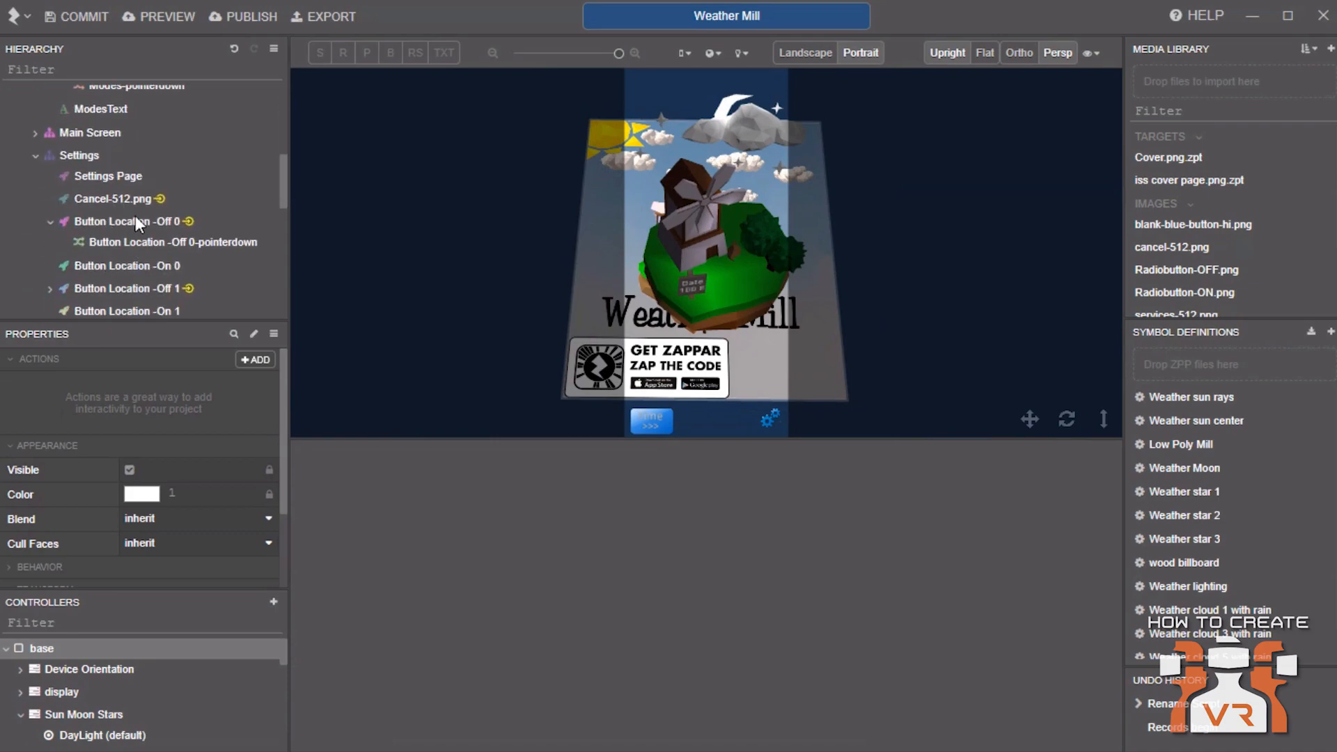
left_click(114, 204)
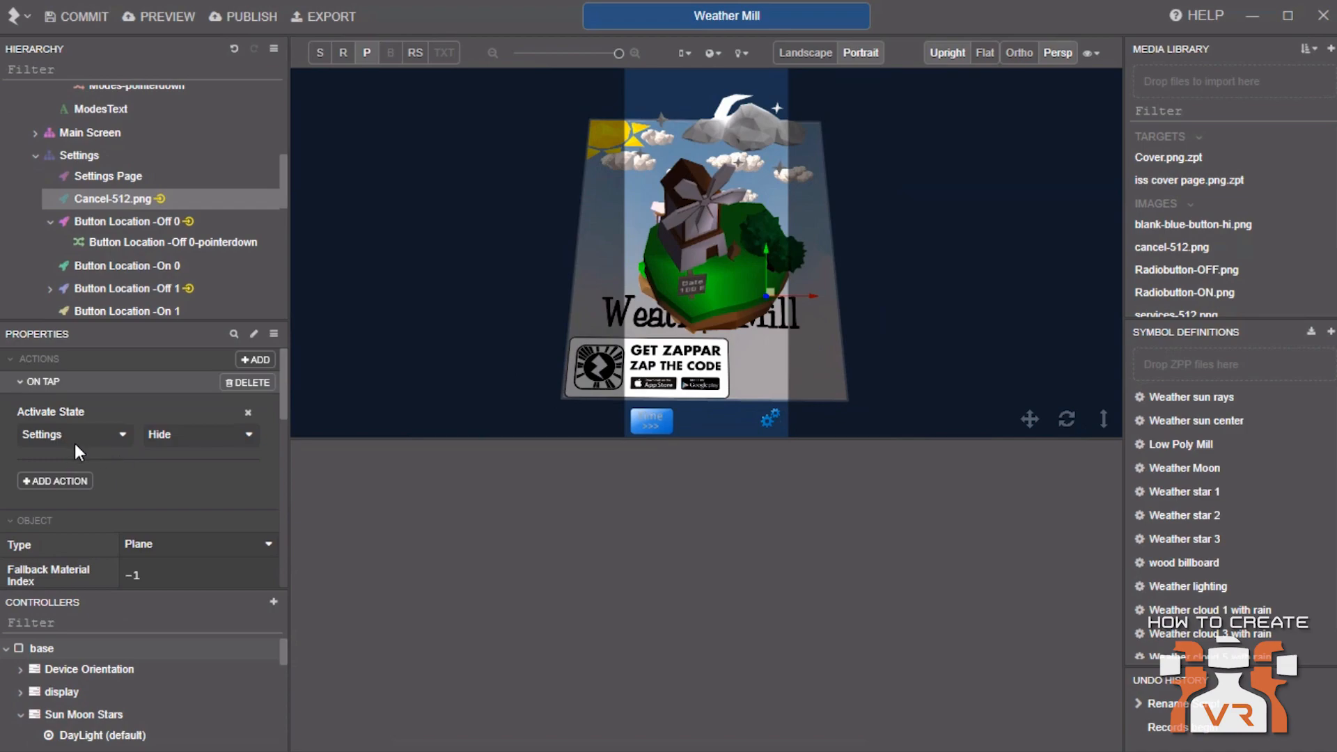
Expand the Settings controller and activate its Hide (default) state to inspect its property list
scroll(164, 679, "down", 10)
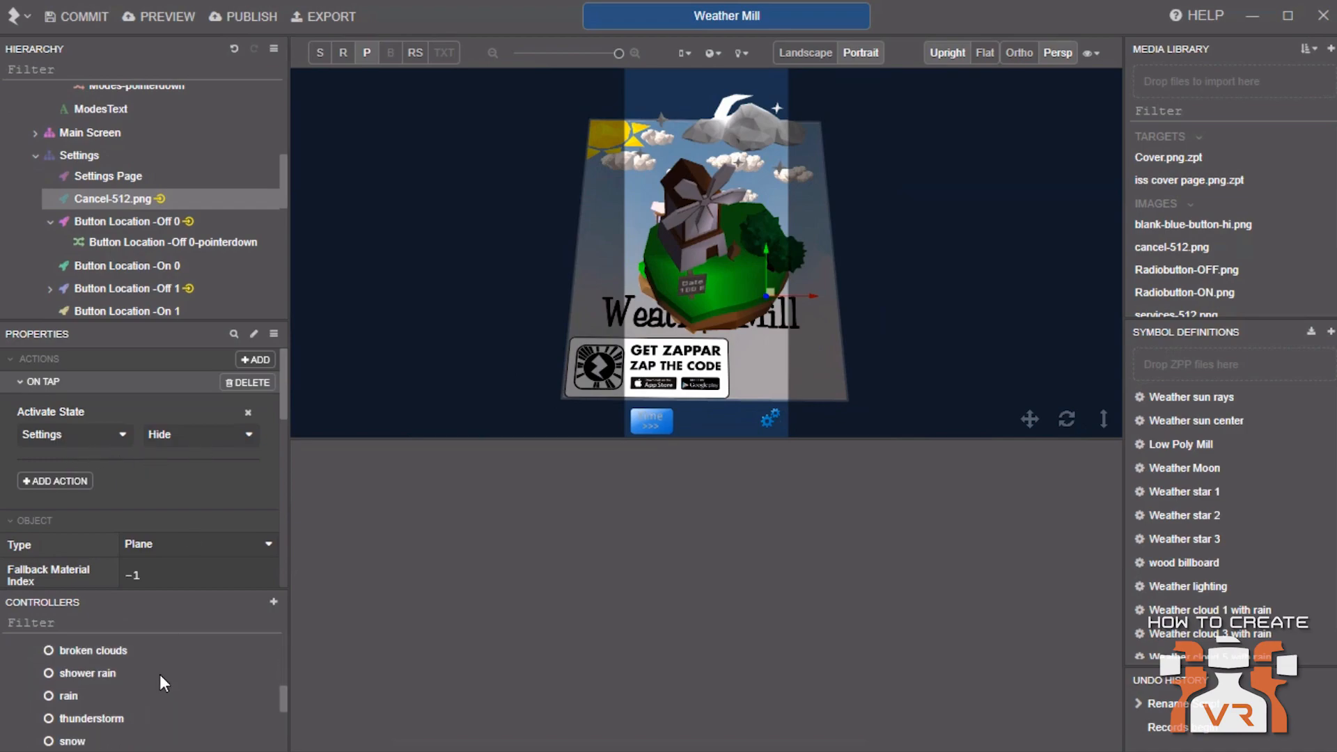
scroll(160, 679, "down", 2)
left_click(20, 642)
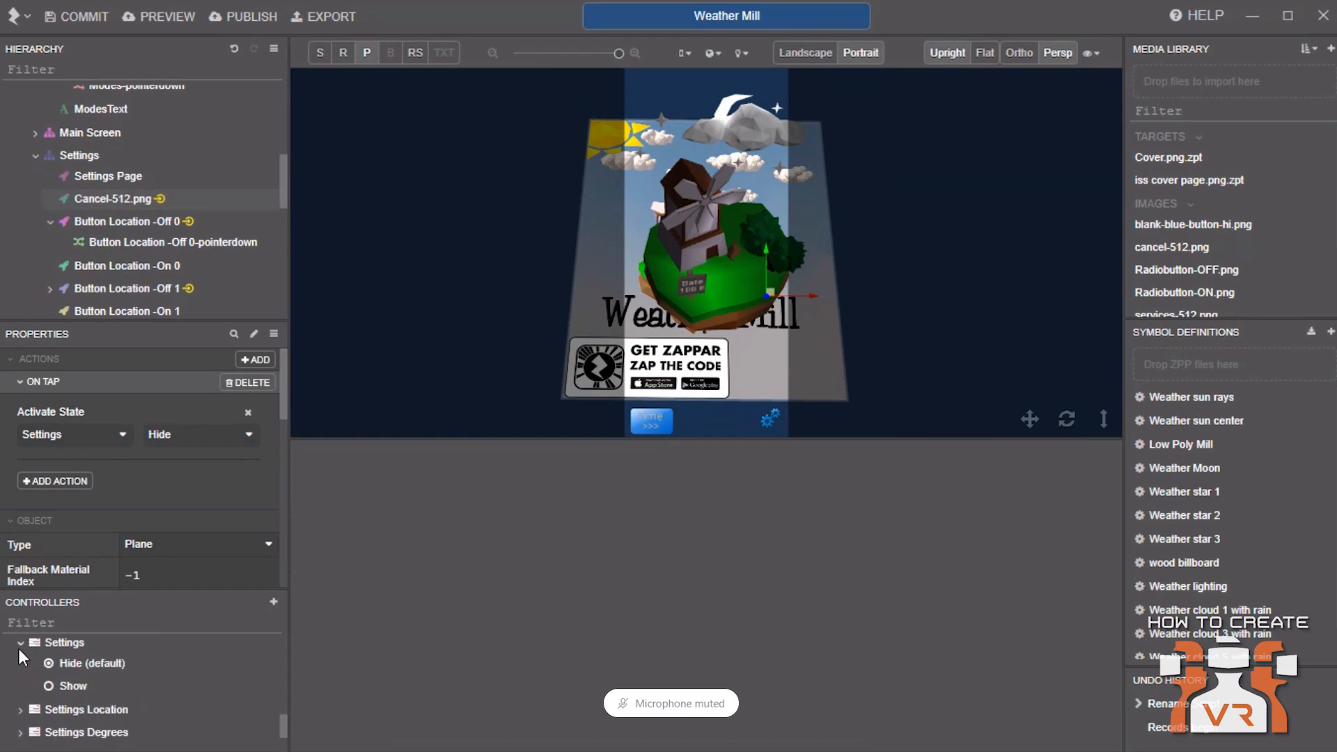
left_click(67, 660)
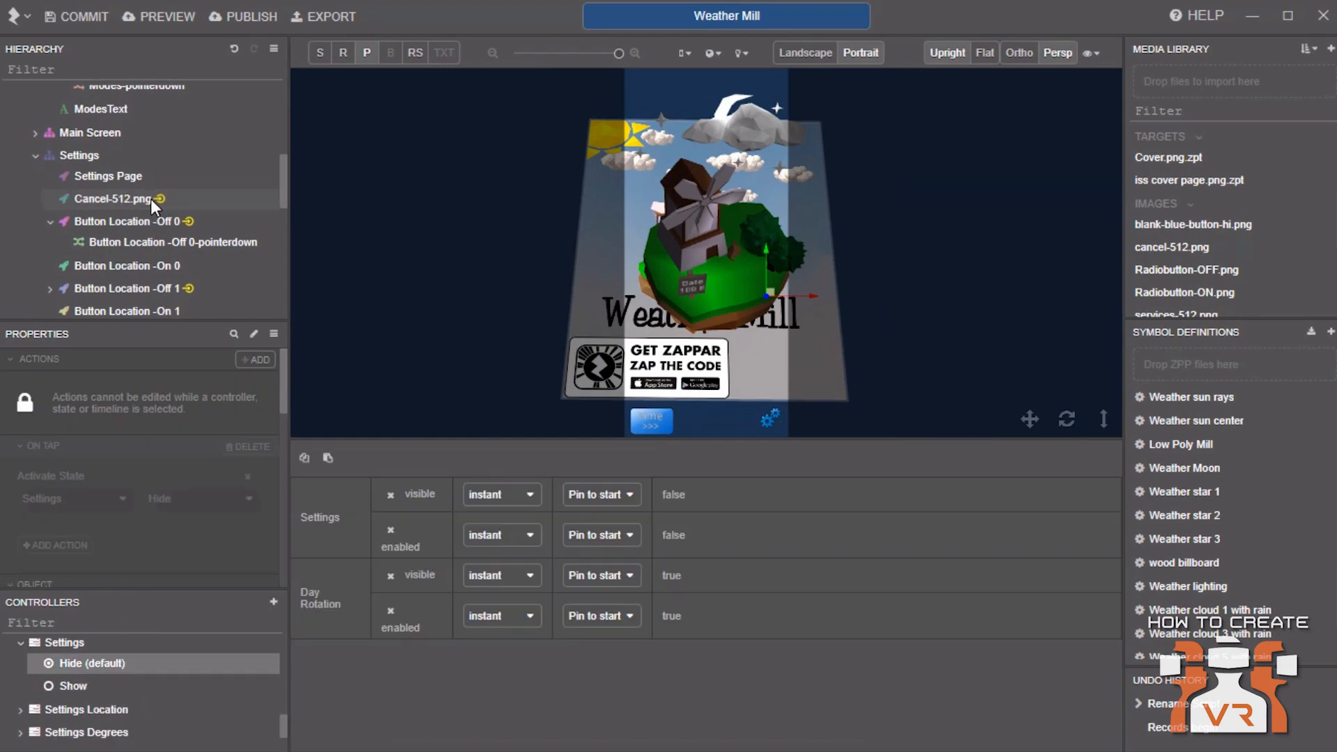
left_click(157, 418)
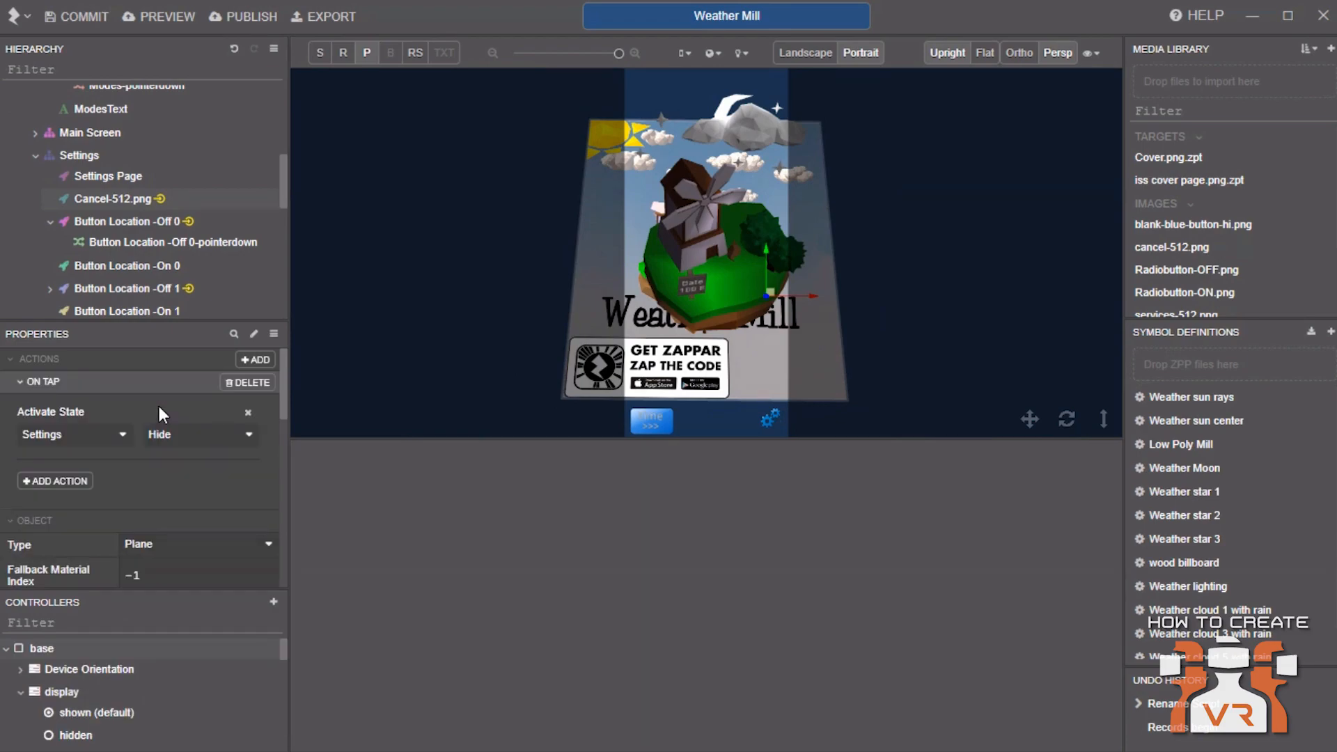
Browse the trigger types and actions offered when adding an action to Cancel-512.png
left_click(269, 363)
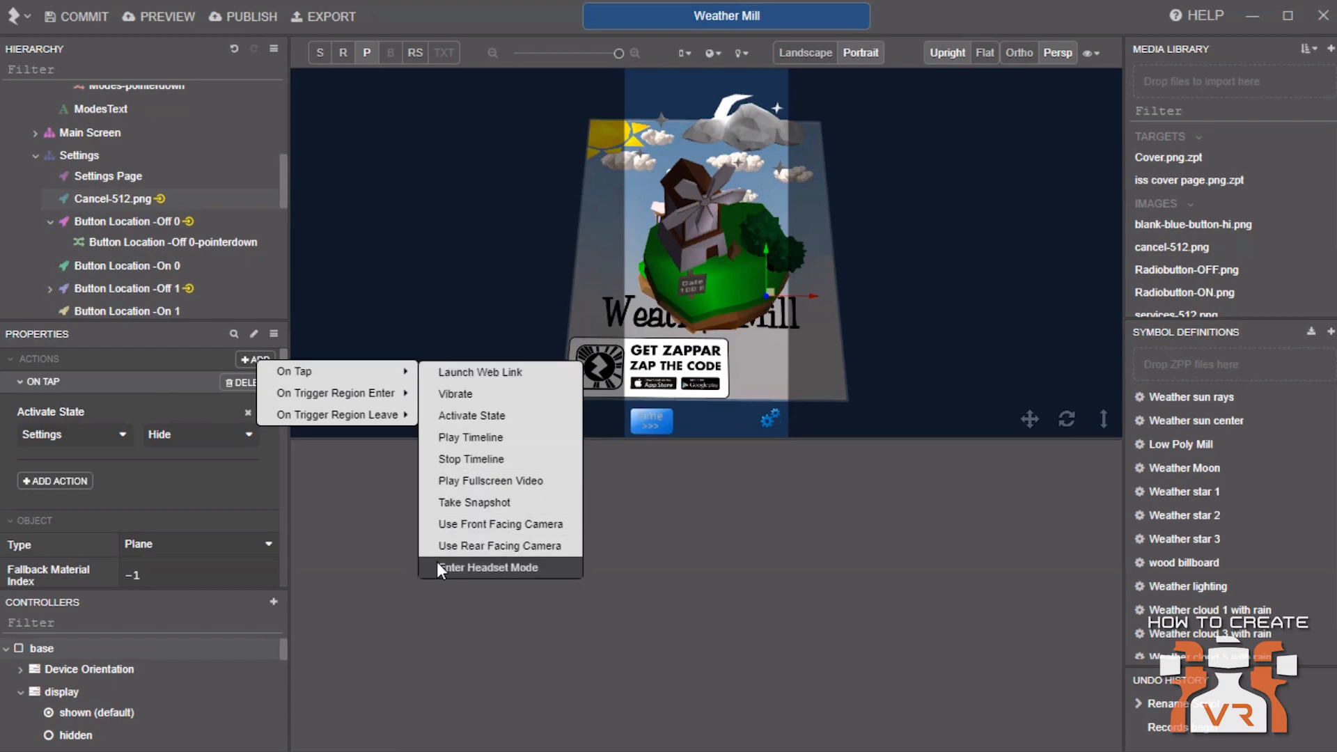
mouse_move(395, 414)
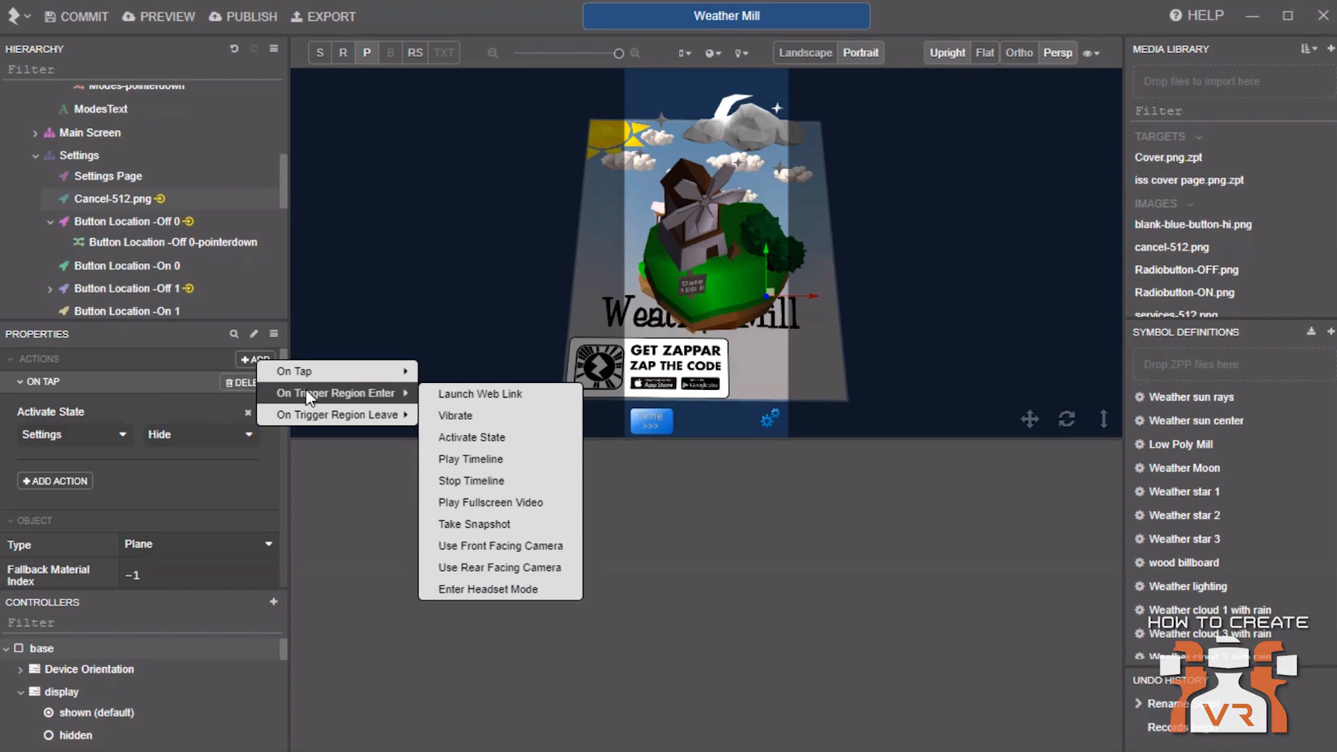
mouse_move(329, 411)
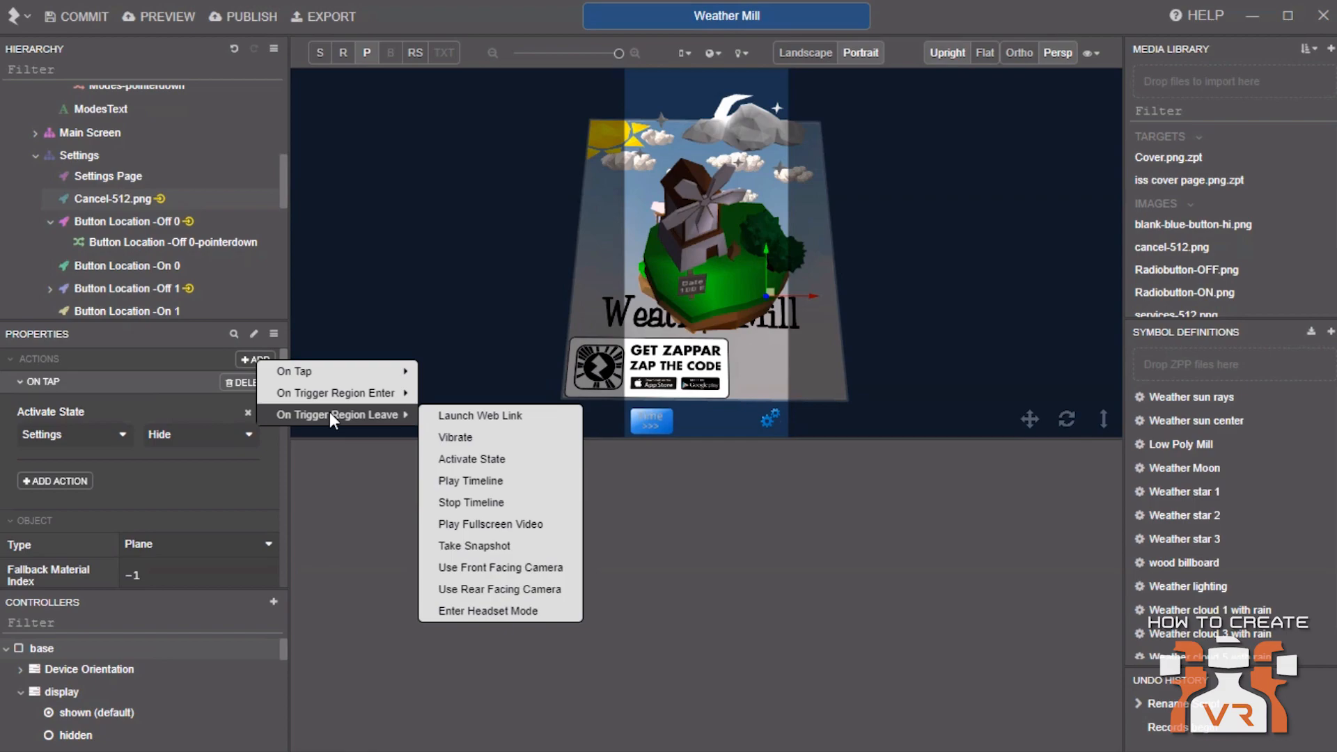
left_click(166, 340)
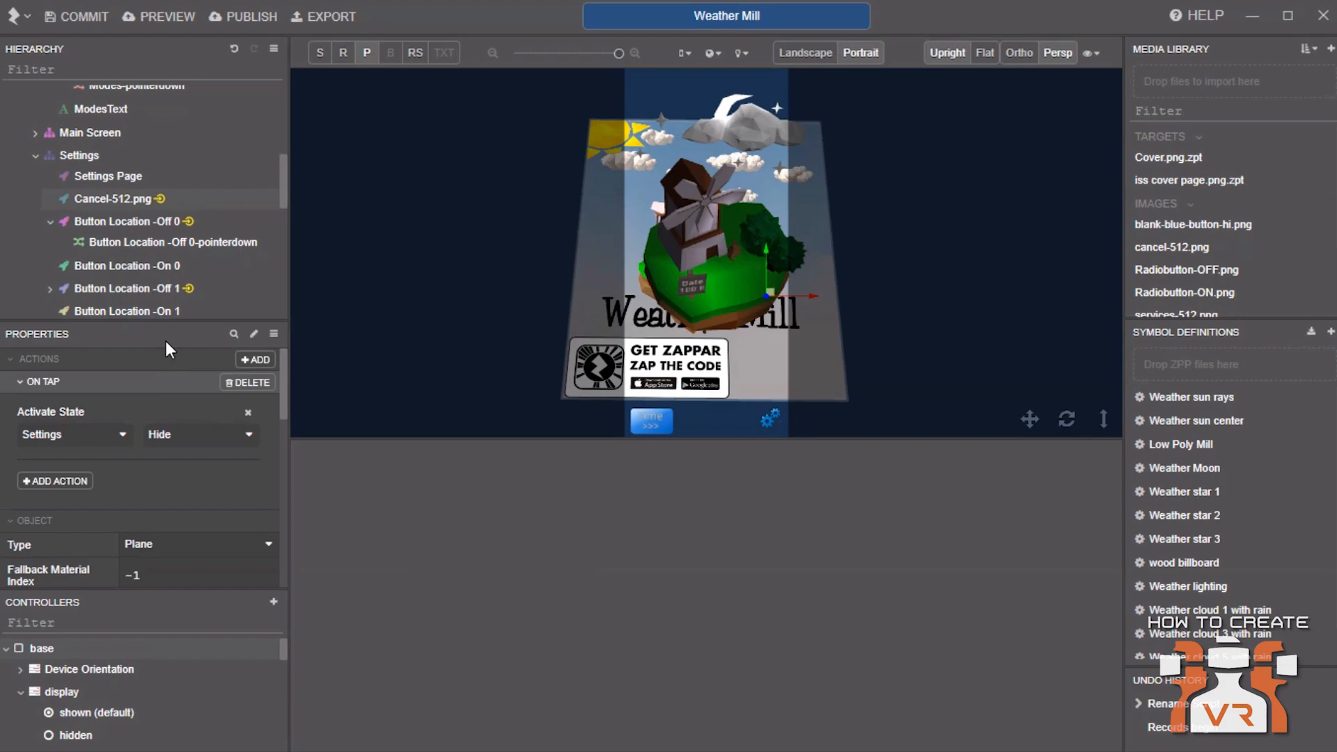
Browse the New Script event options in the context menu of Cancel-512.png
left_click(132, 177)
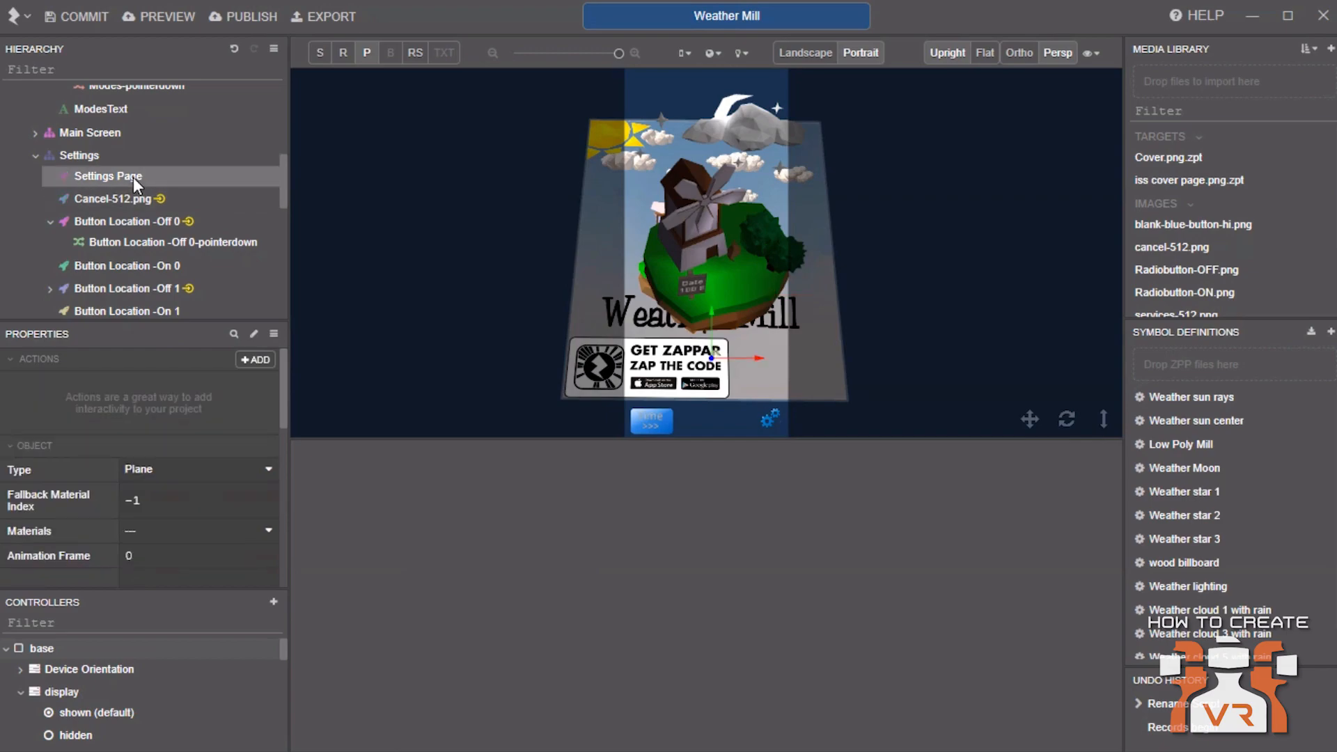
left_click(132, 198)
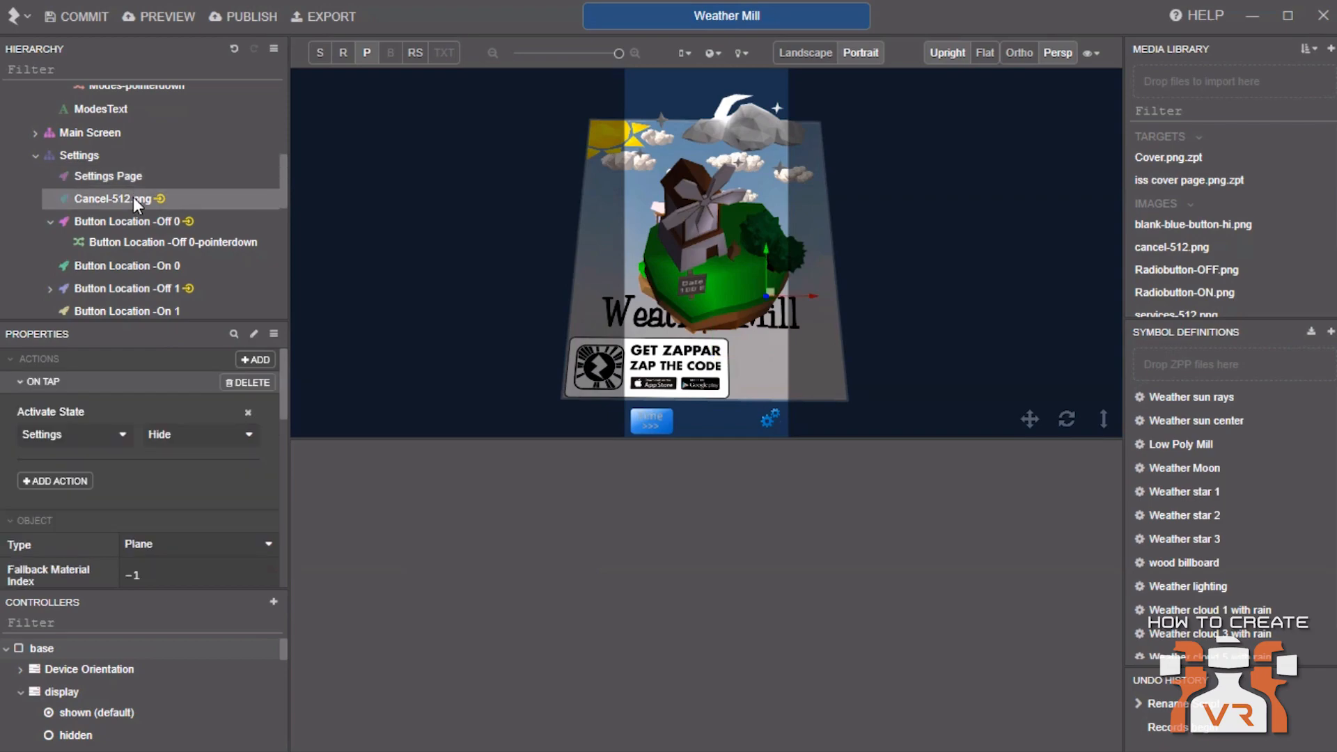
right_click(133, 197)
mouse_move(201, 208)
mouse_move(437, 210)
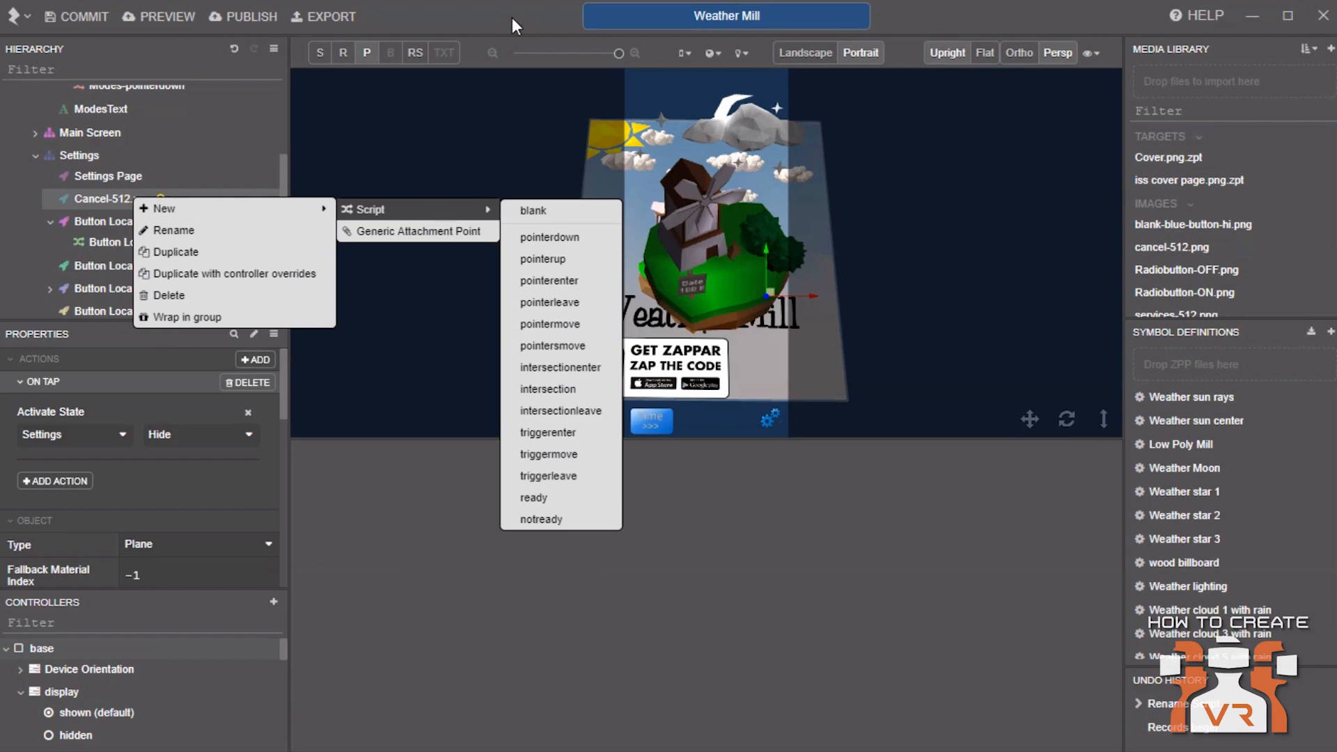
left_click(33, 190)
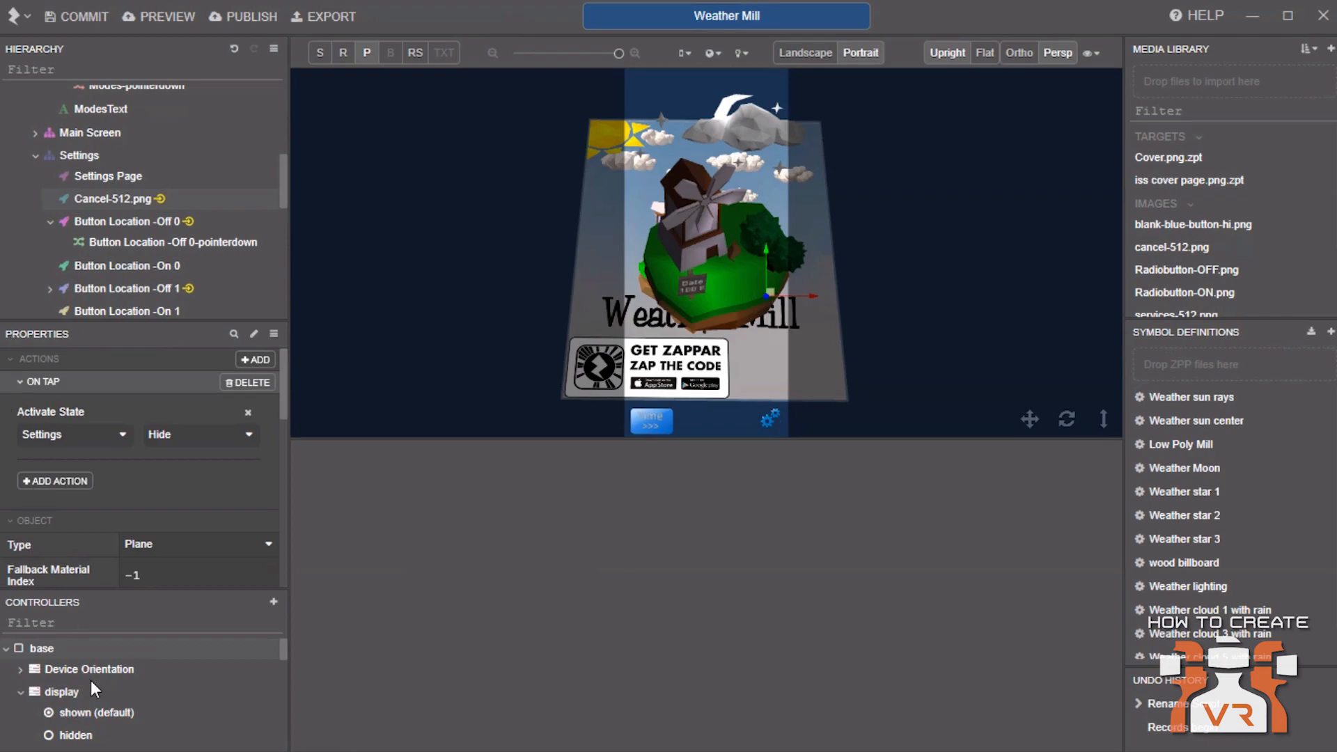
Publish the project to the Weather Card zapcode from the personal zapcodes account
left_click_drag(582, 446, 579, 638)
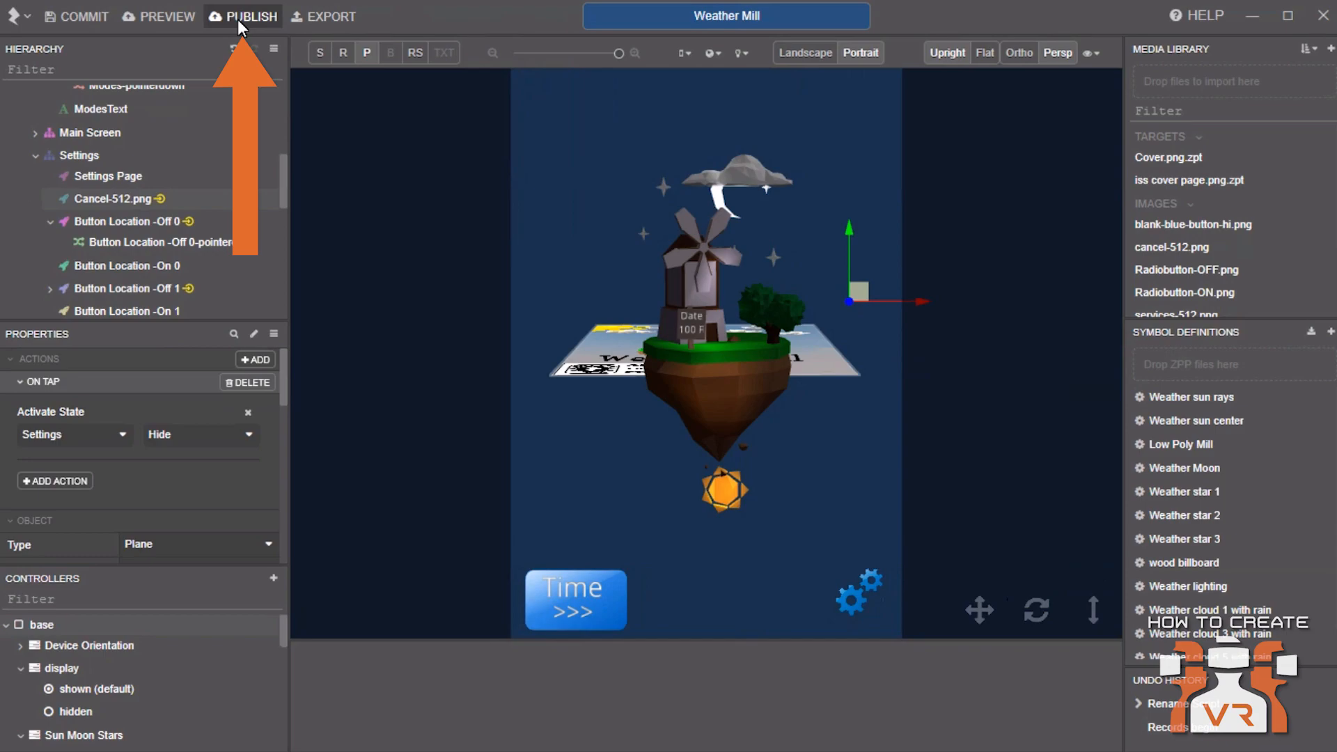
left_click(240, 24)
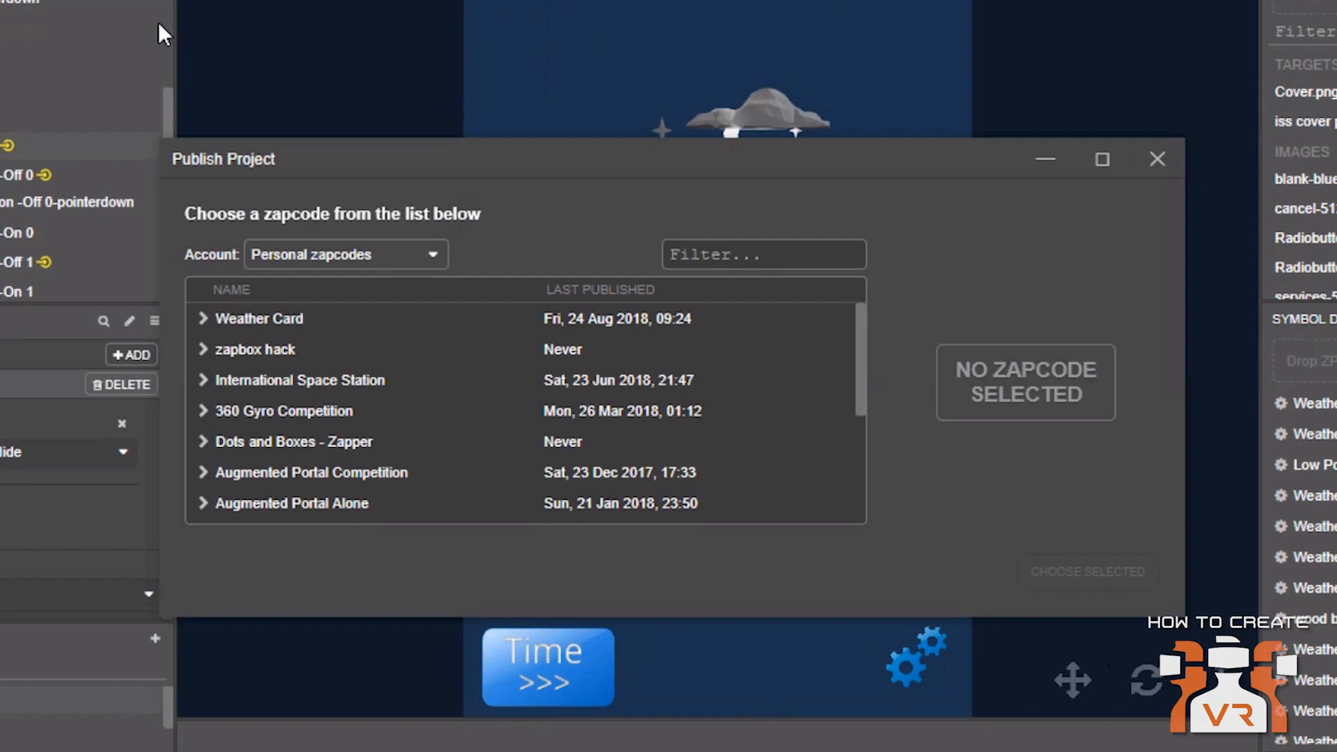
left_click(279, 319)
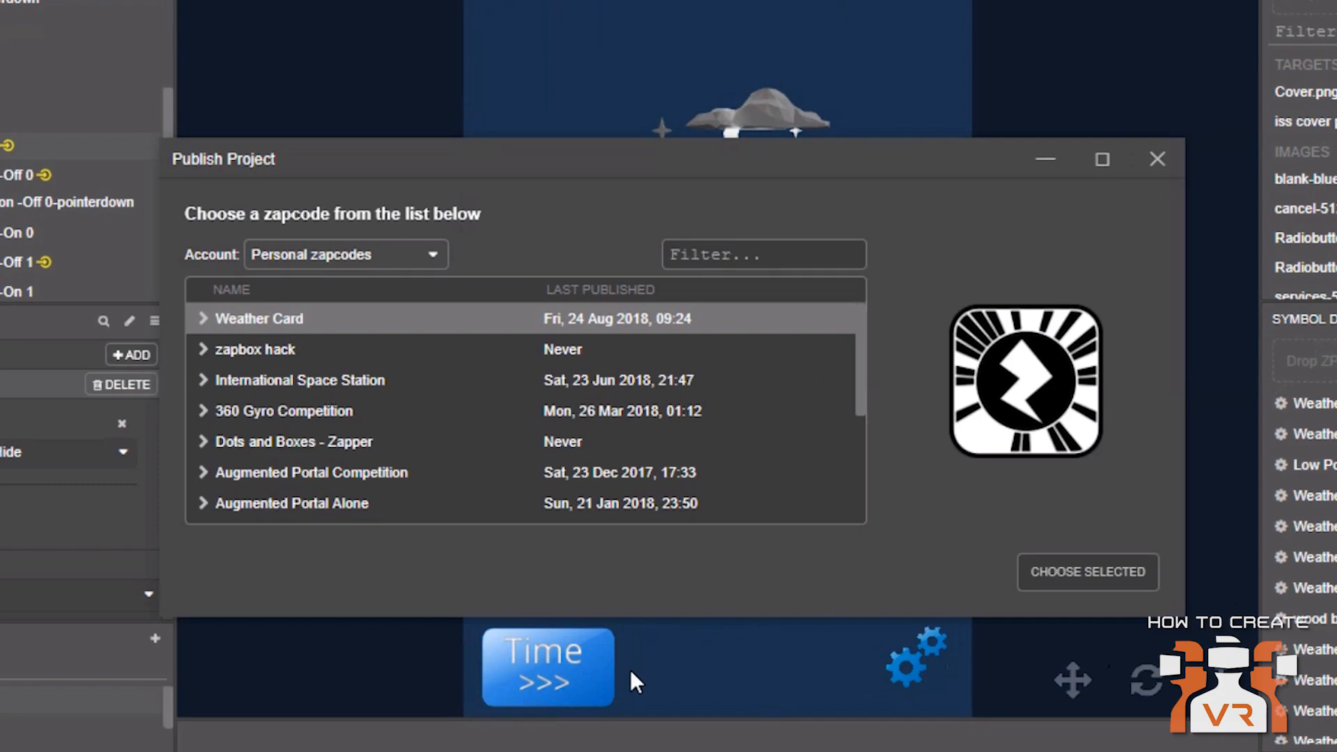
left_click(1109, 574)
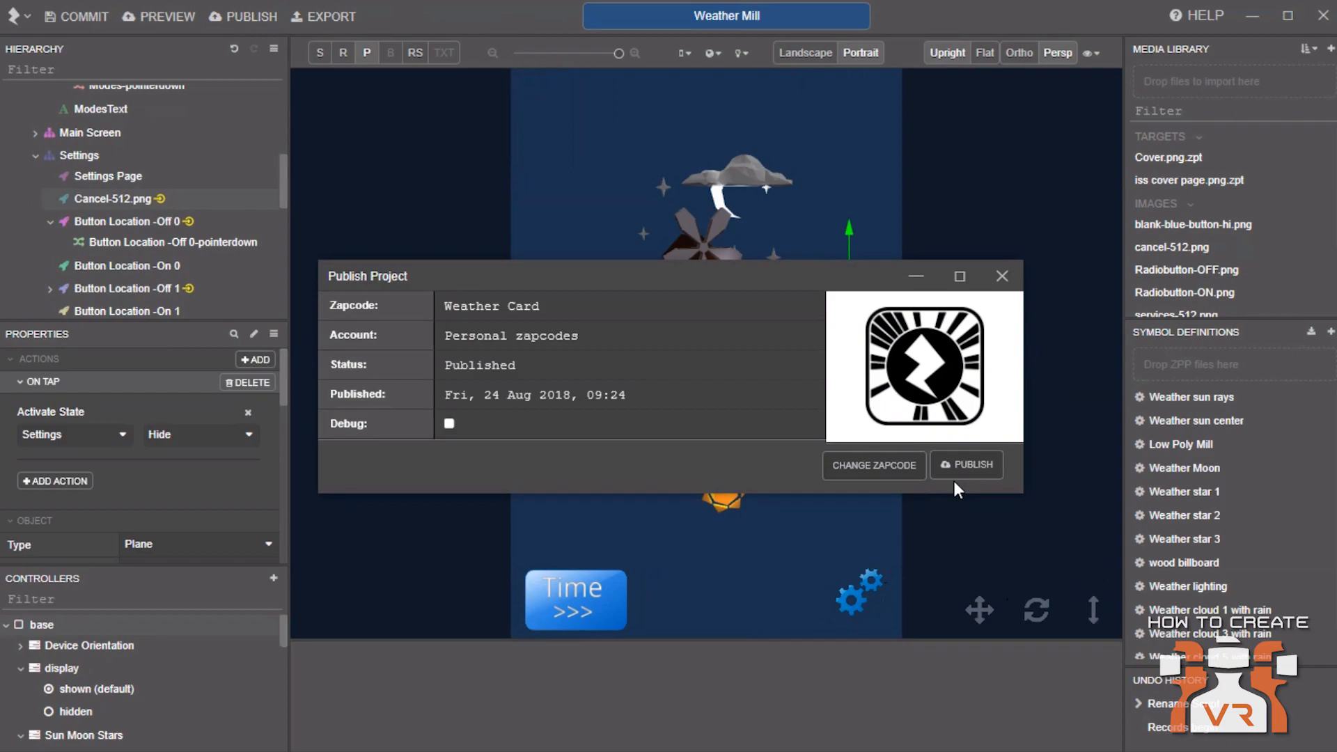
left_click(990, 457)
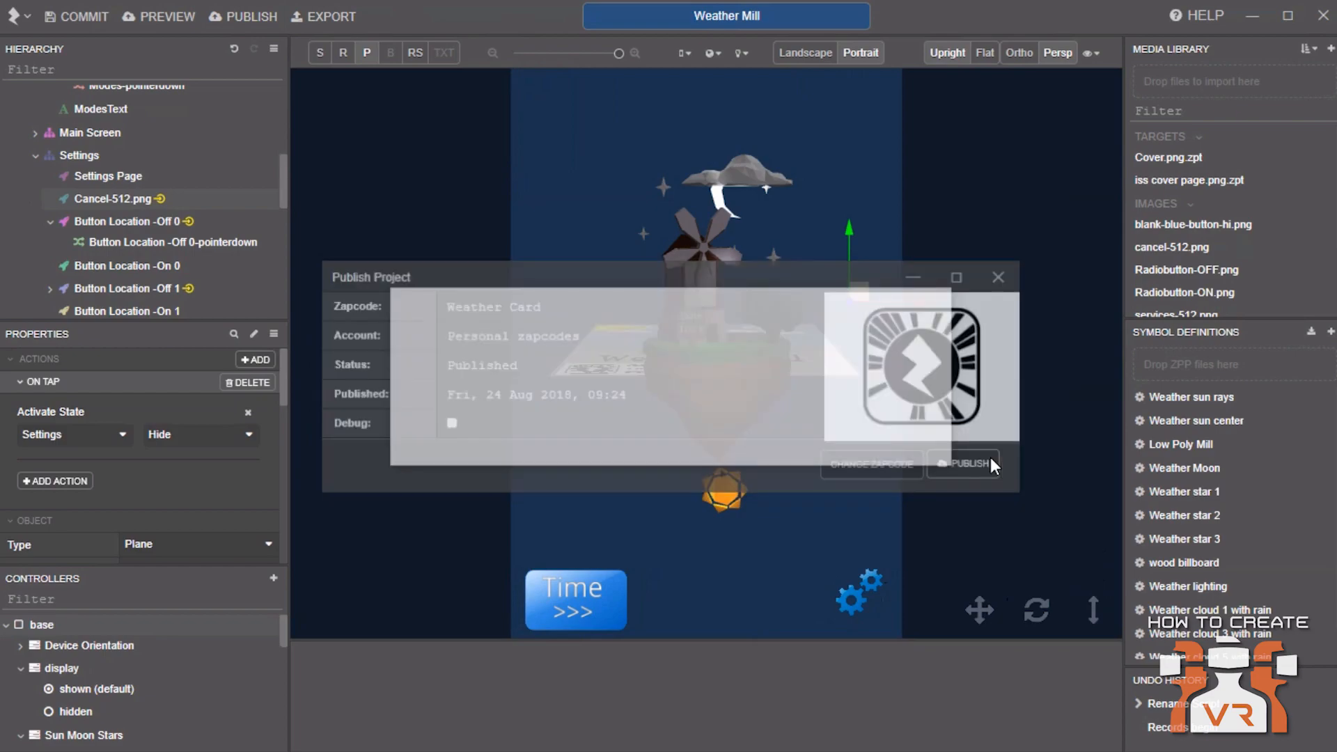
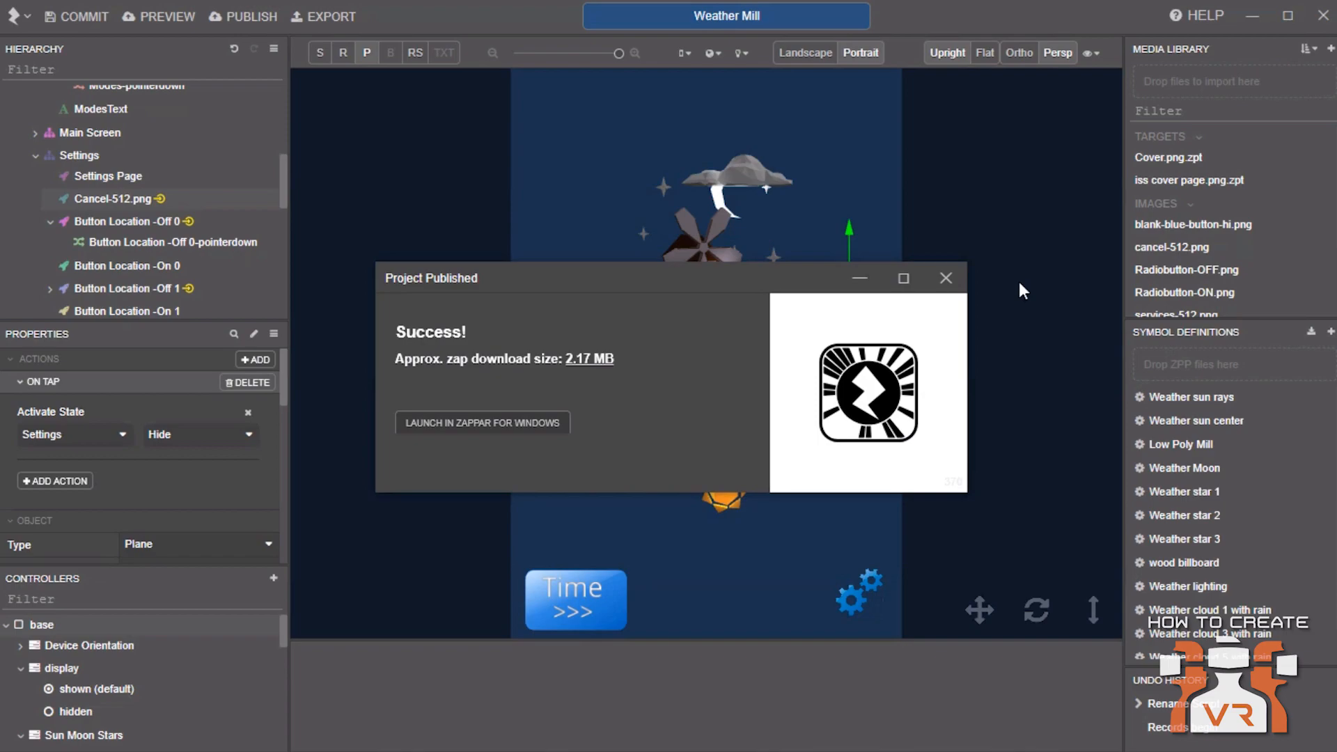
Close the publish confirmation, select the base controller and orbit the viewport to view the tracking card from above
left_click(946, 280)
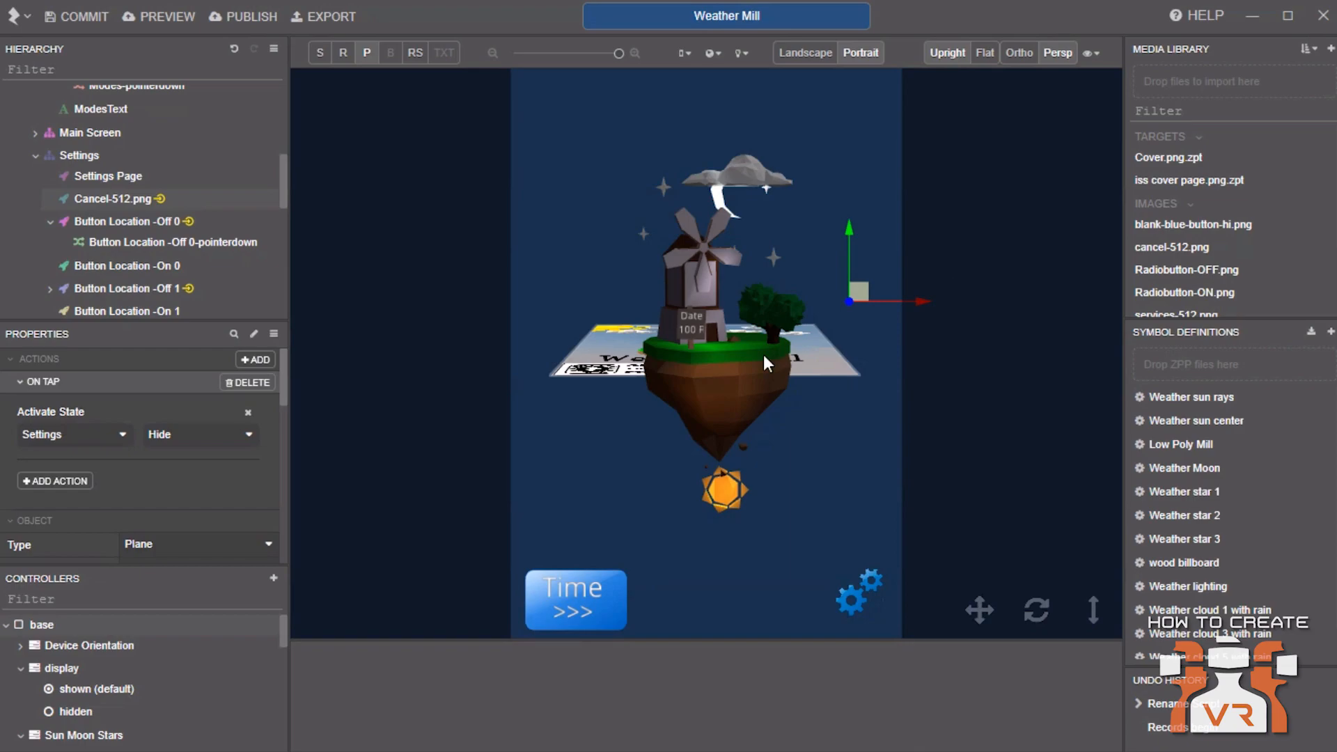
left_click(134, 634)
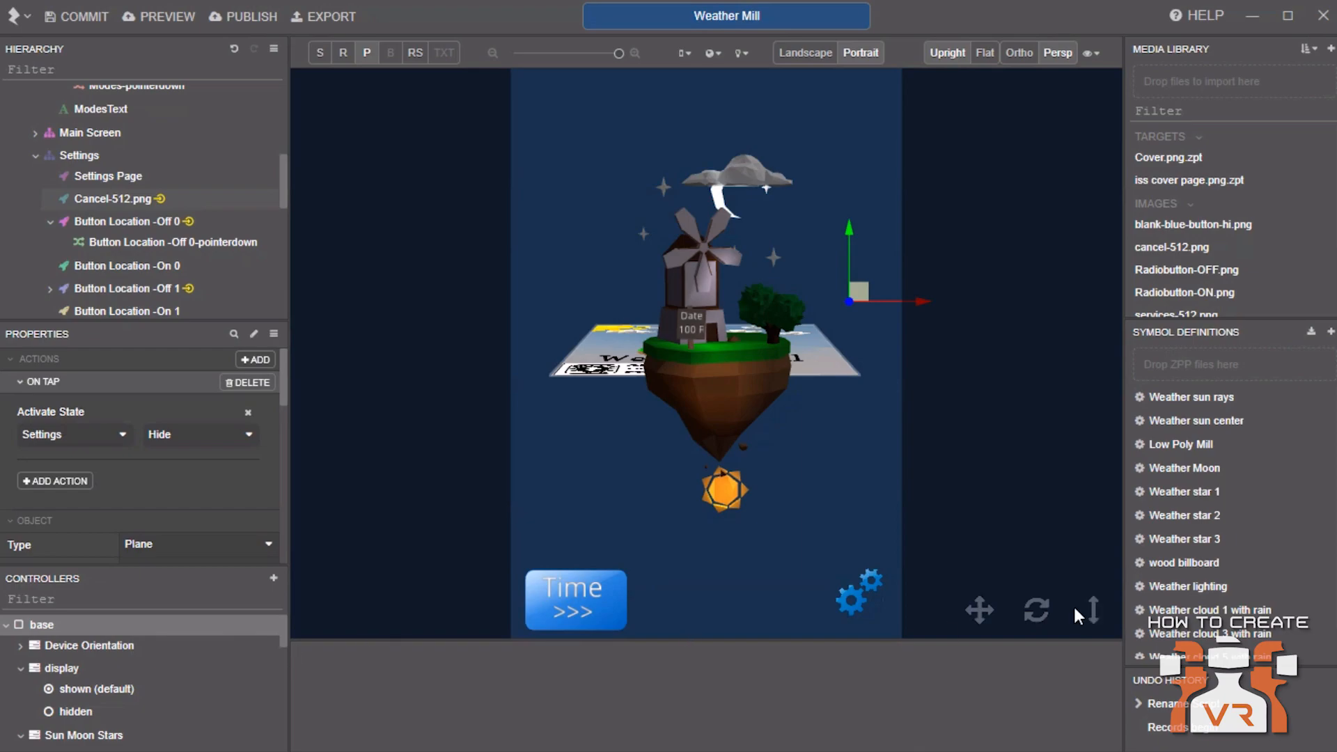
left_click_drag(1033, 609, 1035, 710)
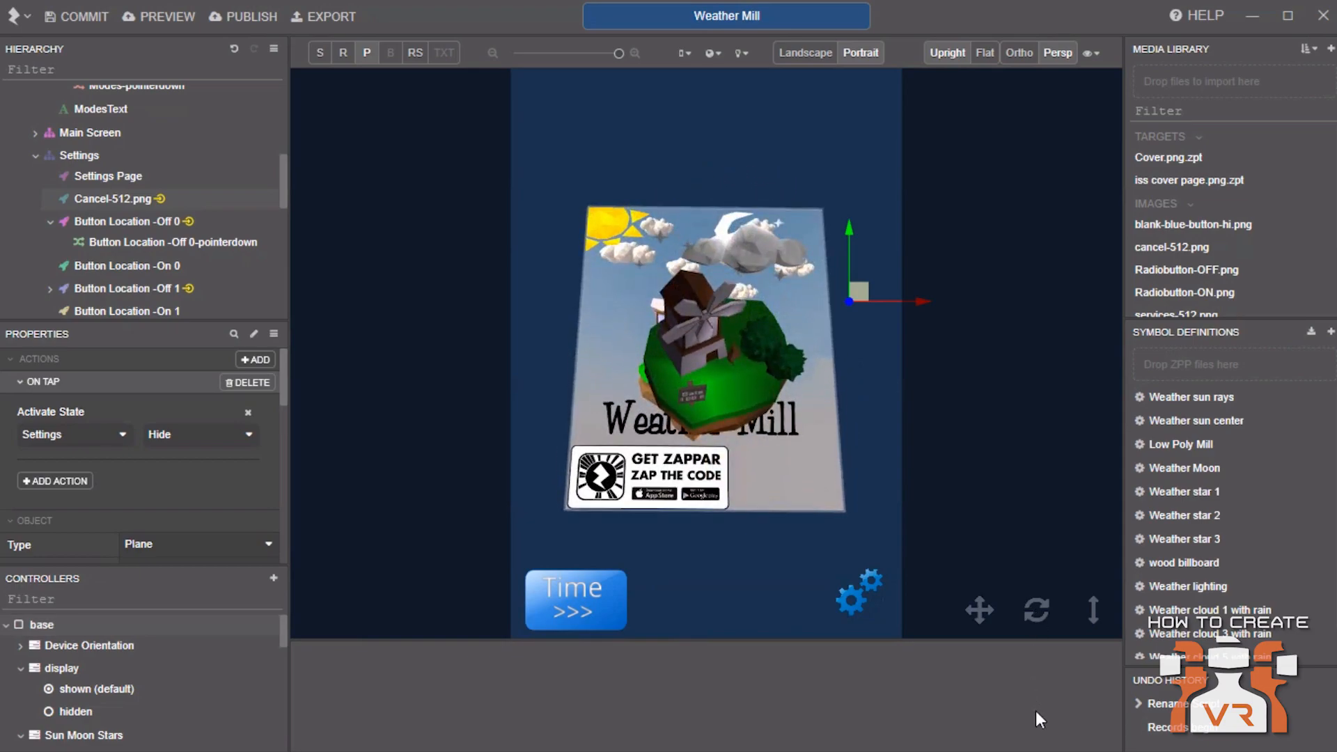